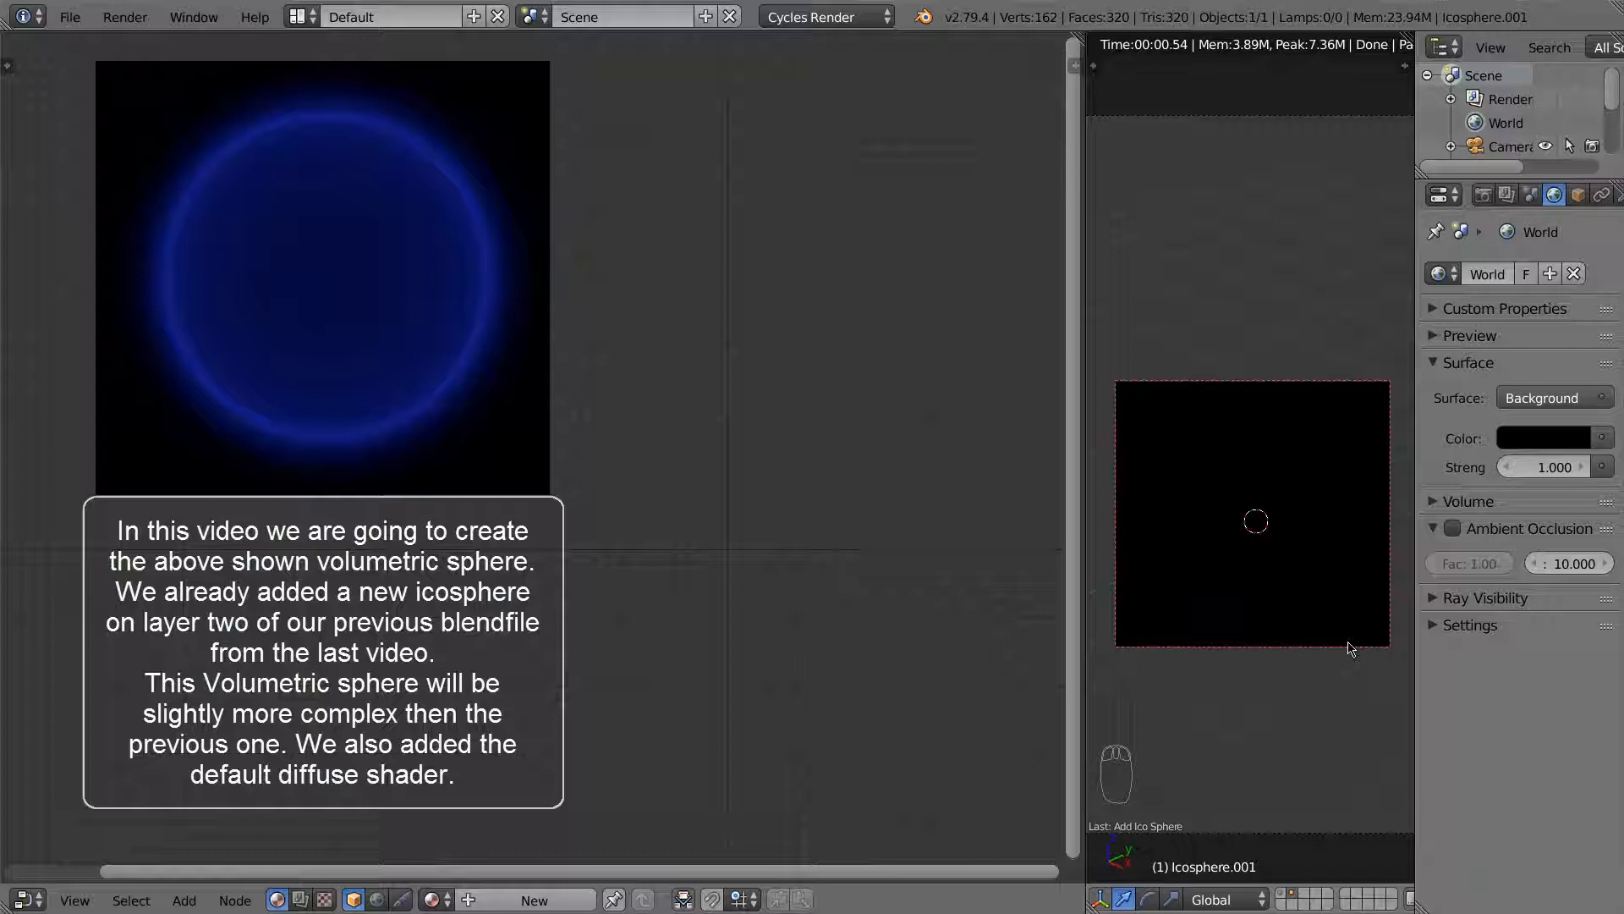
Step: Create a new material for the selected icosphere
click(1534, 197)
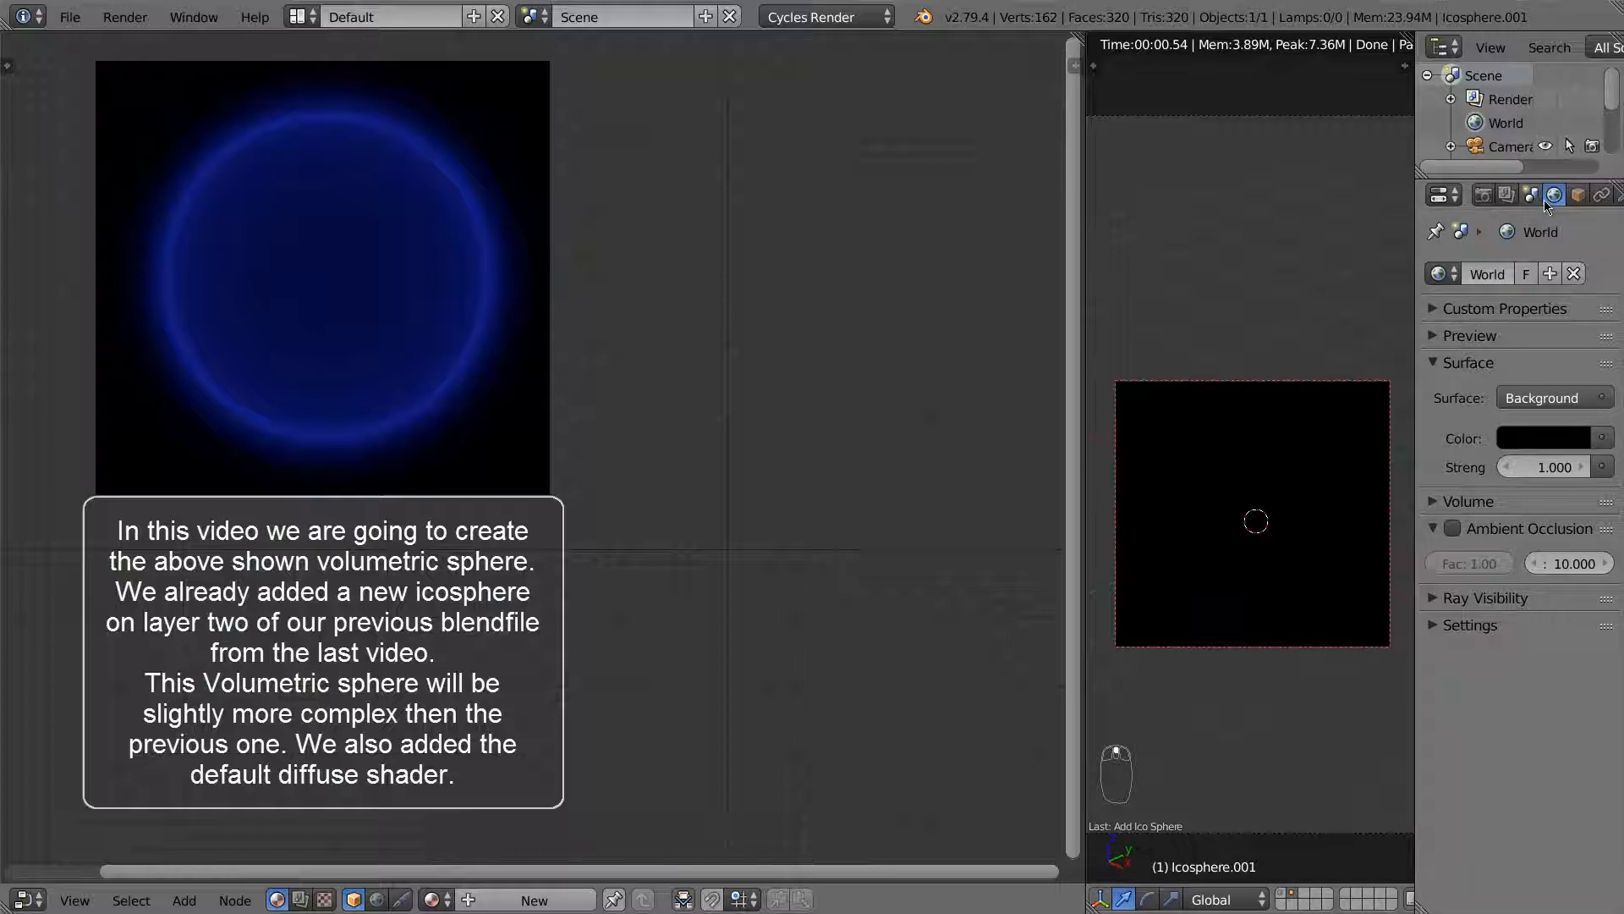
scroll(1545, 203, down, 5)
click(1537, 195)
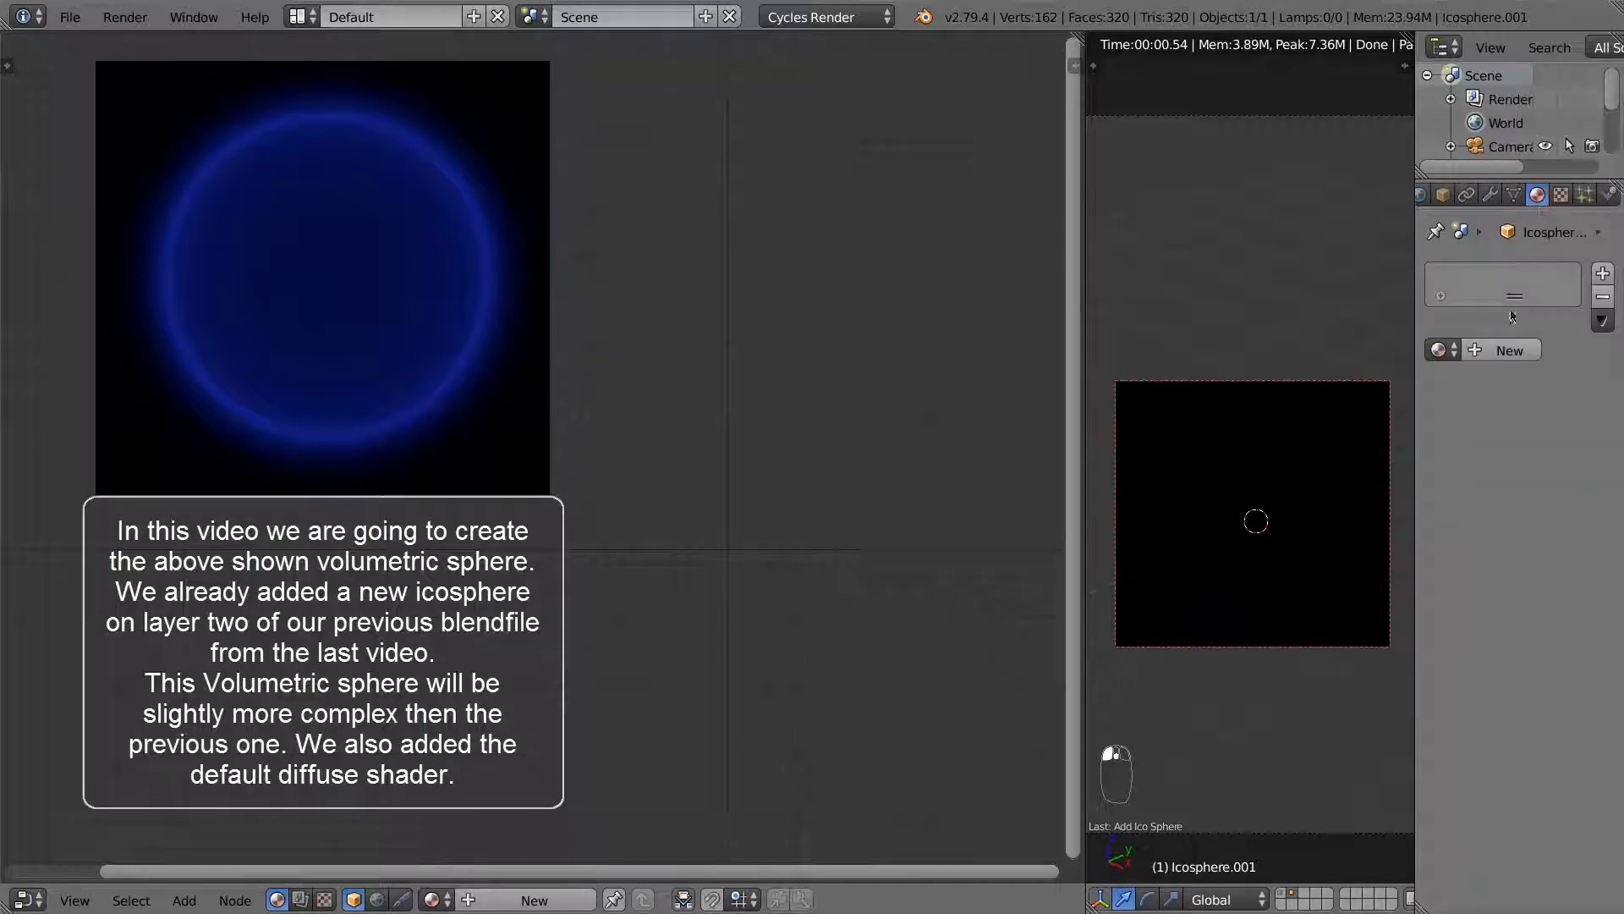
click(1509, 350)
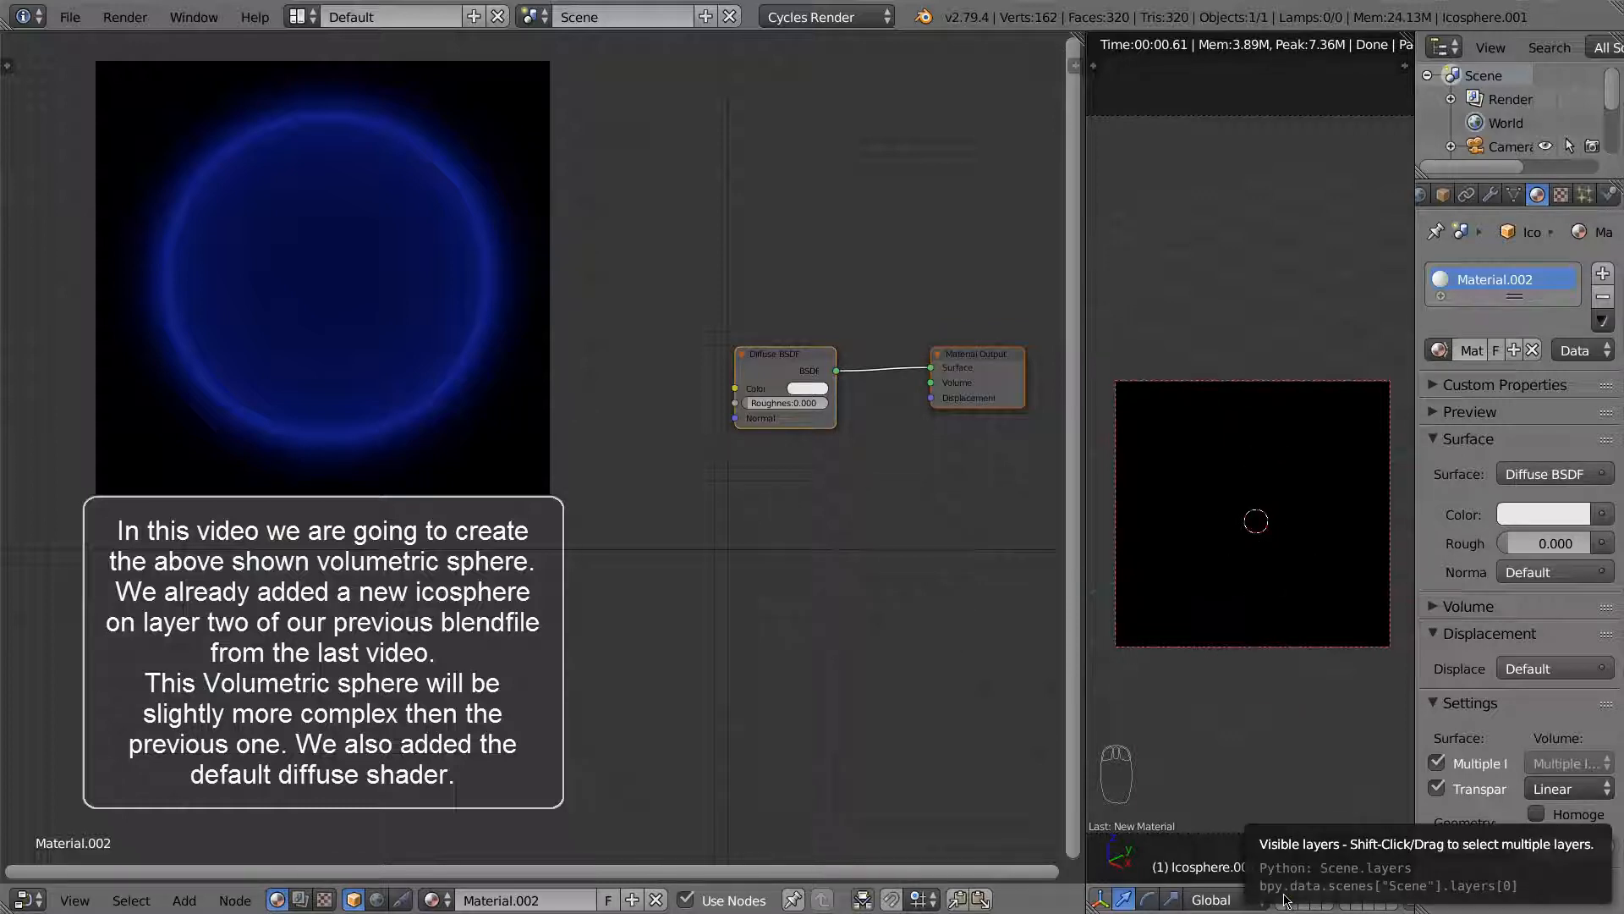
Step: Replace the Diffuse BSDF node with an Emission shader and connect its output to the Material Output's Volume input
click(777, 375)
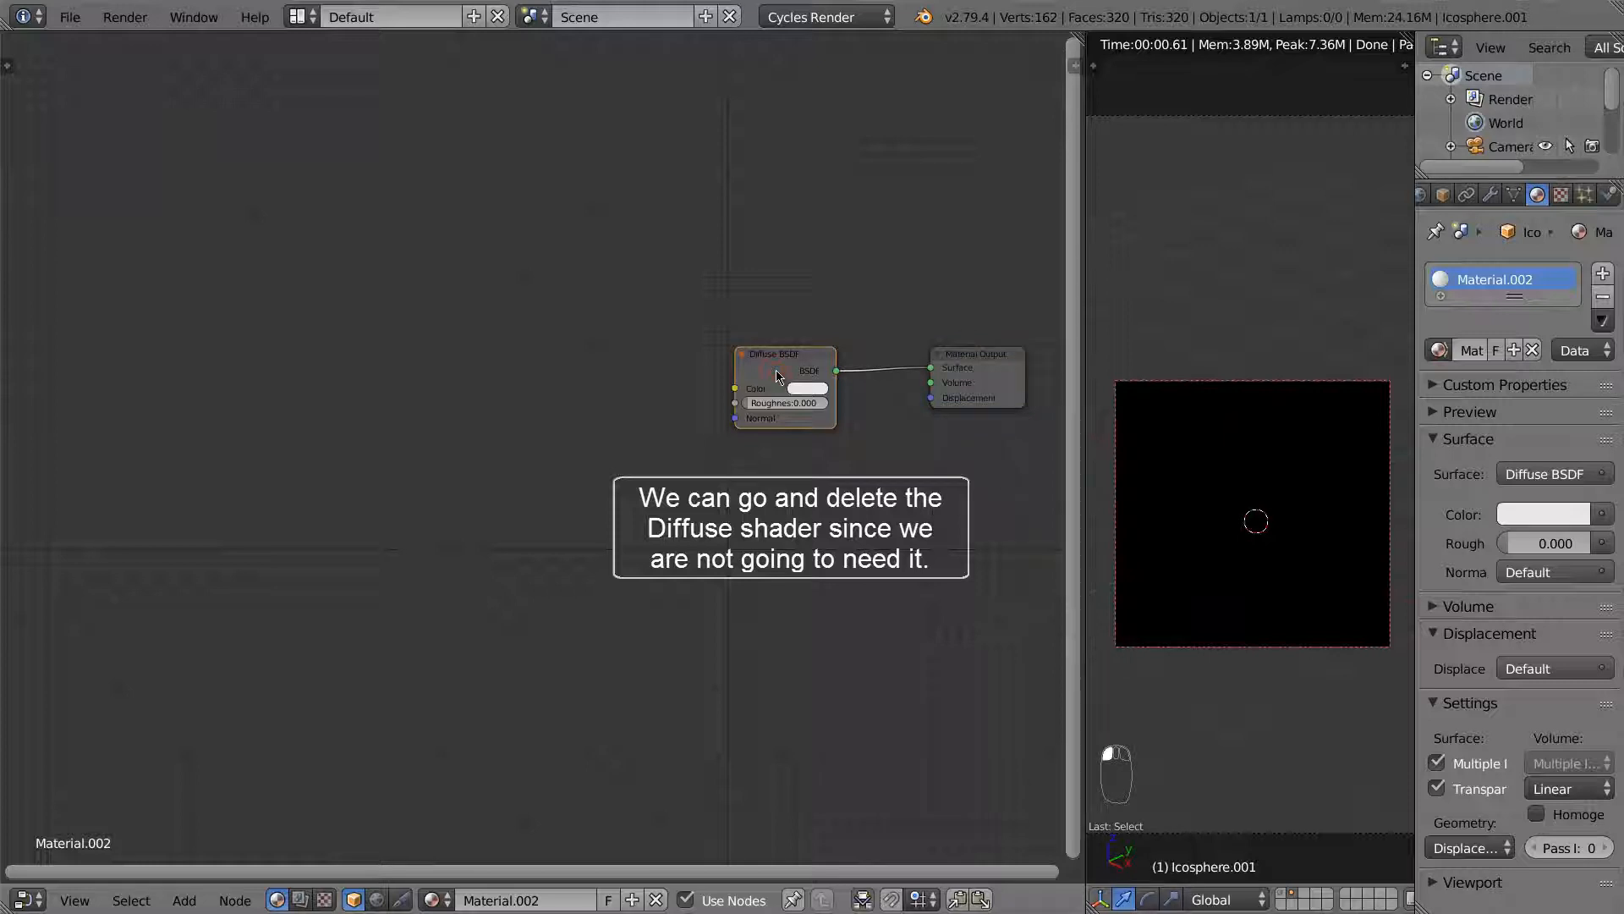
key(x)
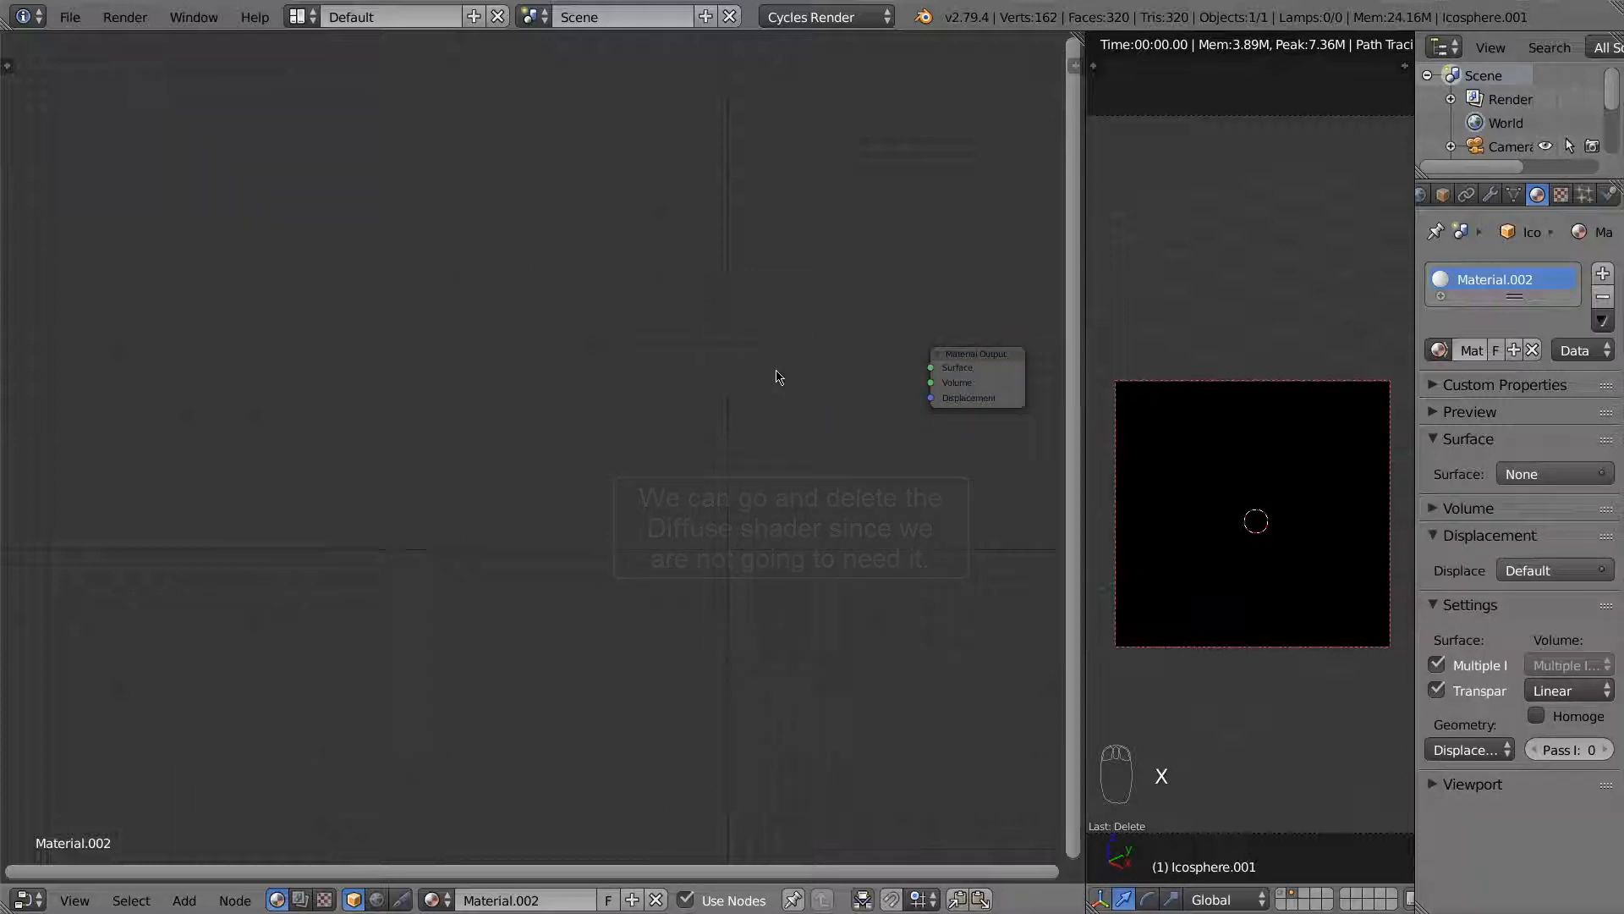
key(shift+a)
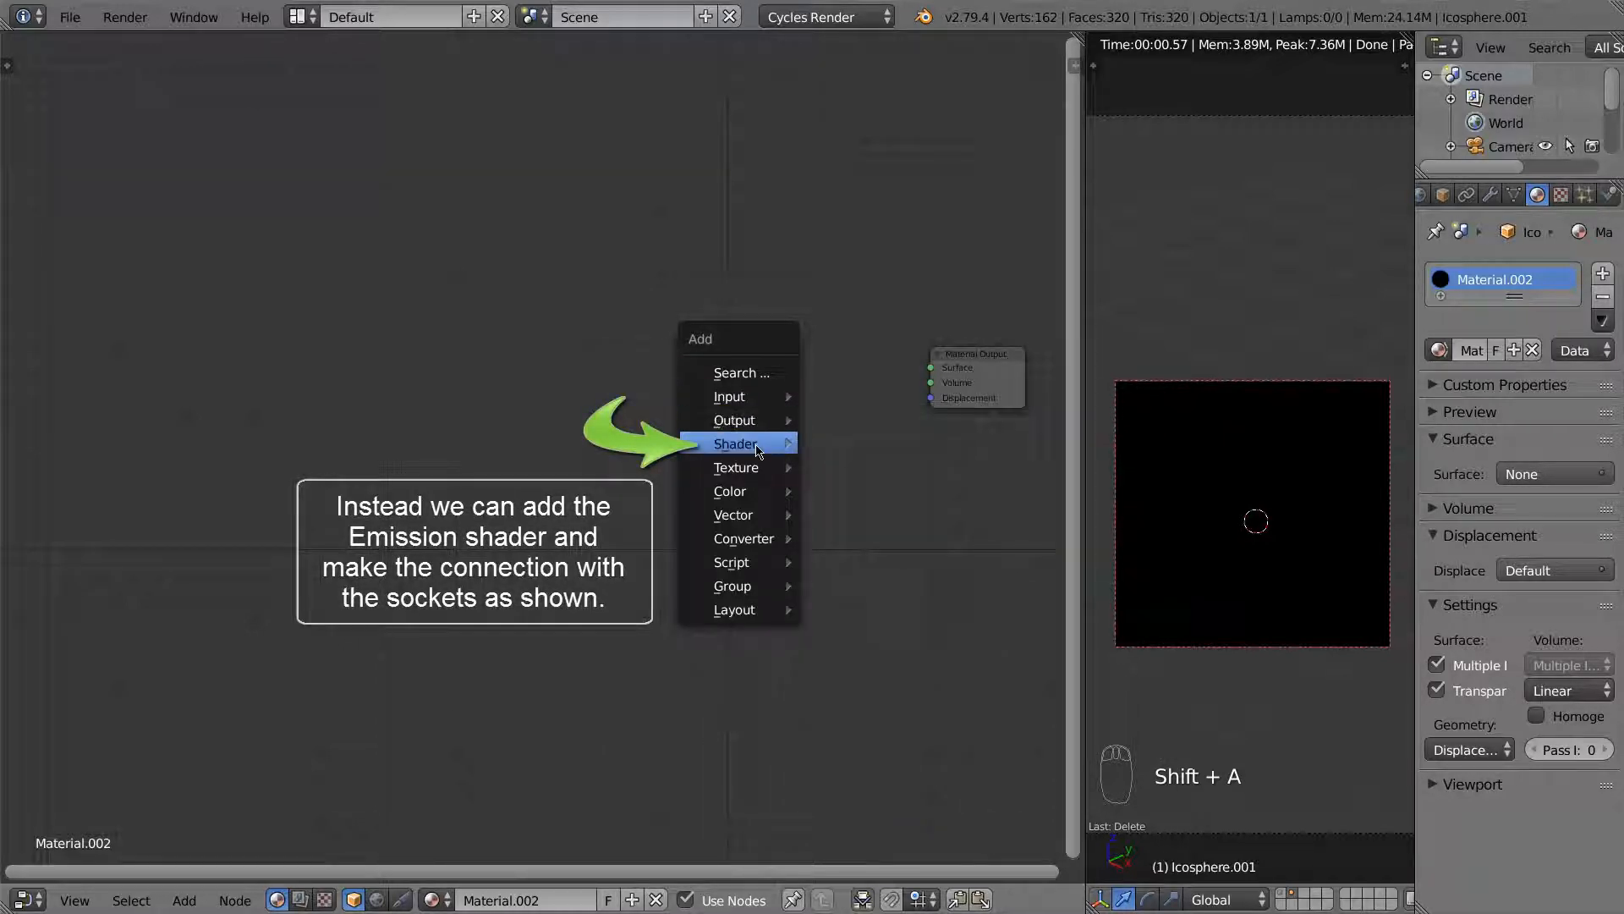
mouse_move(765, 446)
click(861, 544)
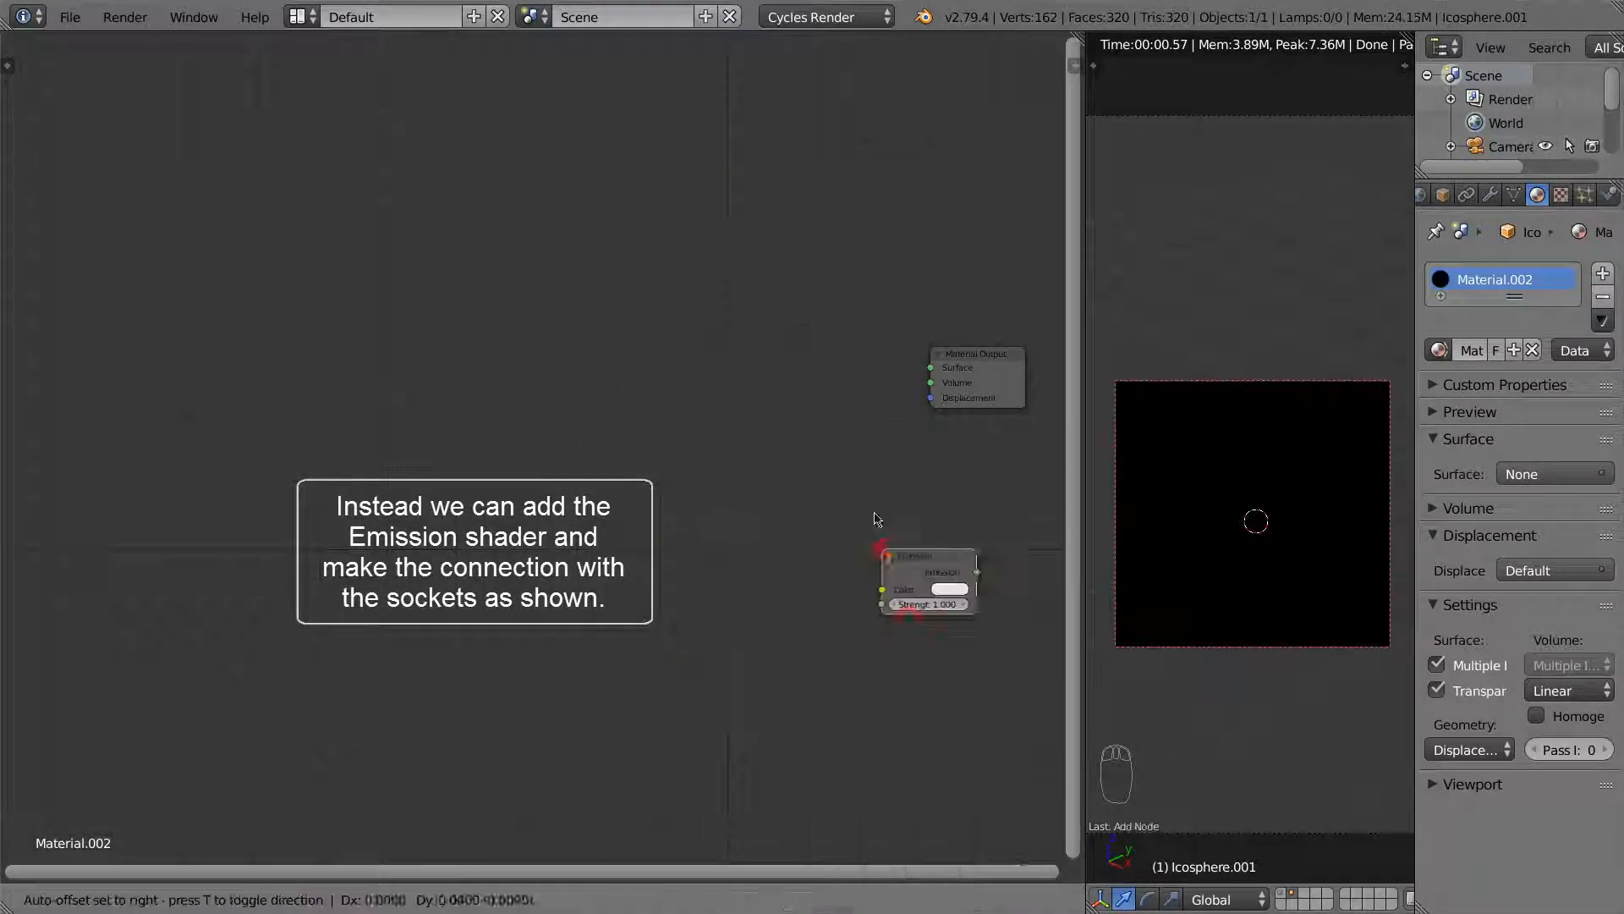
click(797, 356)
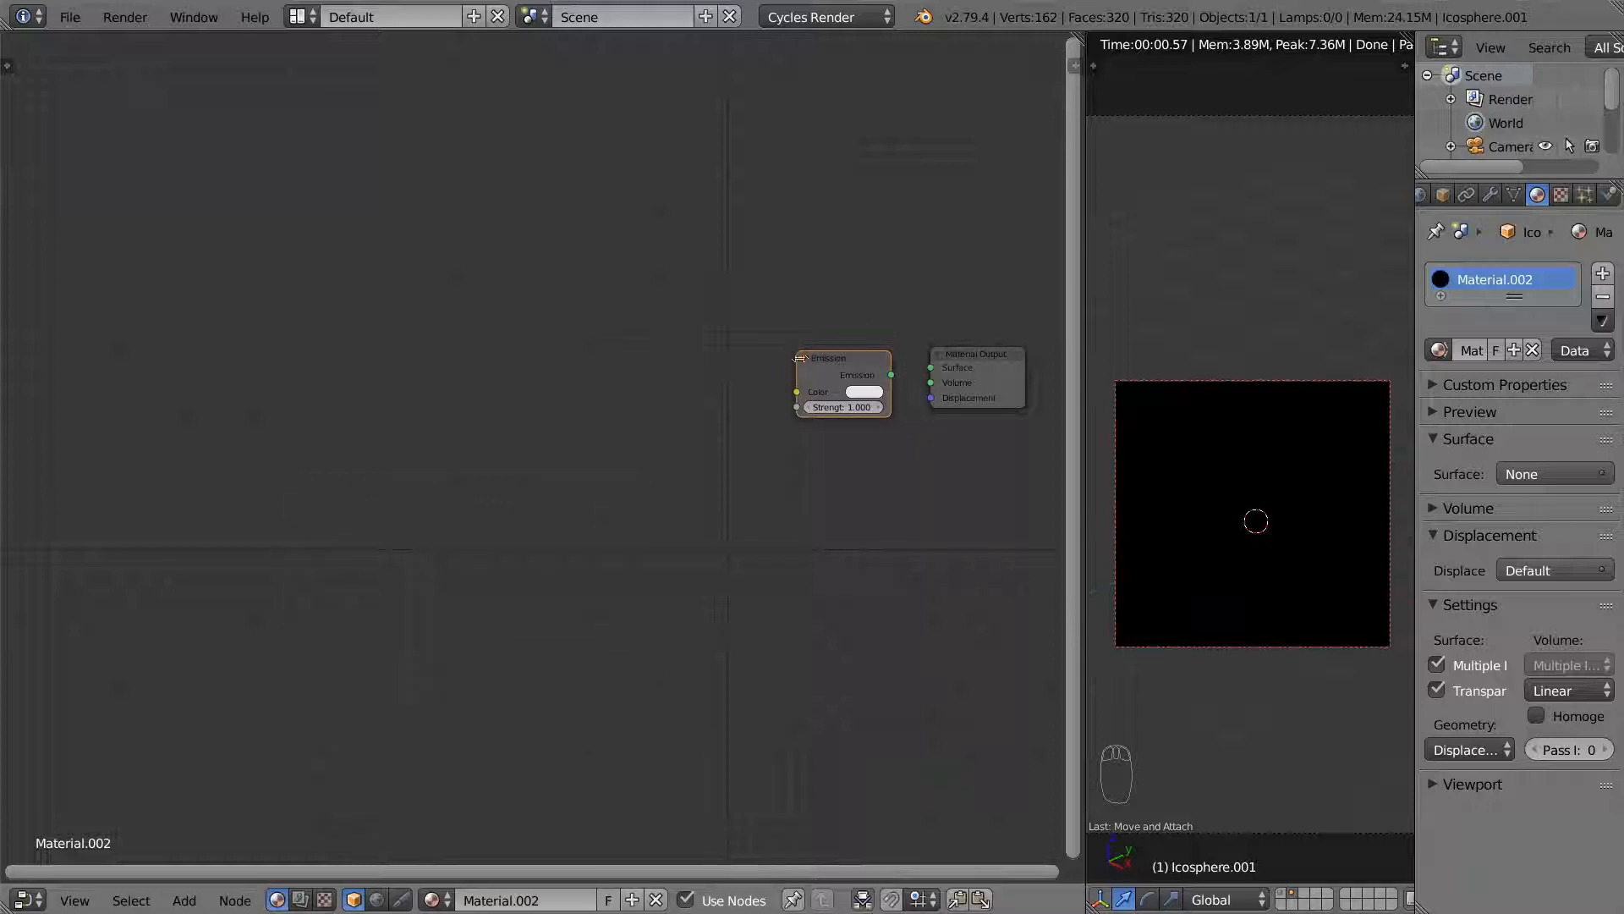
drag(892, 375, 932, 385)
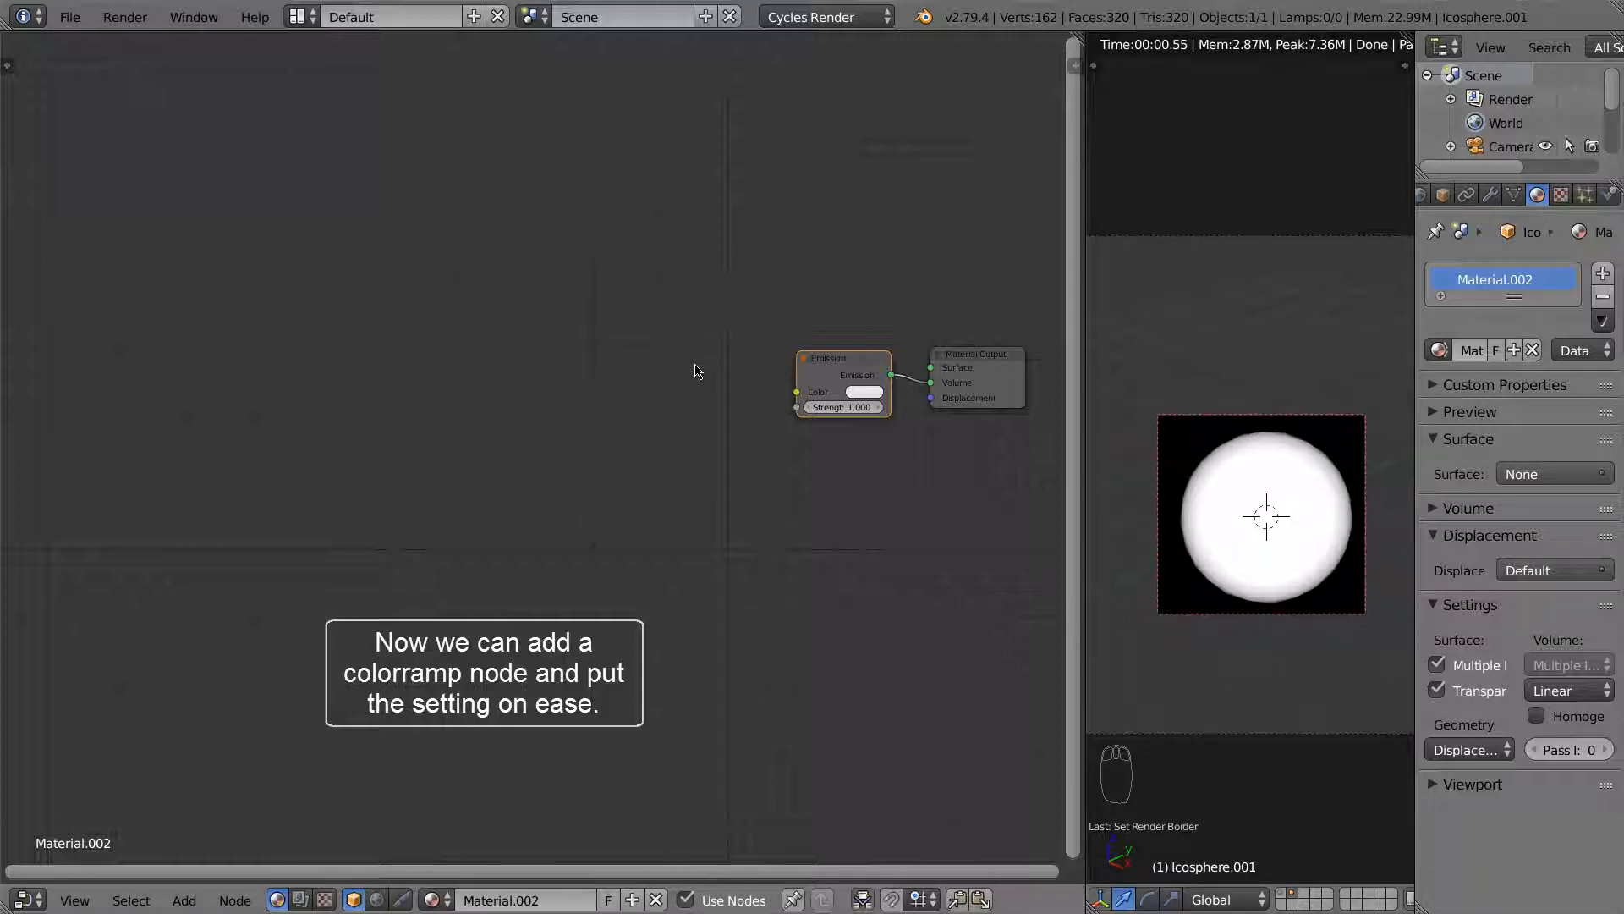
Step: Add a ColorRamp node before the Emission shader and set its interpolation to Ease
key(shift+a)
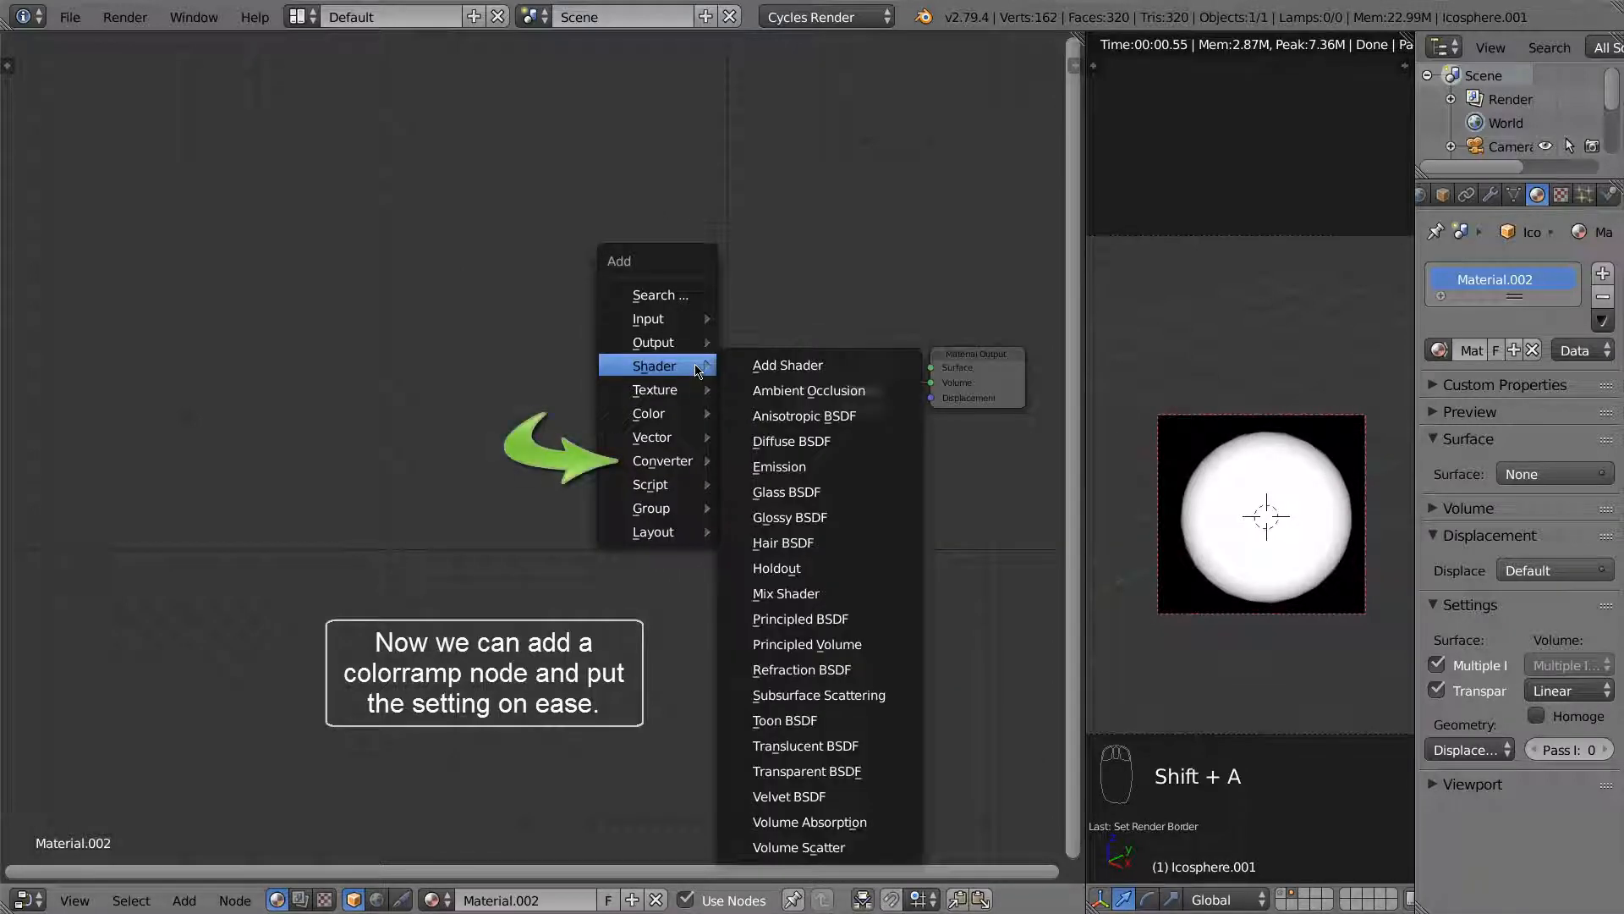
mouse_move(668, 460)
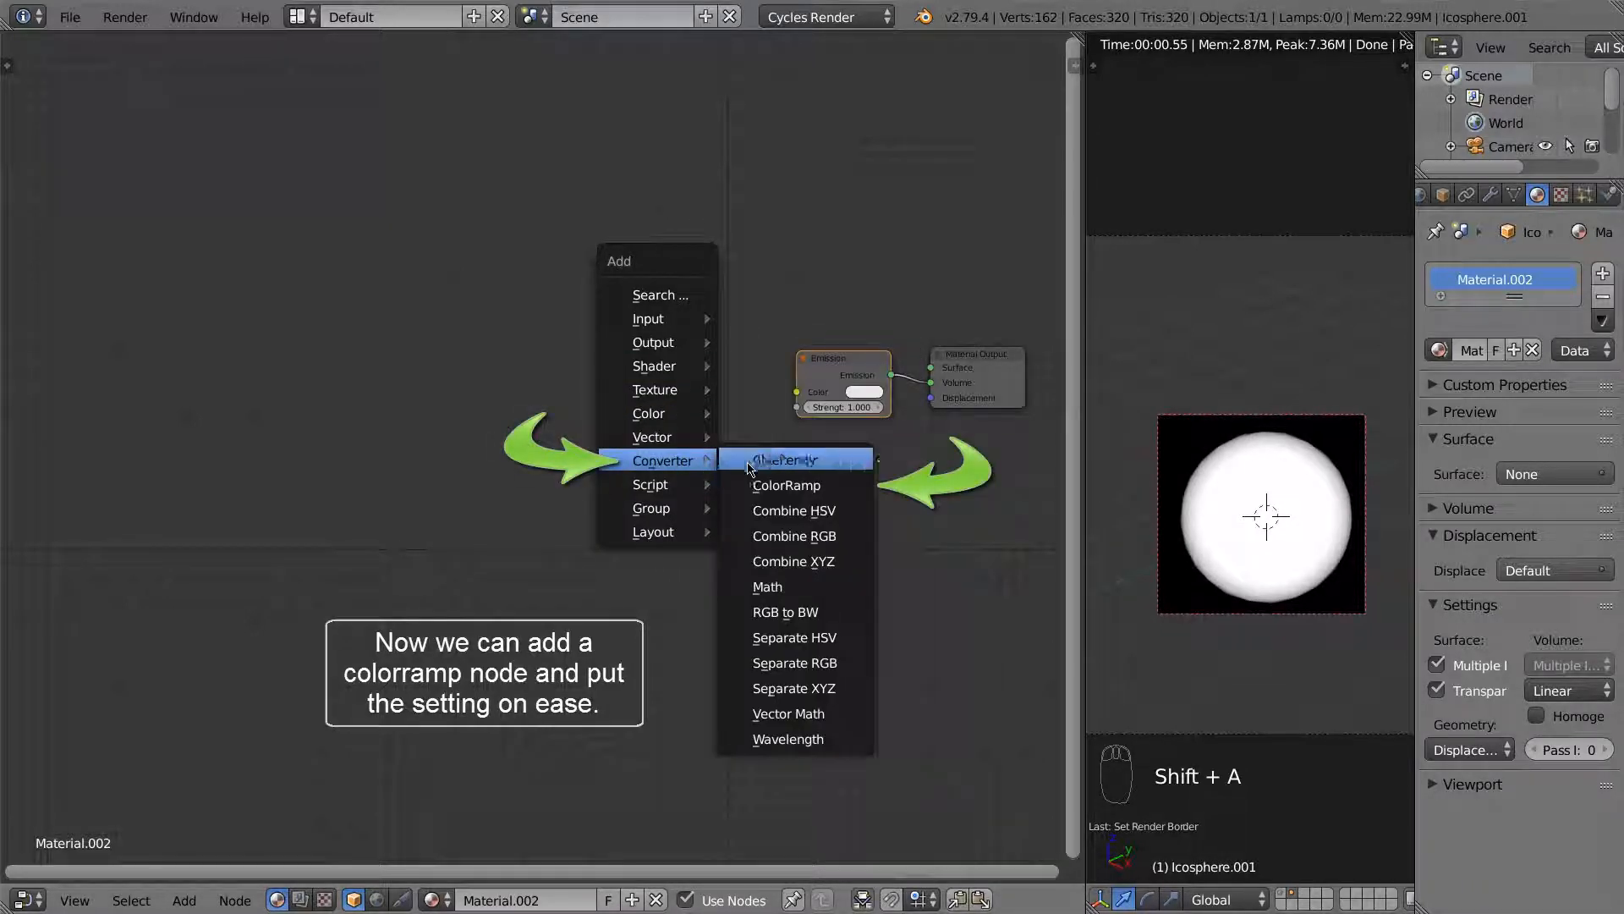
click(780, 487)
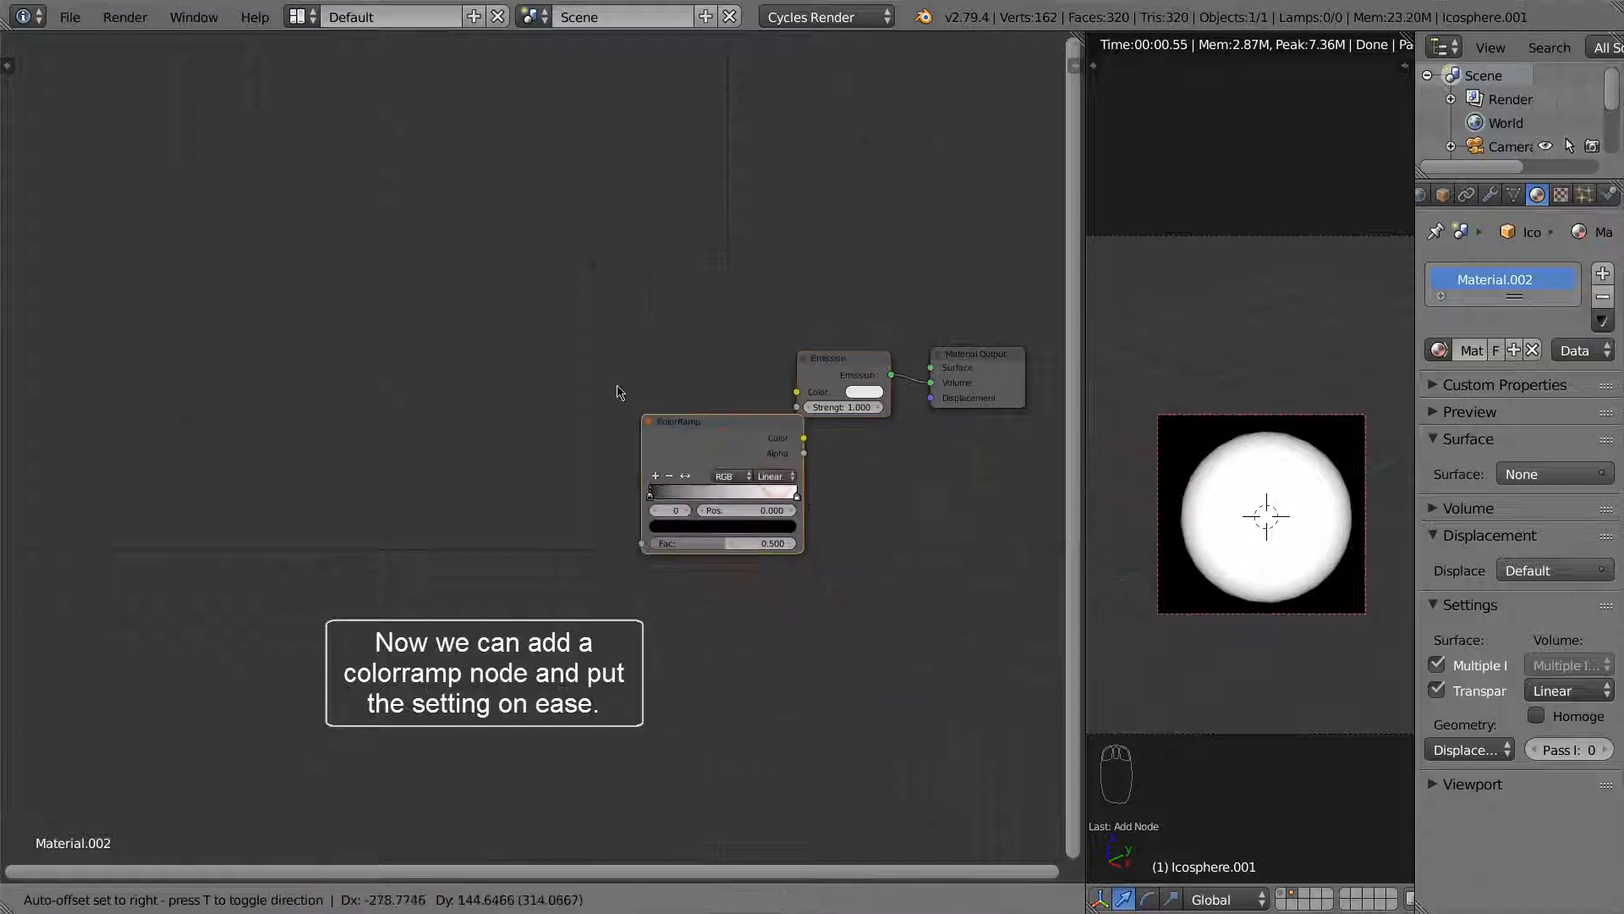
click(607, 313)
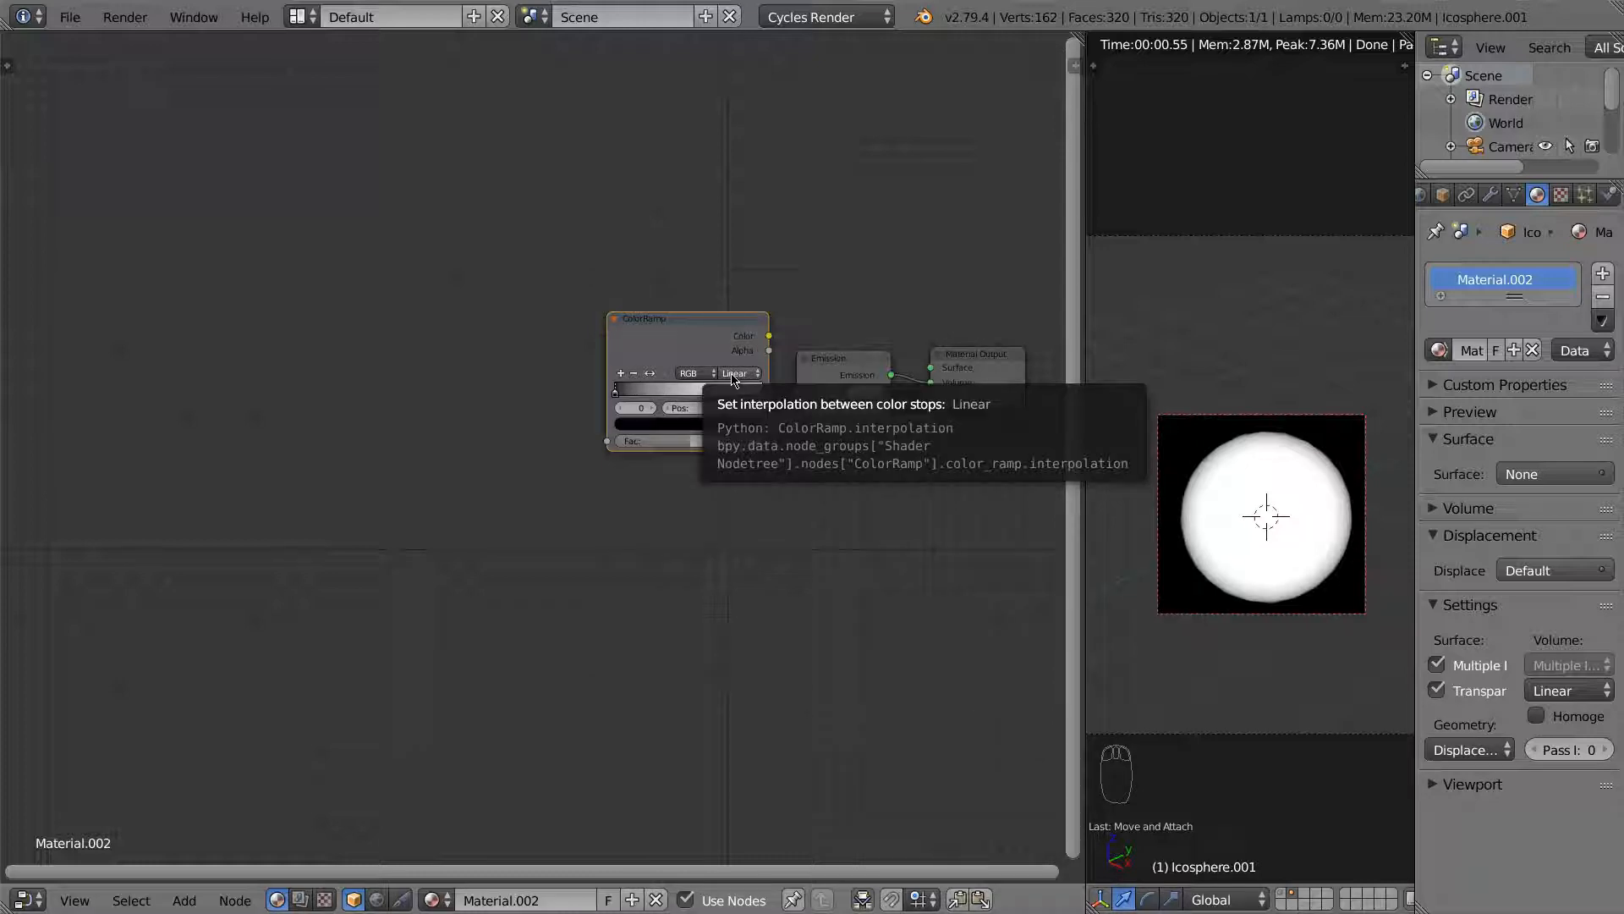
click(731, 373)
click(735, 366)
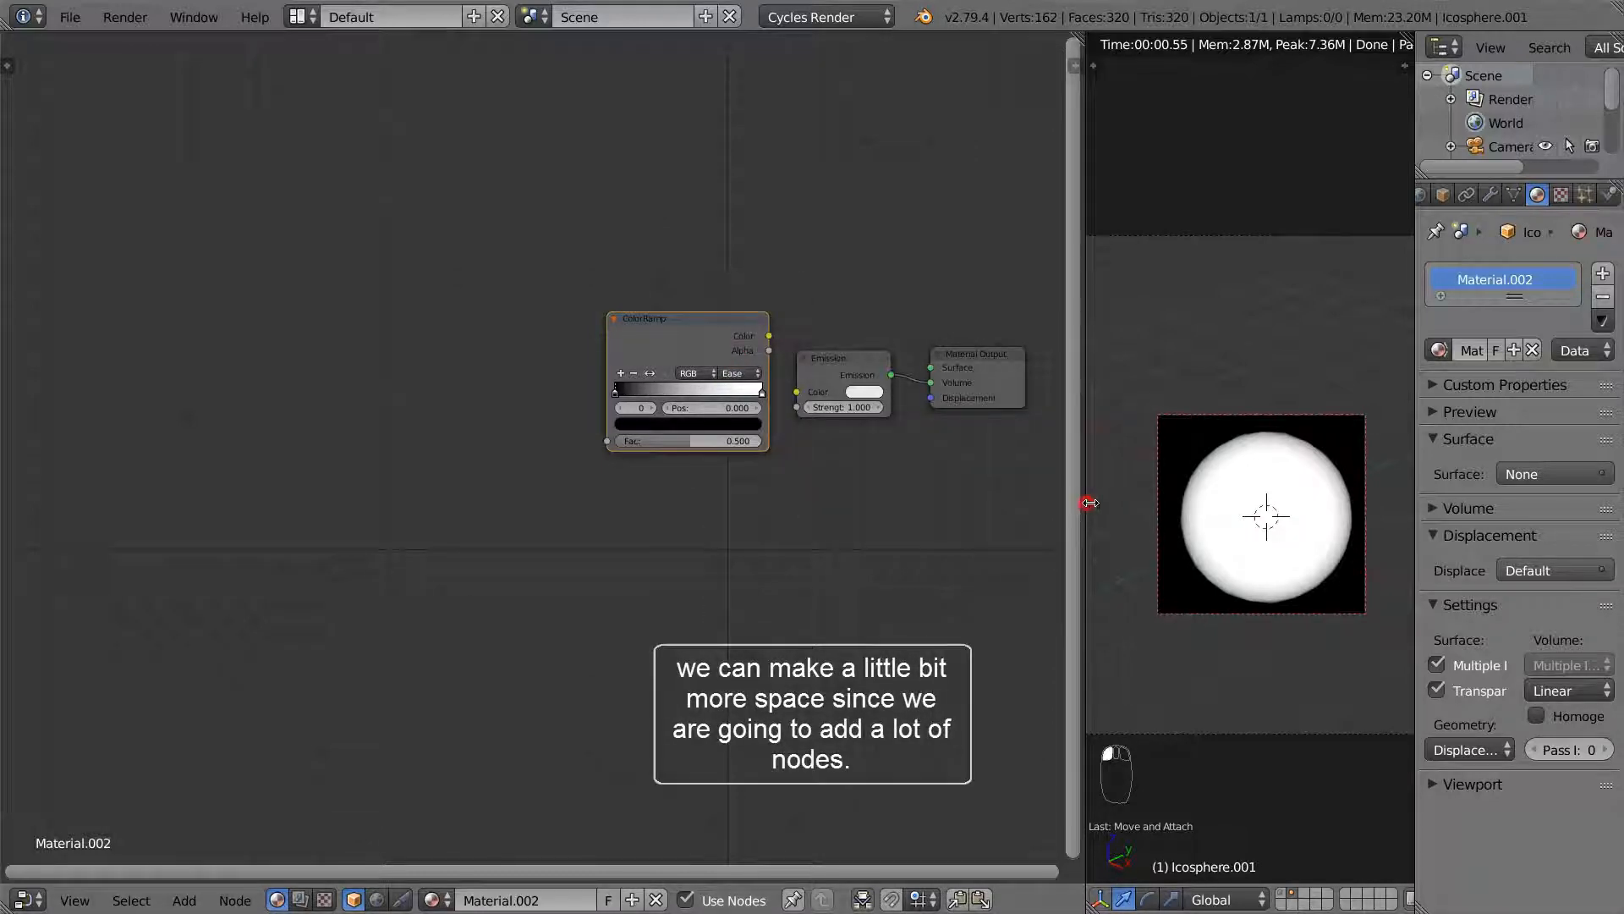
Step: Widen the node editor and place a duplicate of the ColorRamp node further left, leaving a gap between the two
drag(1083, 502, 1215, 500)
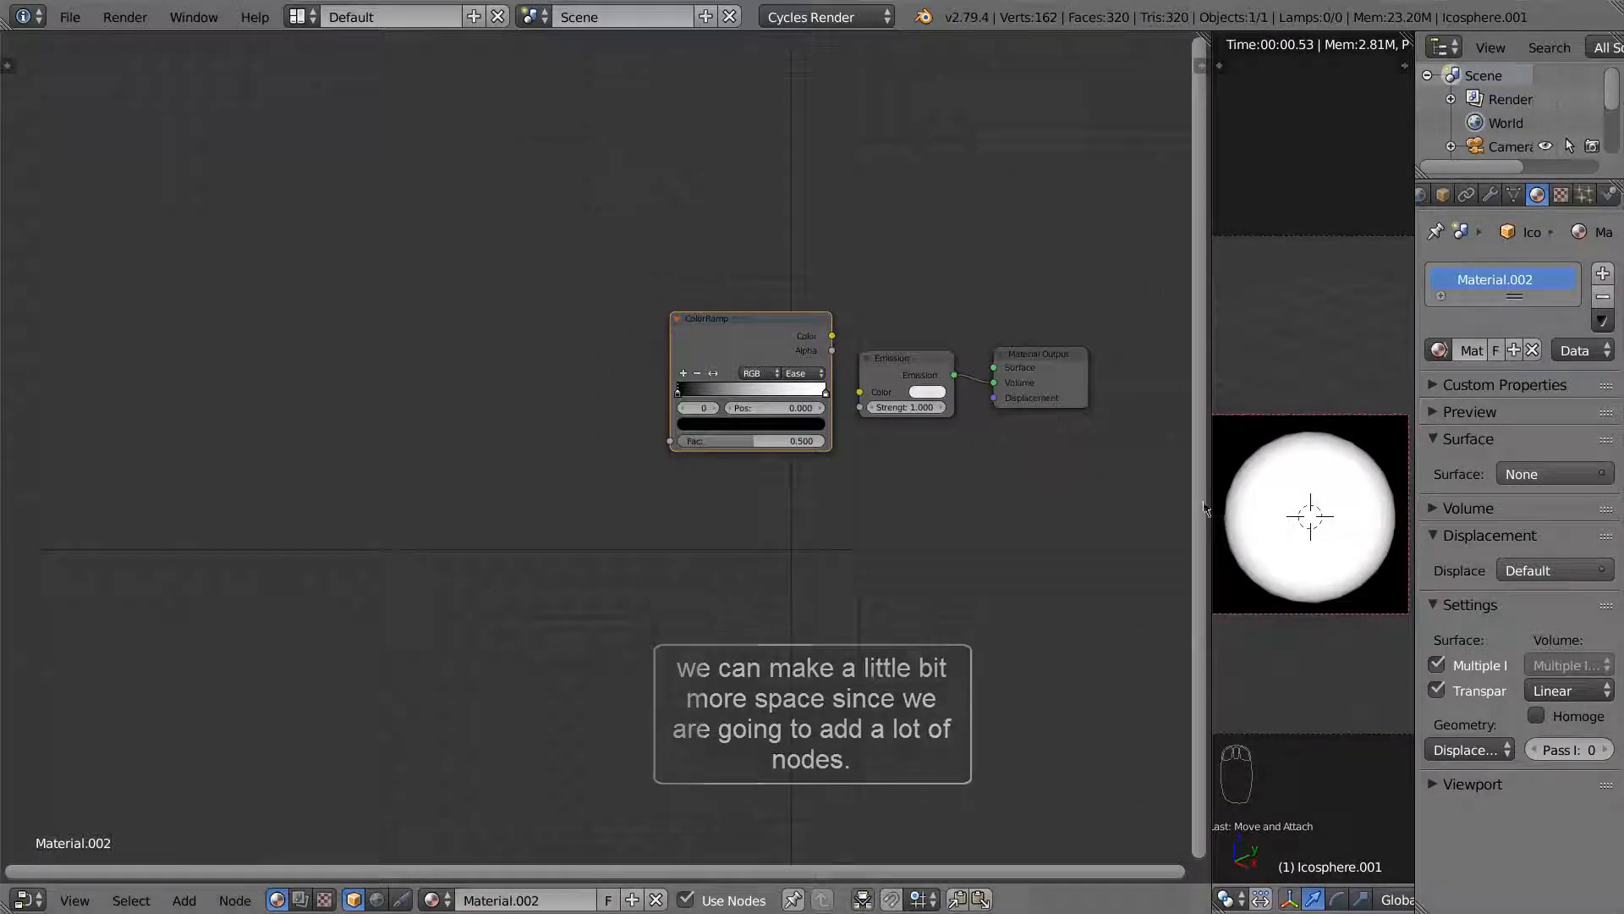
click(760, 347)
key(shift+d)
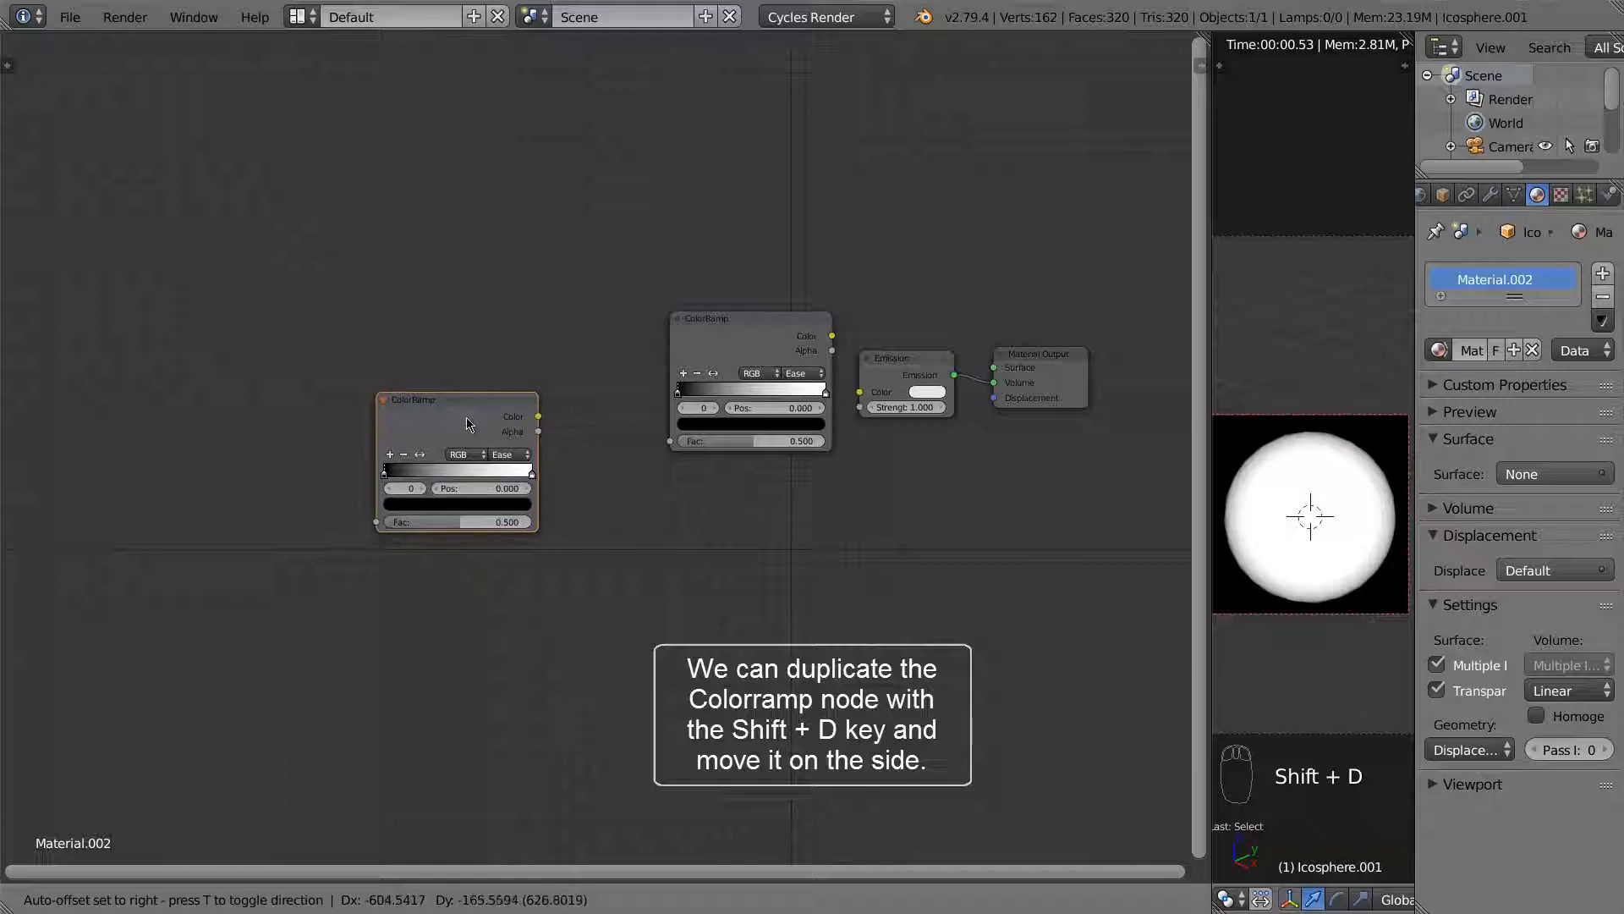
click(470, 420)
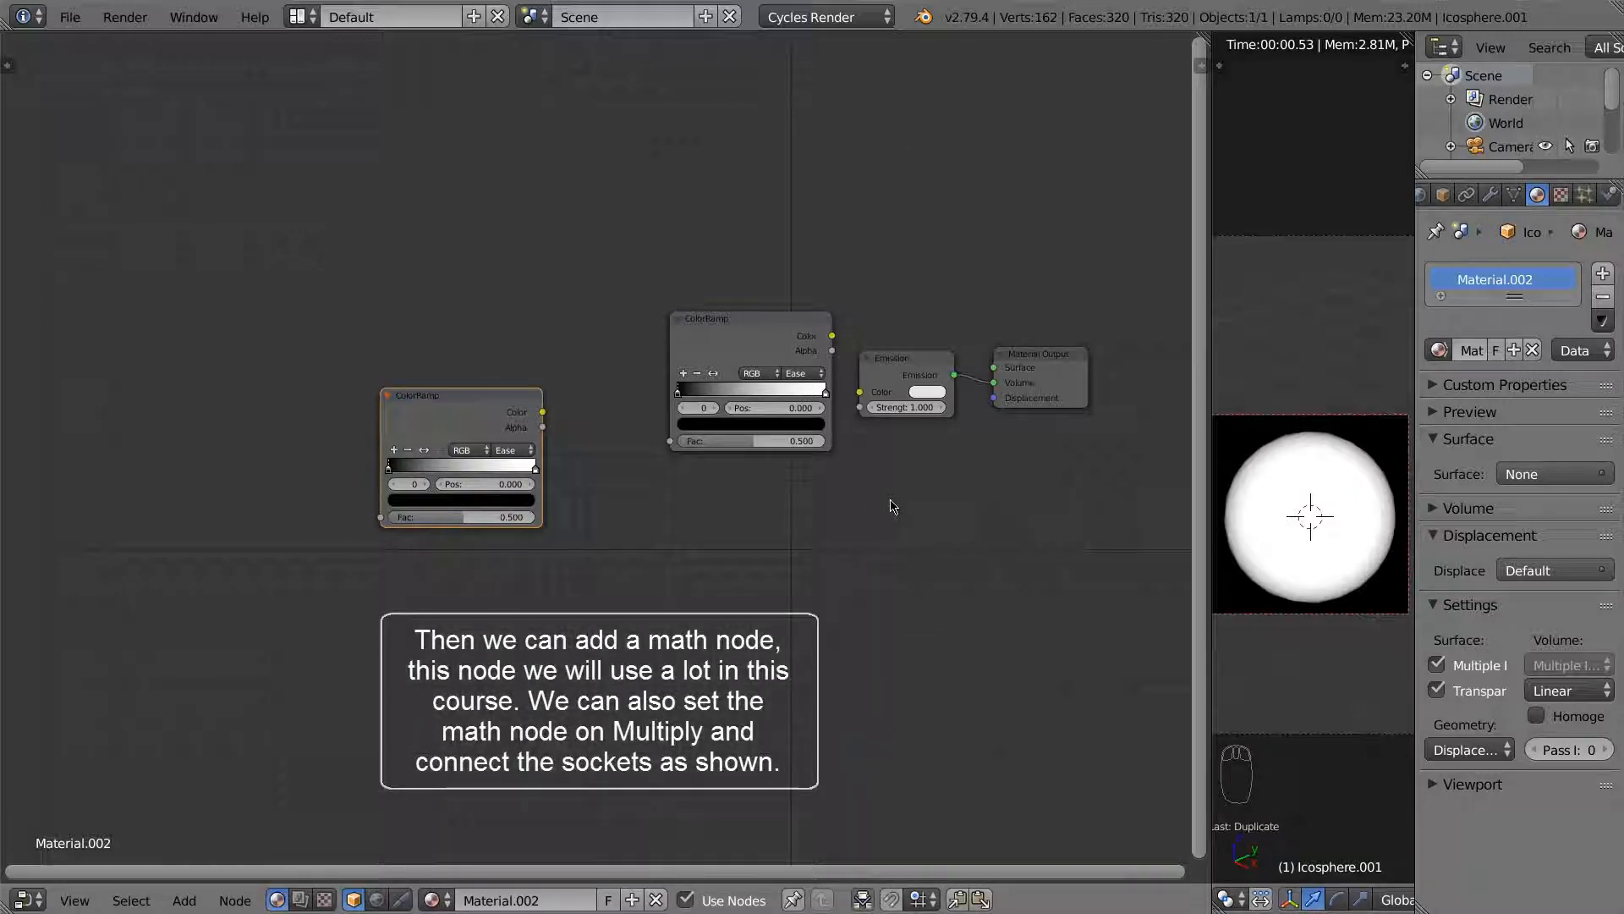
Step: Add a Math node between the two ColorRamp nodes and set its operation to Multiply
key(shift+a)
mouse_move(893, 505)
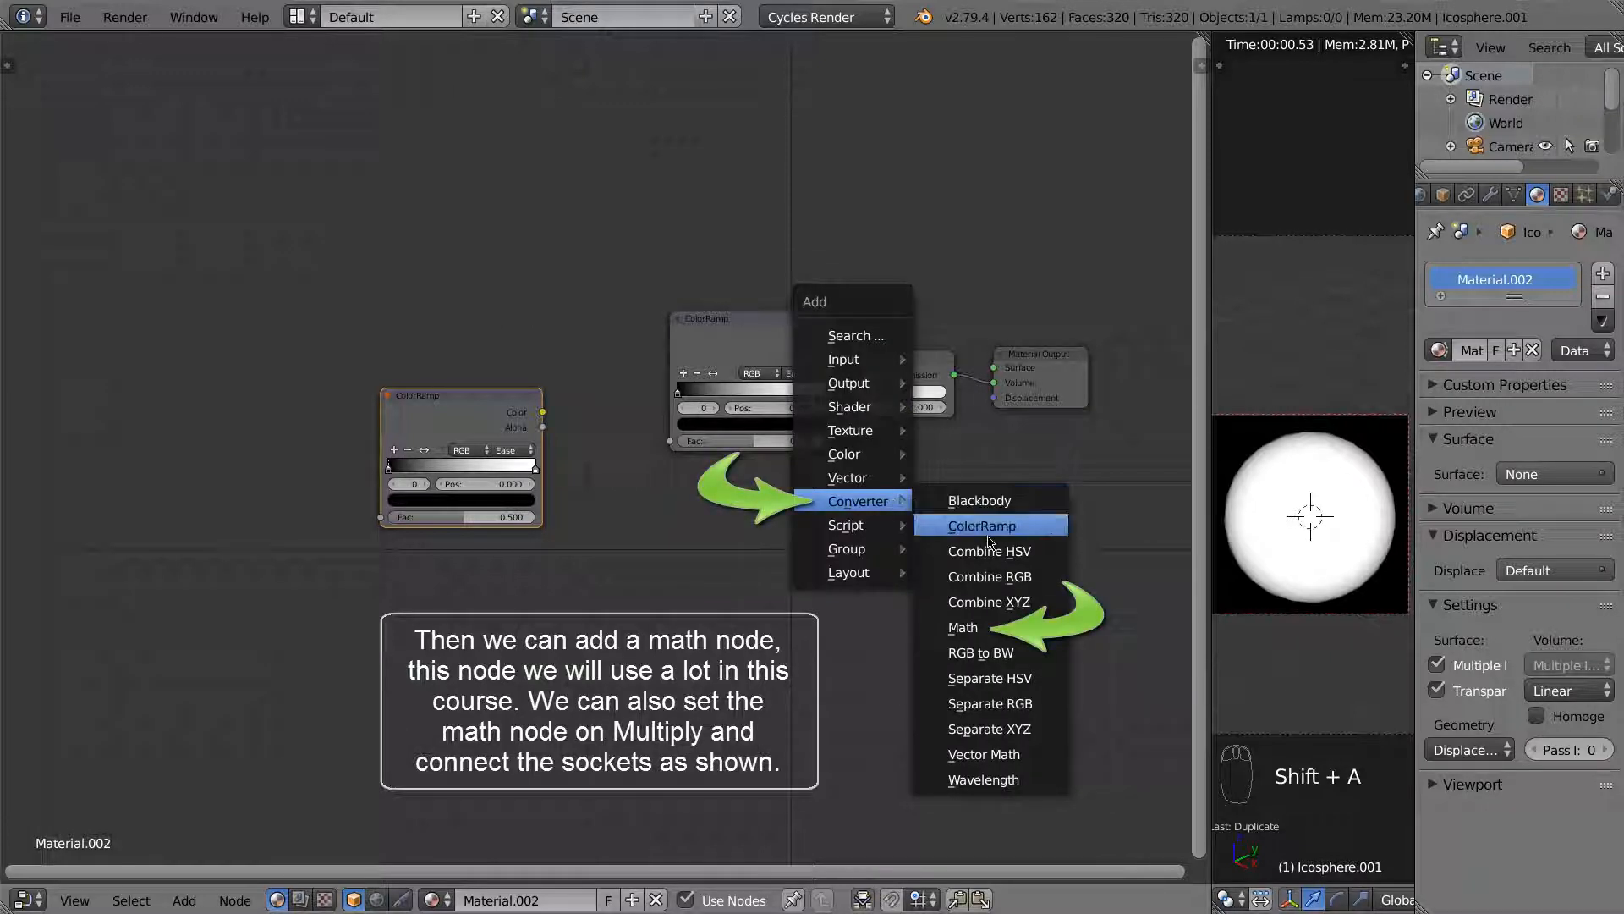
click(962, 627)
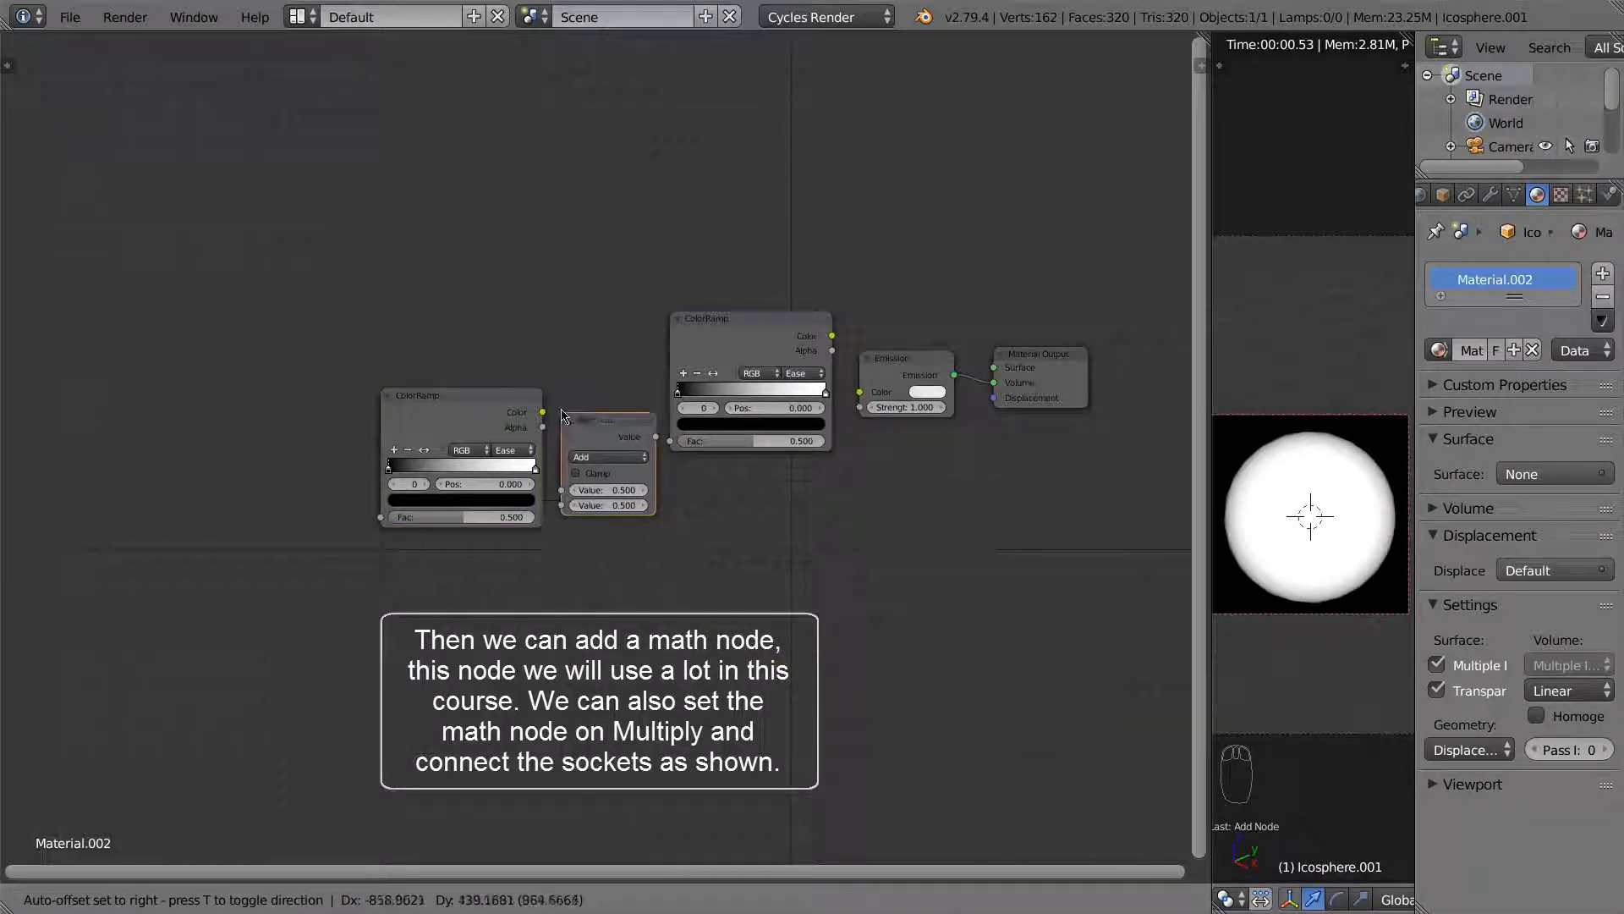
click(565, 401)
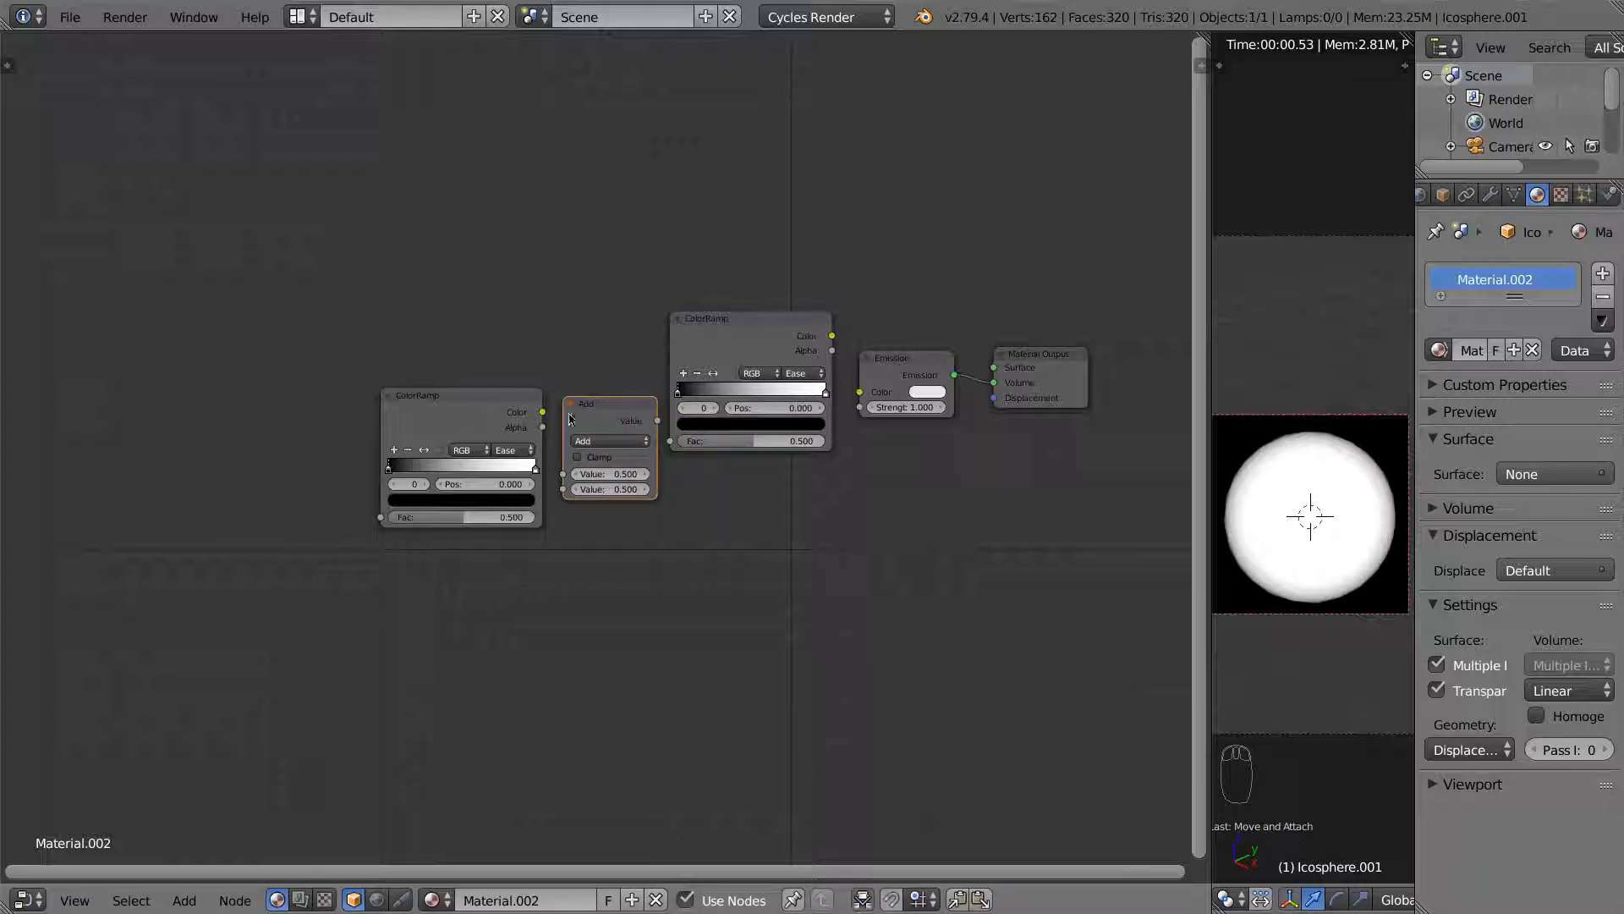
click(592, 441)
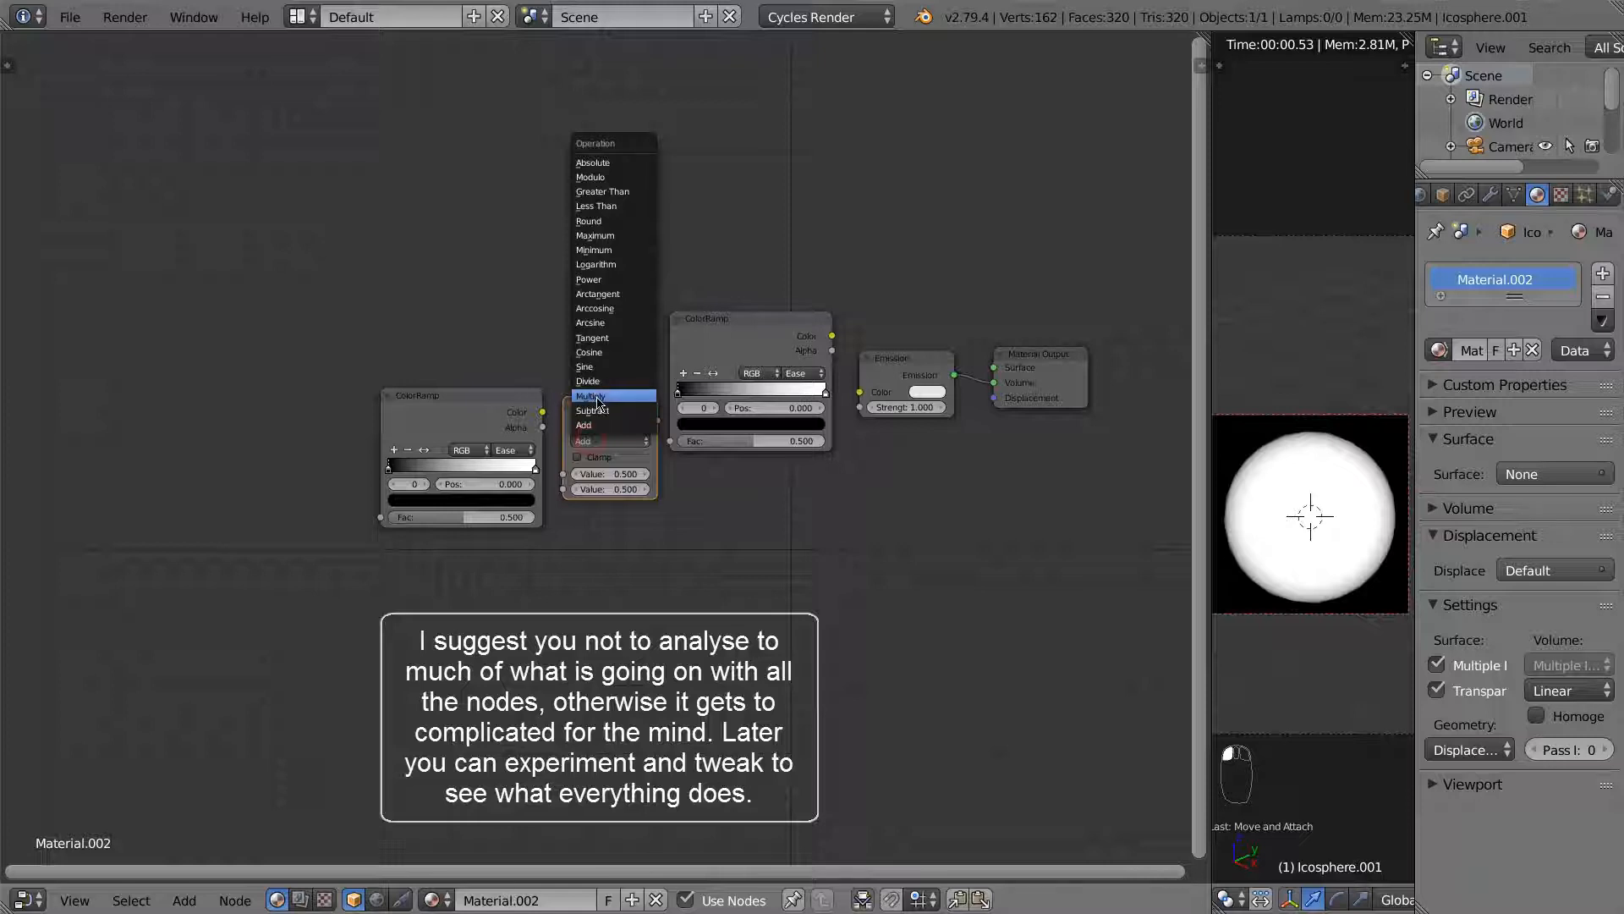
click(598, 398)
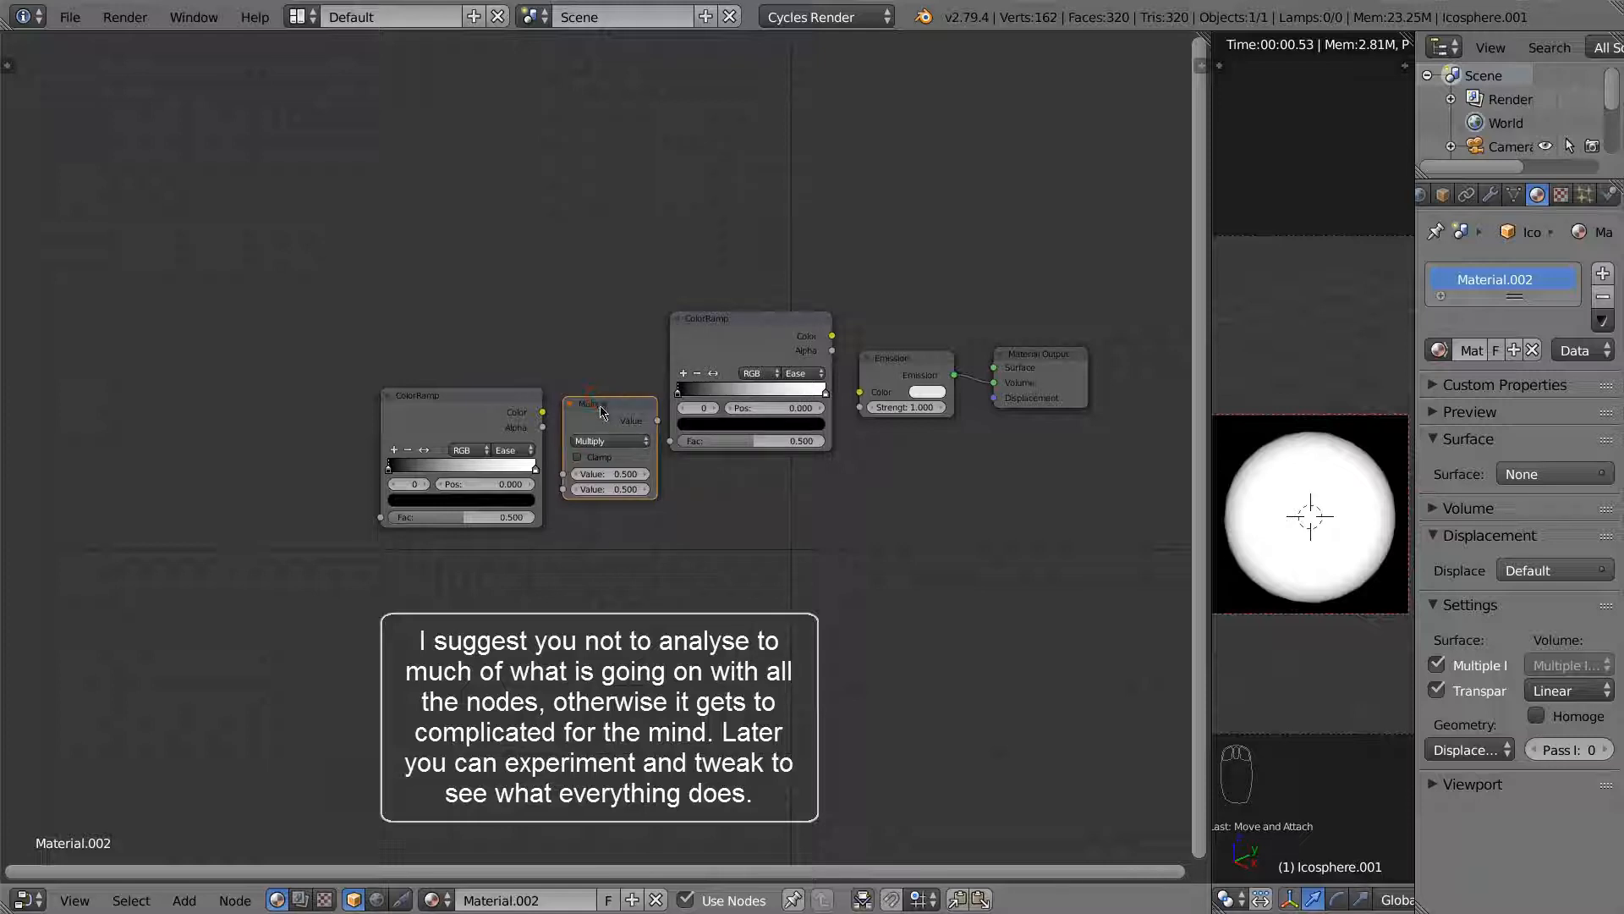
Step: Link the left ColorRamp's Color to Multiply's first Value, Multiply to the right ColorRamp's Fac, and that ramp's Color to Emission Color
drag(626, 415, 676, 441)
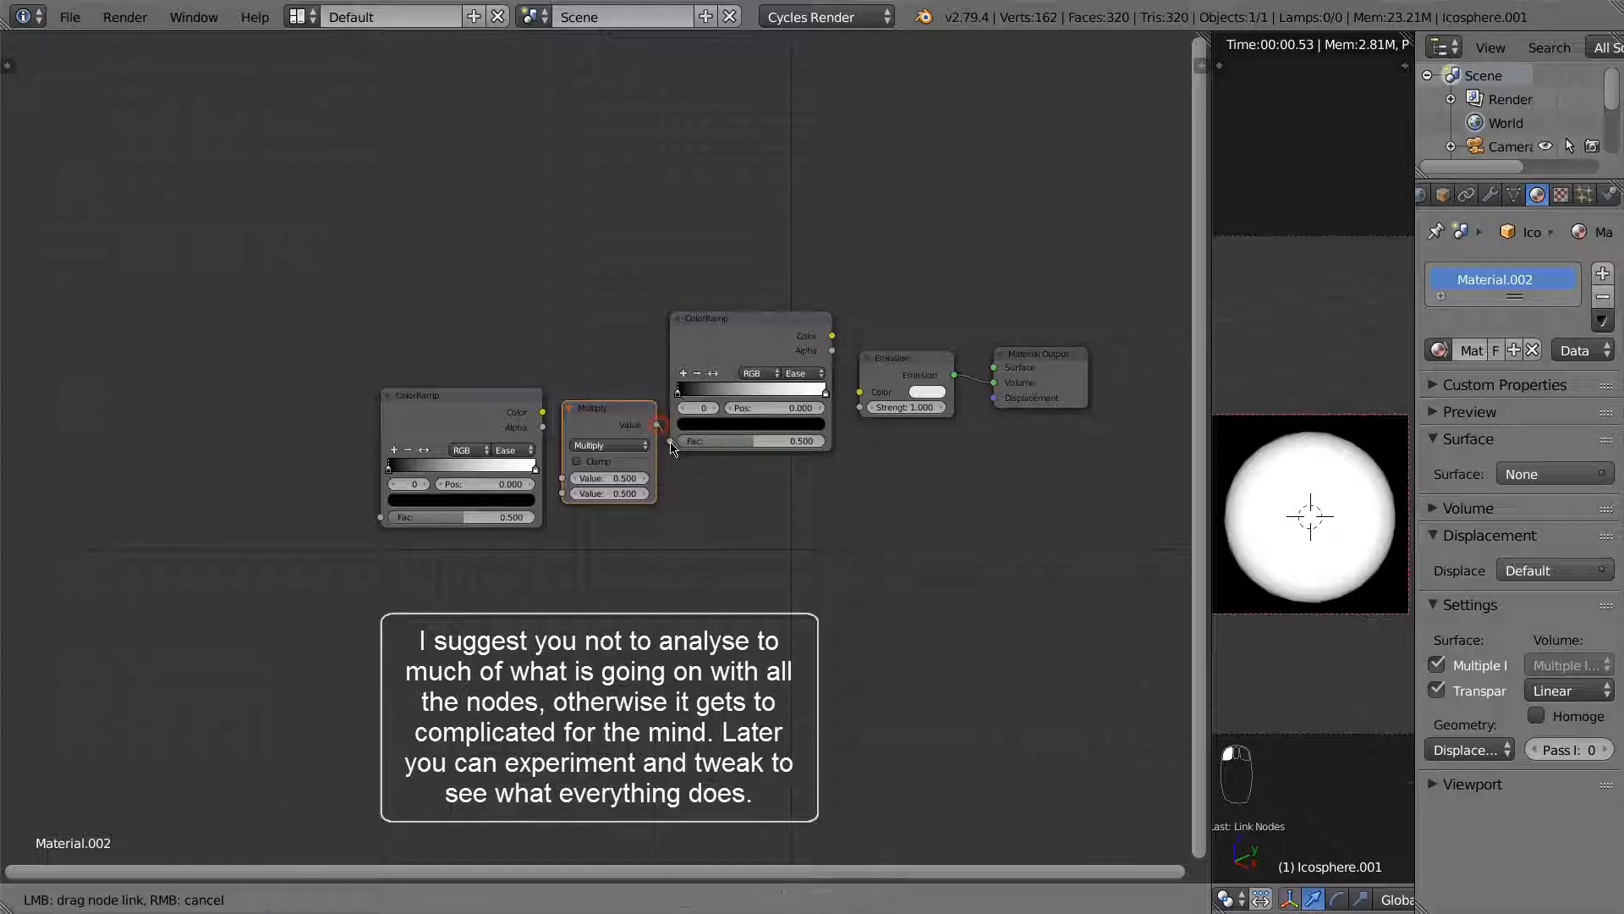
drag(540, 400, 672, 444)
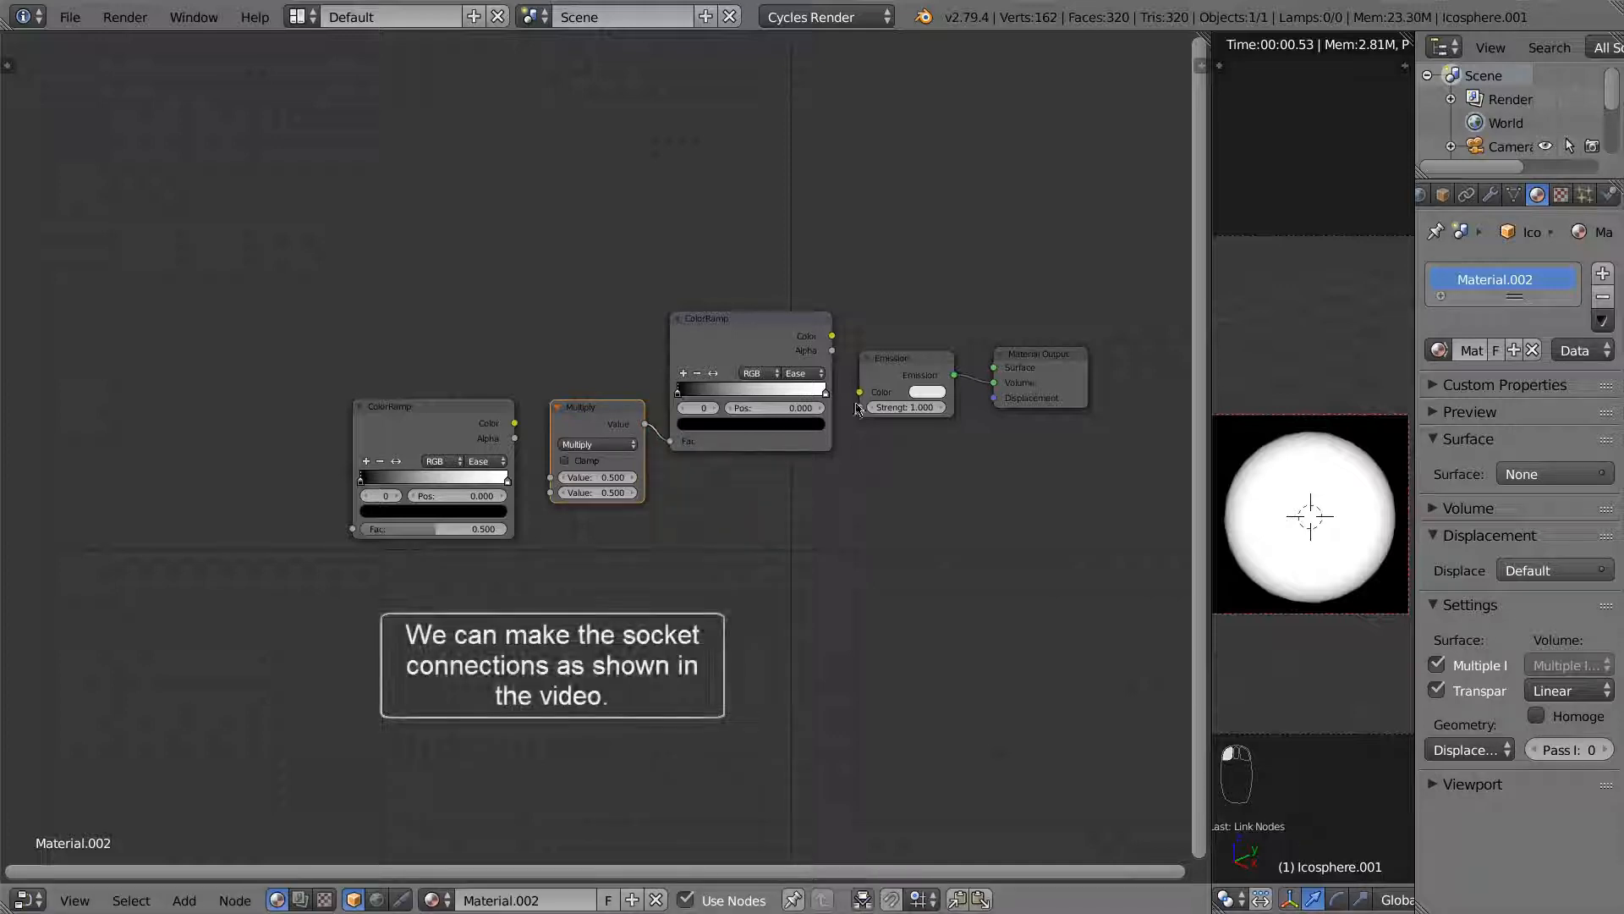
drag(833, 337, 860, 392)
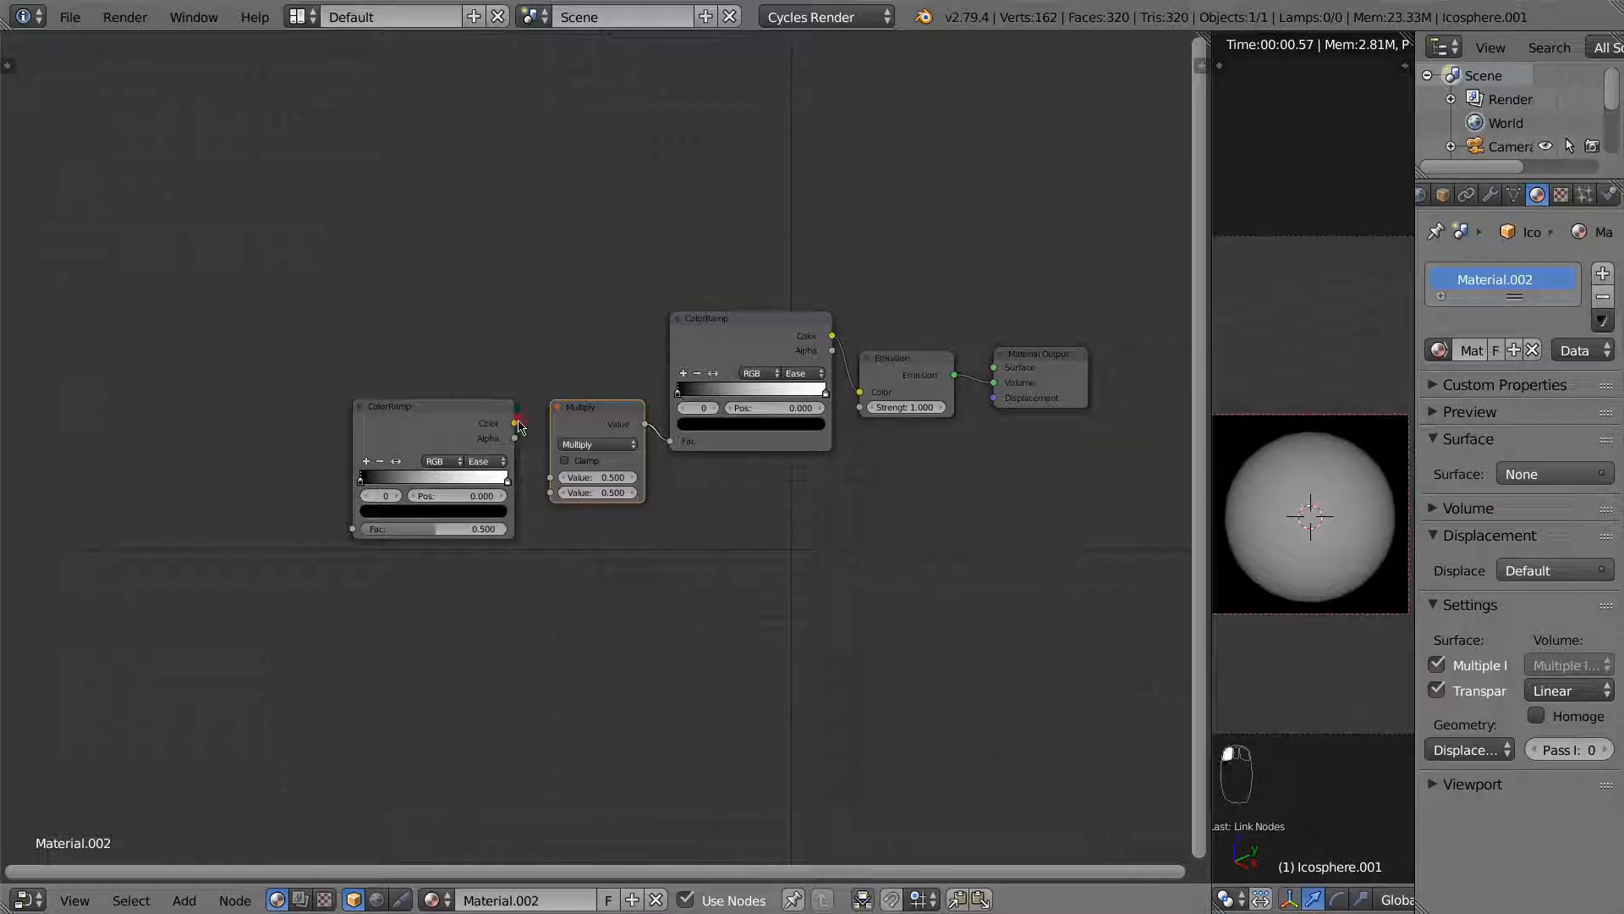
drag(516, 423, 551, 478)
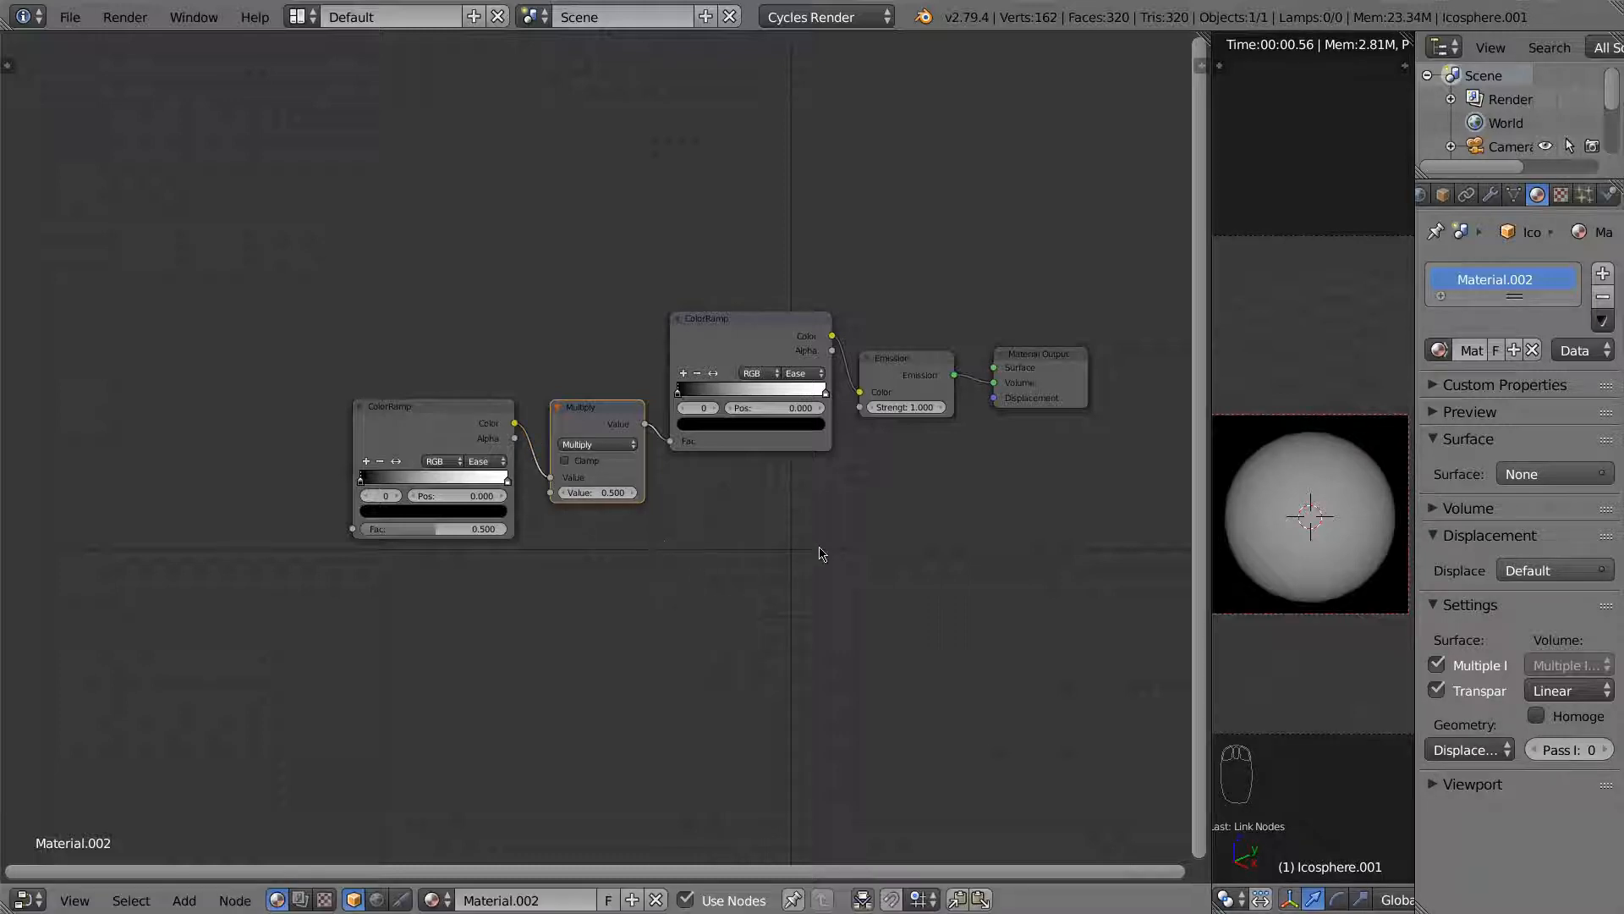
Step: Add a Voronoi Texture node and place it just left of the left ColorRamp node
middle_drag(646, 537, 685, 538)
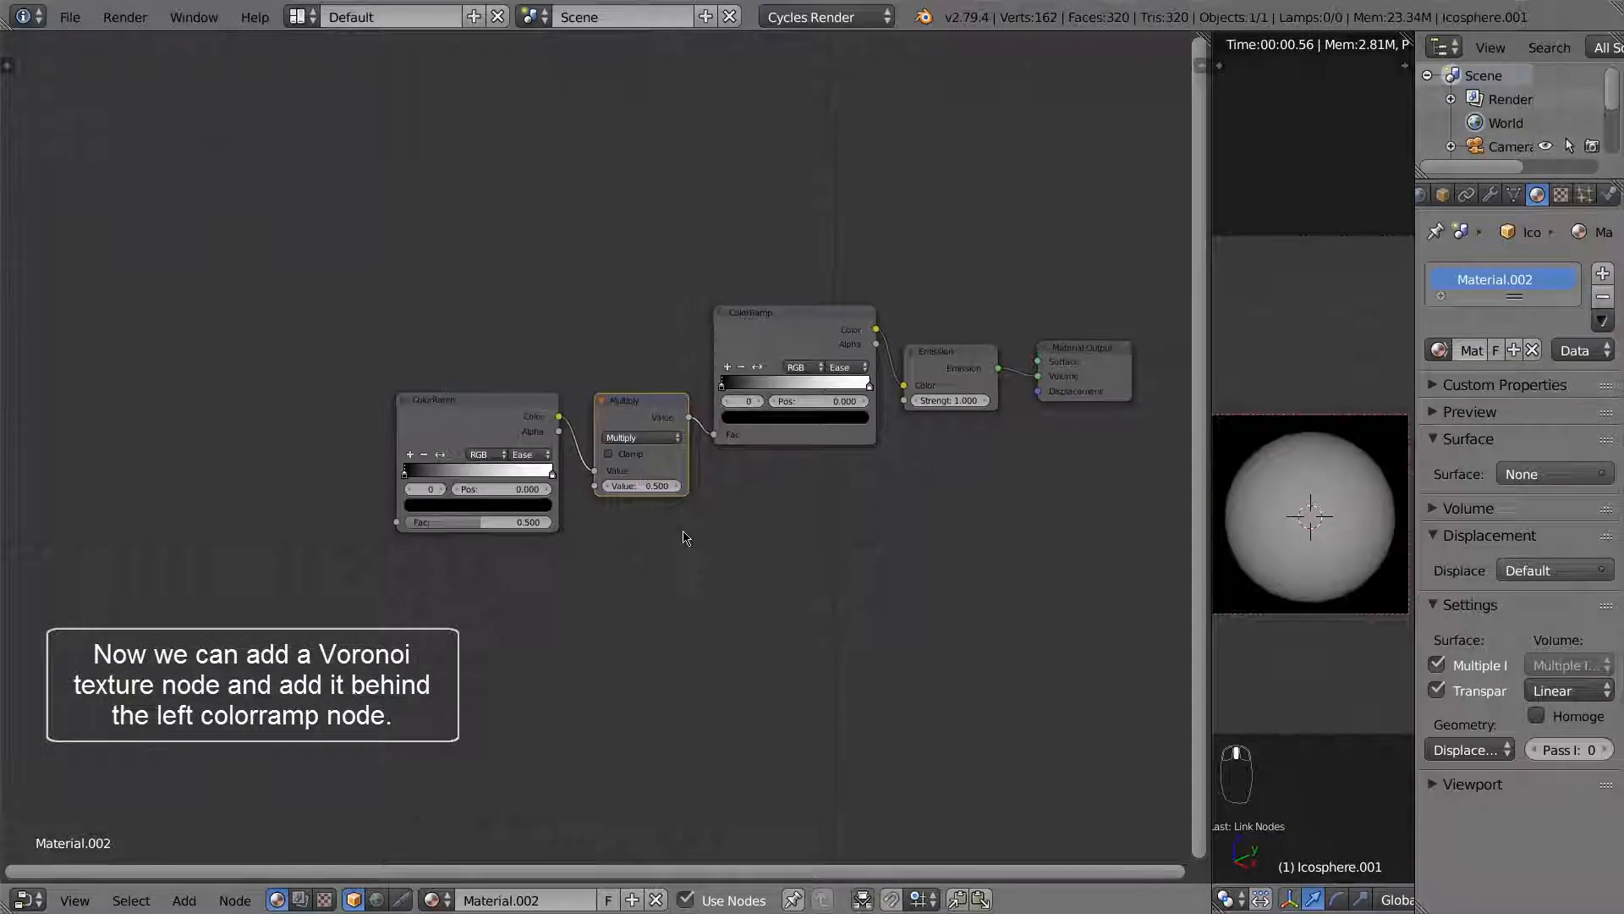
key(shift+a)
mouse_move(664, 468)
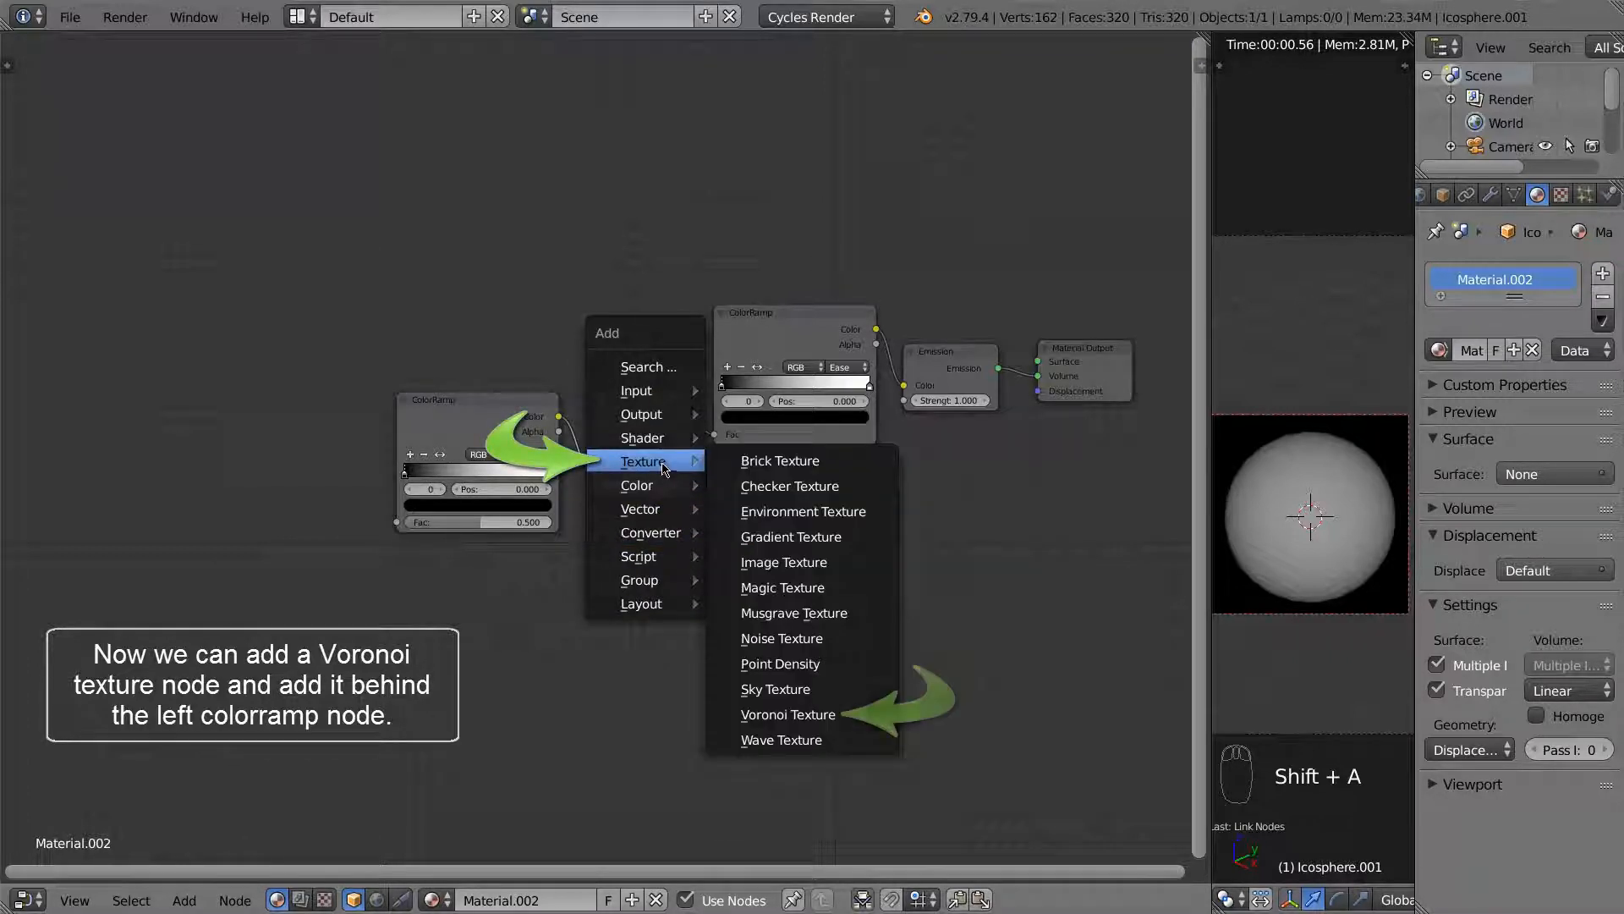
click(796, 717)
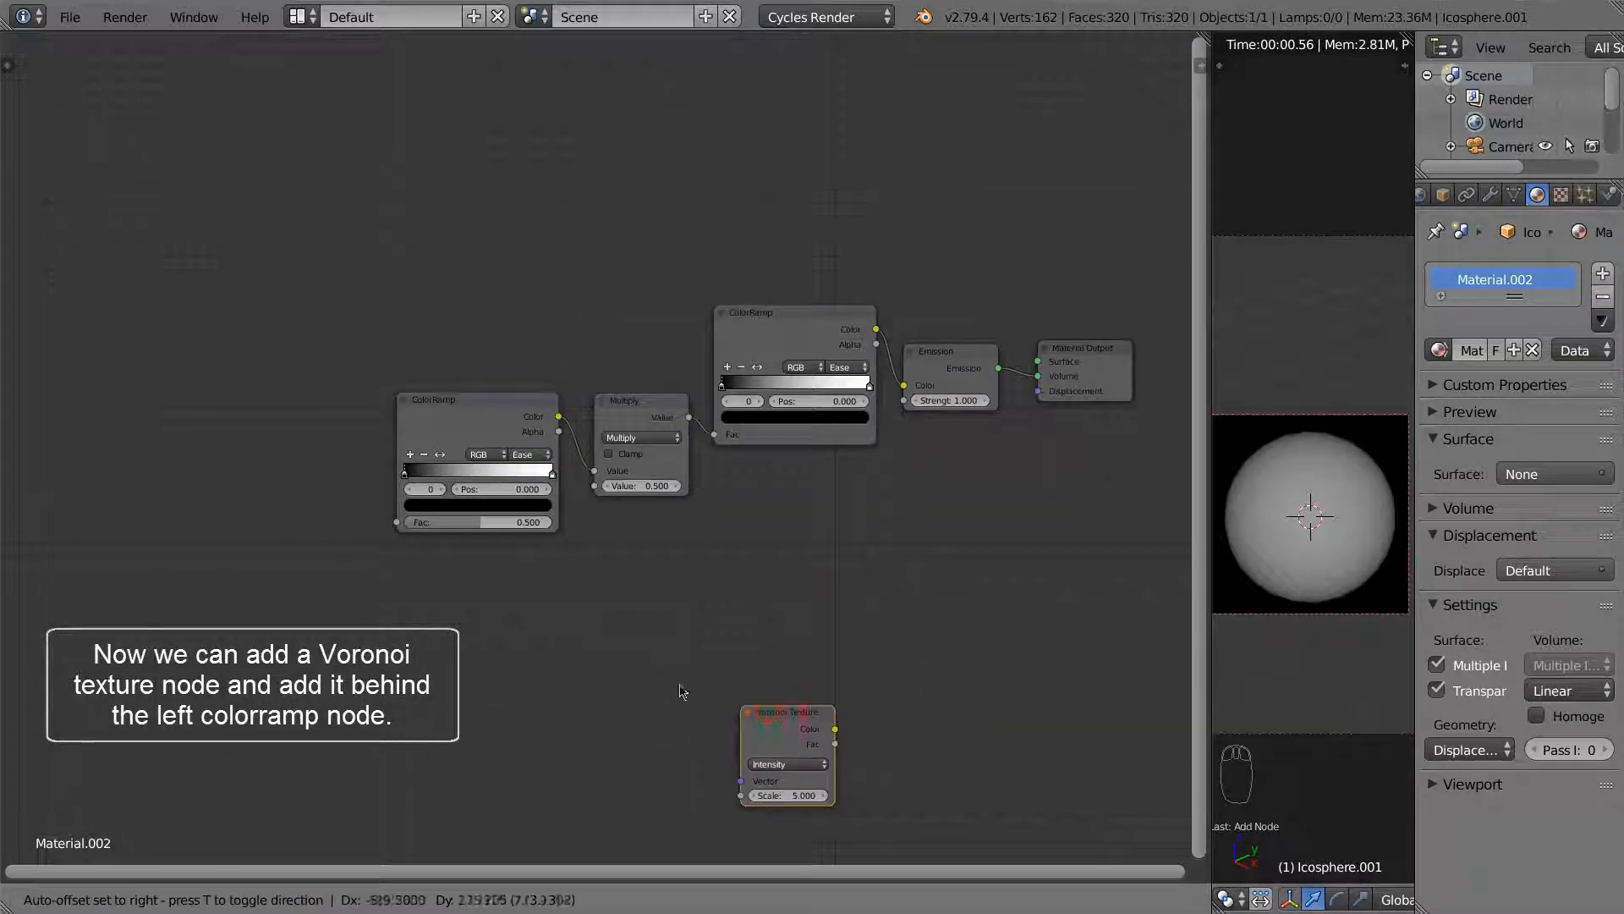
click(277, 497)
Step: Add a Gradient Texture node and place it left of the Voronoi Texture node
middle_drag(312, 436, 463, 418)
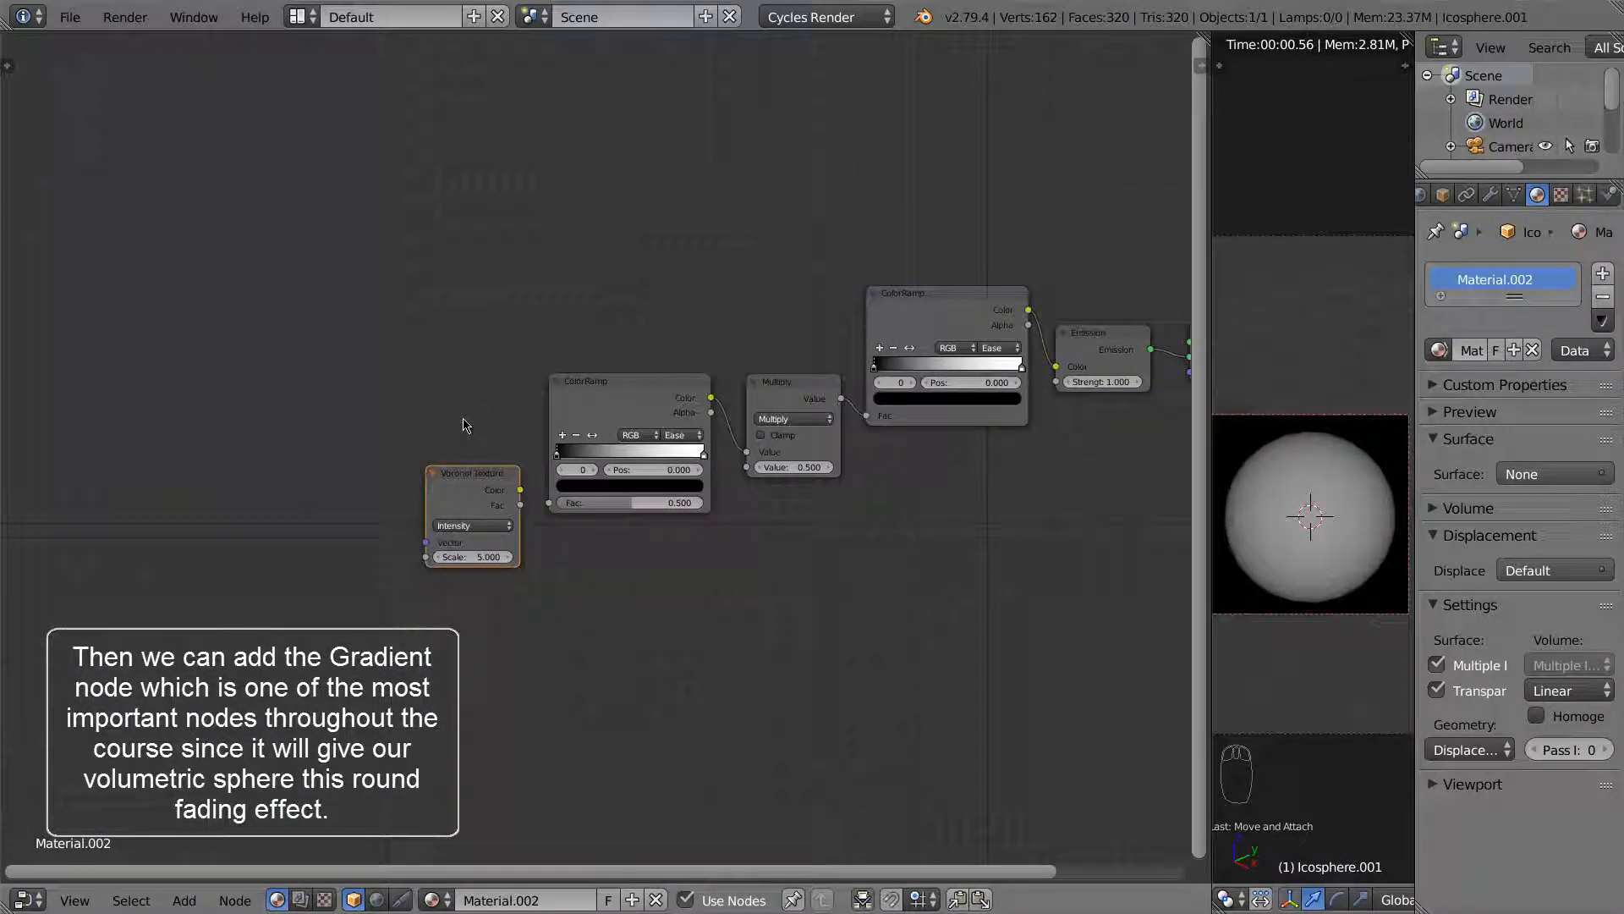
key(shift+a)
mouse_move(464, 421)
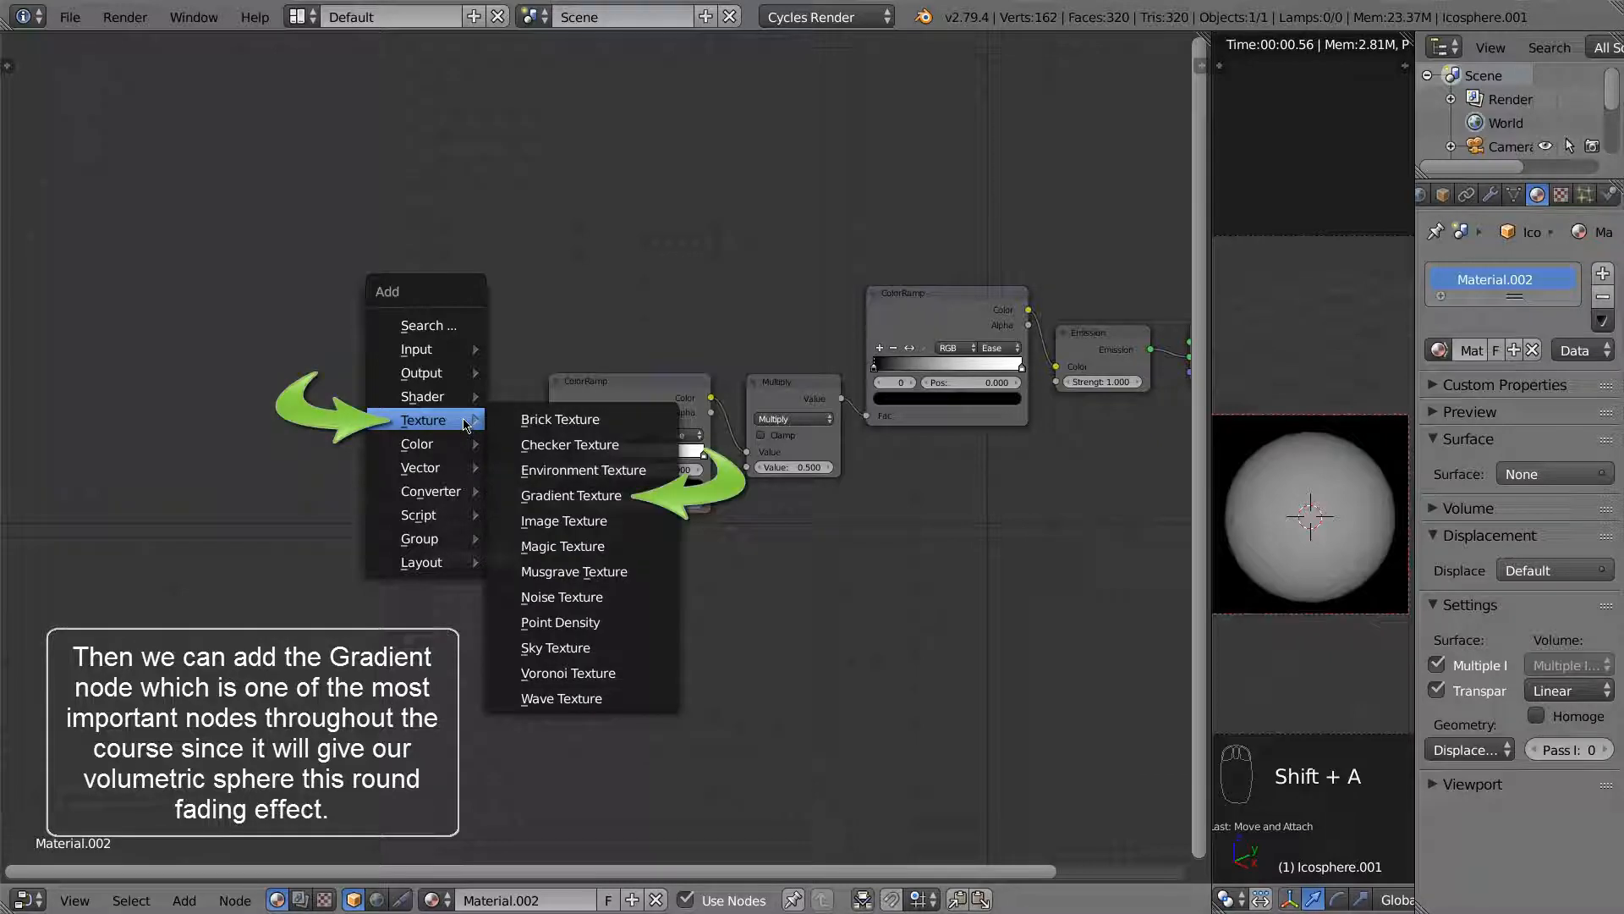
click(563, 496)
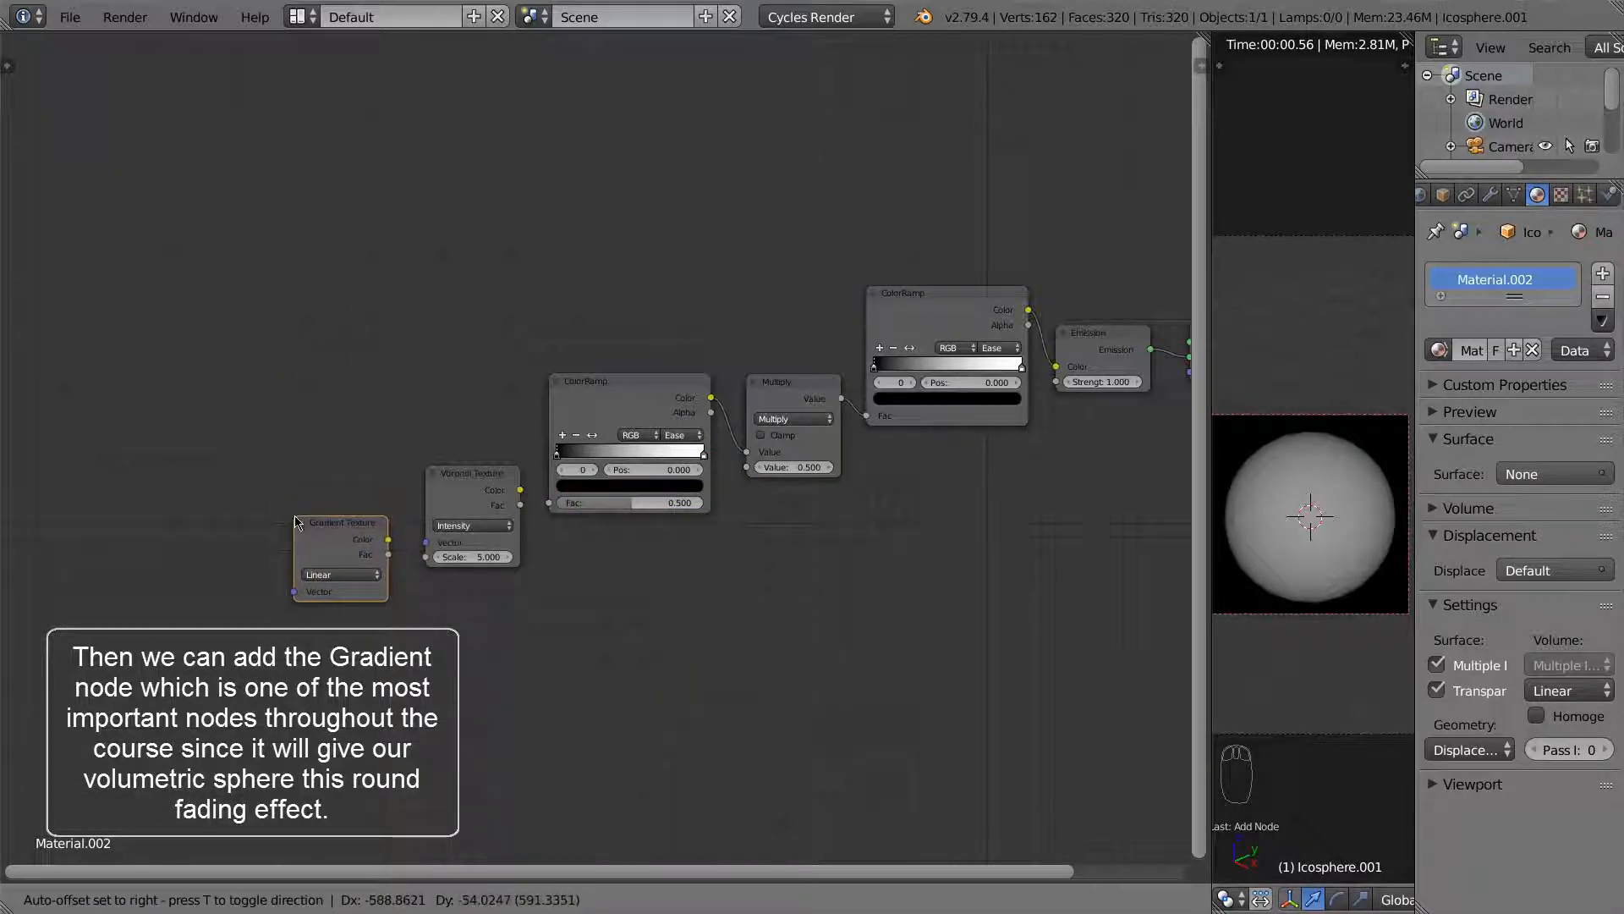
click(307, 511)
Step: Add a Mapping node left of the Gradient Texture node and place a duplicate of it below the Voronoi Texture node
middle_drag(364, 447, 497, 413)
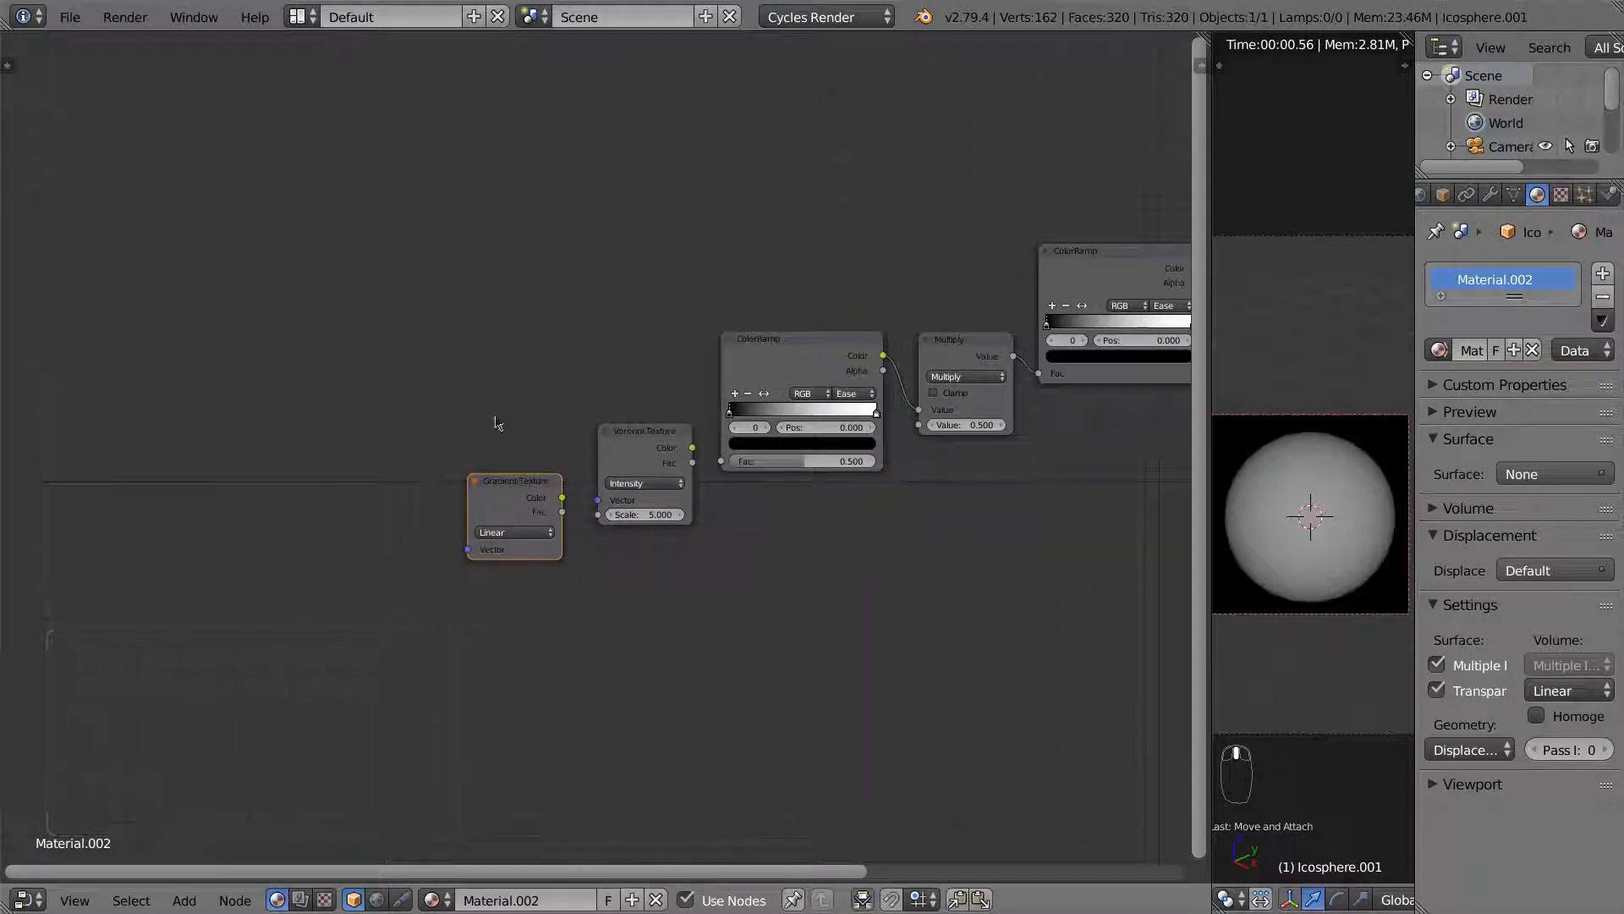
key(shift+a)
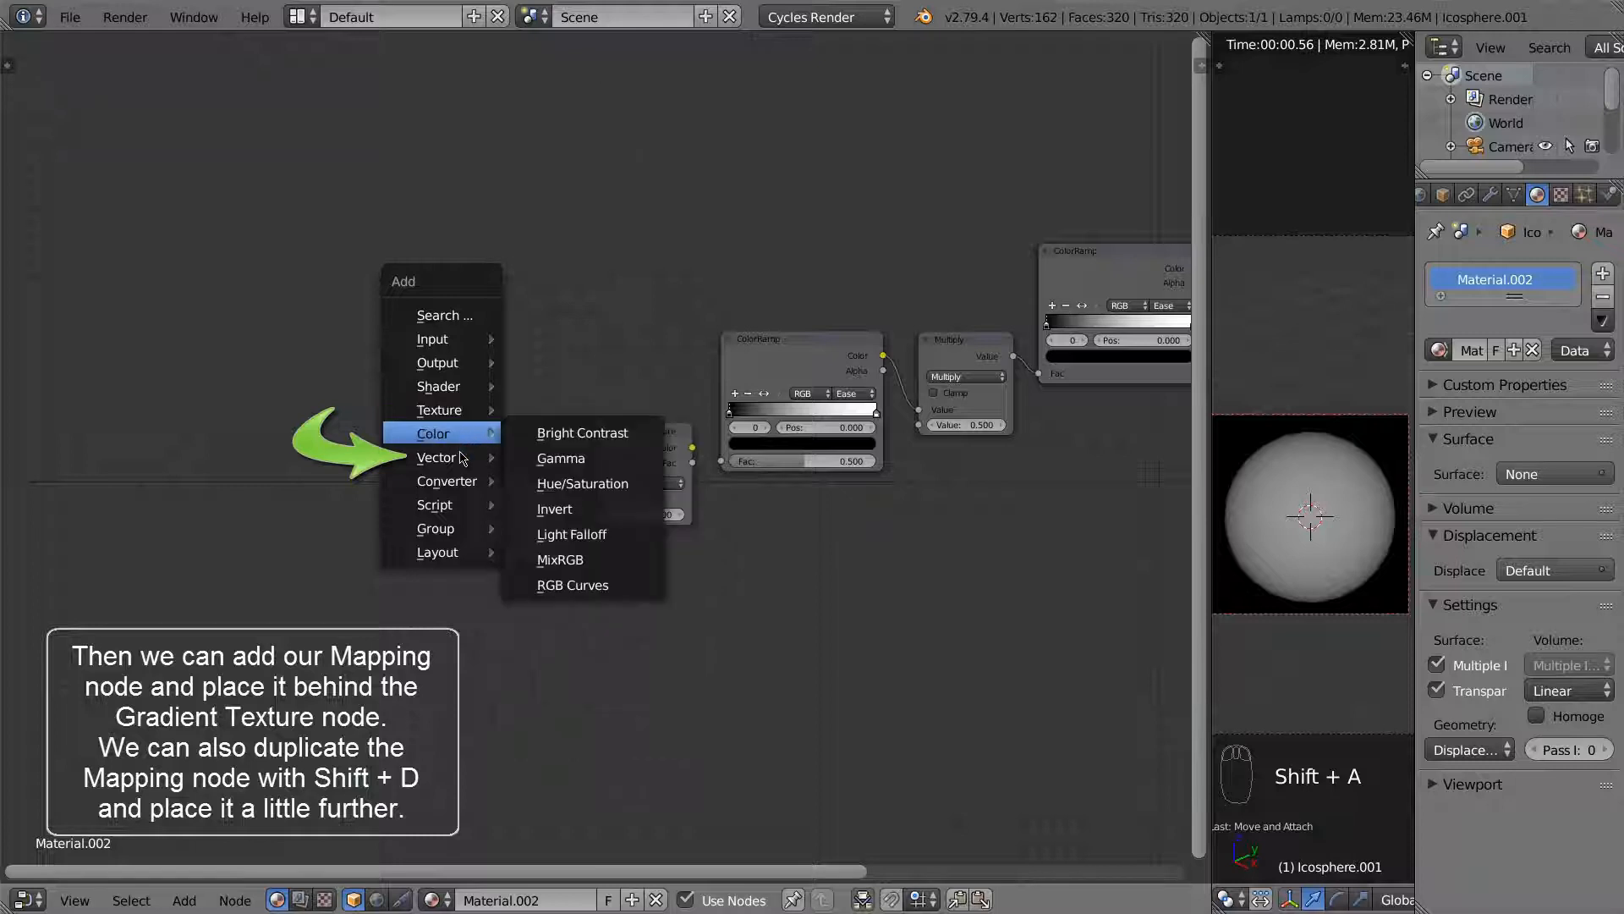
mouse_move(461, 457)
click(562, 507)
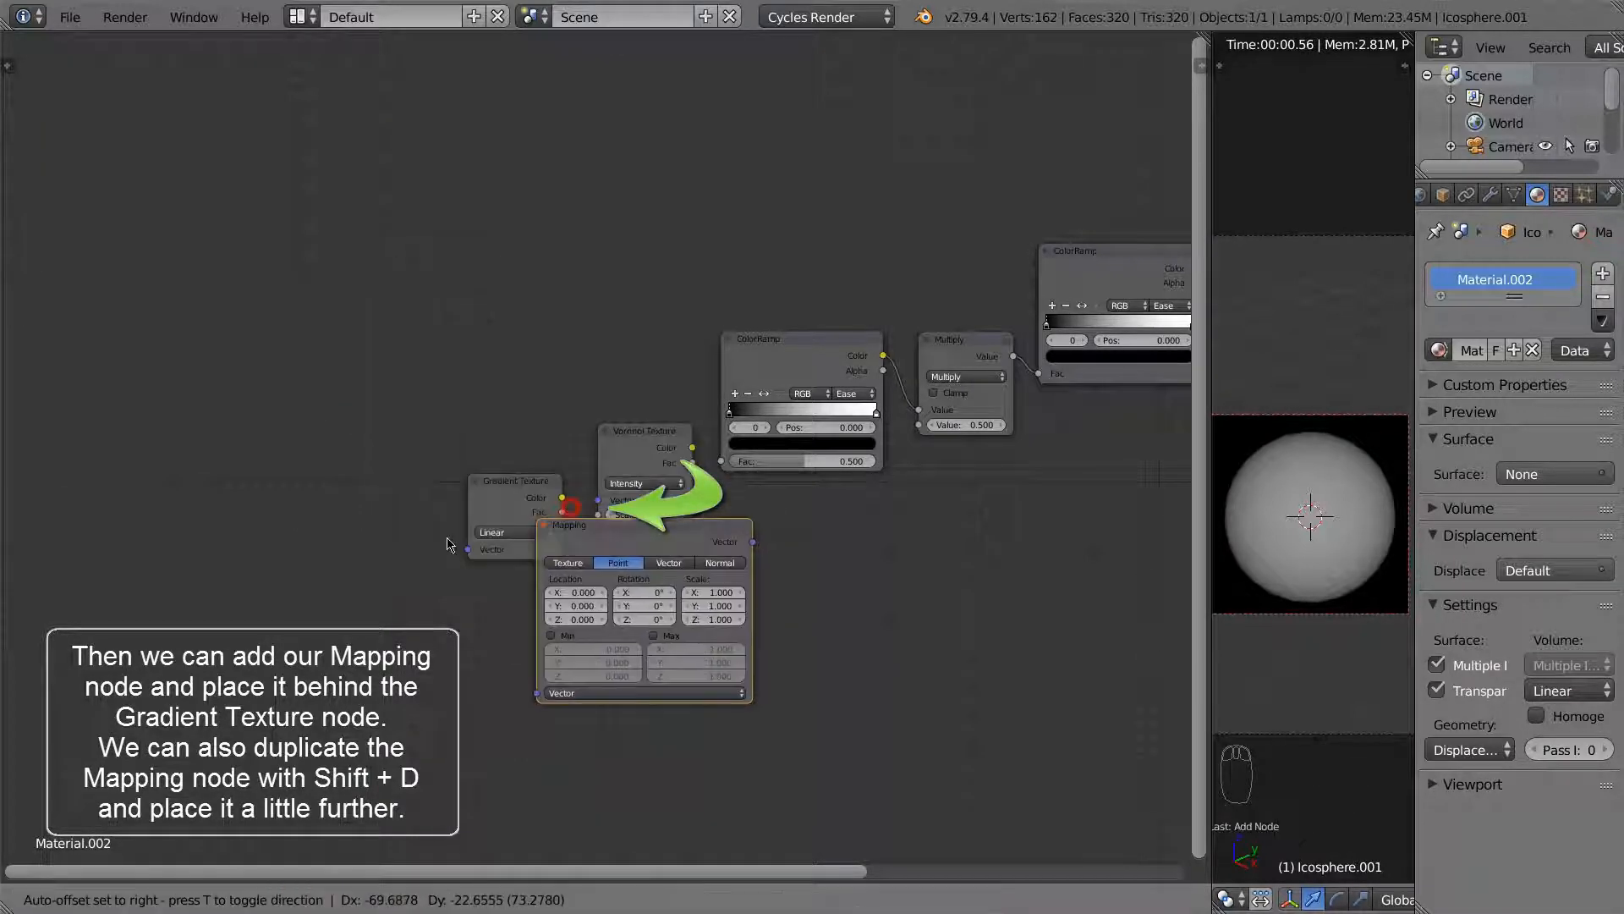
click(203, 435)
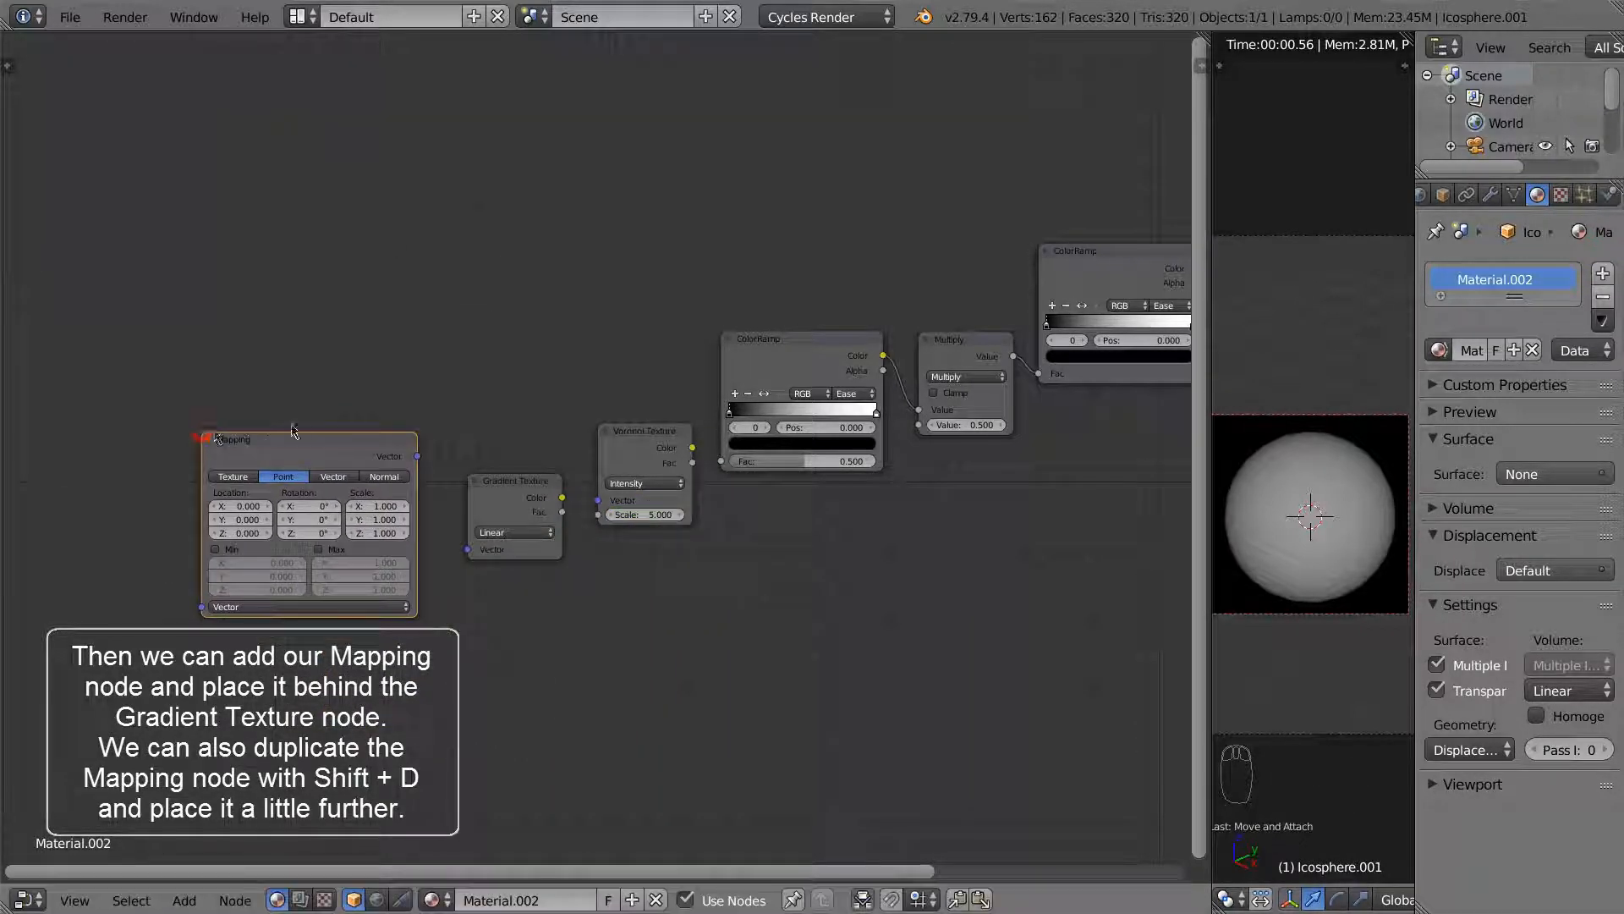
key(shift+d)
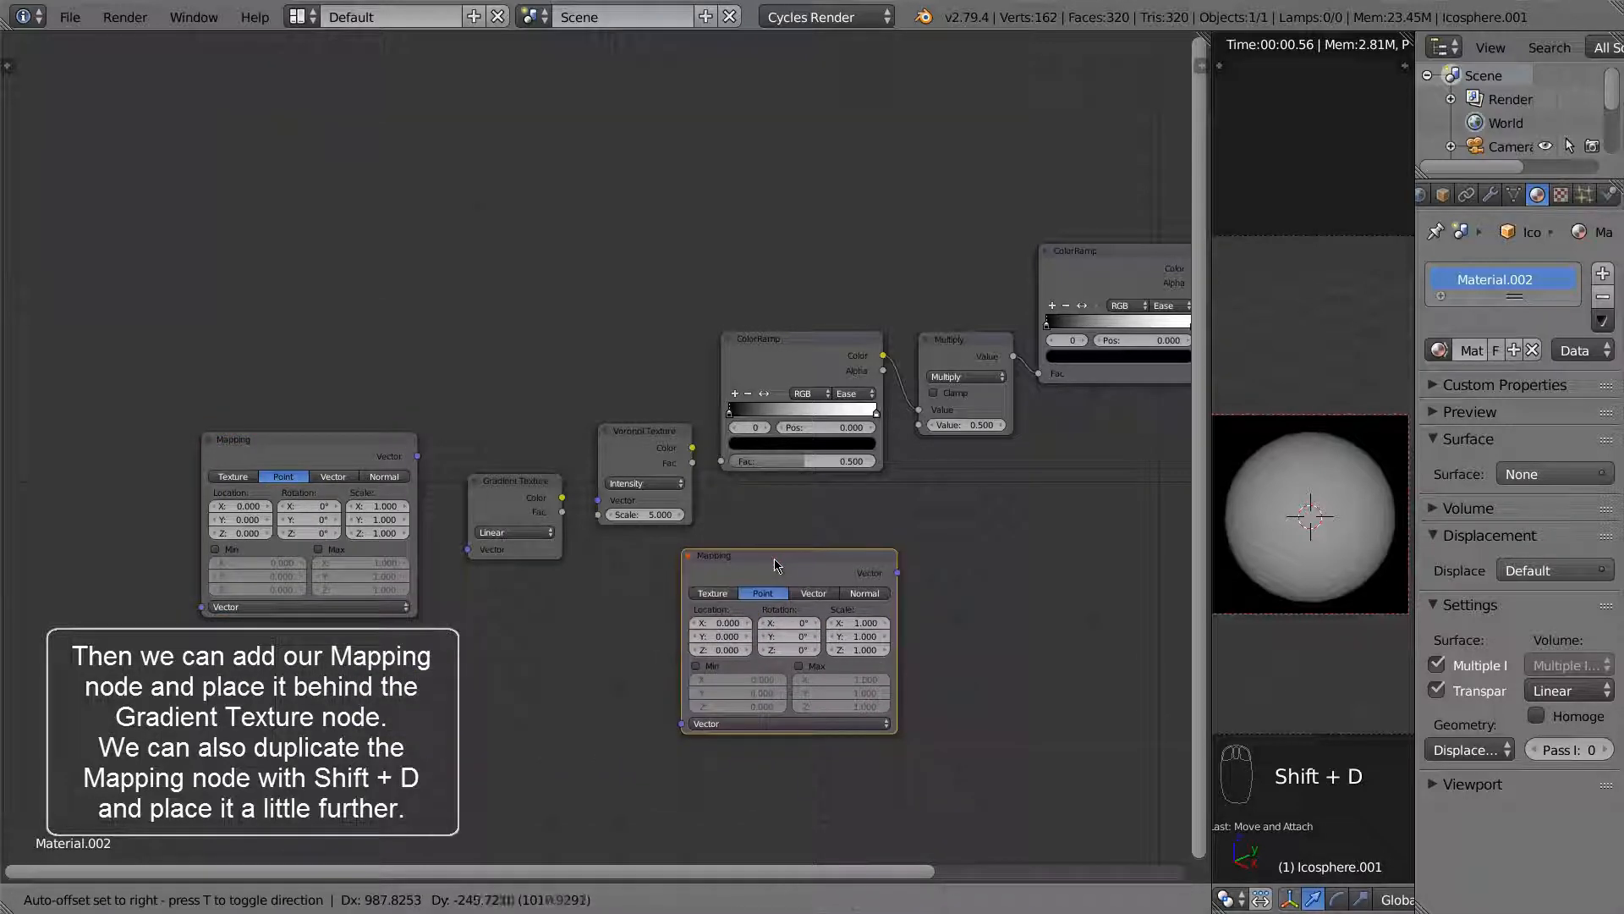
click(726, 542)
Step: Add a Texture Coordinate node and place it left of the first Mapping node
middle_drag(451, 410, 624, 319)
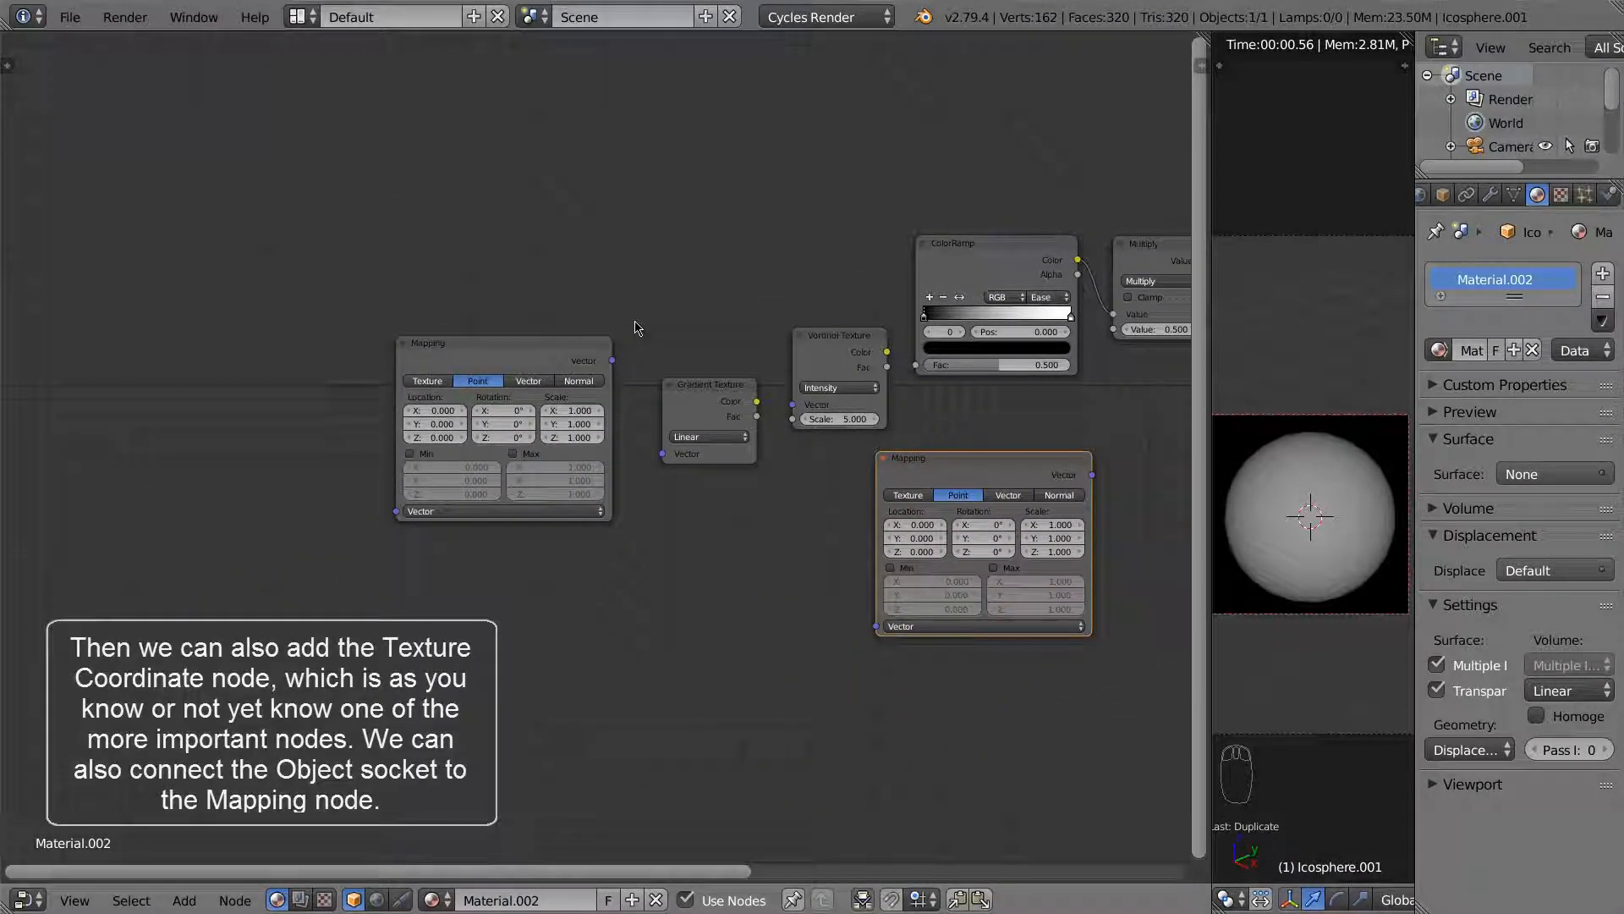
key(shift+a)
mouse_move(592, 203)
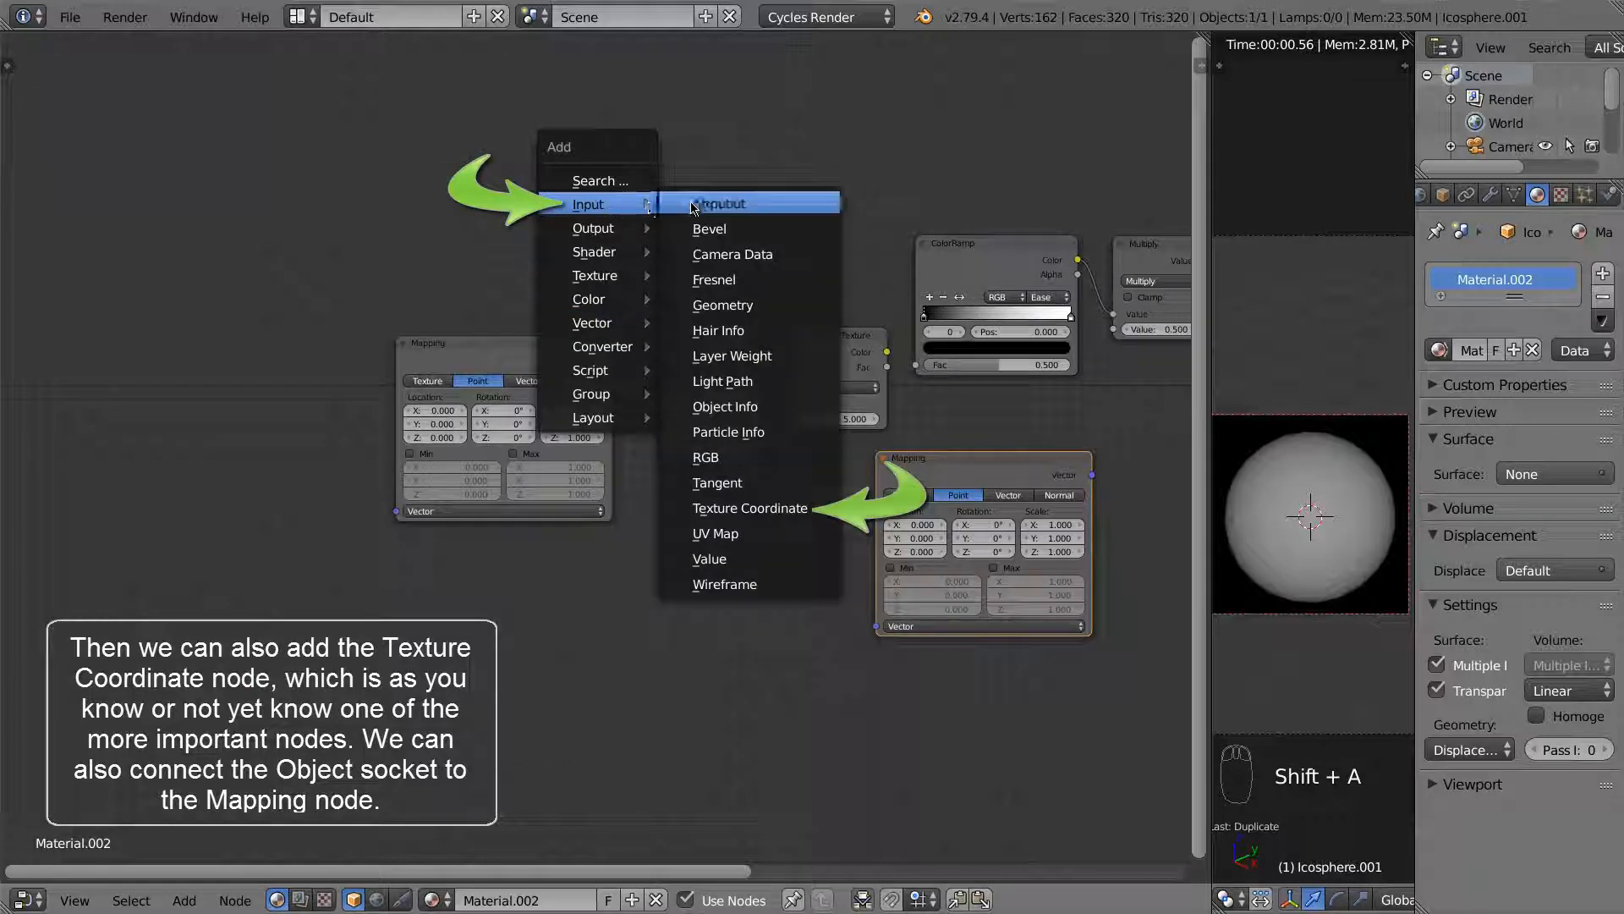
click(728, 508)
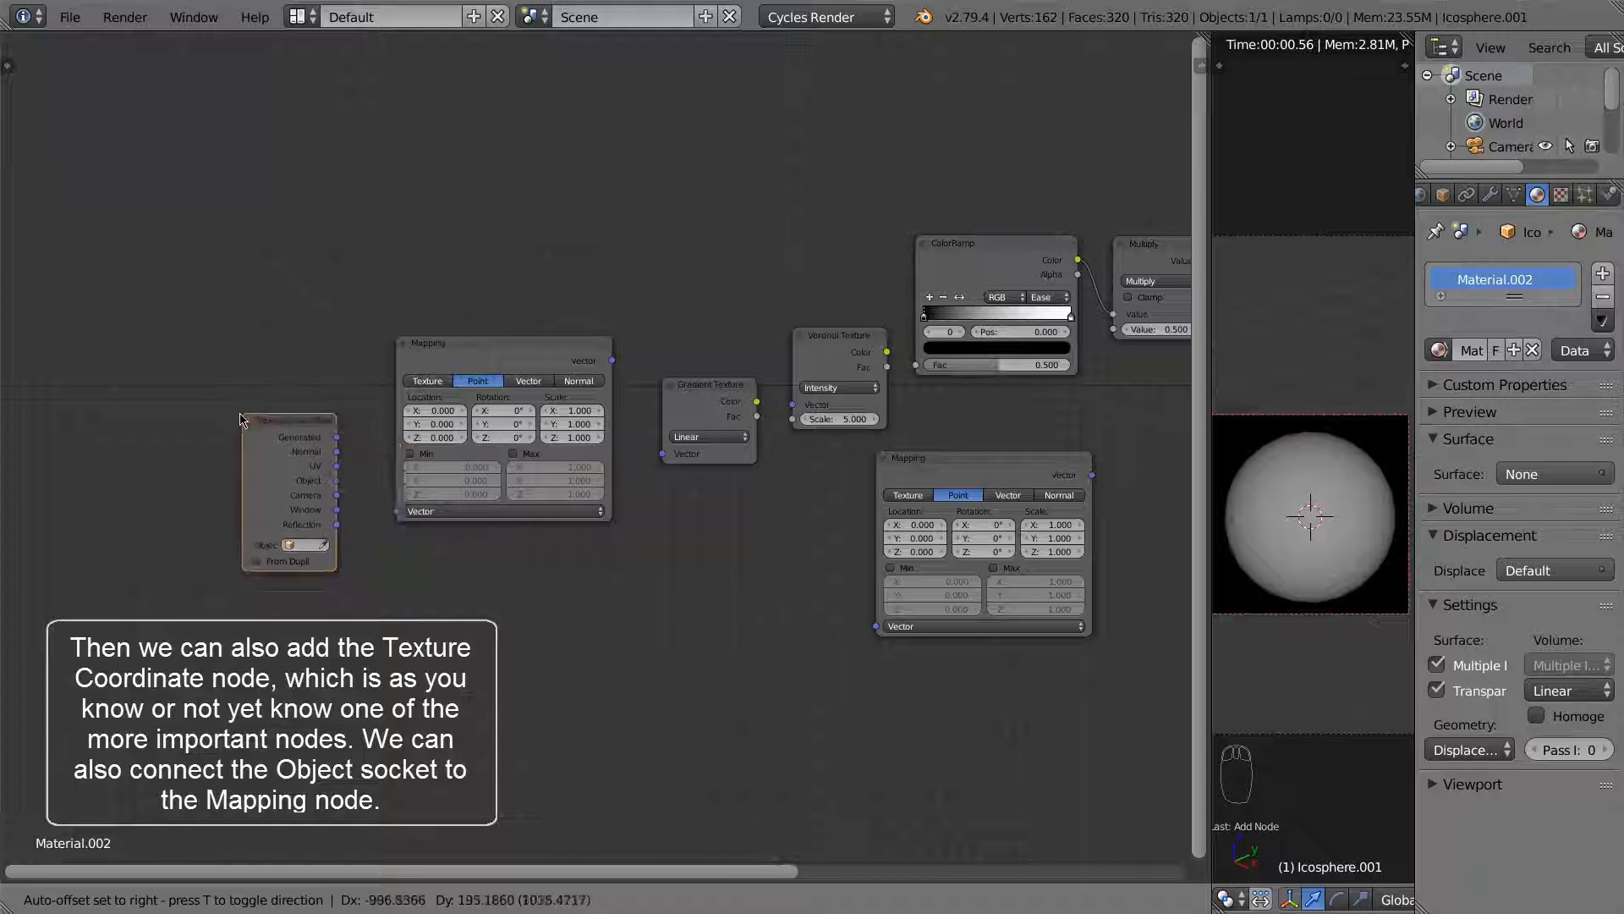
click(241, 419)
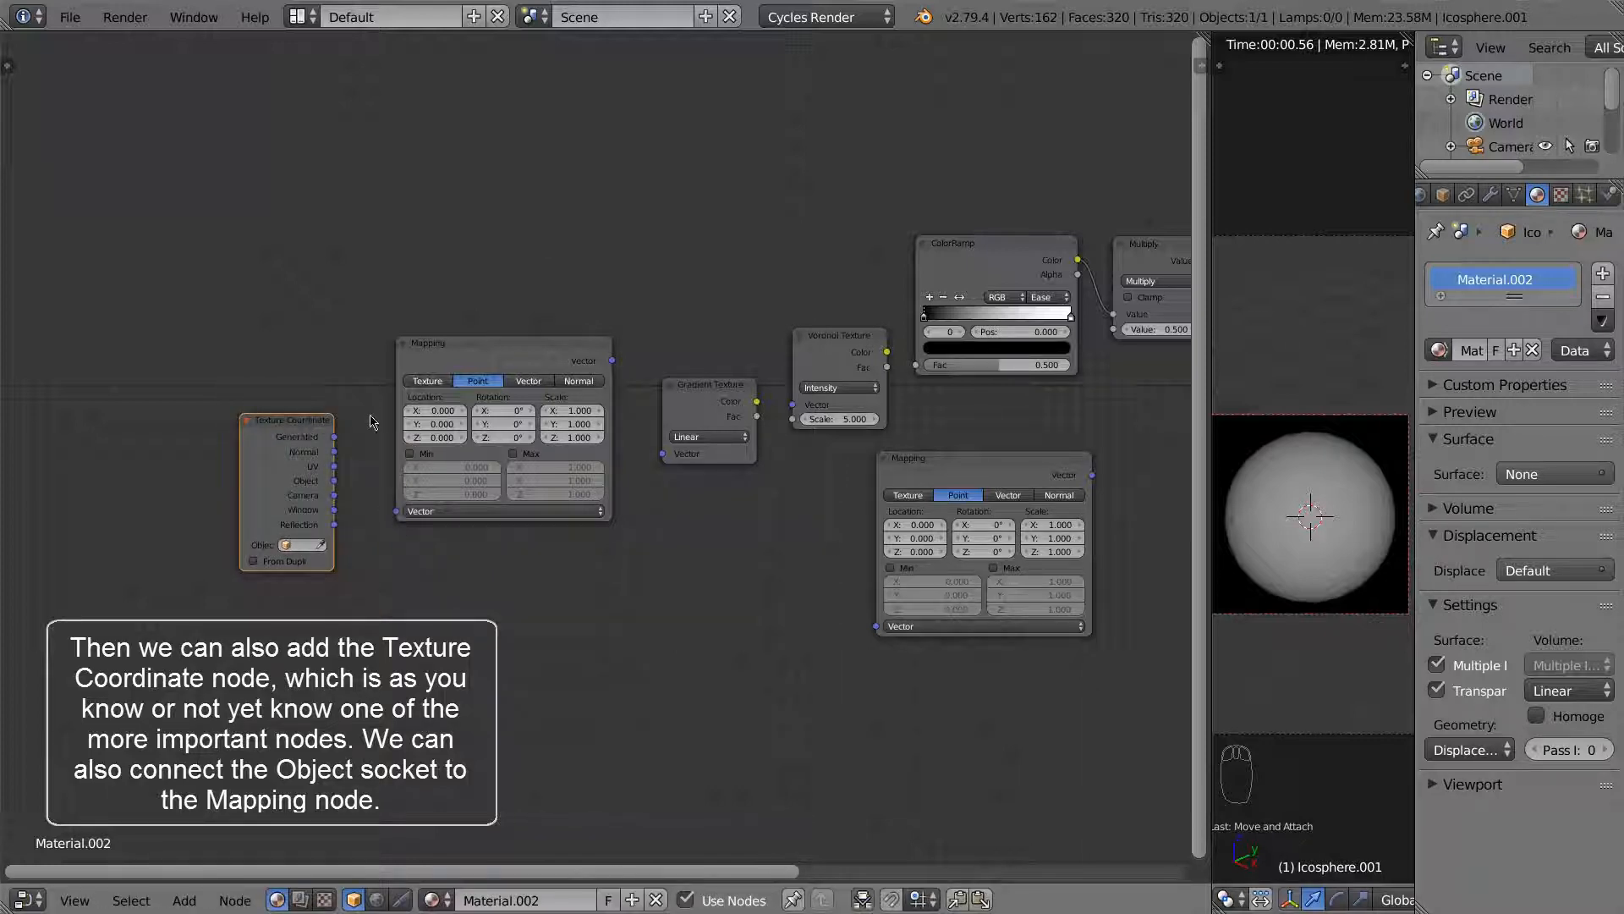
Step: Link Texture Coordinate's Object to both Mapping nodes, the first Mapping's Vector to Gradient Texture's Vector, and Gradient Texture's Fac to Voronoi Texture's Vector
drag(335, 482, 874, 631)
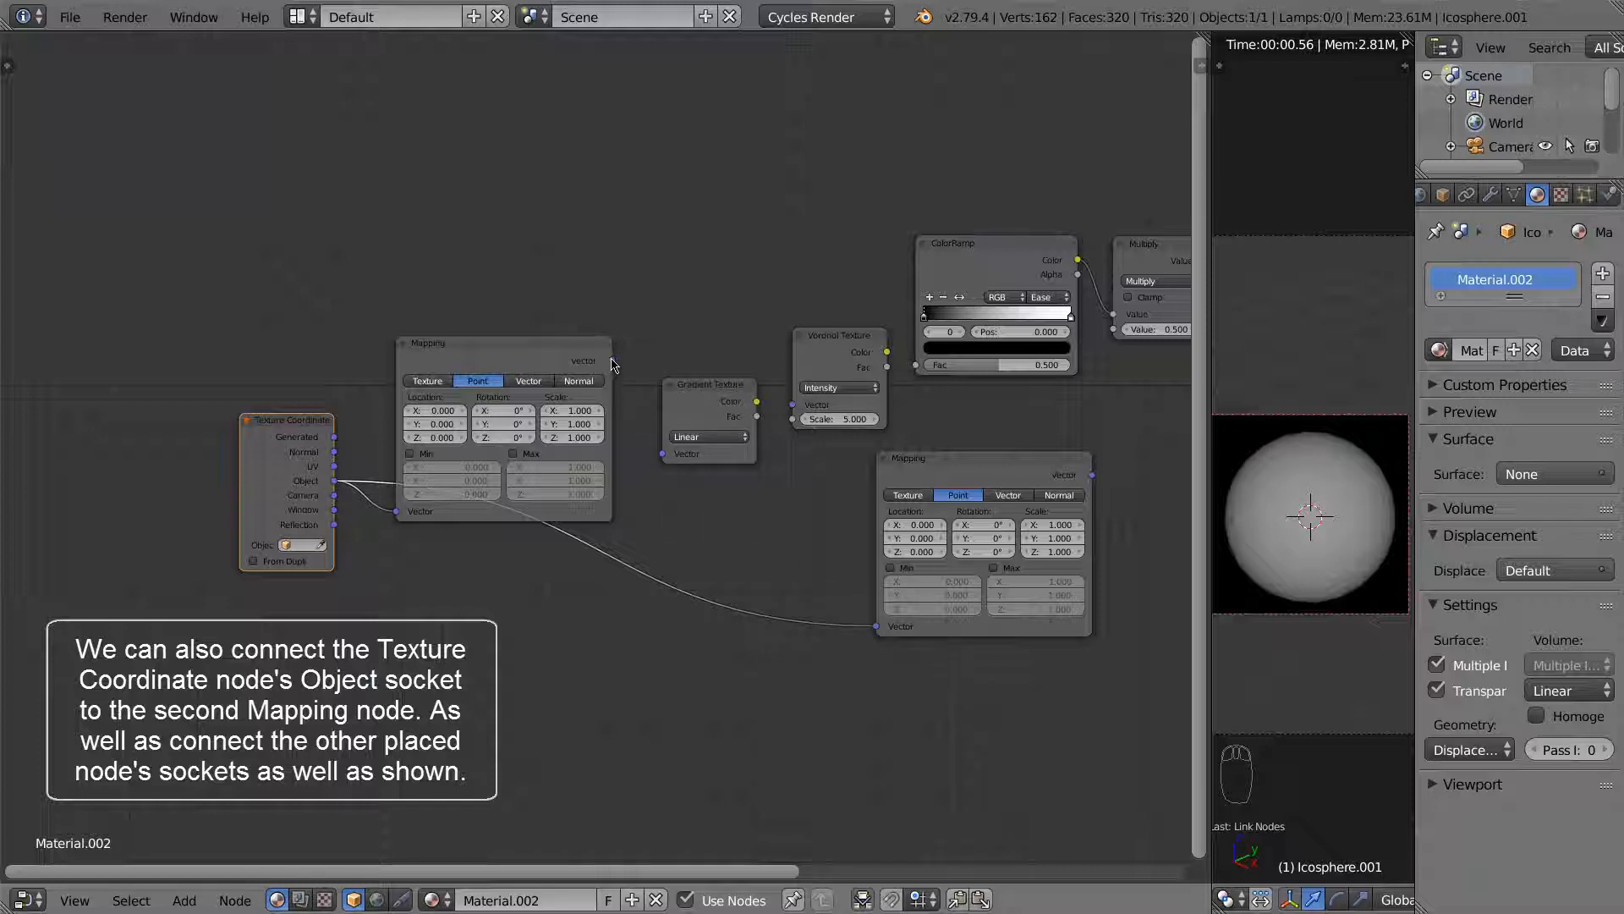
drag(613, 362, 620, 382)
drag(643, 438, 659, 459)
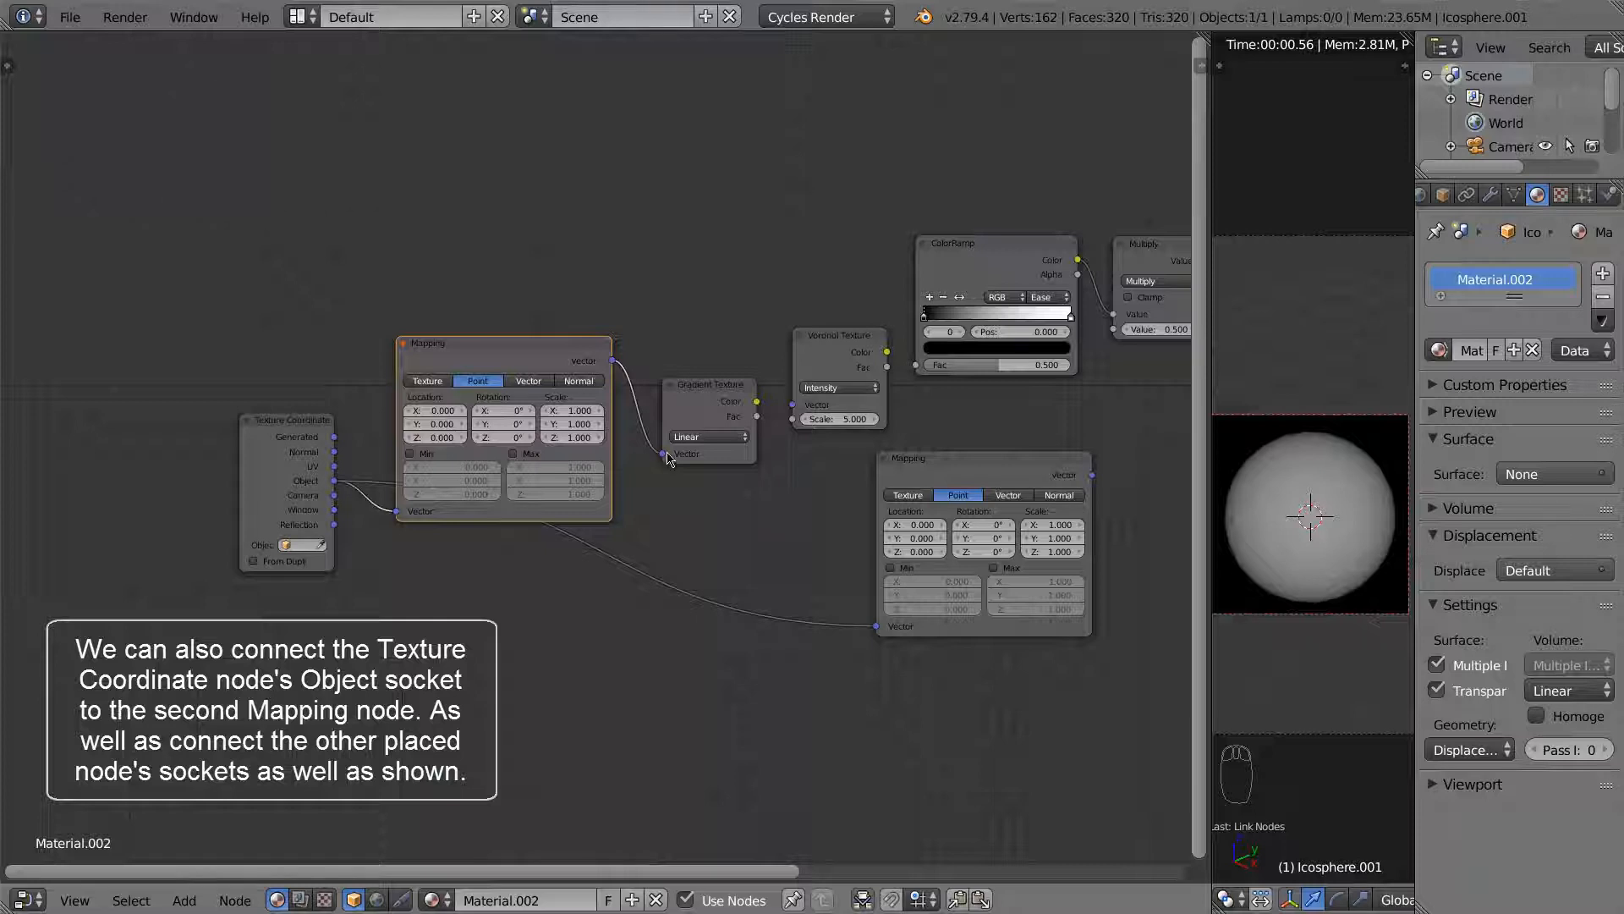
drag(769, 422, 790, 414)
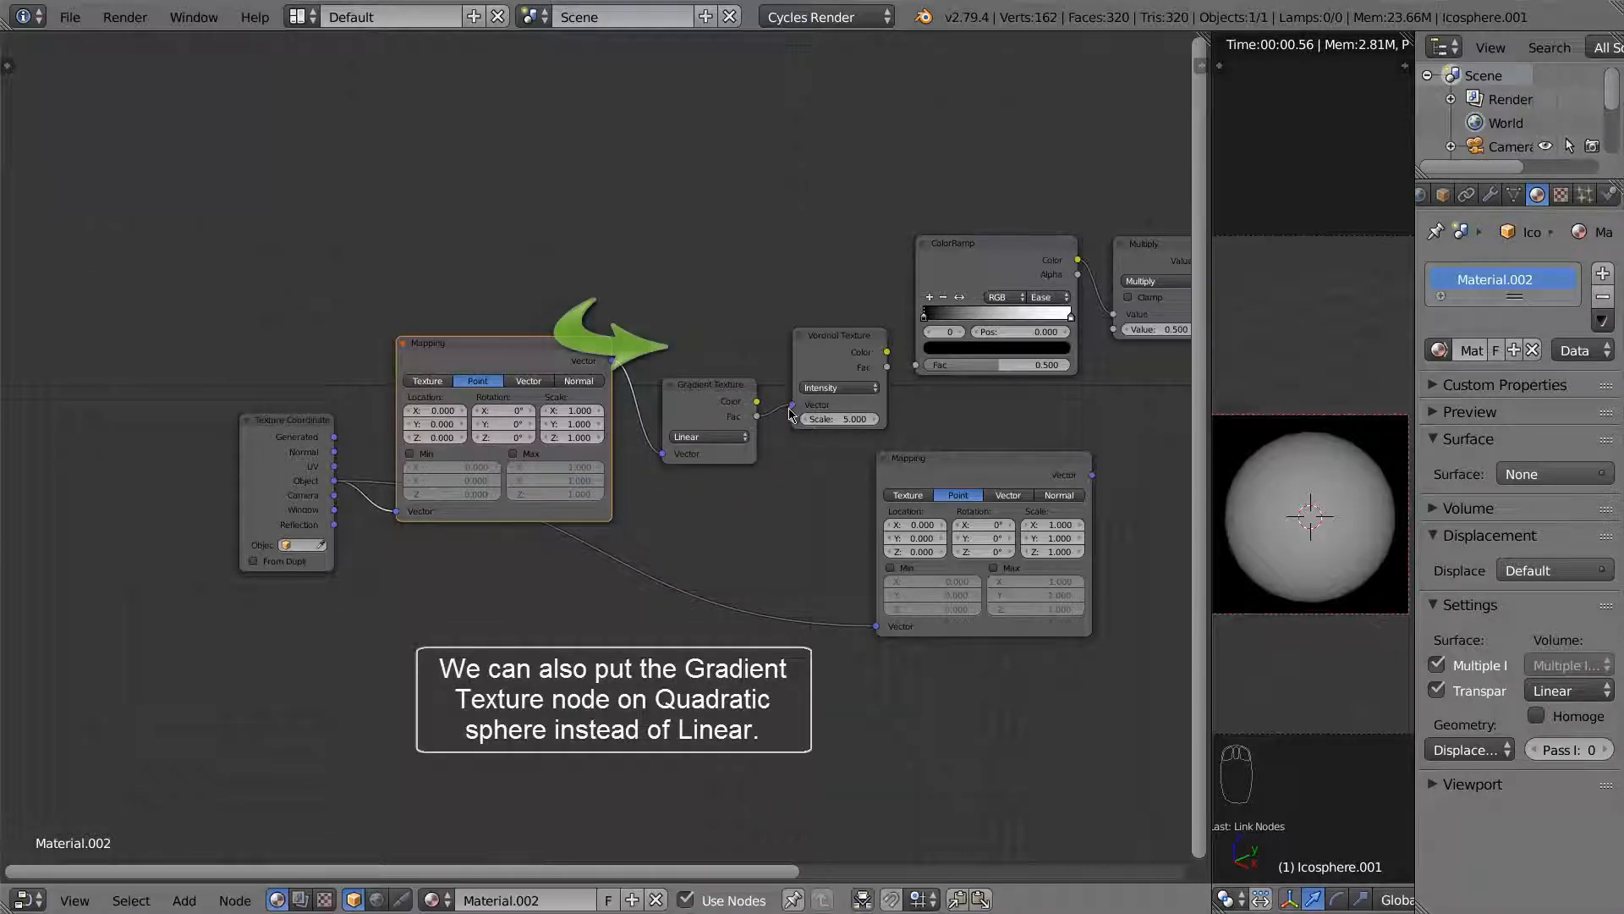
Step: Set the Gradient Texture type to Quadratic sphere and link Voronoi Texture's Color to the left ColorRamp's Fac
click(714, 437)
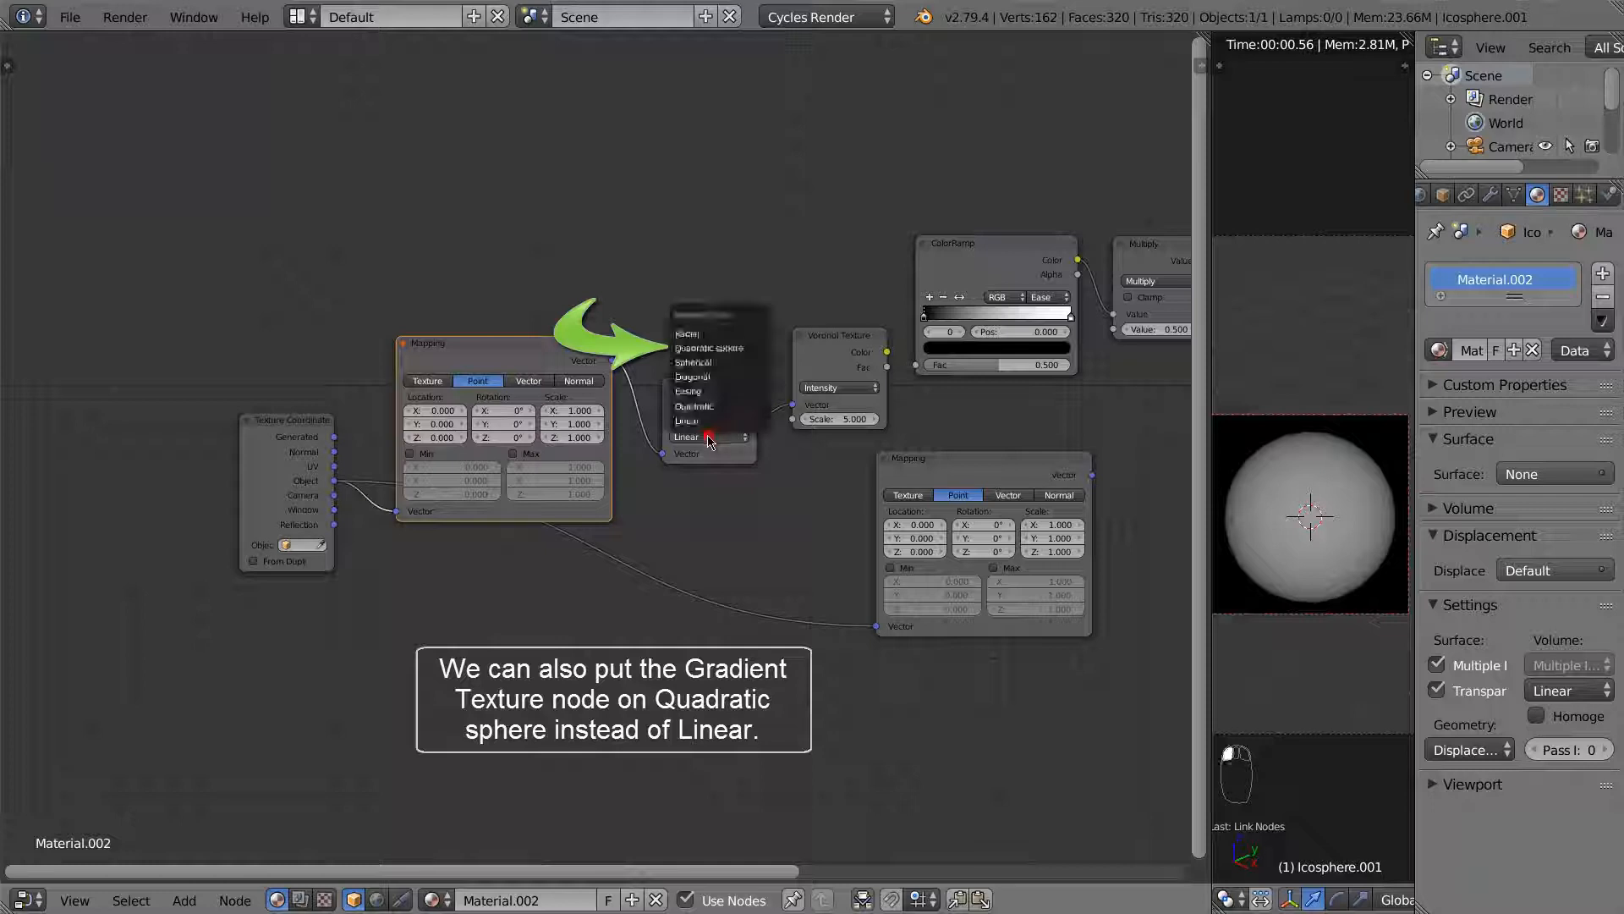
click(715, 348)
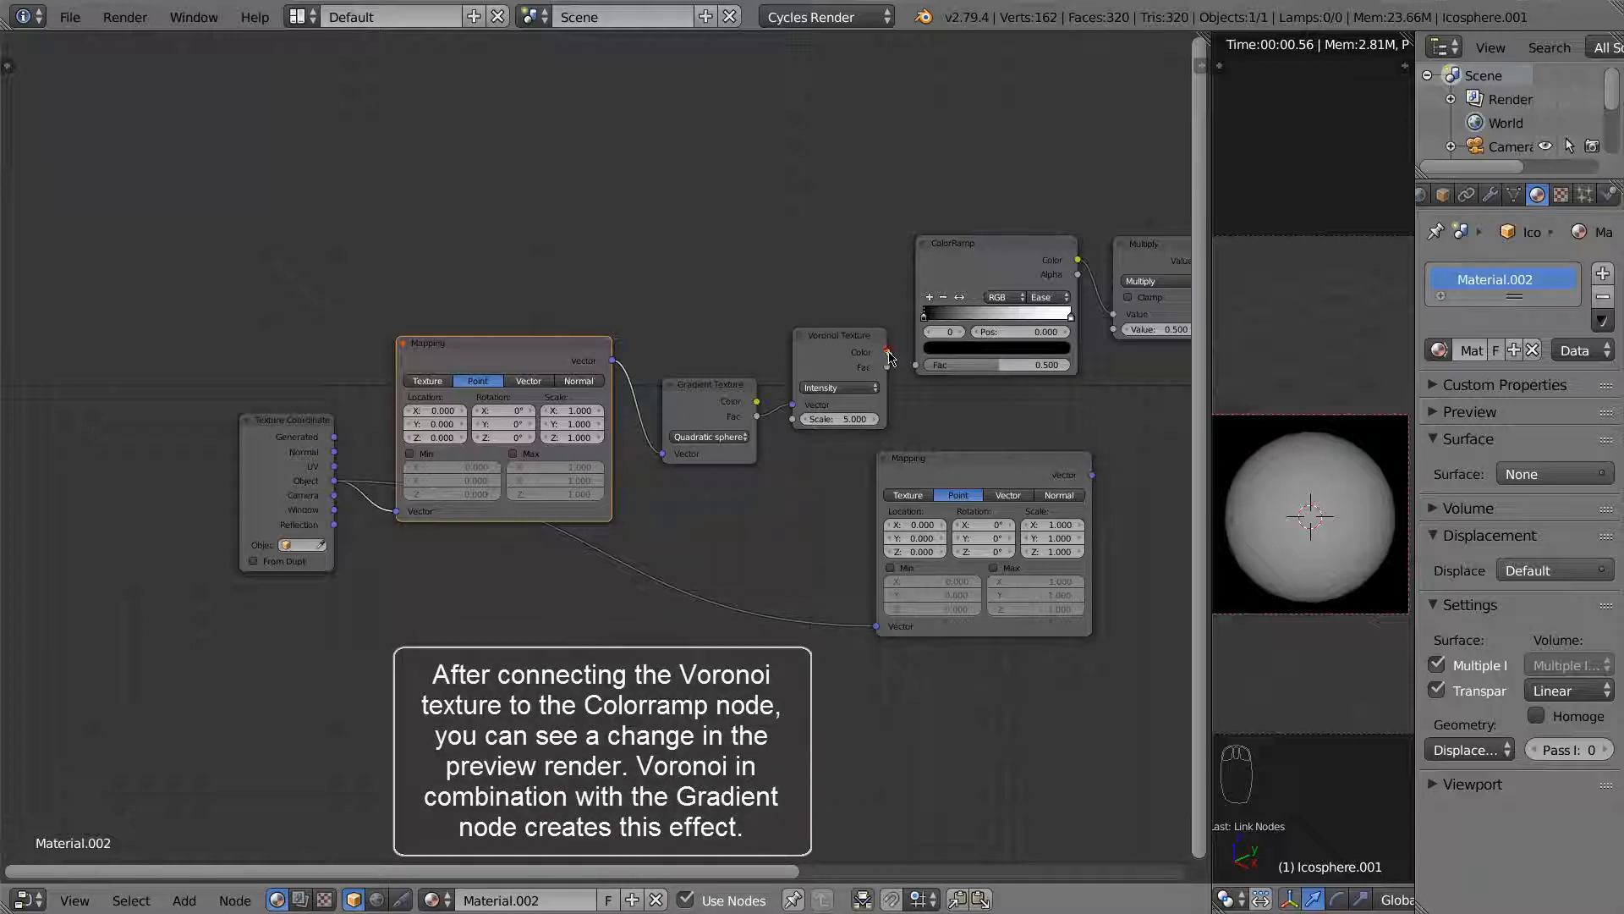
drag(888, 354, 916, 365)
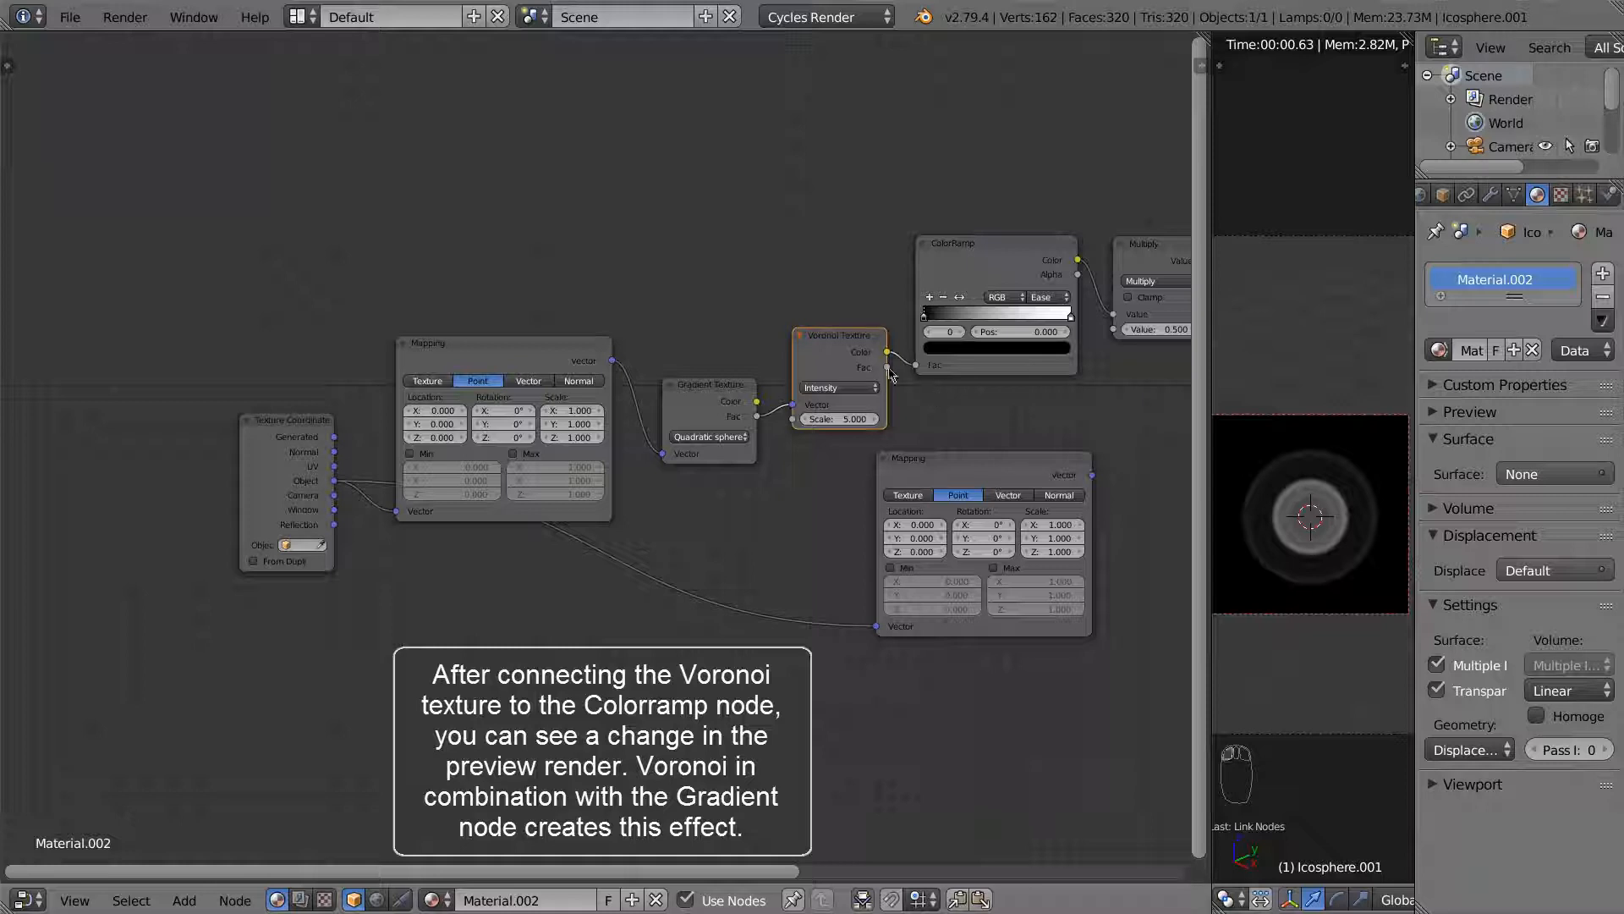
Step: Shift the duplicated Mapping node slightly left, and add a Noise Texture node right of it with a Brick Texture node beyond
middle_drag(979, 398, 716, 380)
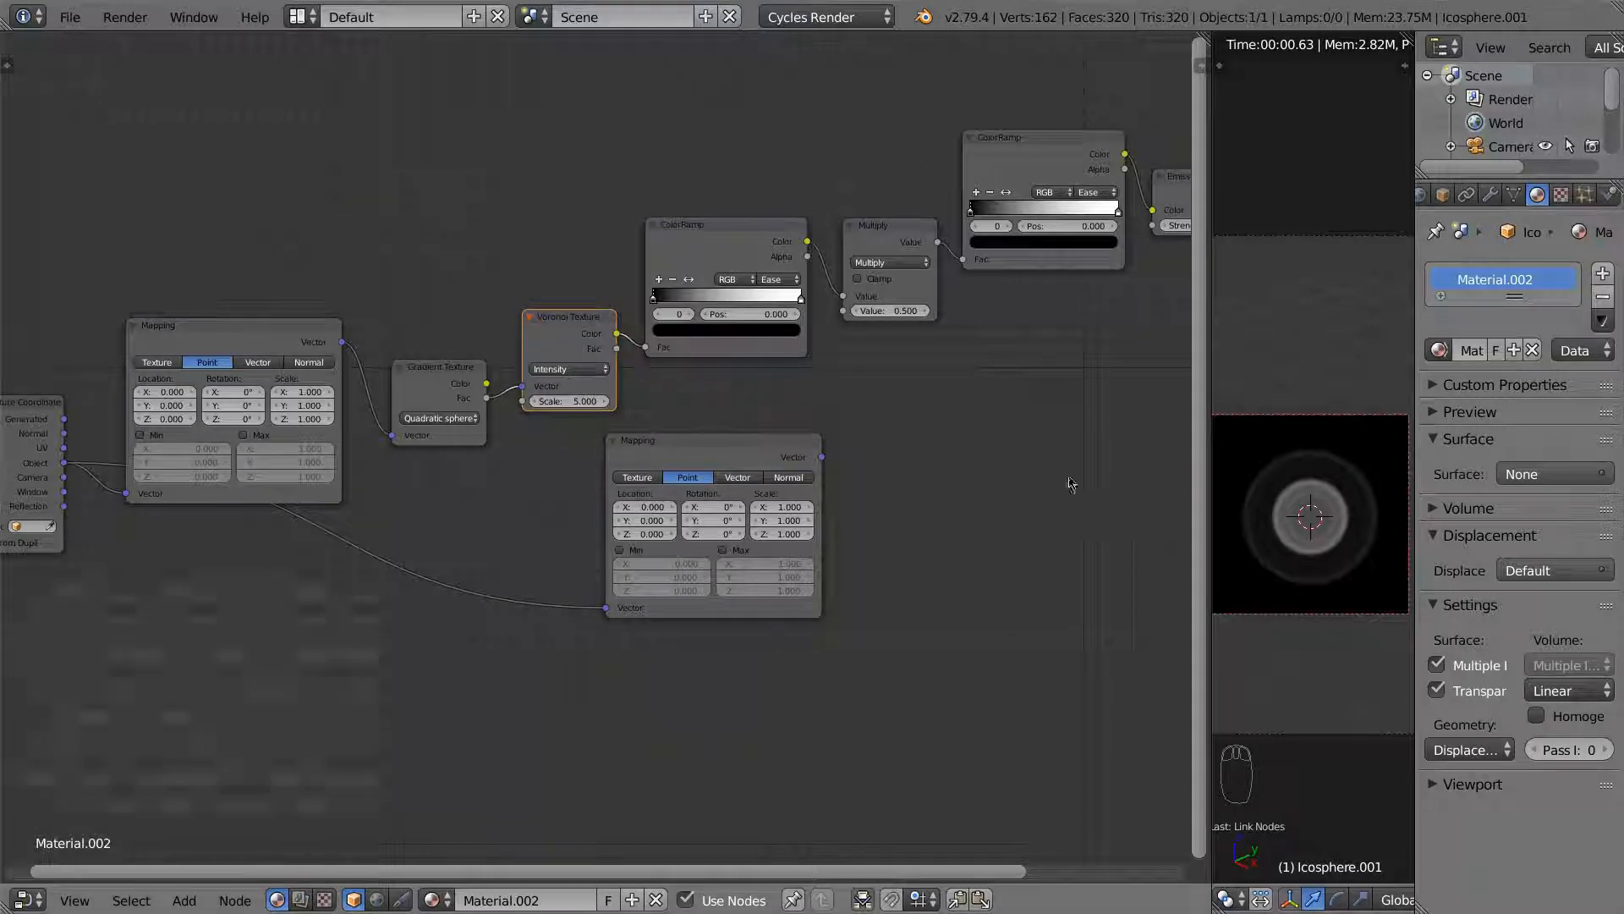
drag(780, 464, 733, 470)
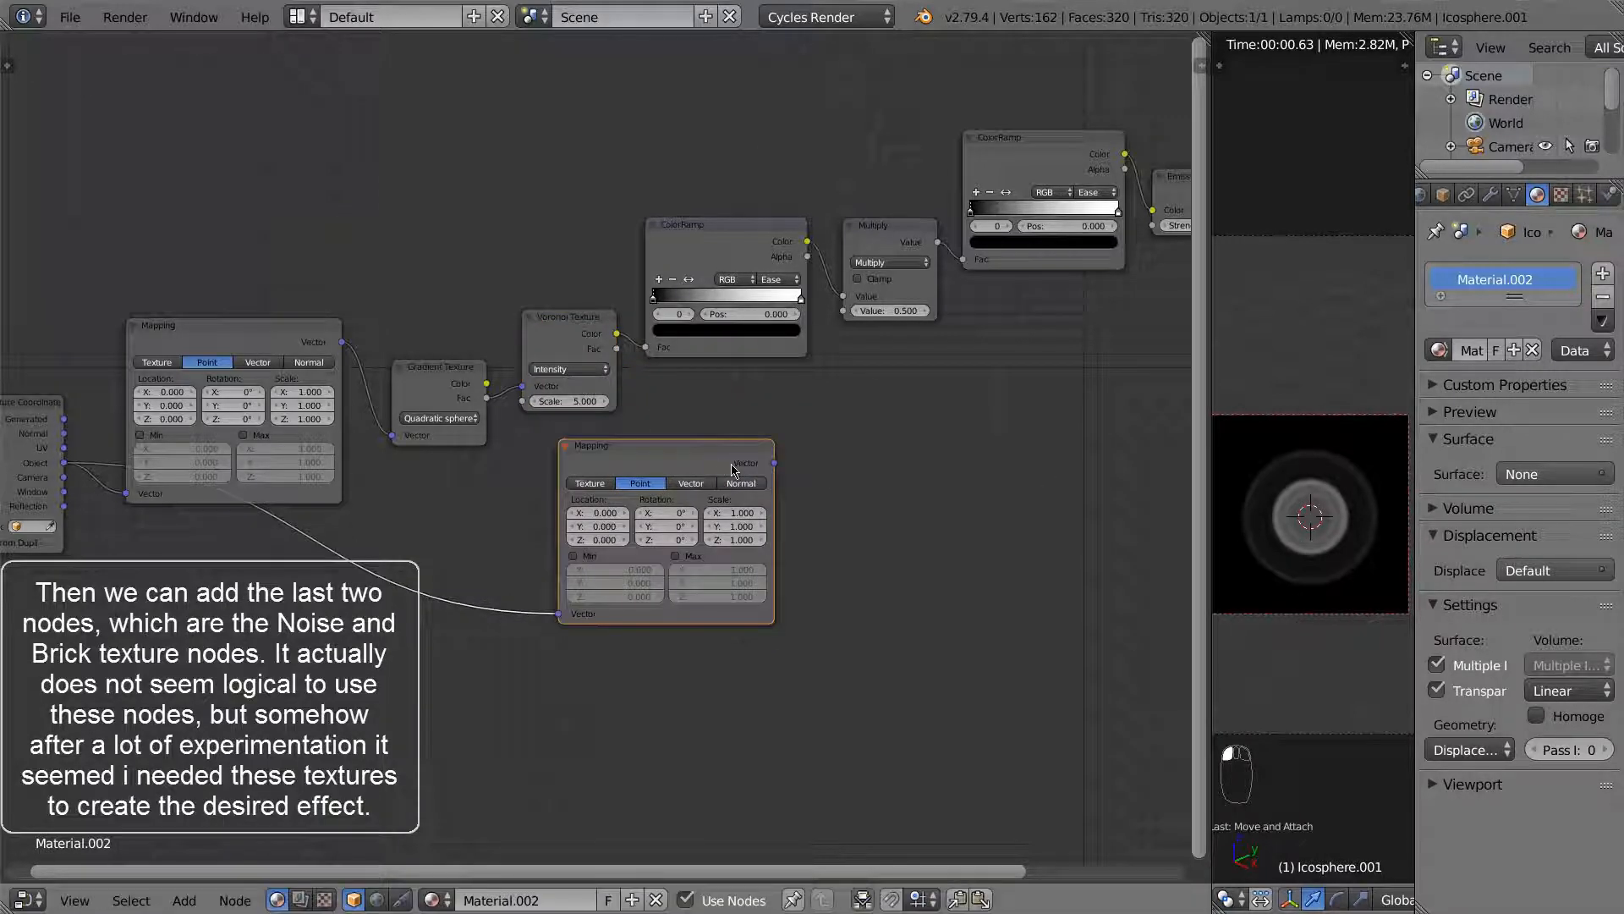
key(shift+a)
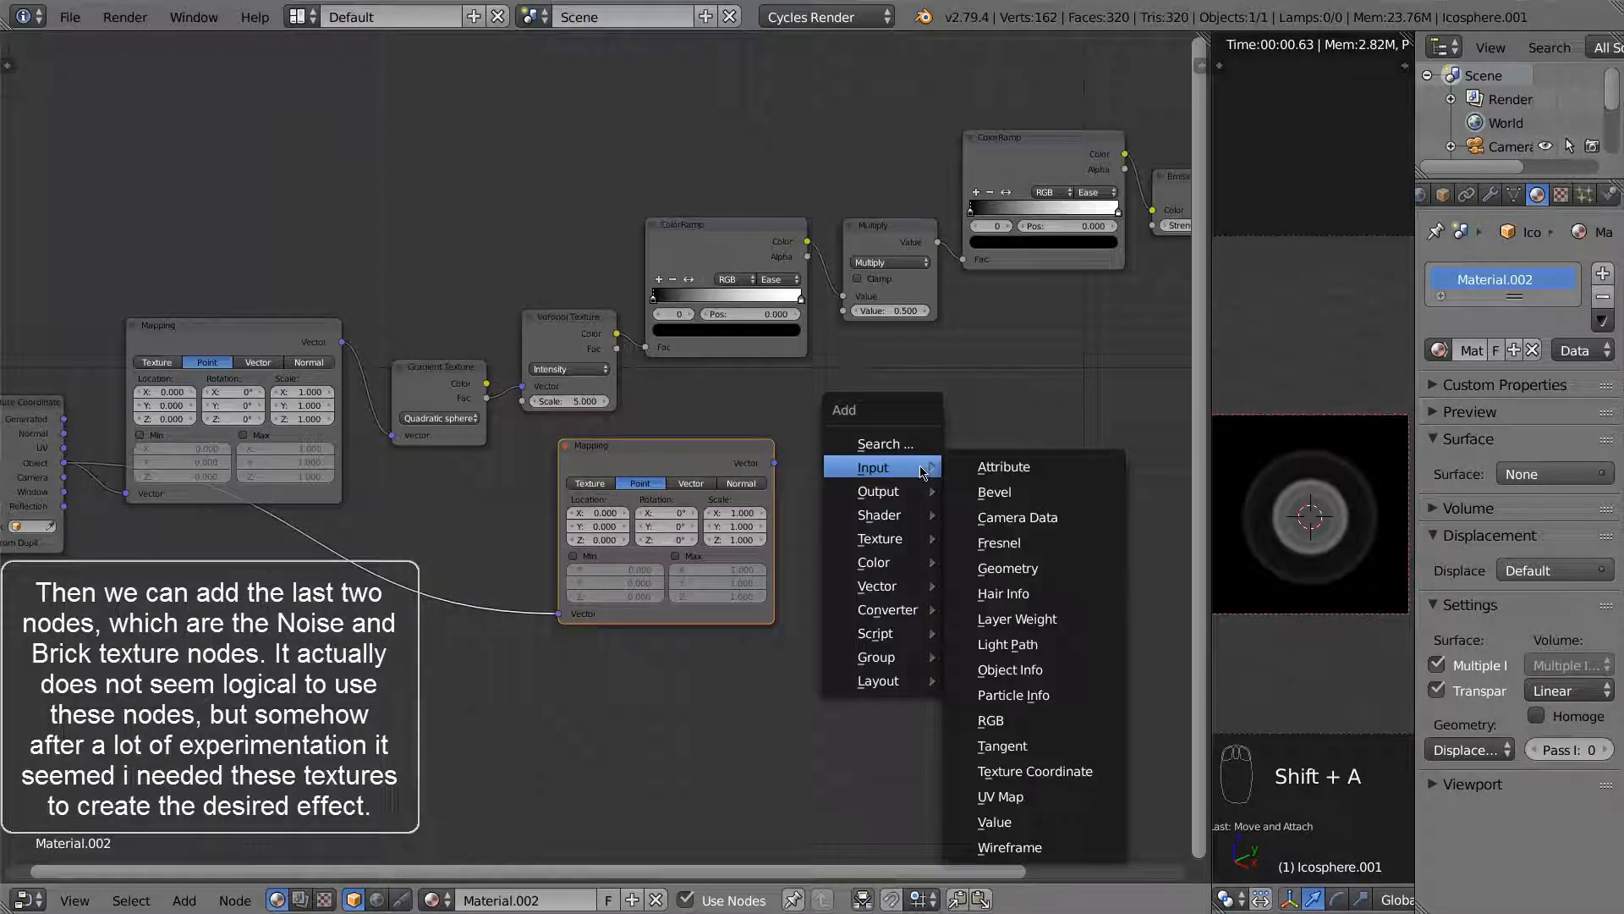
mouse_move(911, 543)
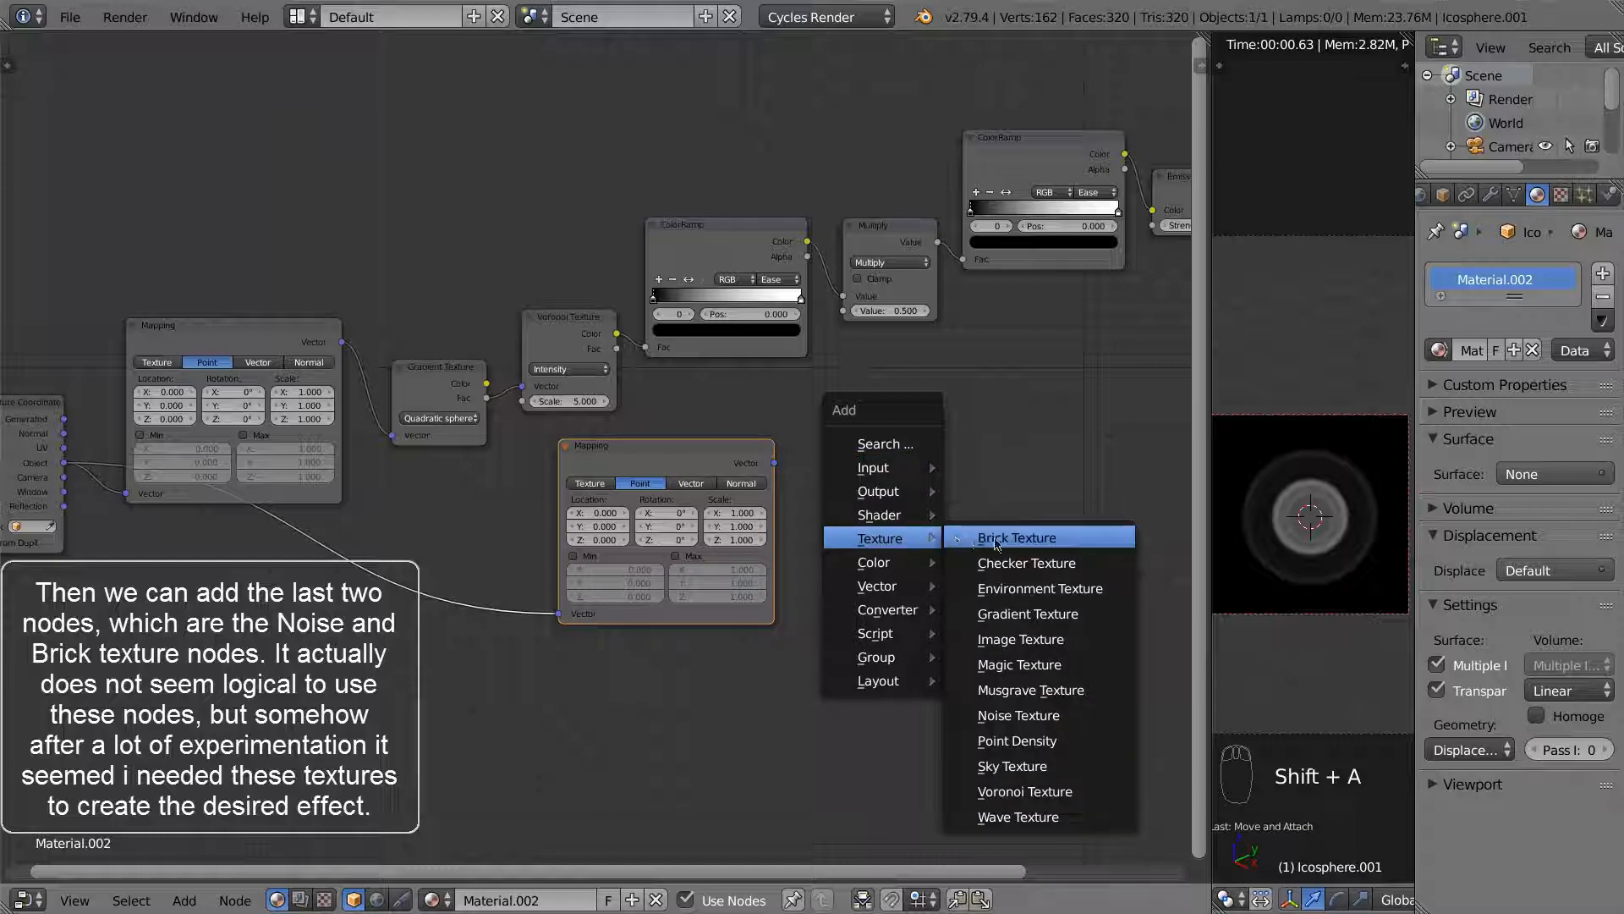
click(1011, 715)
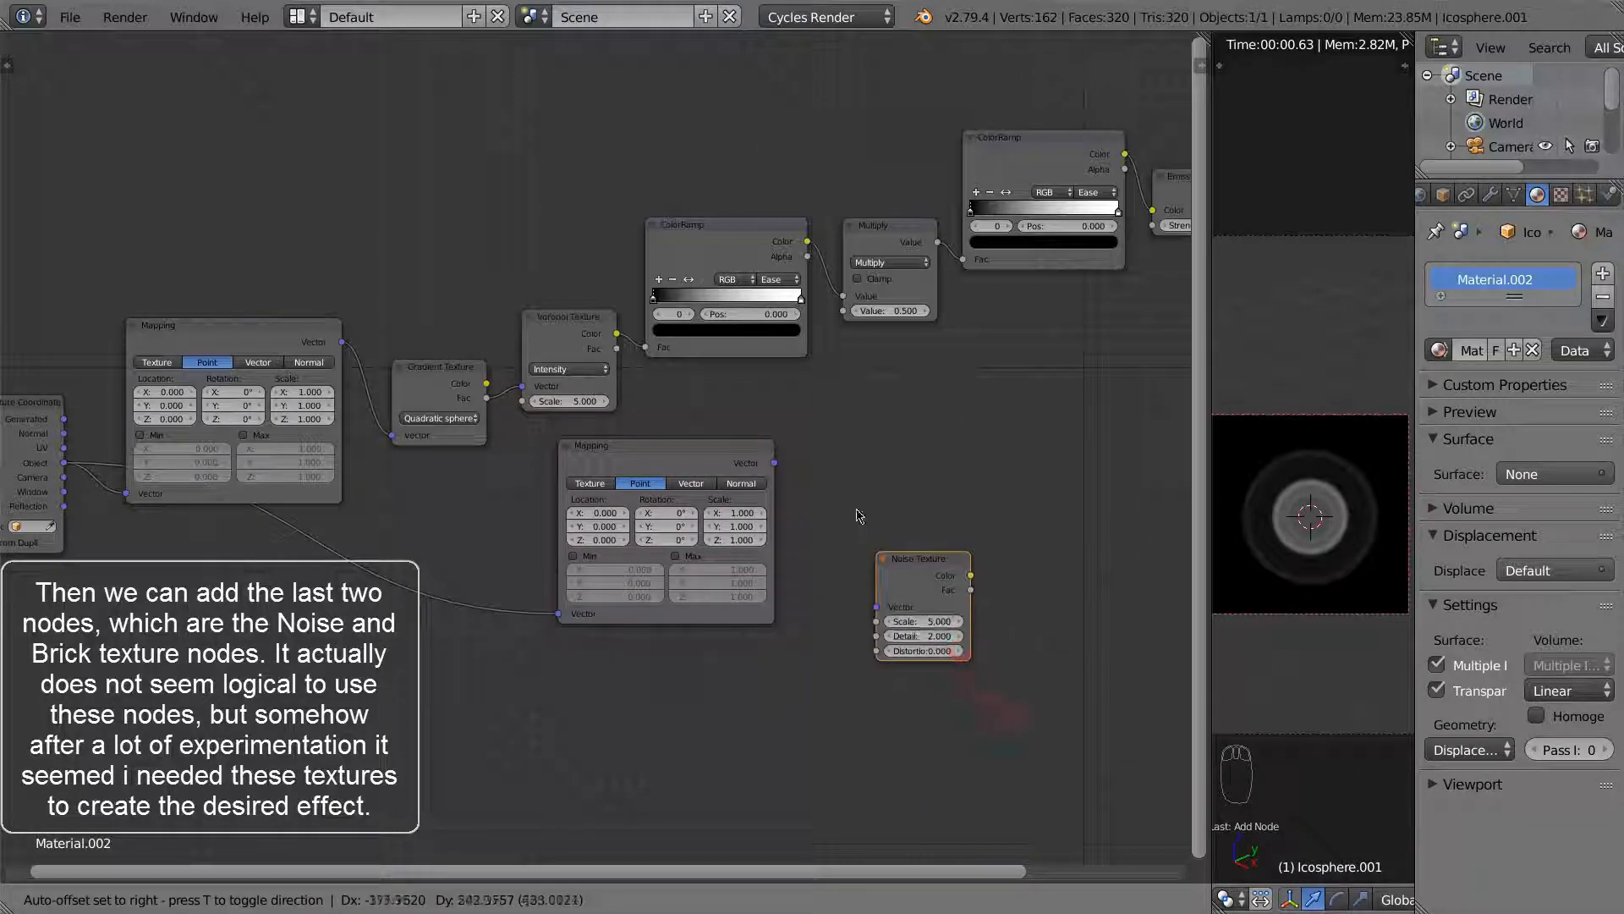
click(957, 574)
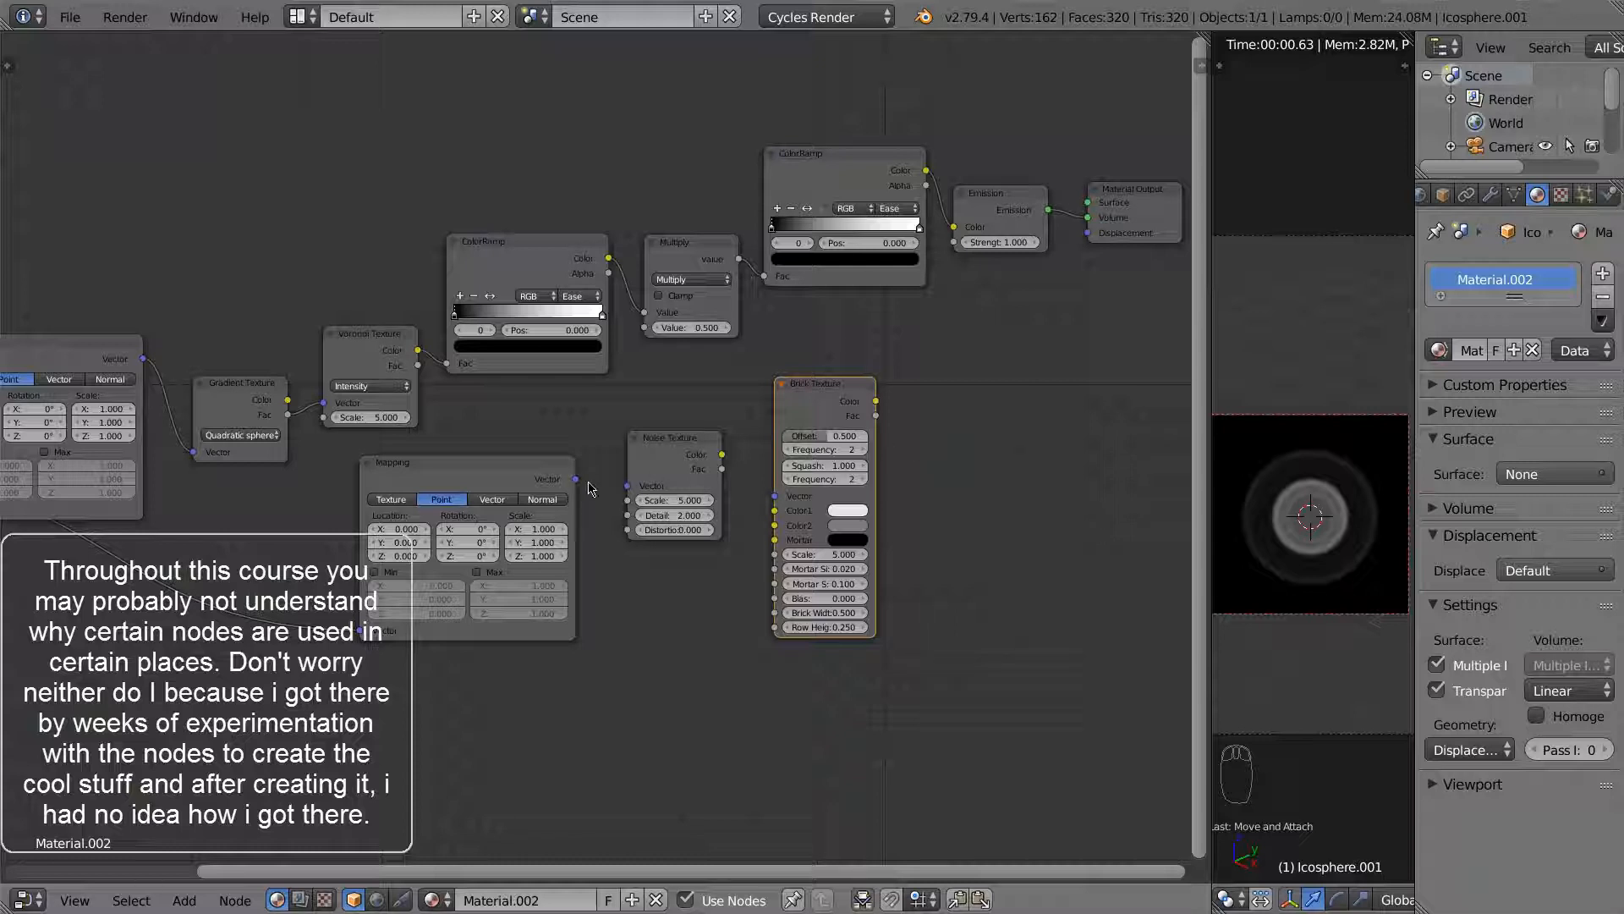
Step: Link the second Mapping's Vector to Noise Texture's Vector, Noise Texture's Fac to Brick Texture's Scale, and Brick Texture's Fac to Emission Strength
drag(582, 485, 624, 490)
drag(722, 470, 776, 557)
drag(812, 409, 954, 245)
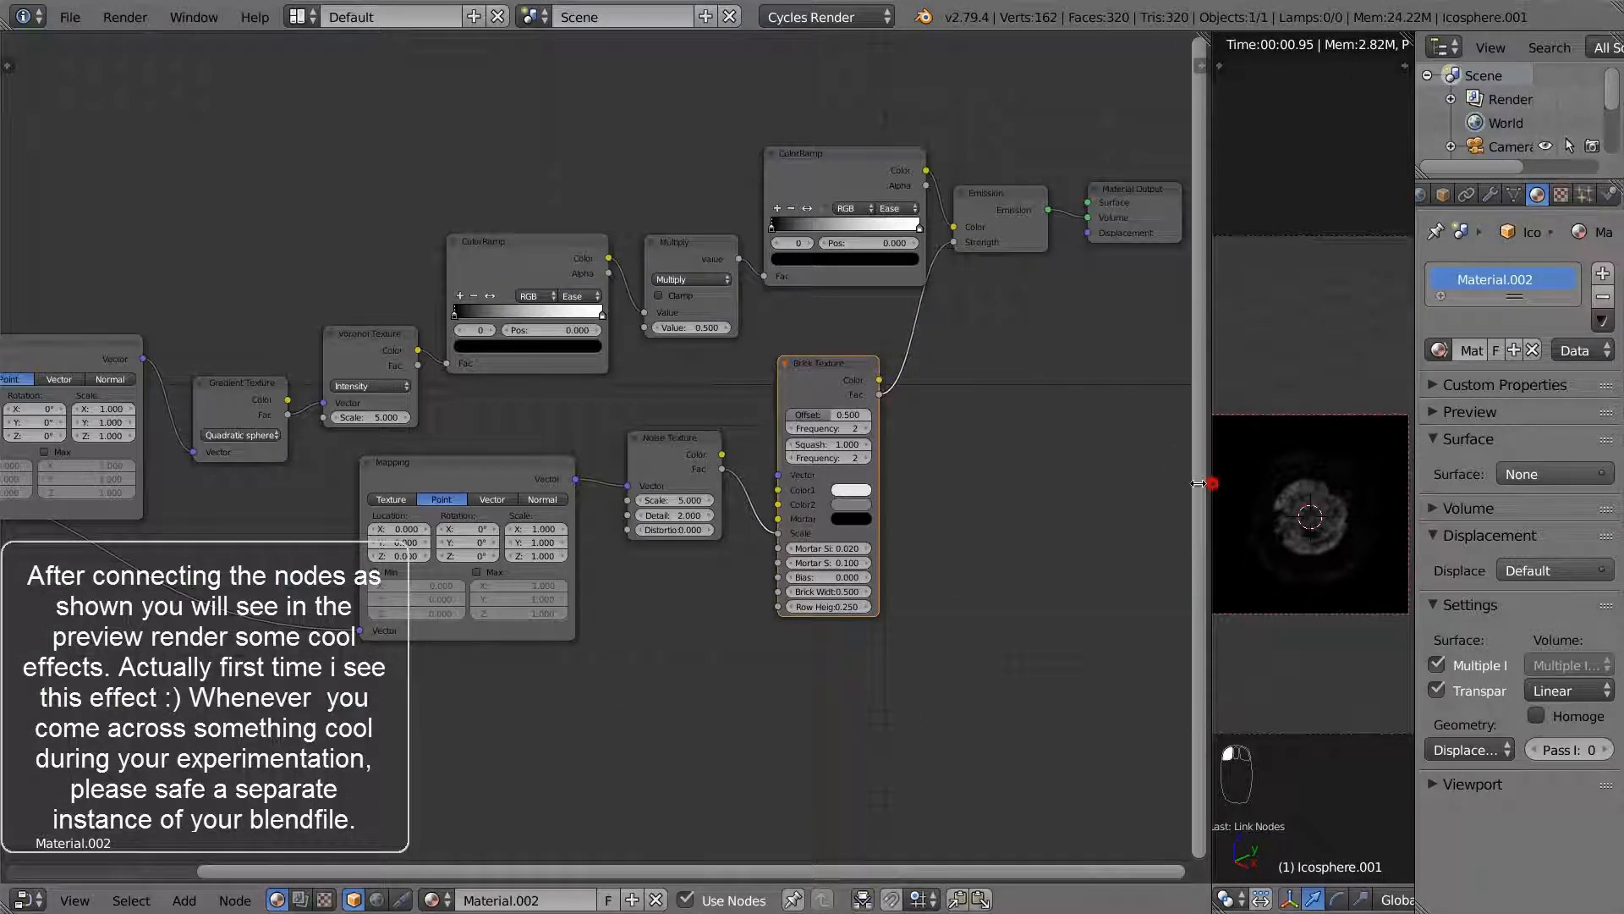
Step: Widen the rendered preview area and set the Multiply node's second Value to 3.7
drag(1212, 483, 1140, 485)
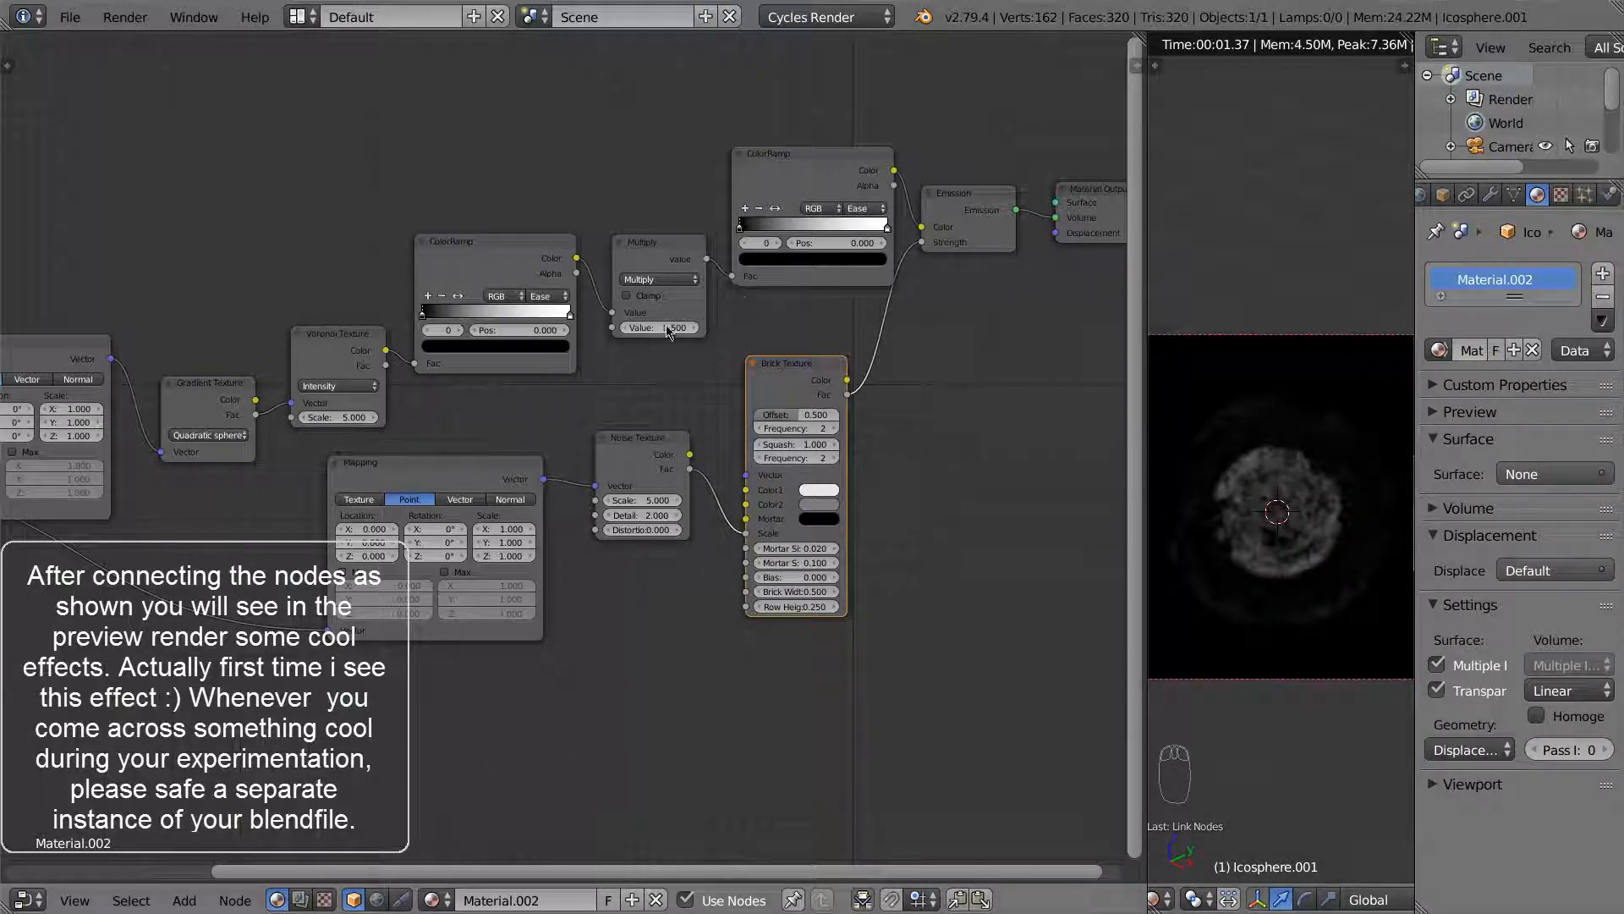
drag(667, 330, 706, 337)
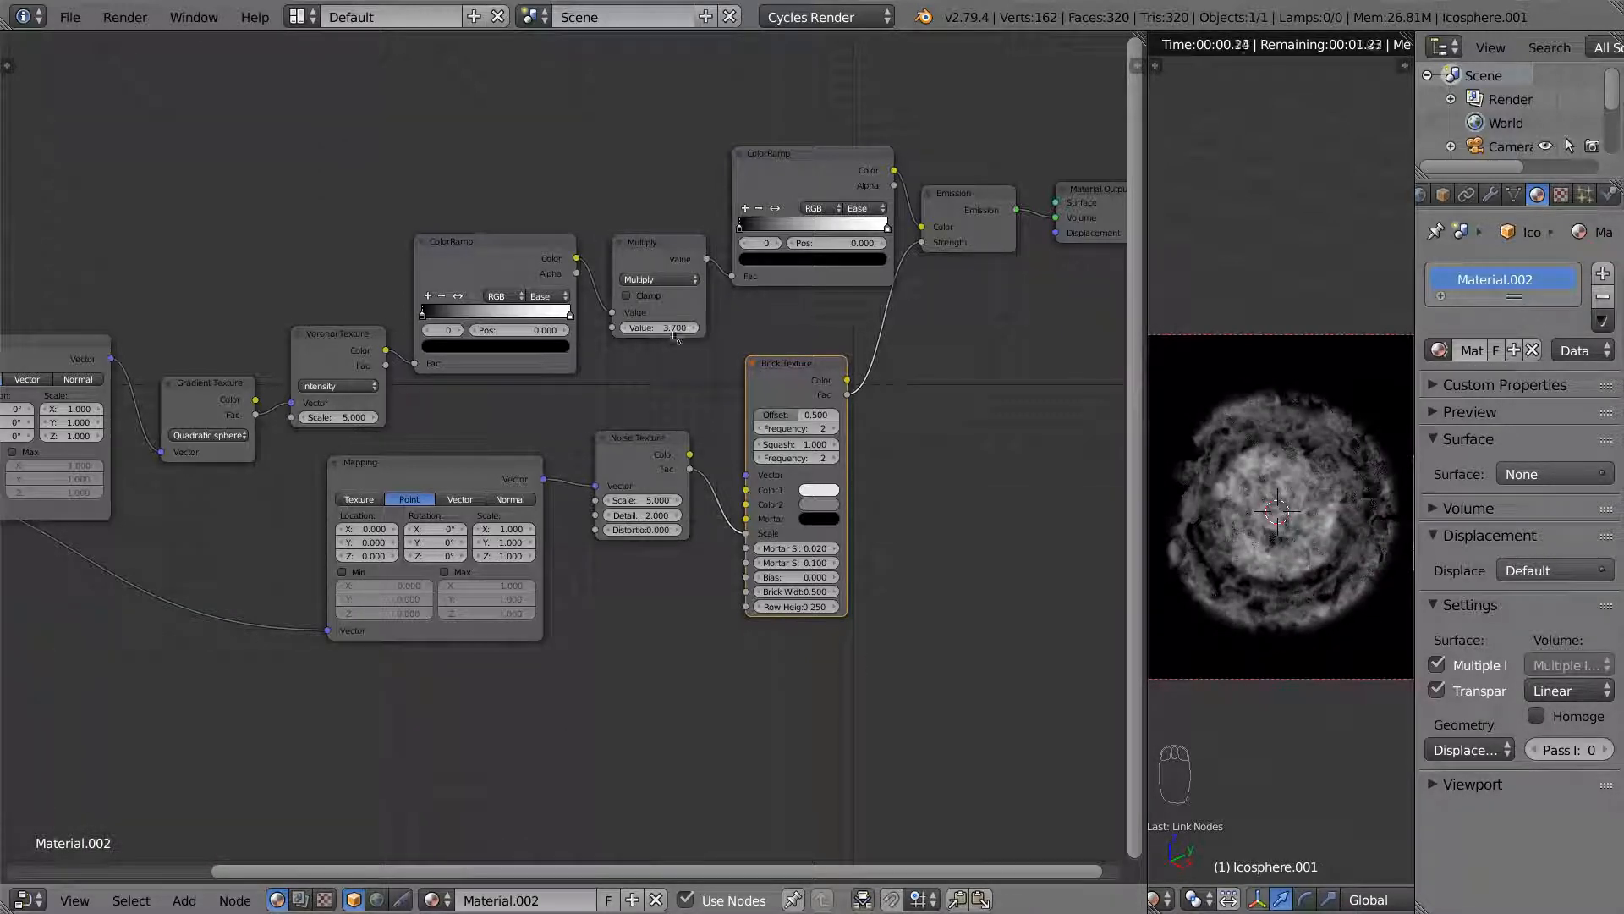
Step: Change the right ColorRamp's white end stop to blue
click(887, 228)
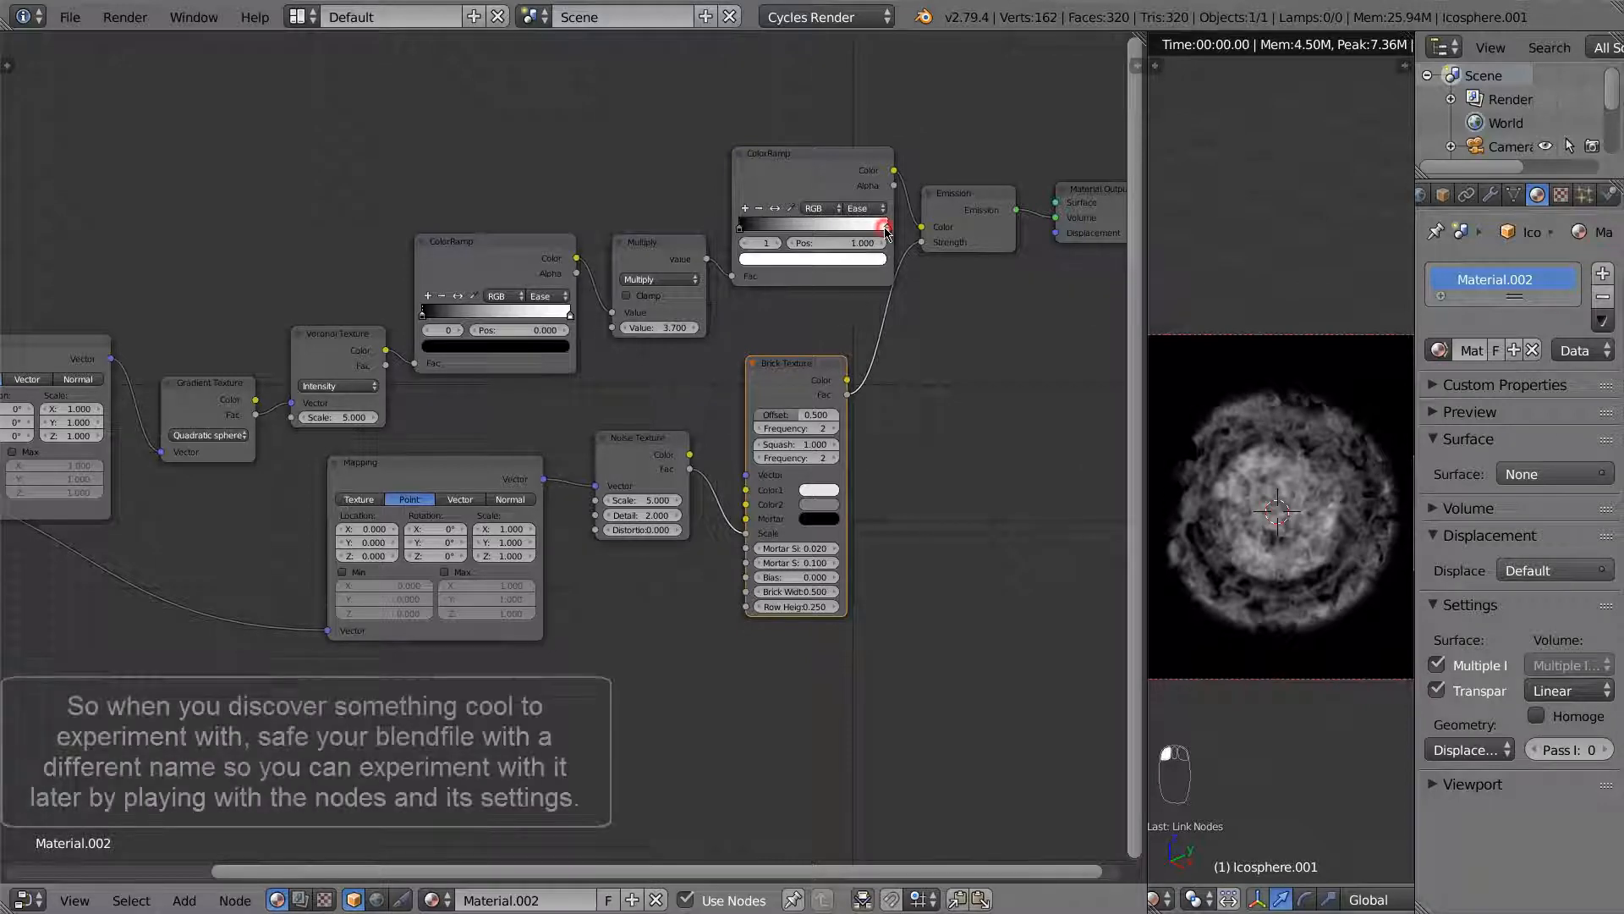
click(871, 258)
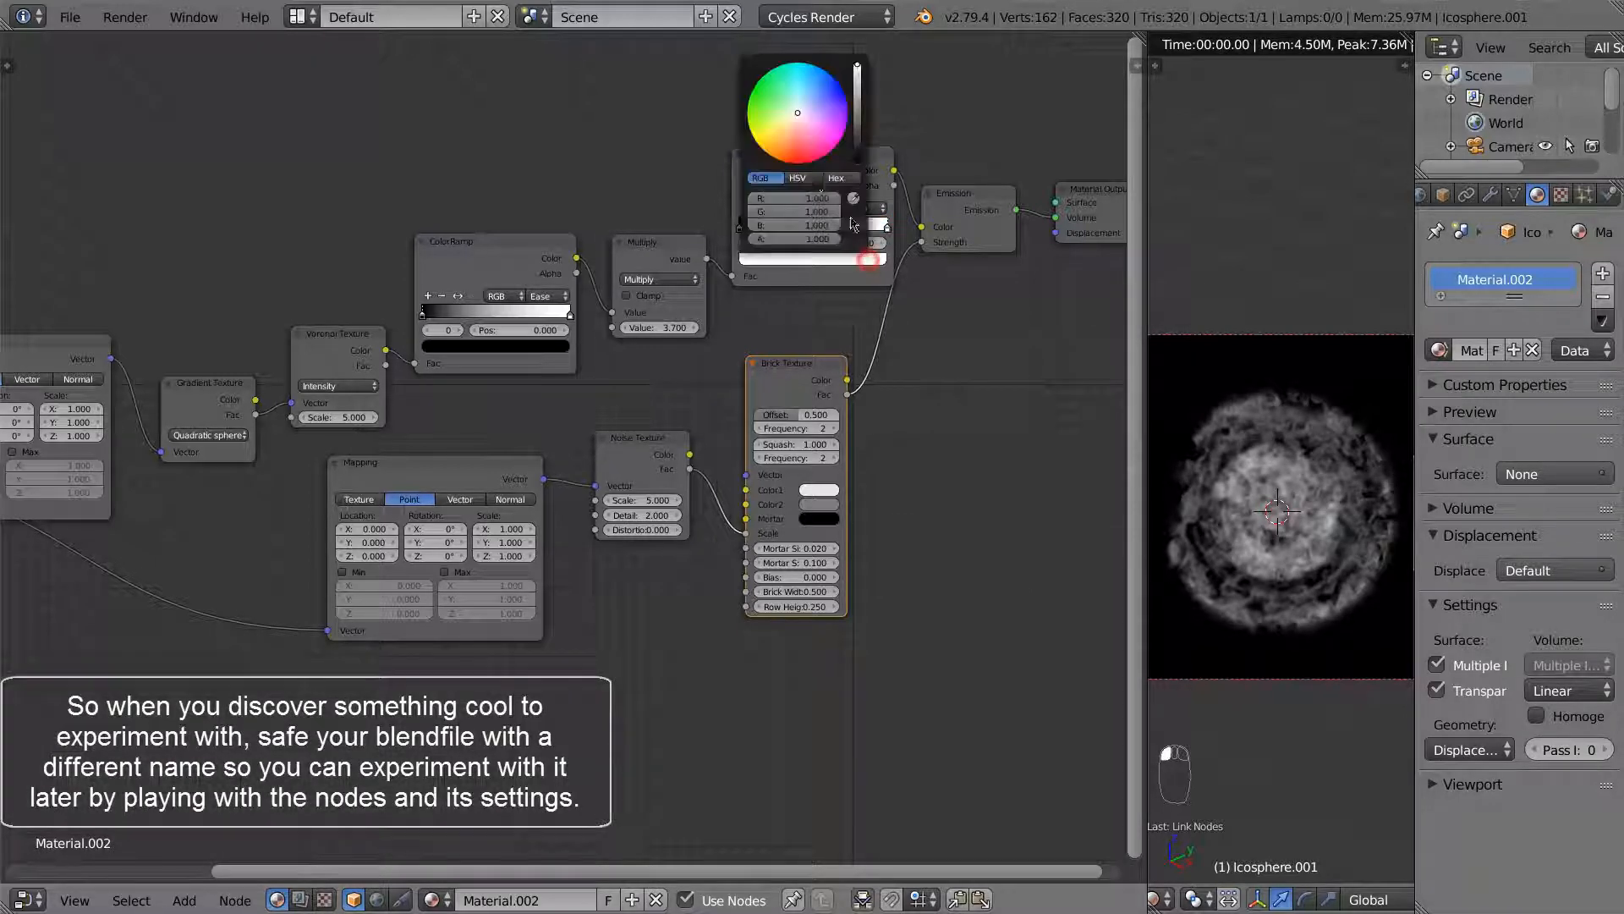
click(828, 88)
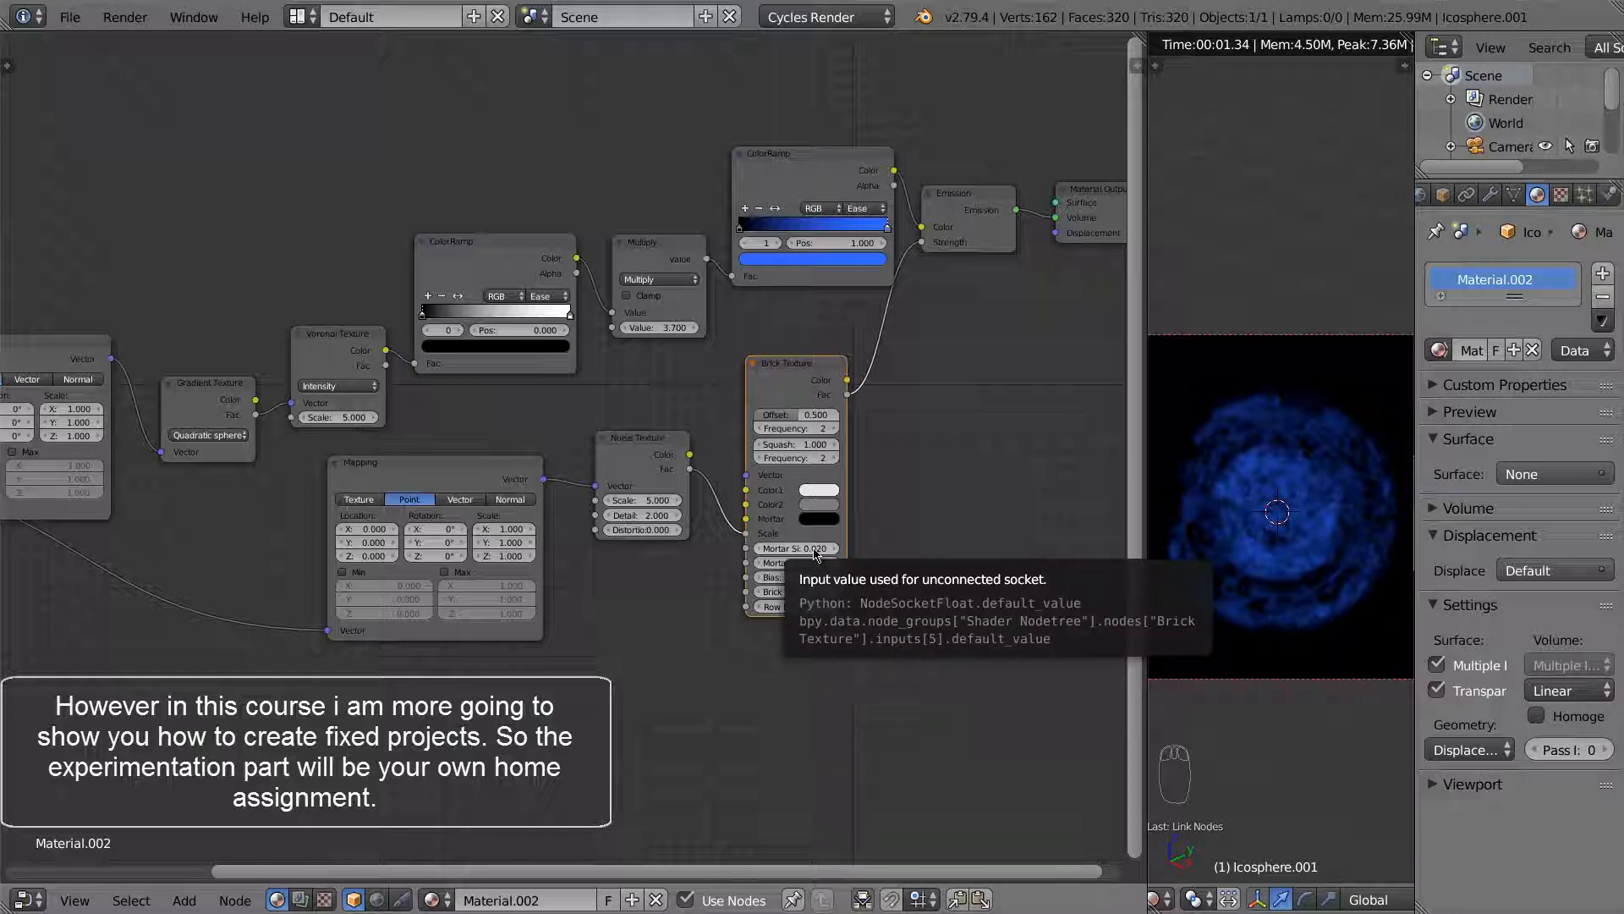
Step: Set the Noise Texture's Scale and Detail both to 0
click(658, 499)
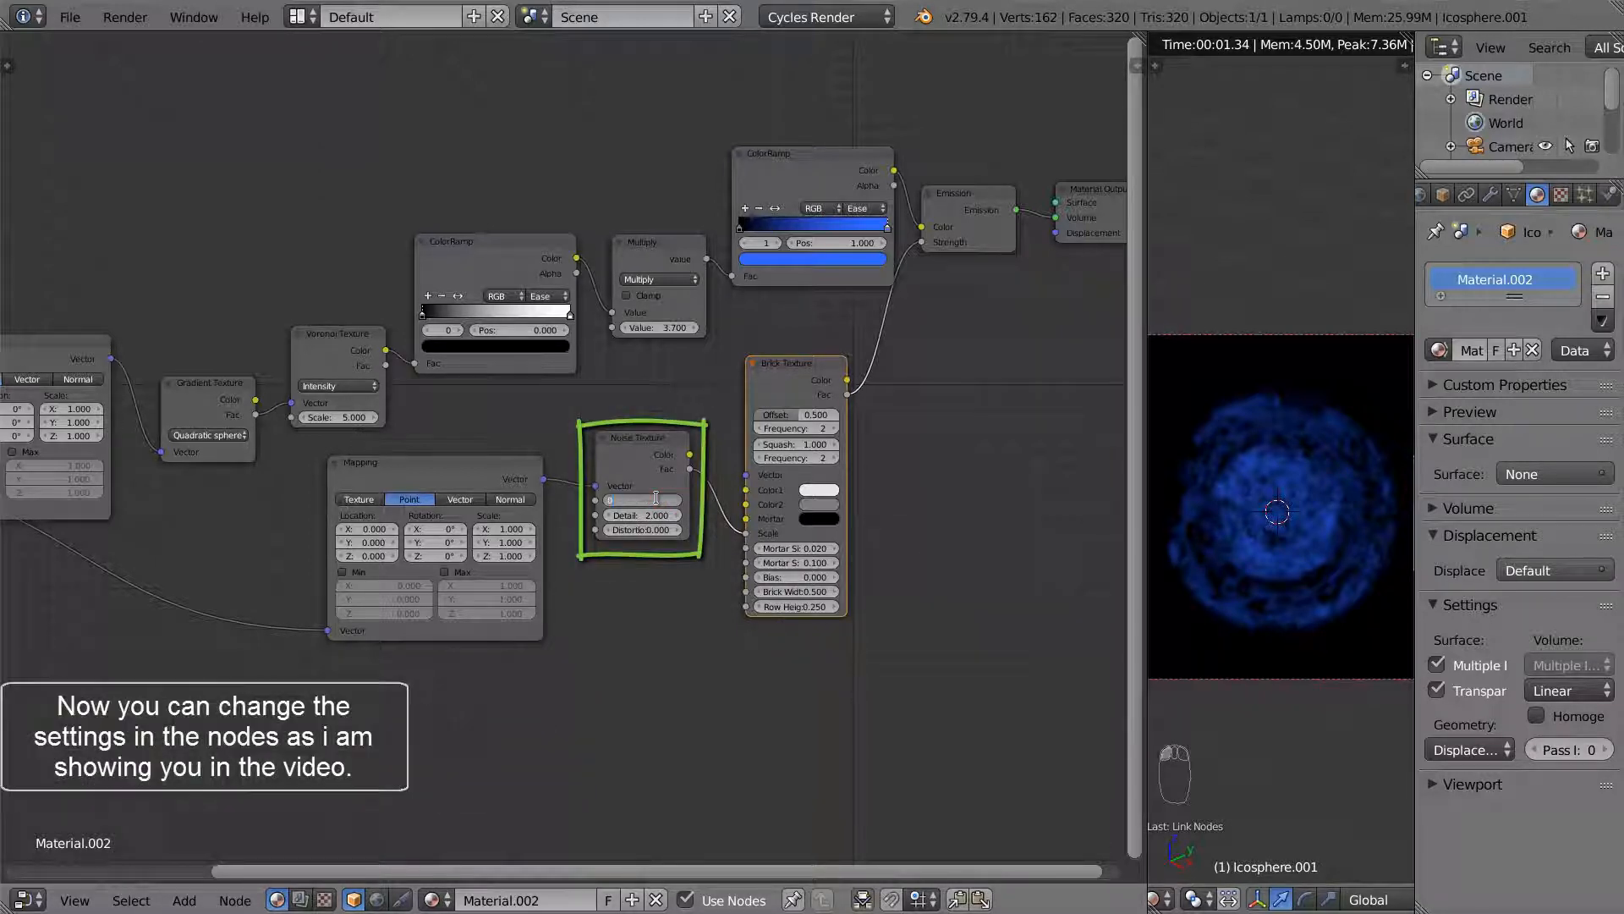
text(0)
key(Return)
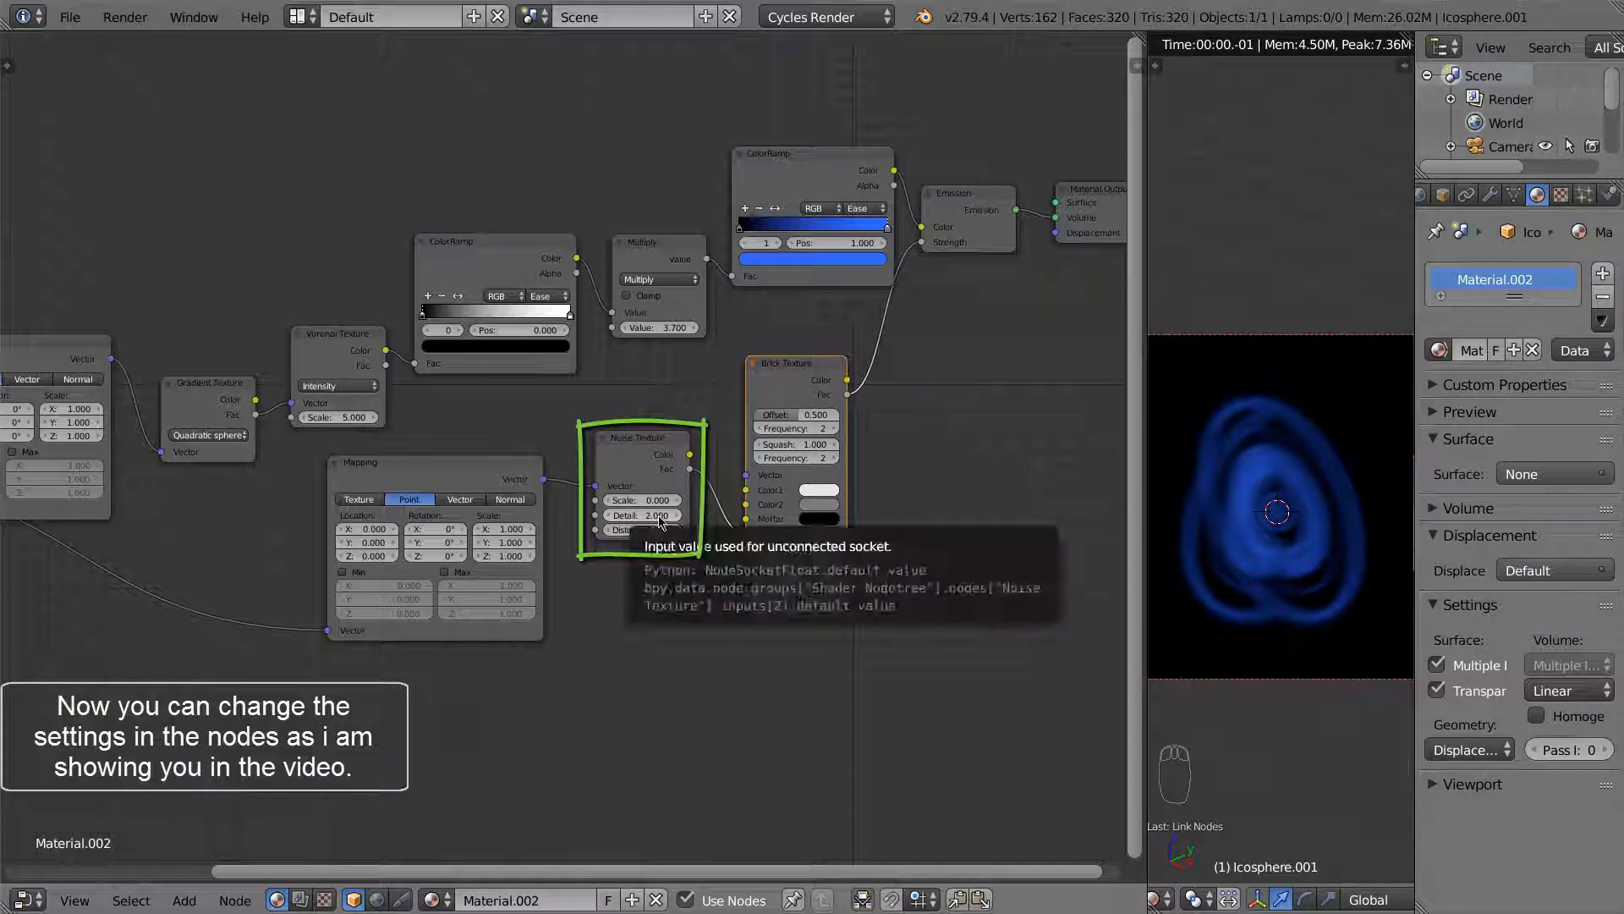
click(658, 515)
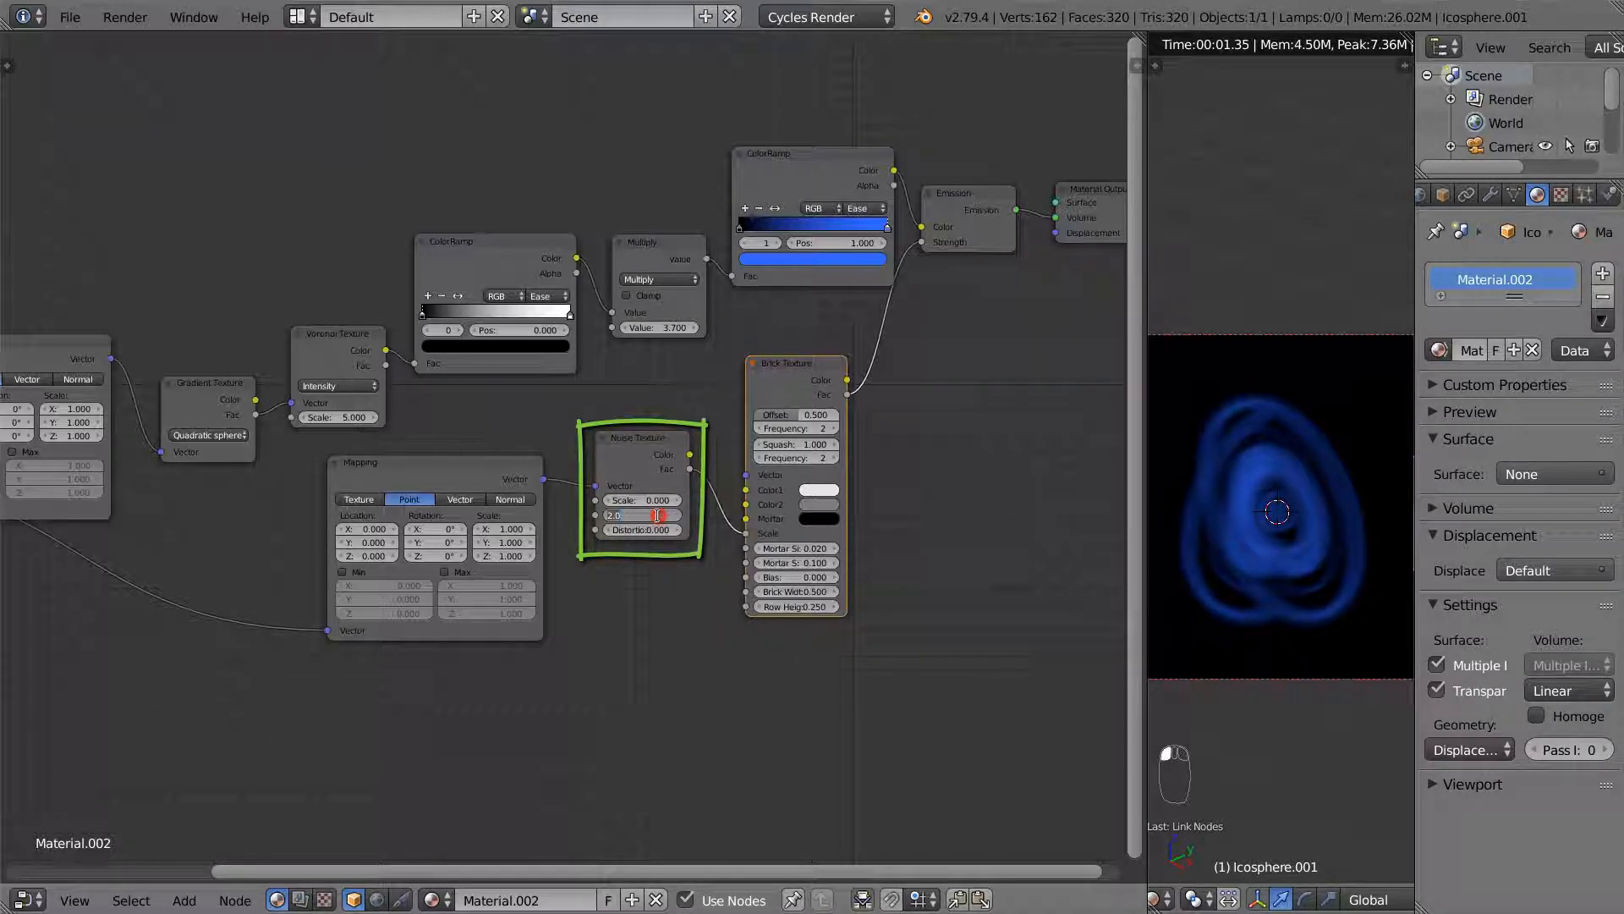
text(0)
key(Return)
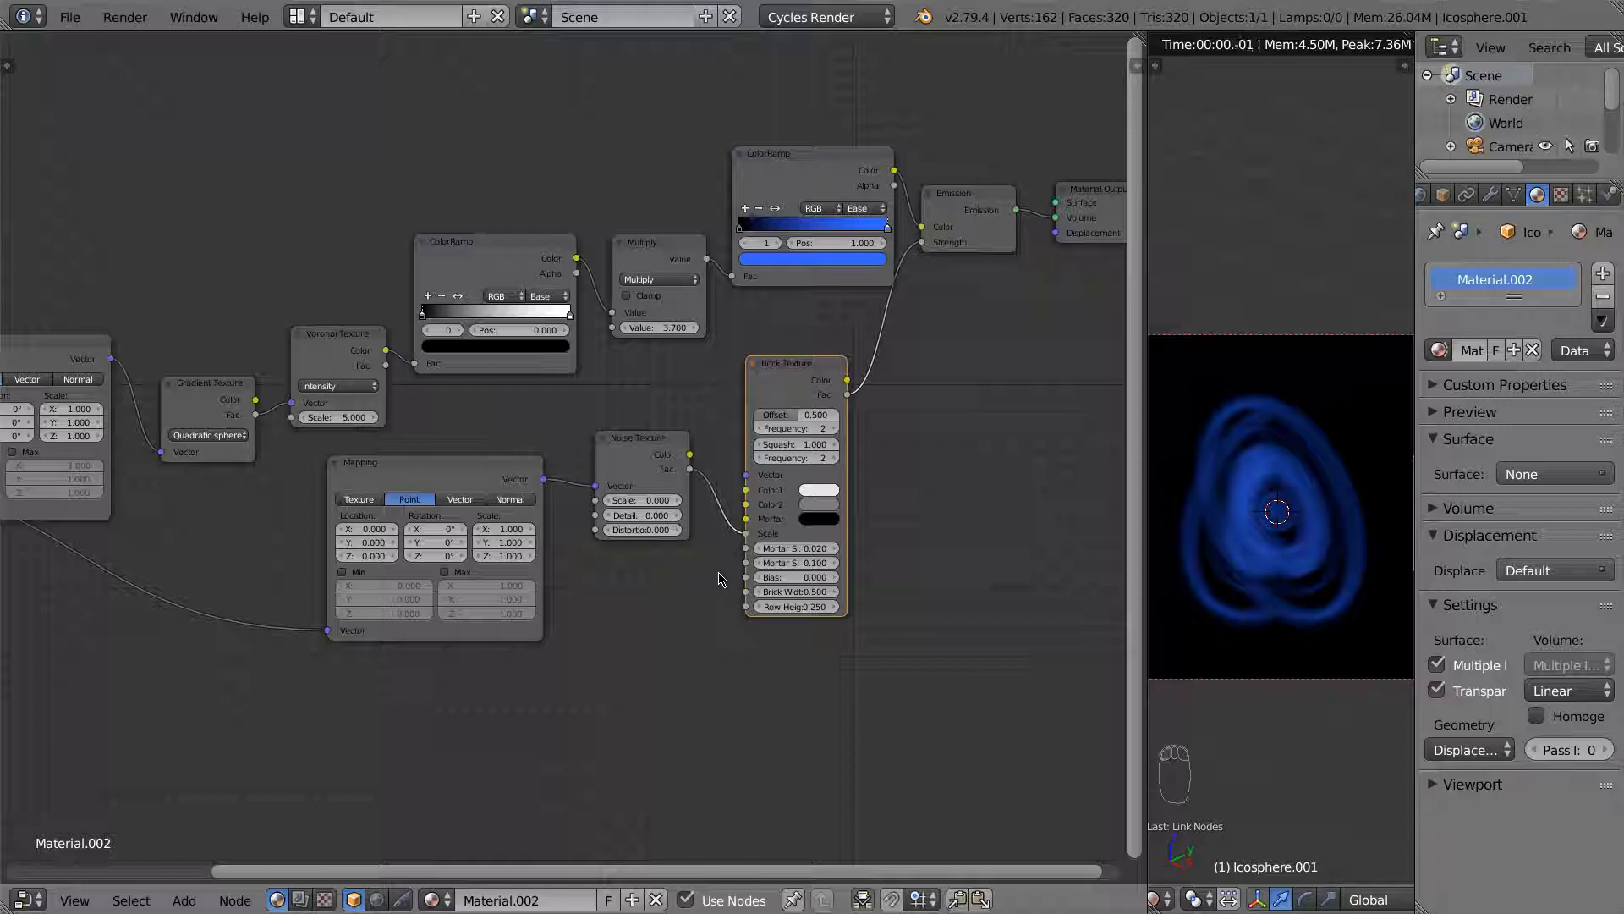
Step: Set the Brick Texture's Mortar Size to 0.01 and its Mortar Smooth to 0
click(814, 548)
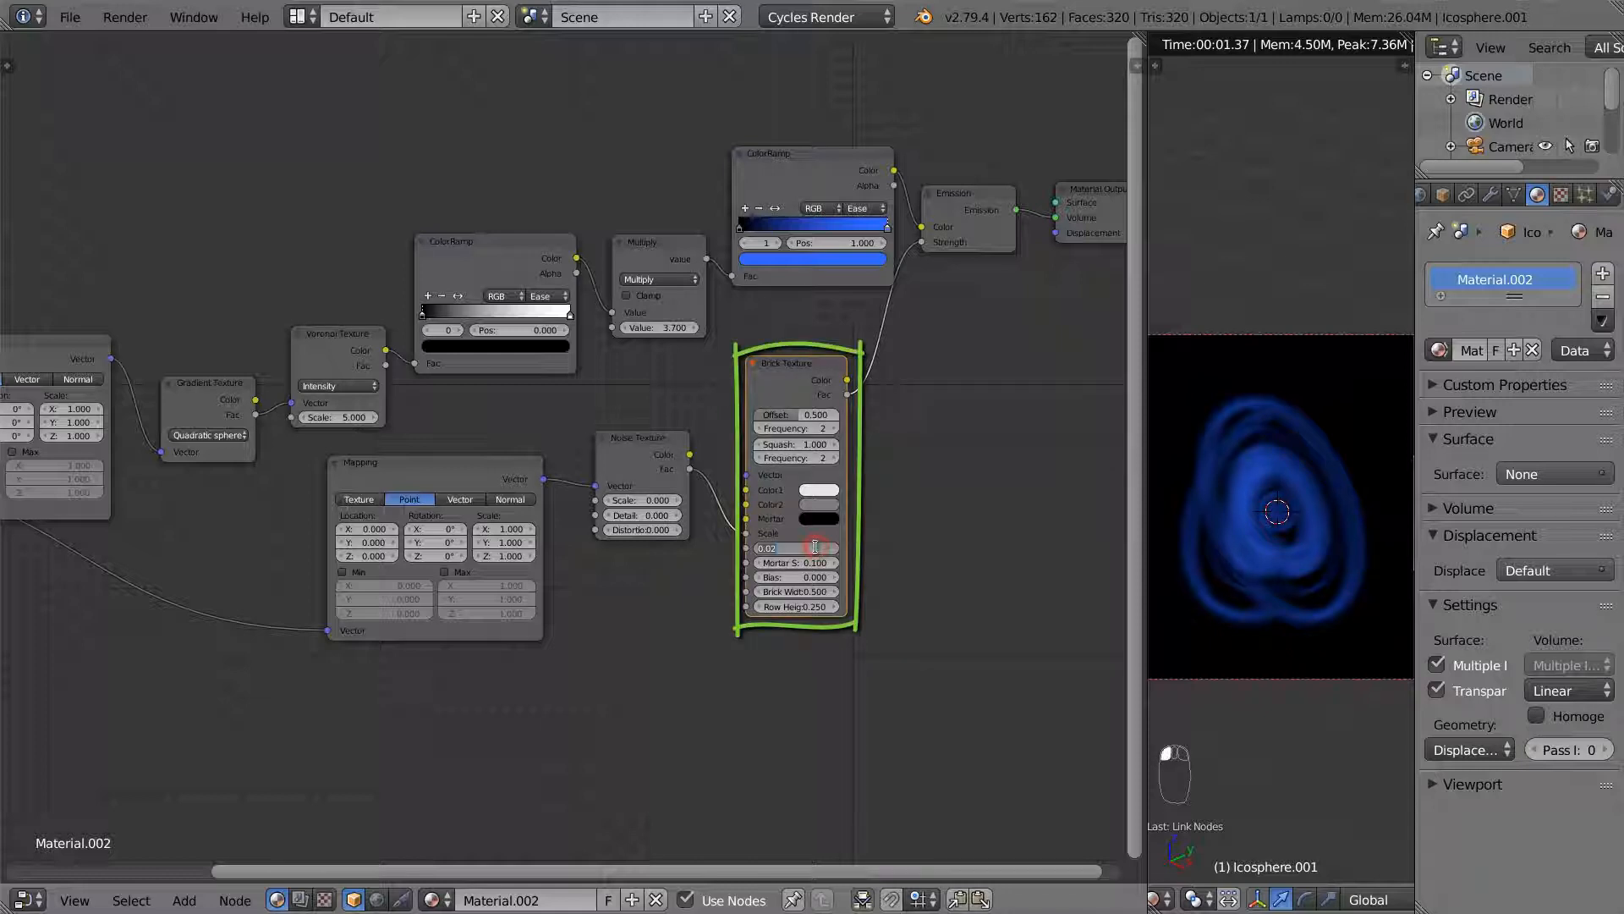
key(Return)
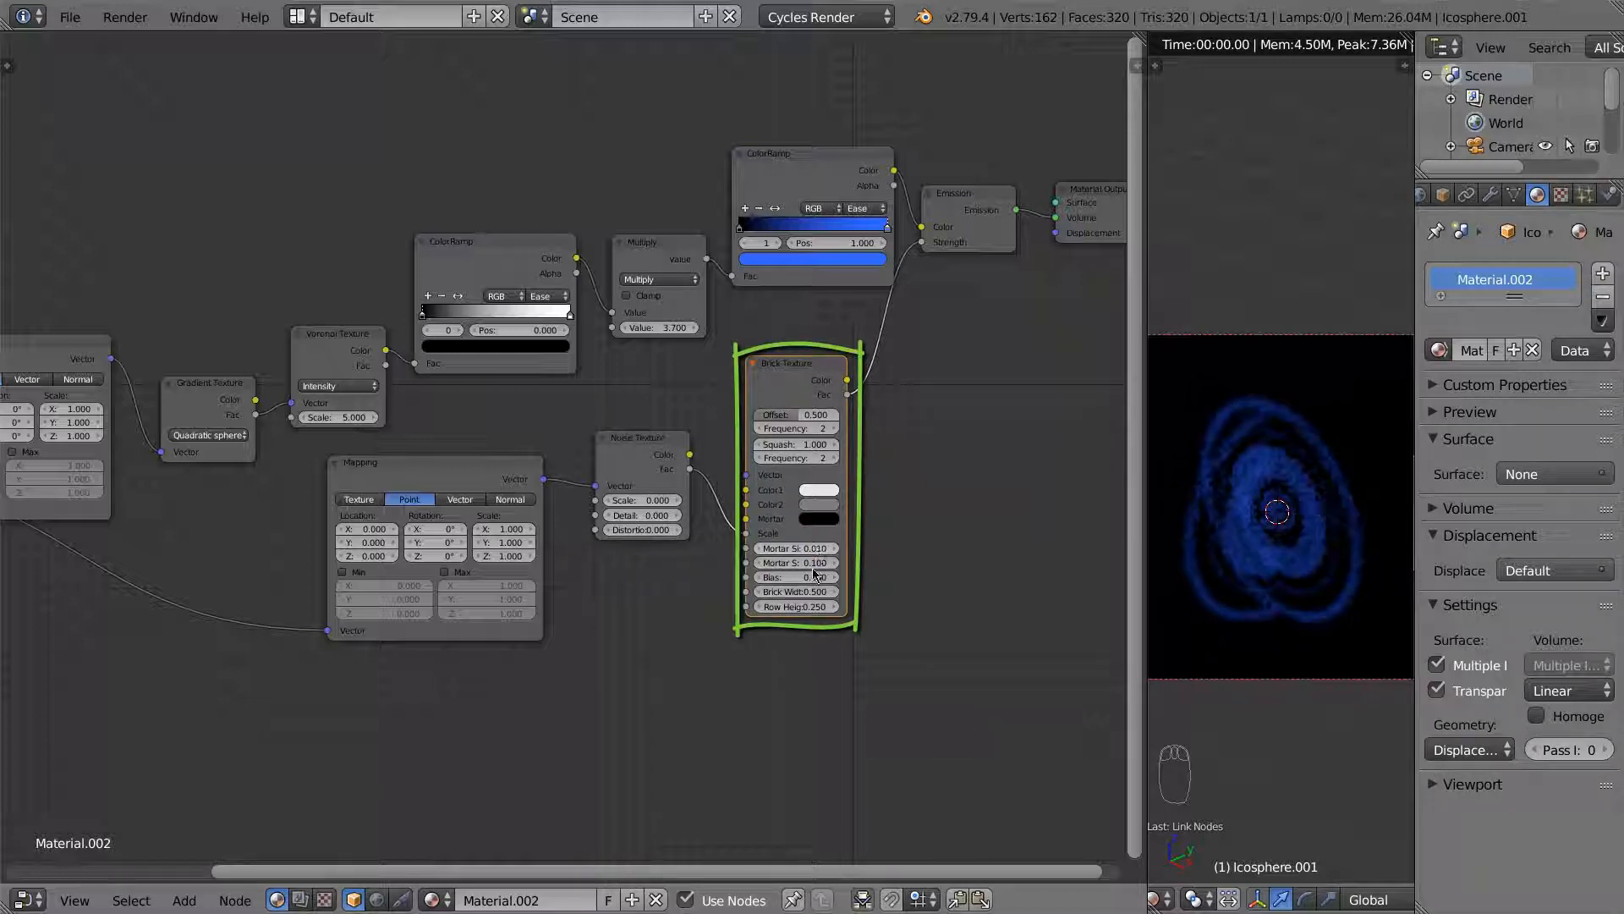
click(812, 563)
text(0.1)
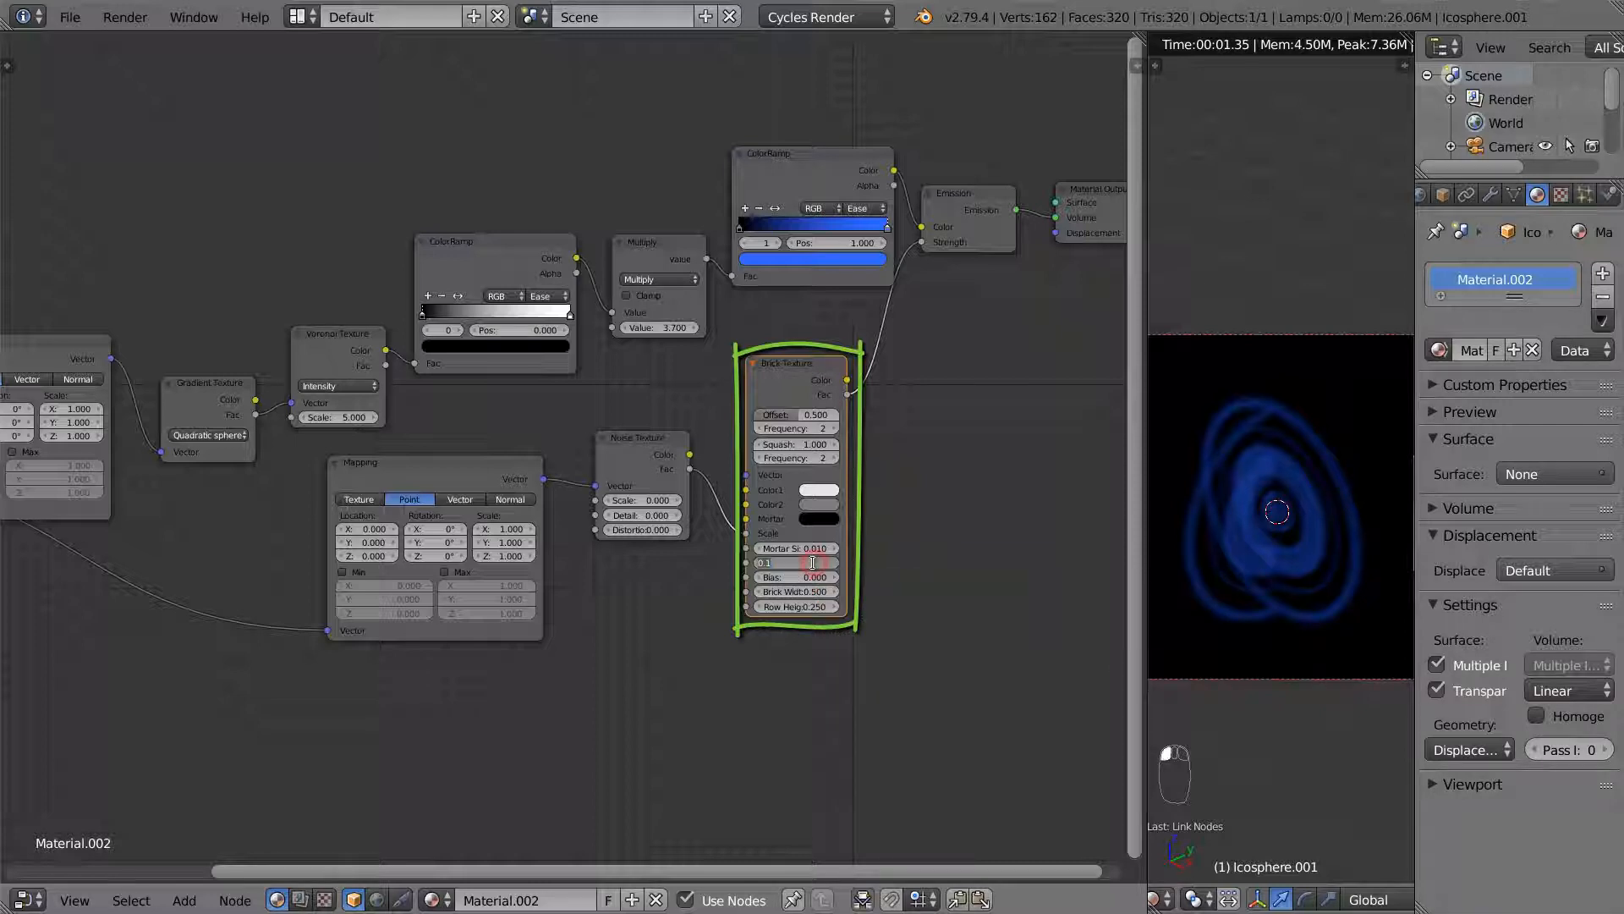
key(Return)
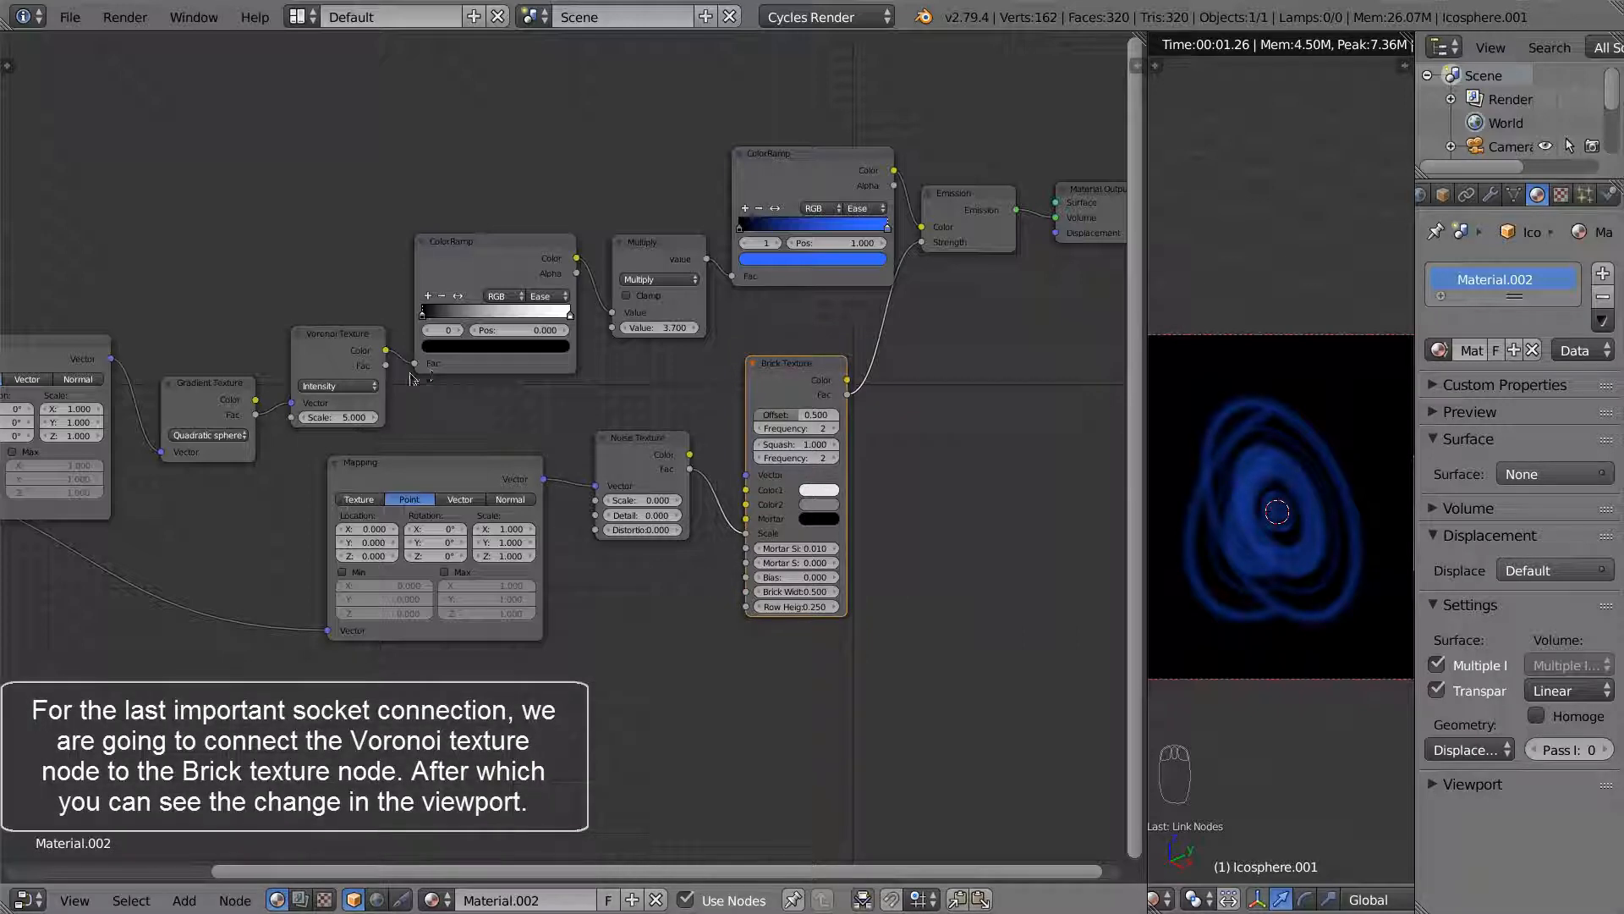
Step: Connect the Voronoi Texture's Fac output to the Brick Texture's Vector input and set the Voronoi Scale to 0.3
drag(386, 366, 746, 478)
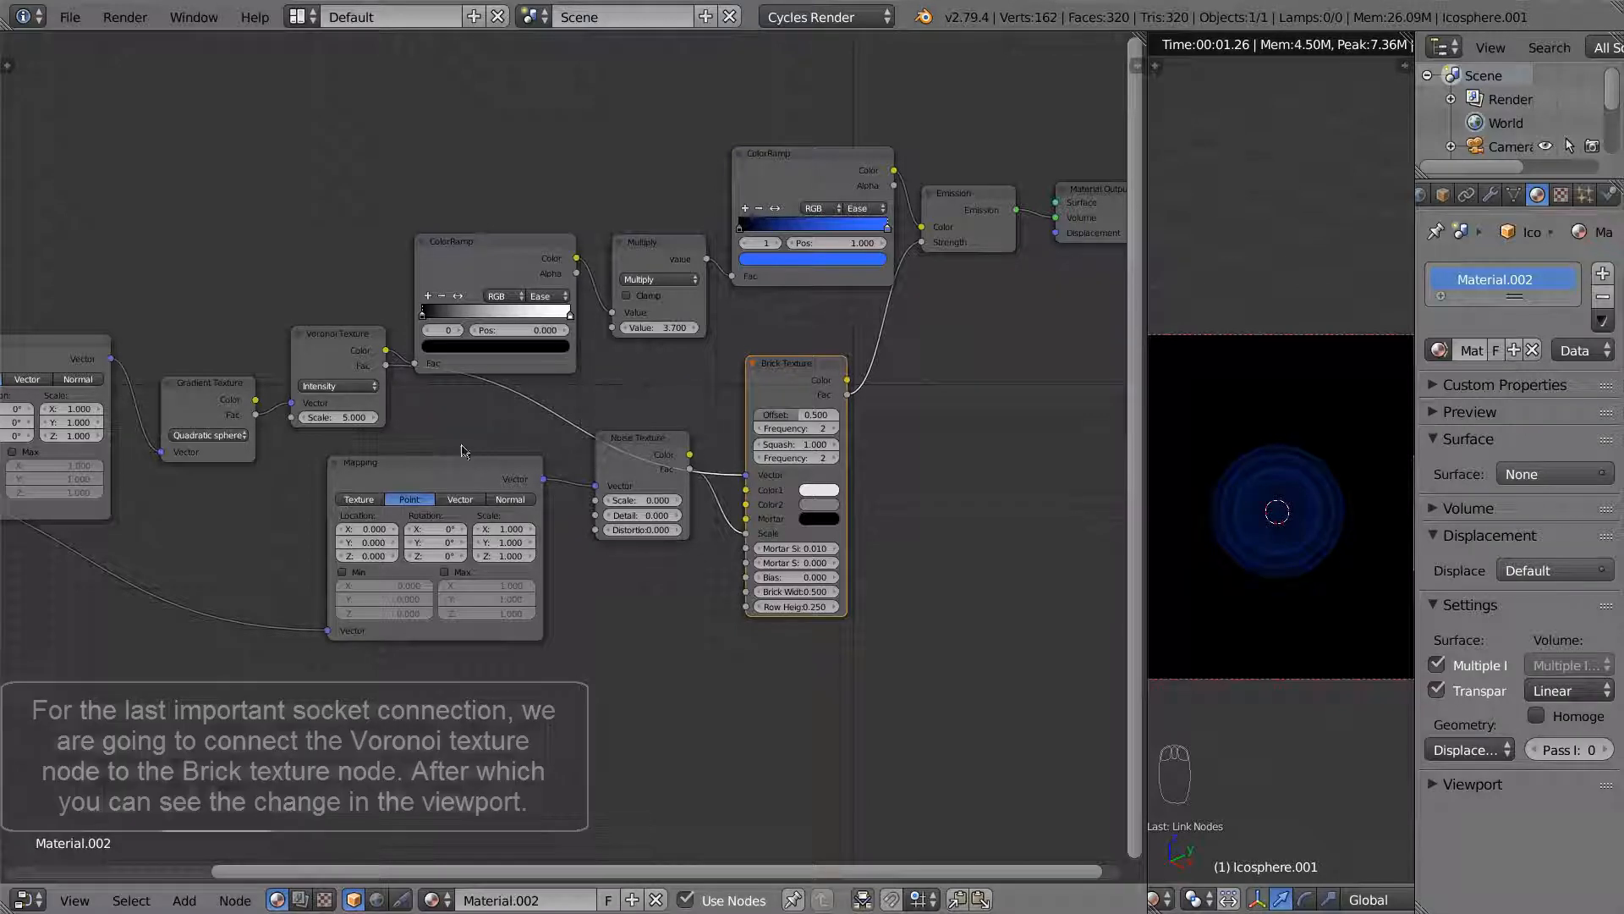
click(348, 416)
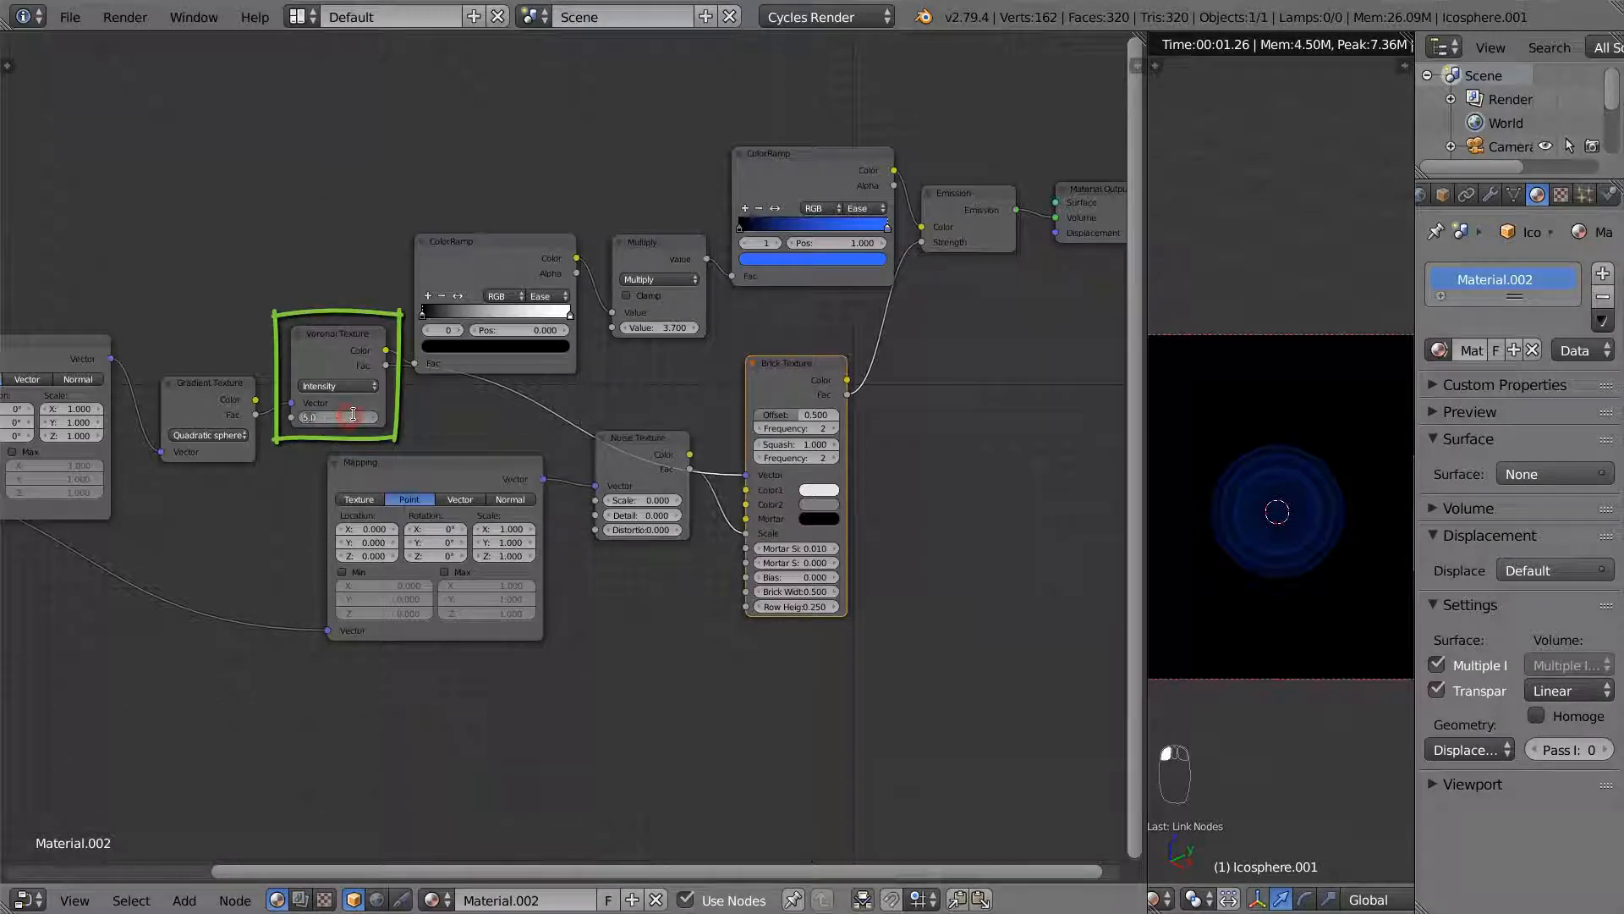
text(0.3)
key(Return)
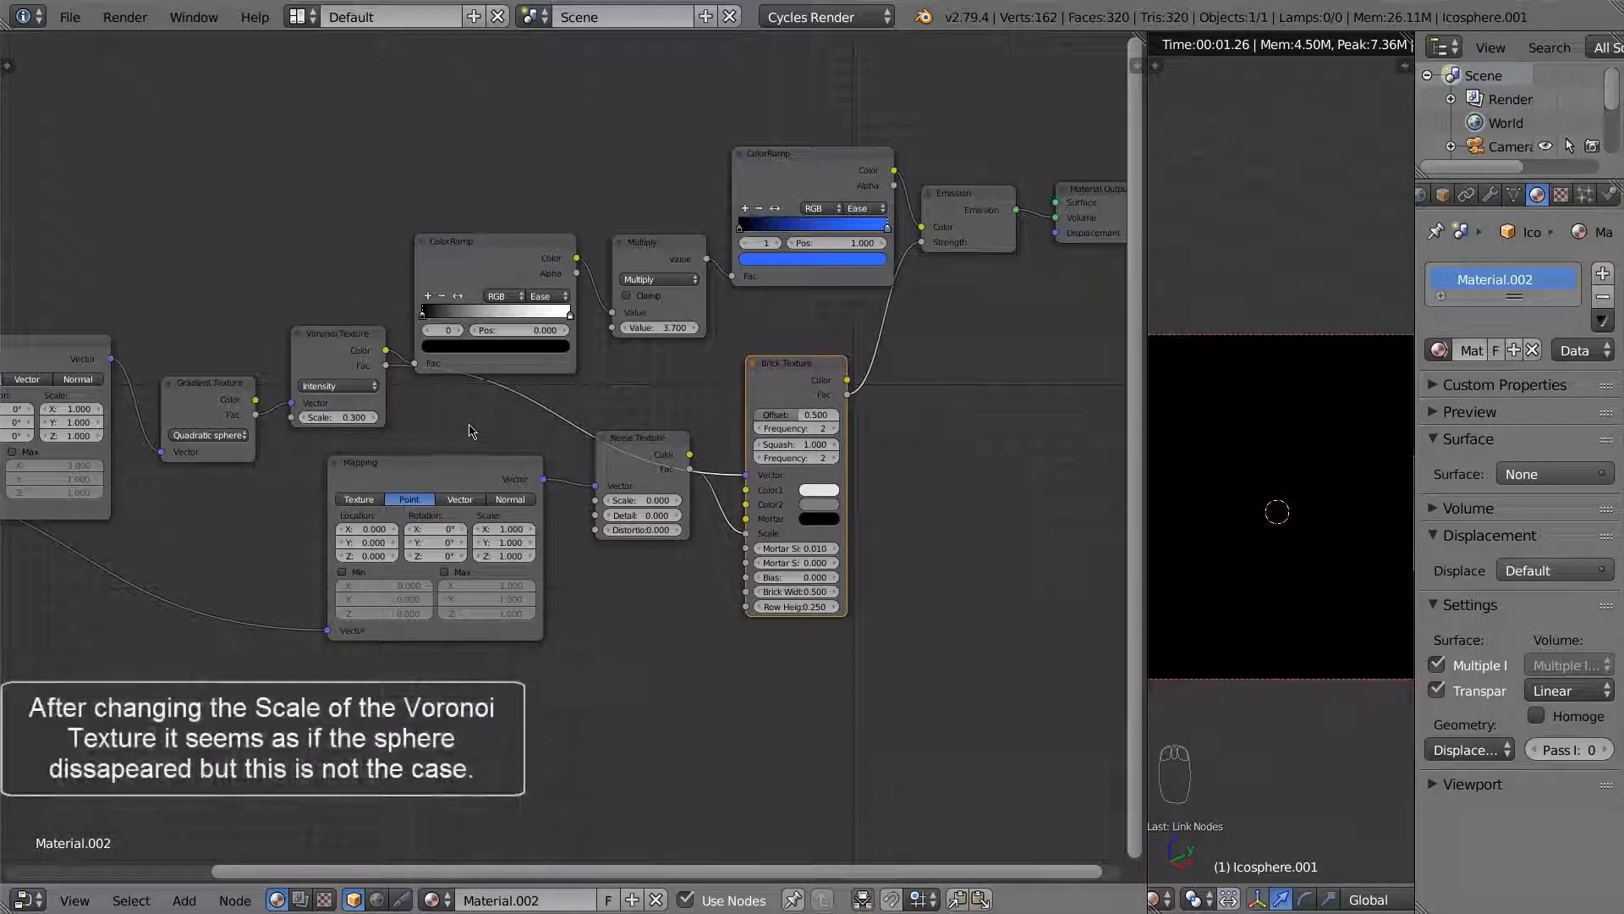
Step: Shift the Mapping node feeding the Noise Texture slightly away from it and set the Gradient Texture's Mapping node to Texture
drag(458, 470, 427, 474)
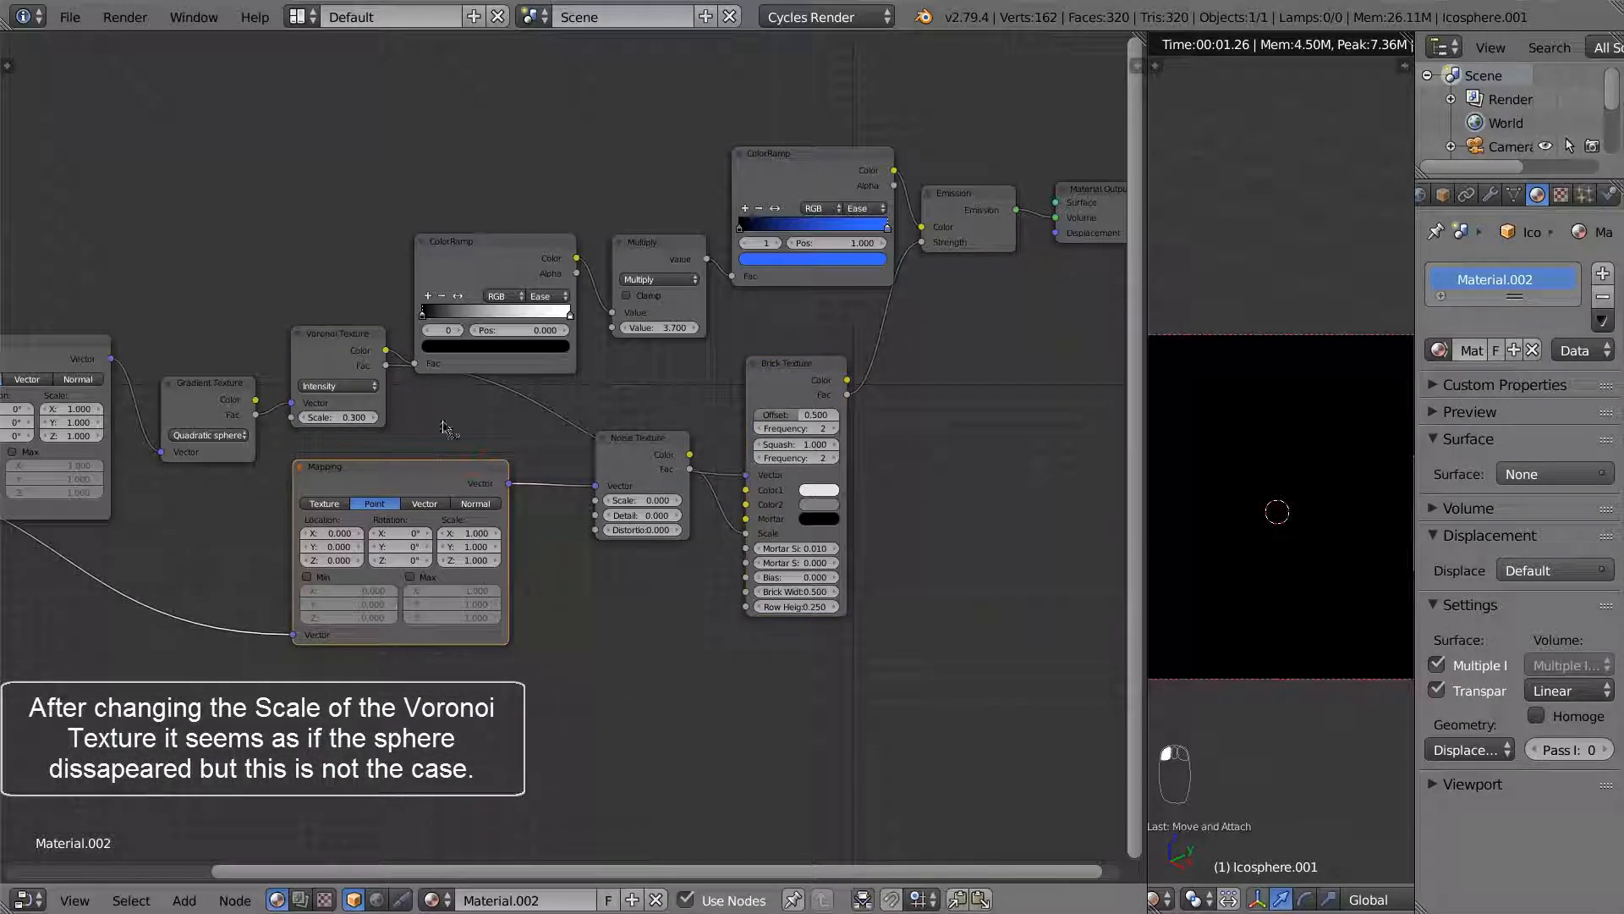
middle_drag(454, 428, 582, 420)
click(52, 373)
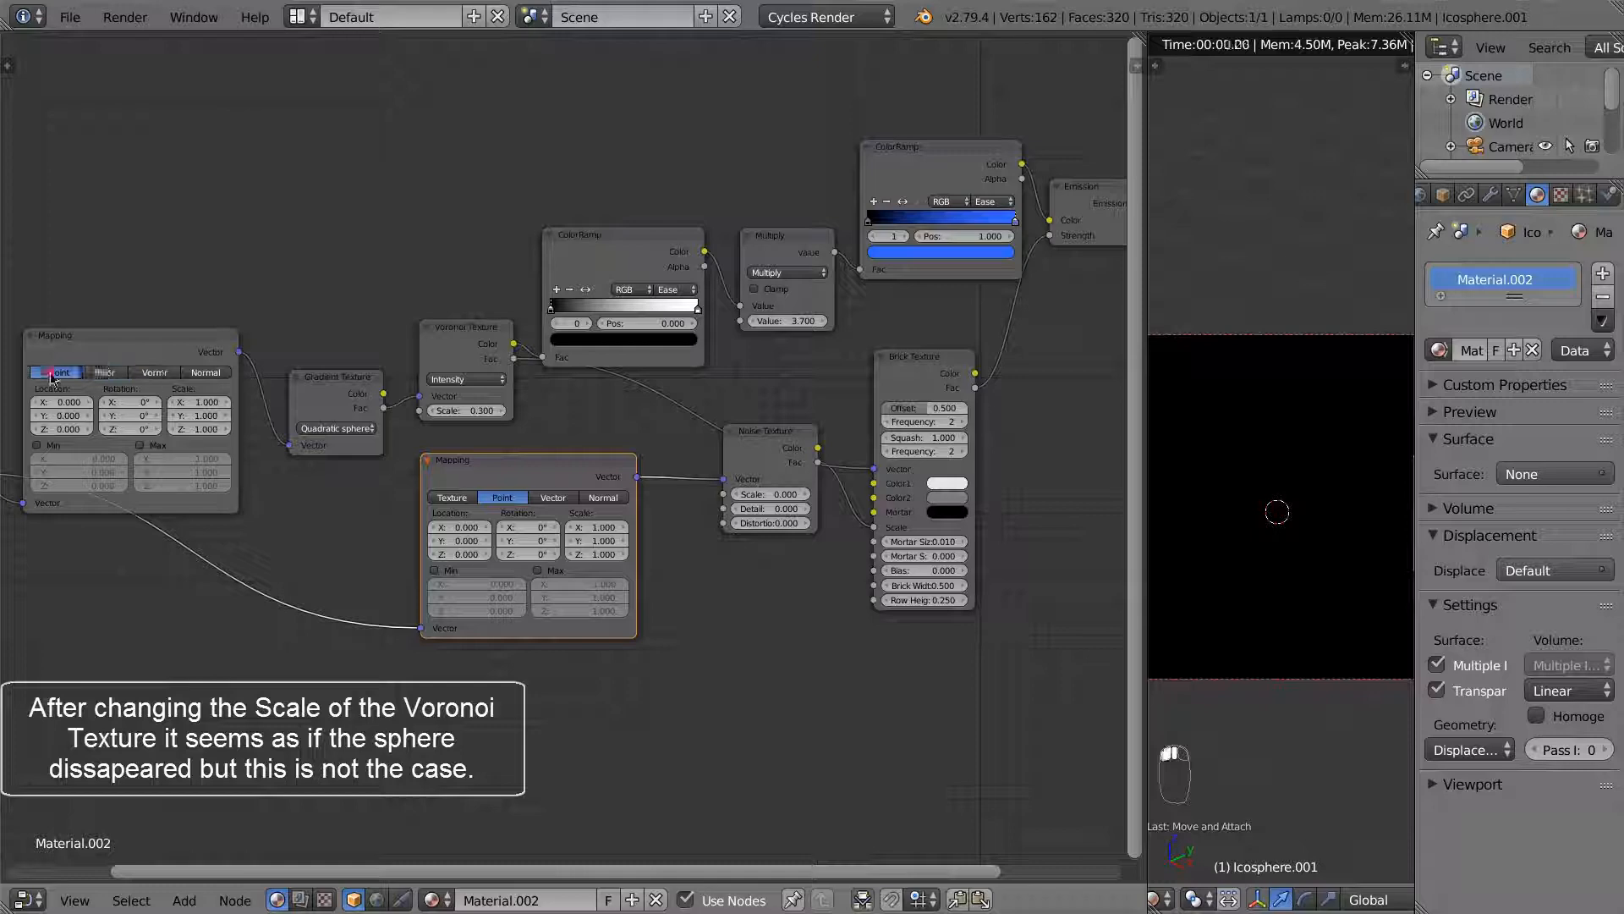
mouse_move(140, 289)
middle_down()
mouse_move(409, 261)
mouse_move(122, 294)
middle_up()
middle_drag(410, 271, 235, 308)
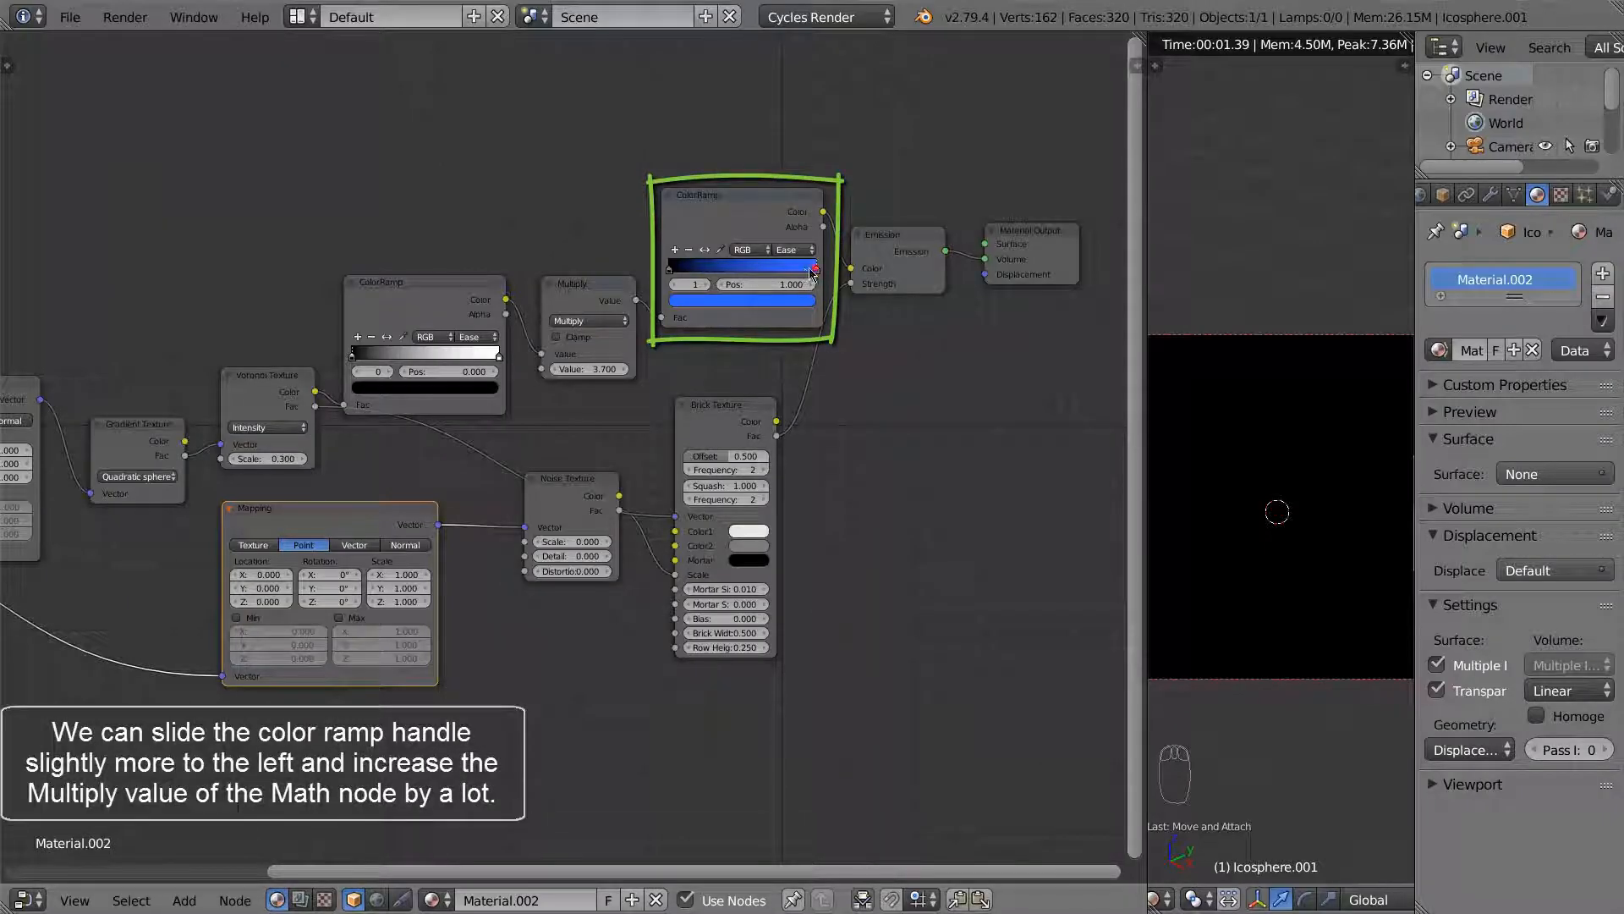
Step: Move the blue ColorRamp stop to position 0.446 and raise the Multiply node's second Value to 150.4
drag(814, 269, 735, 269)
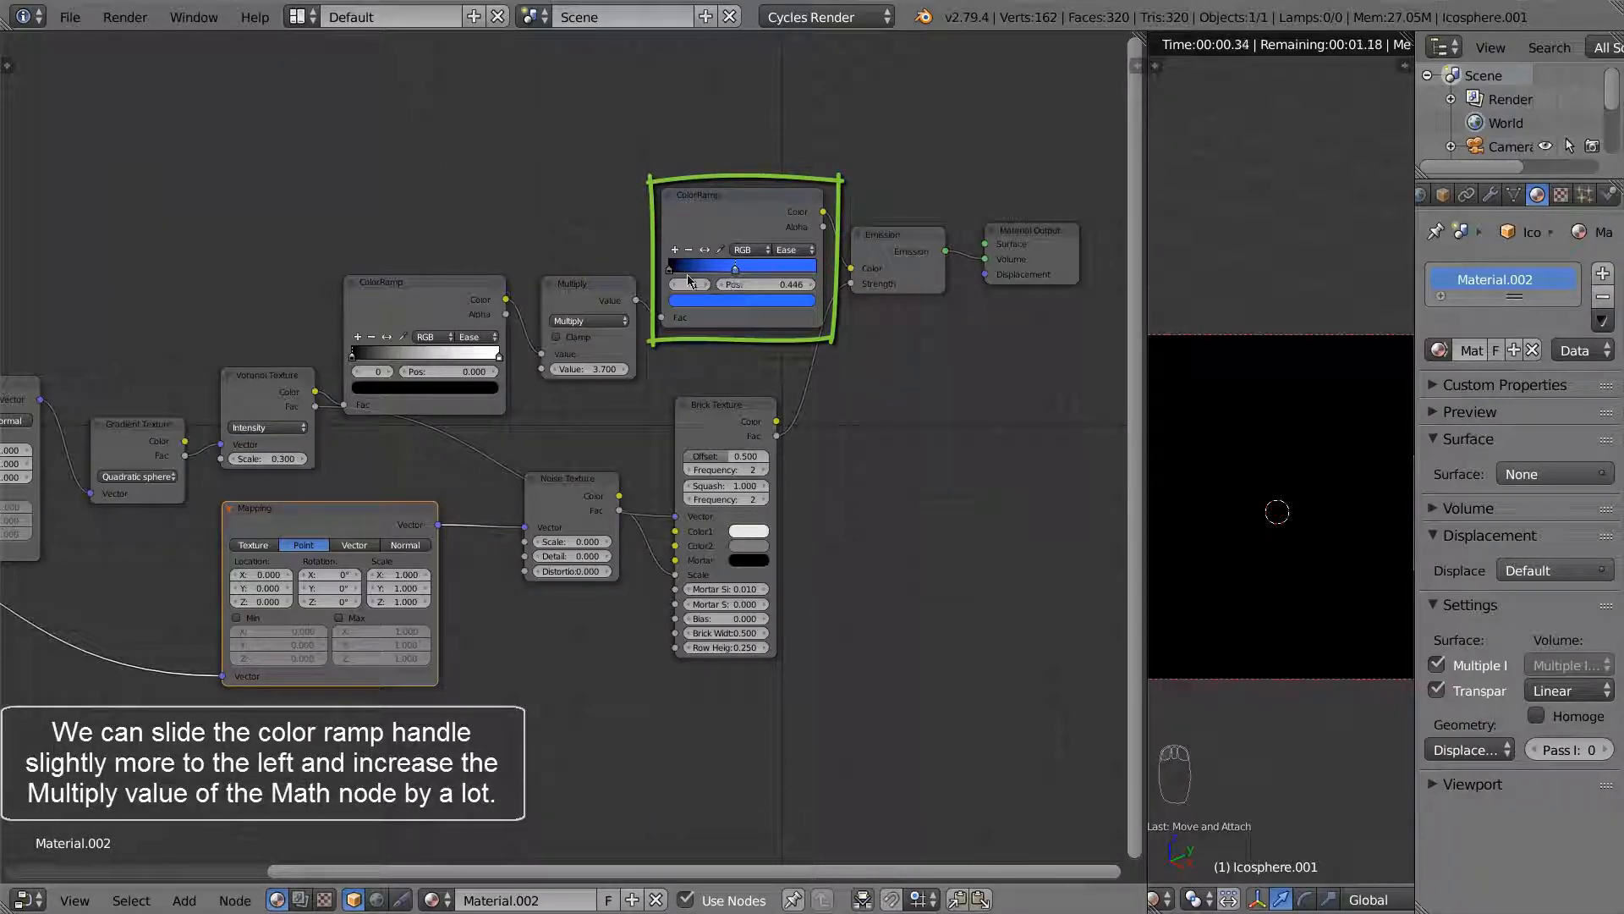
drag(608, 369, 659, 377)
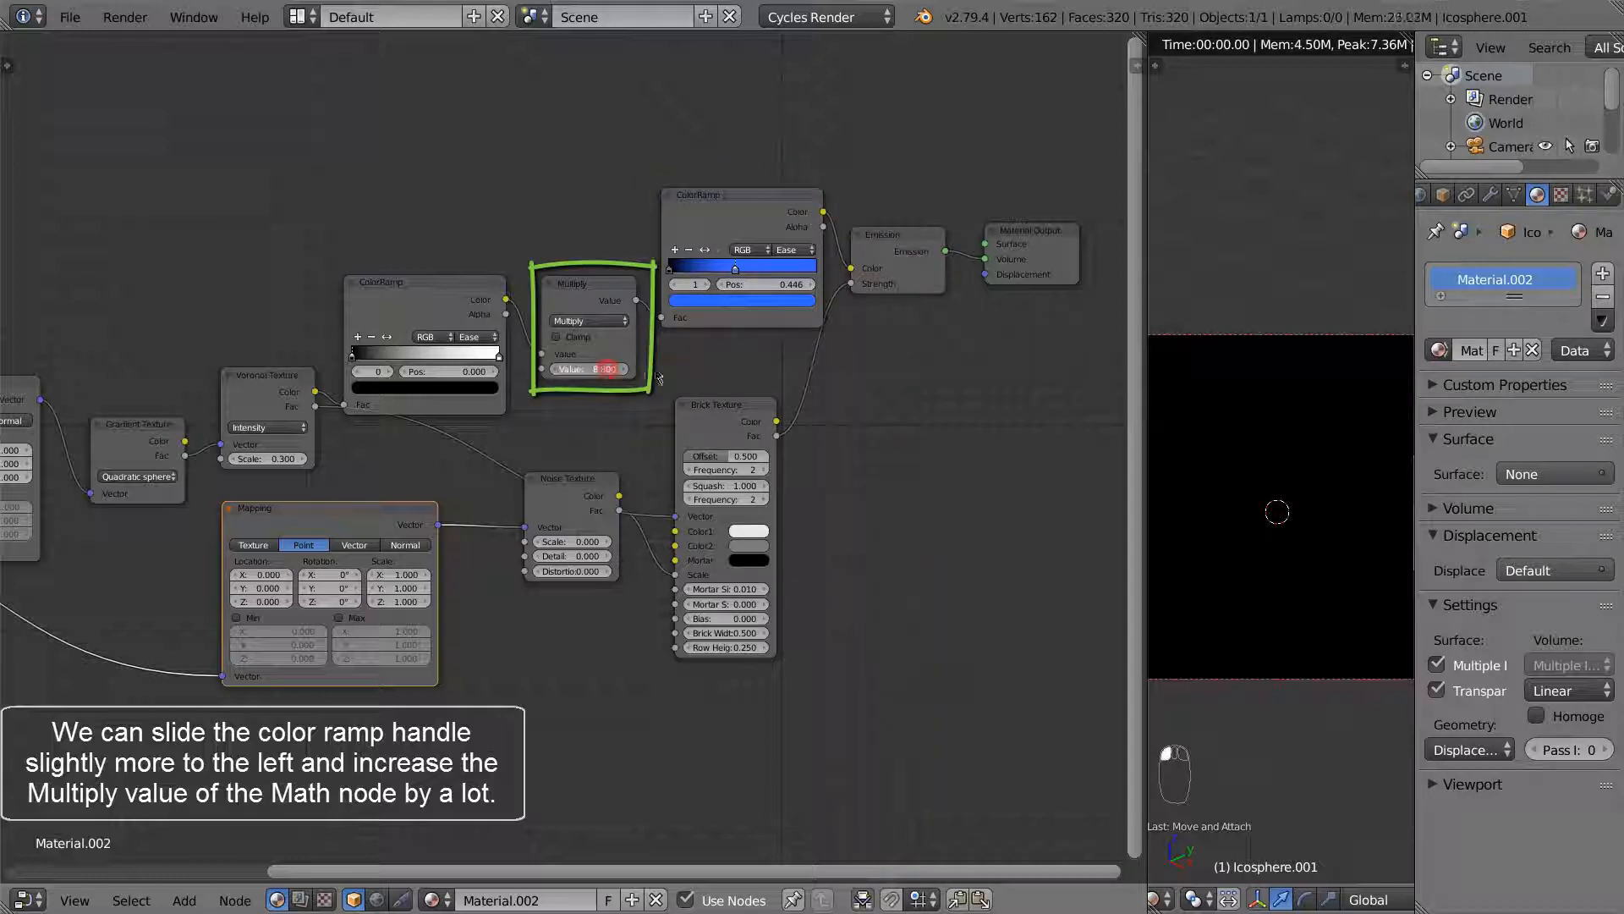
drag(853, 376, 183, 437)
drag(605, 380, 659, 366)
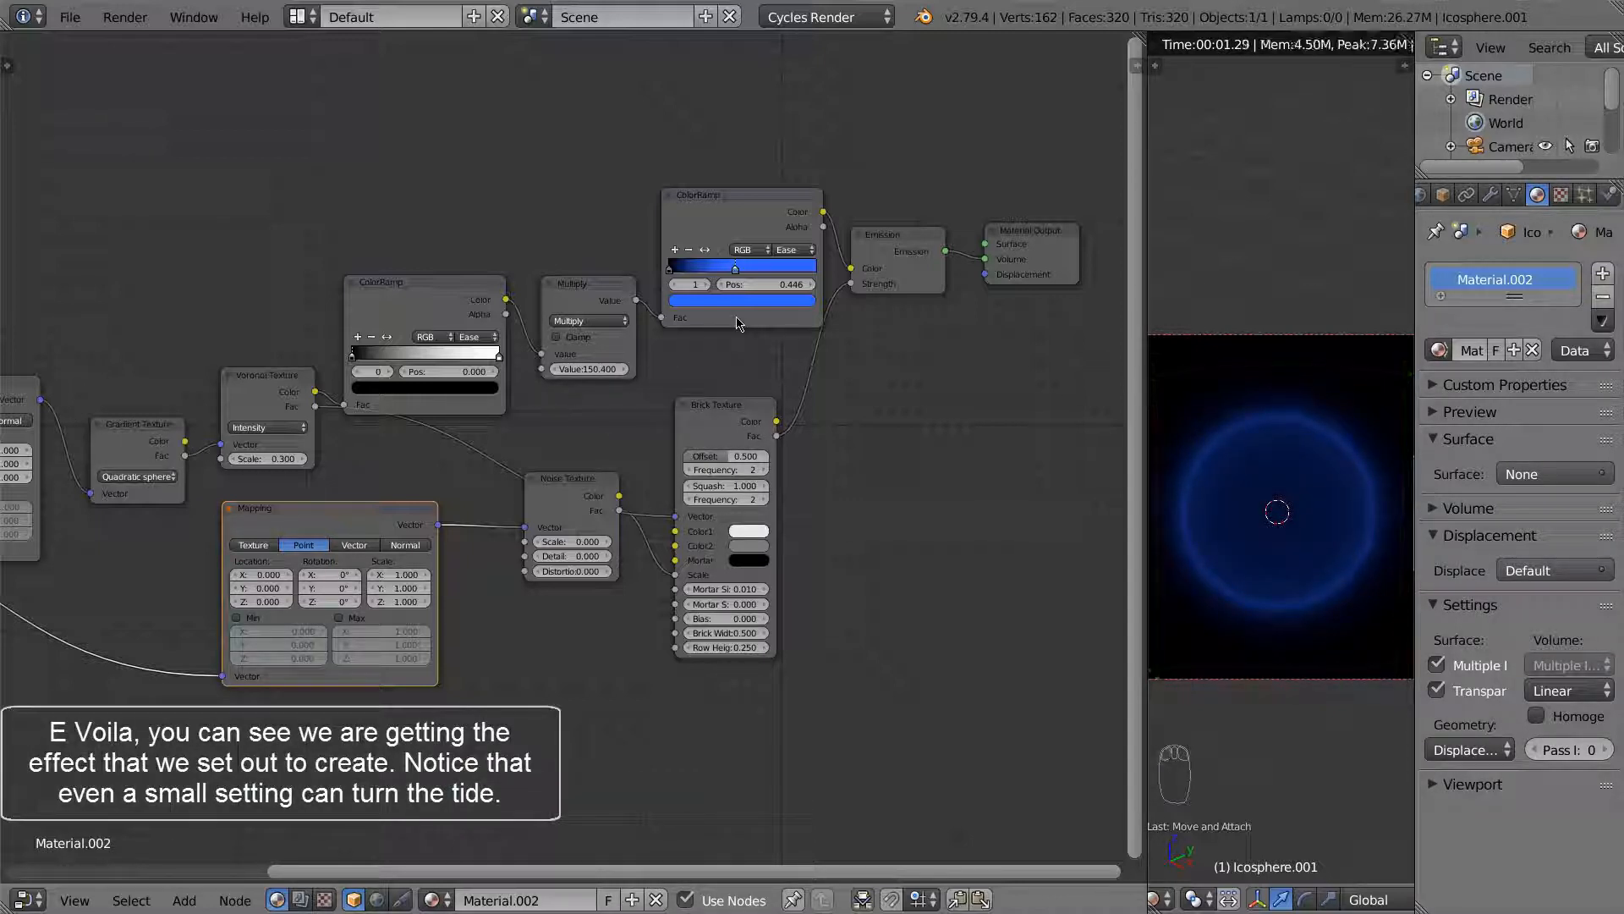
Step: Move the black-and-white ColorRamp node up slightly and increase the Voronoi Texture's Scale to 0.36
drag(430, 310, 433, 280)
middle_drag(495, 447, 585, 429)
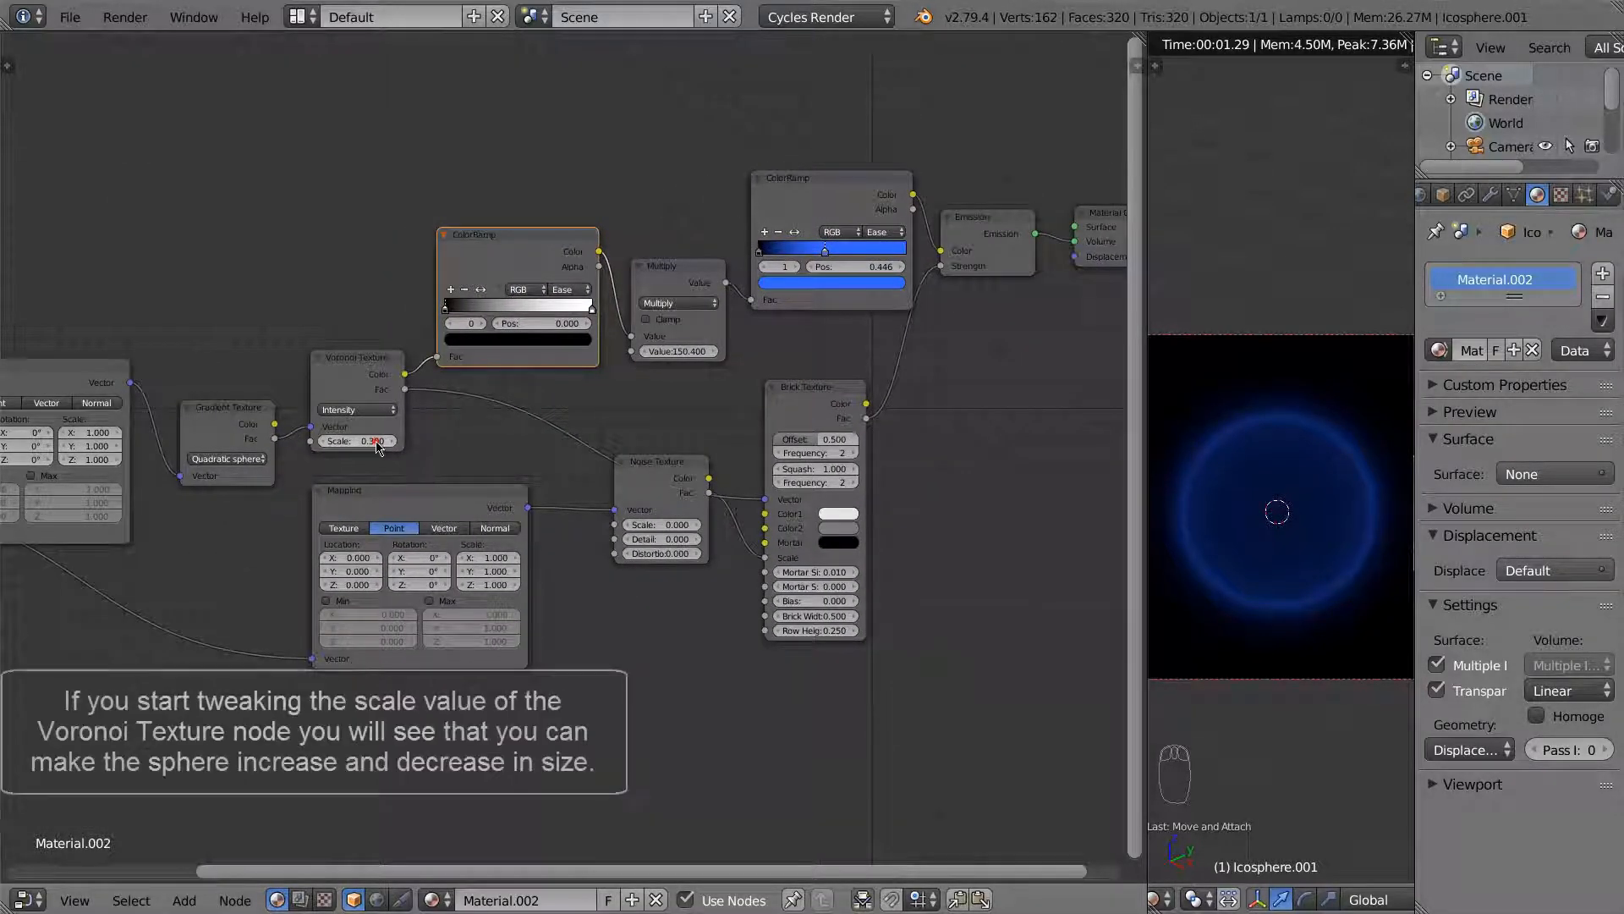
drag(373, 442, 404, 447)
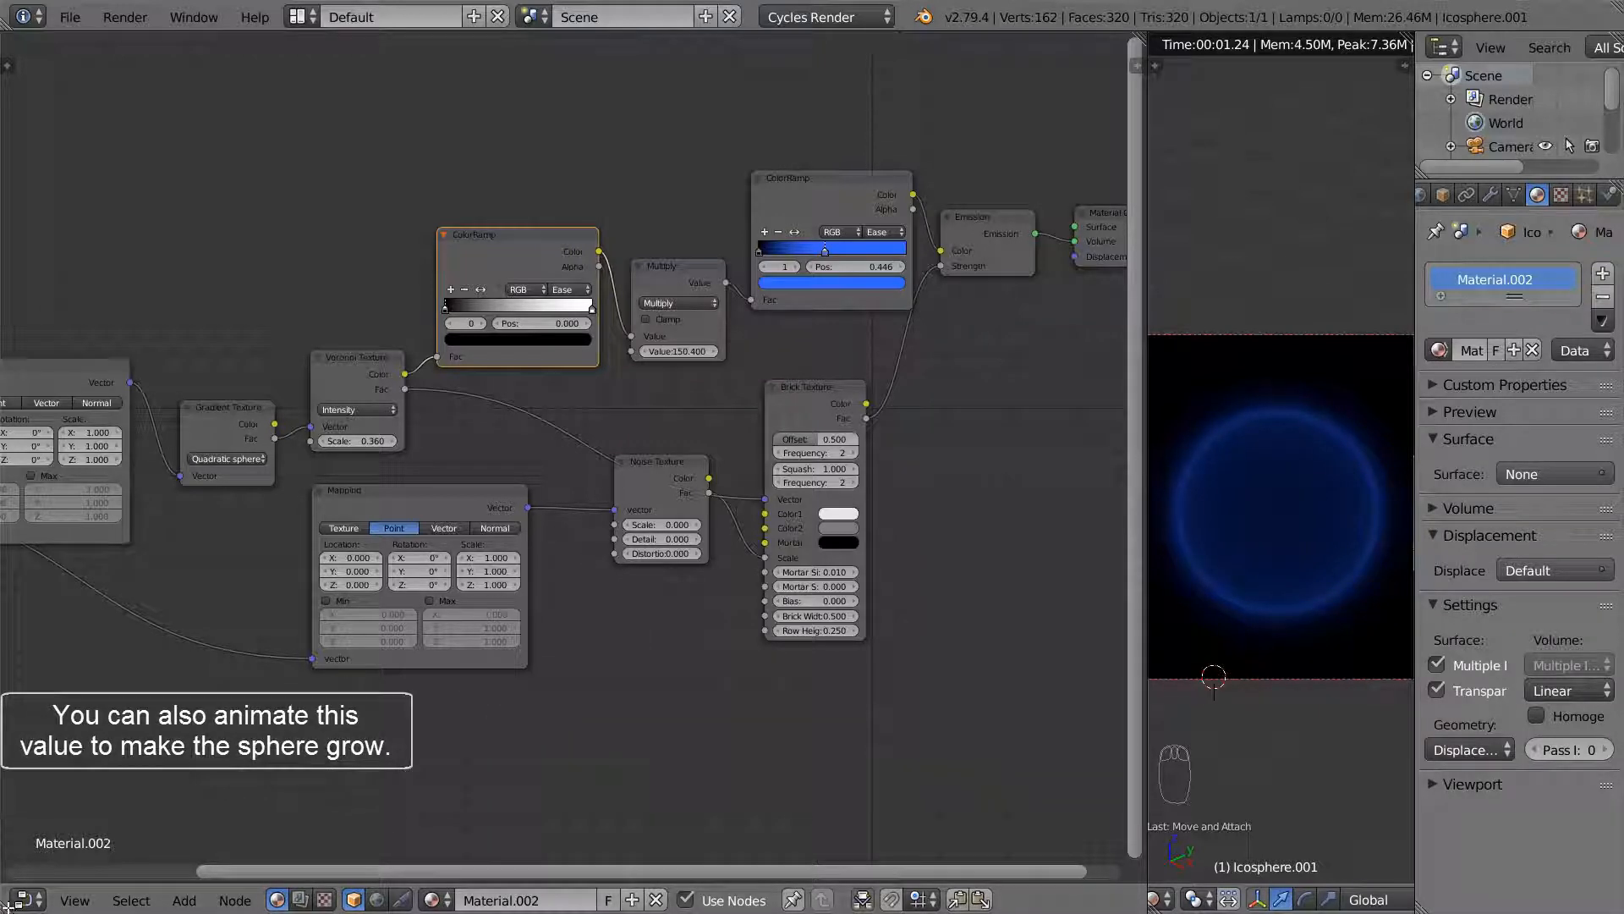
Step: Split a strip off the bottom of the node editor and turn it into a Timeline
drag(6, 907, 7, 811)
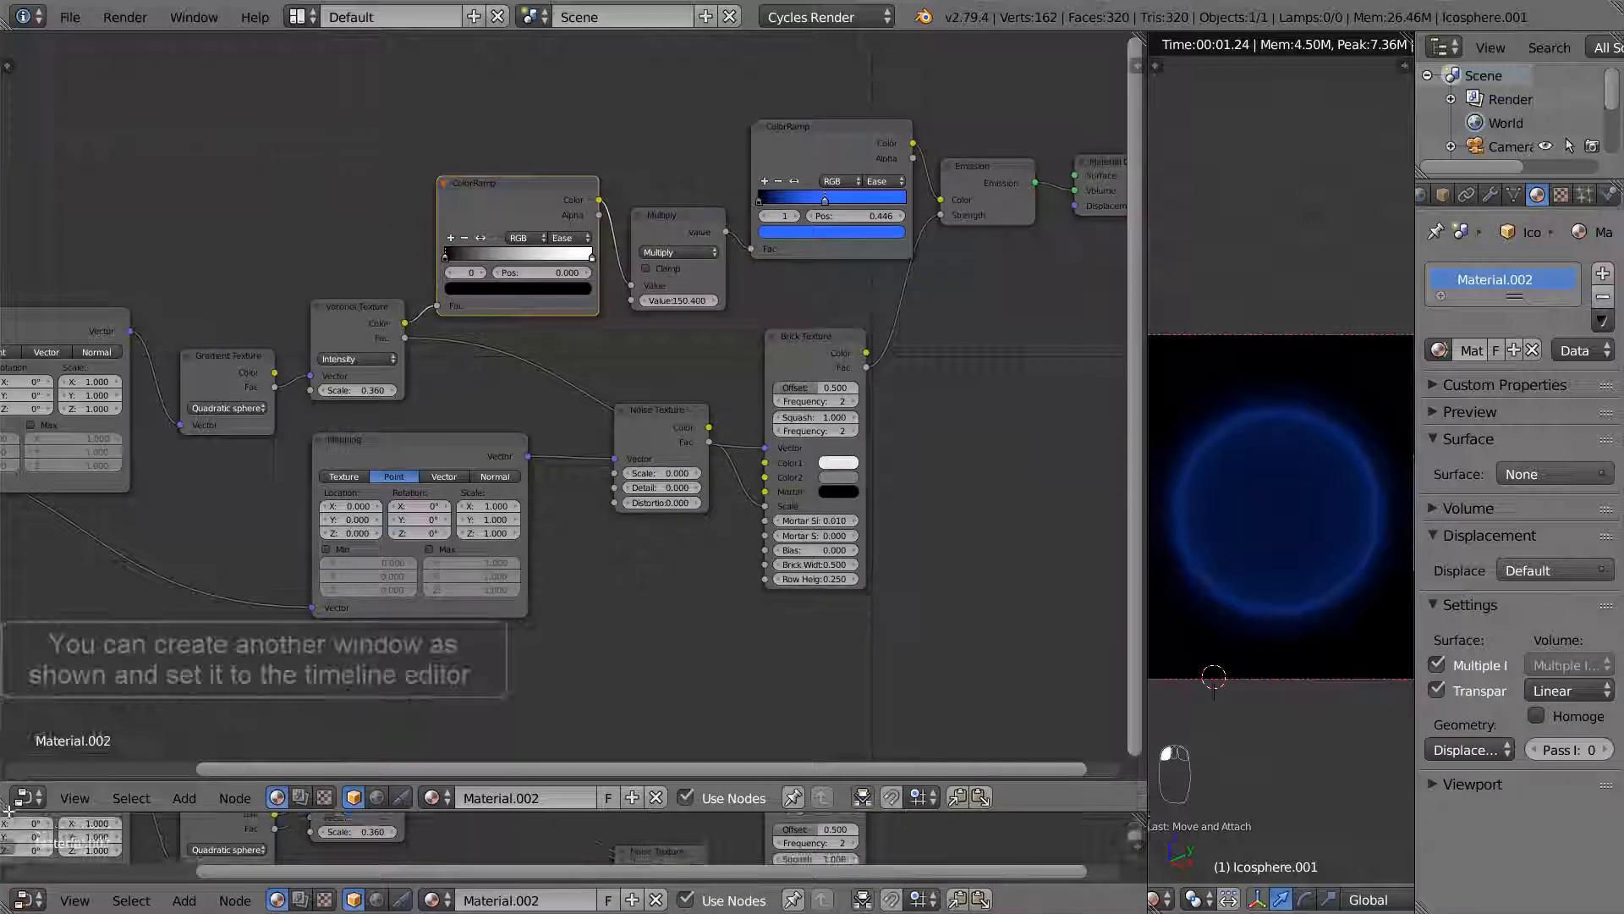
click(28, 900)
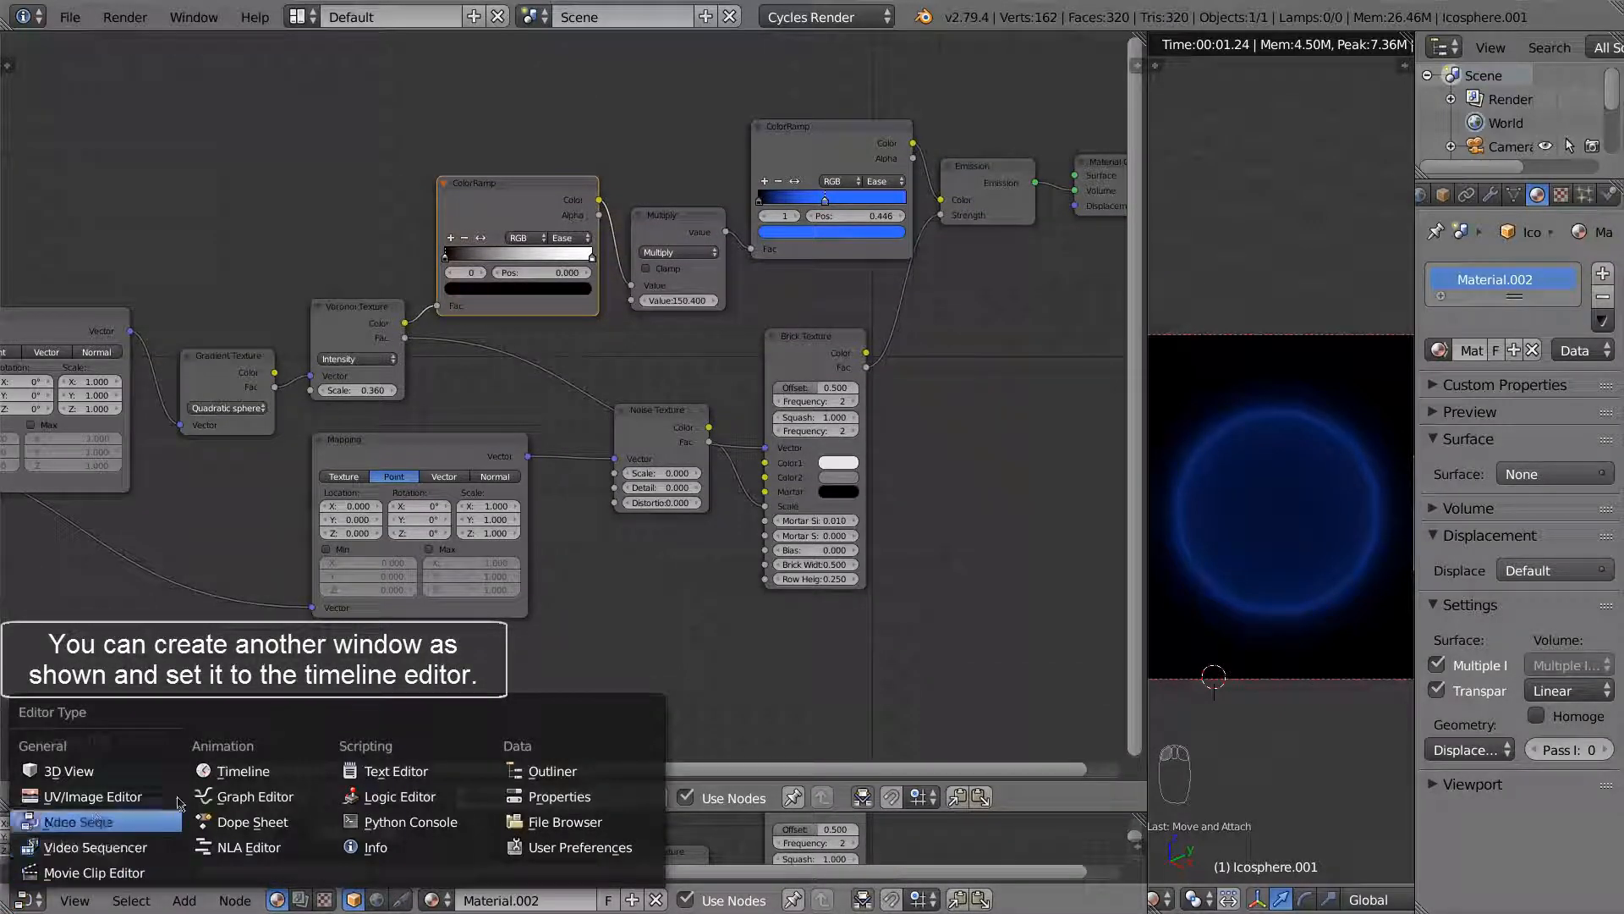
click(244, 770)
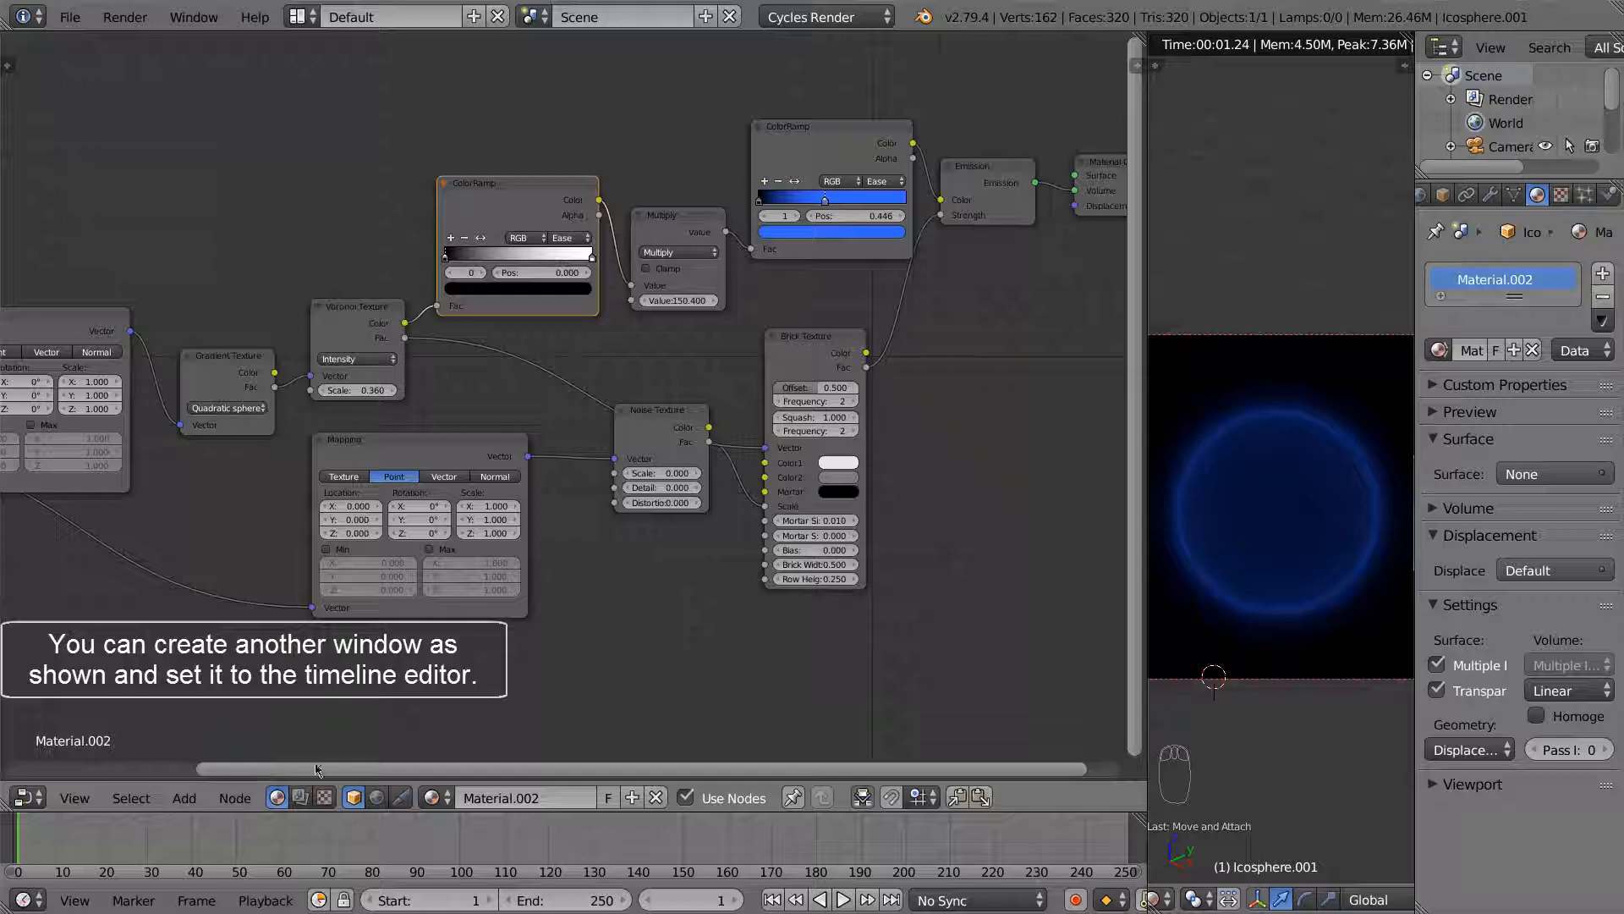
Step: Set the Voronoi Texture's Scale to 0 and insert a keyframe for it at frame 1
drag(377, 398, 371, 400)
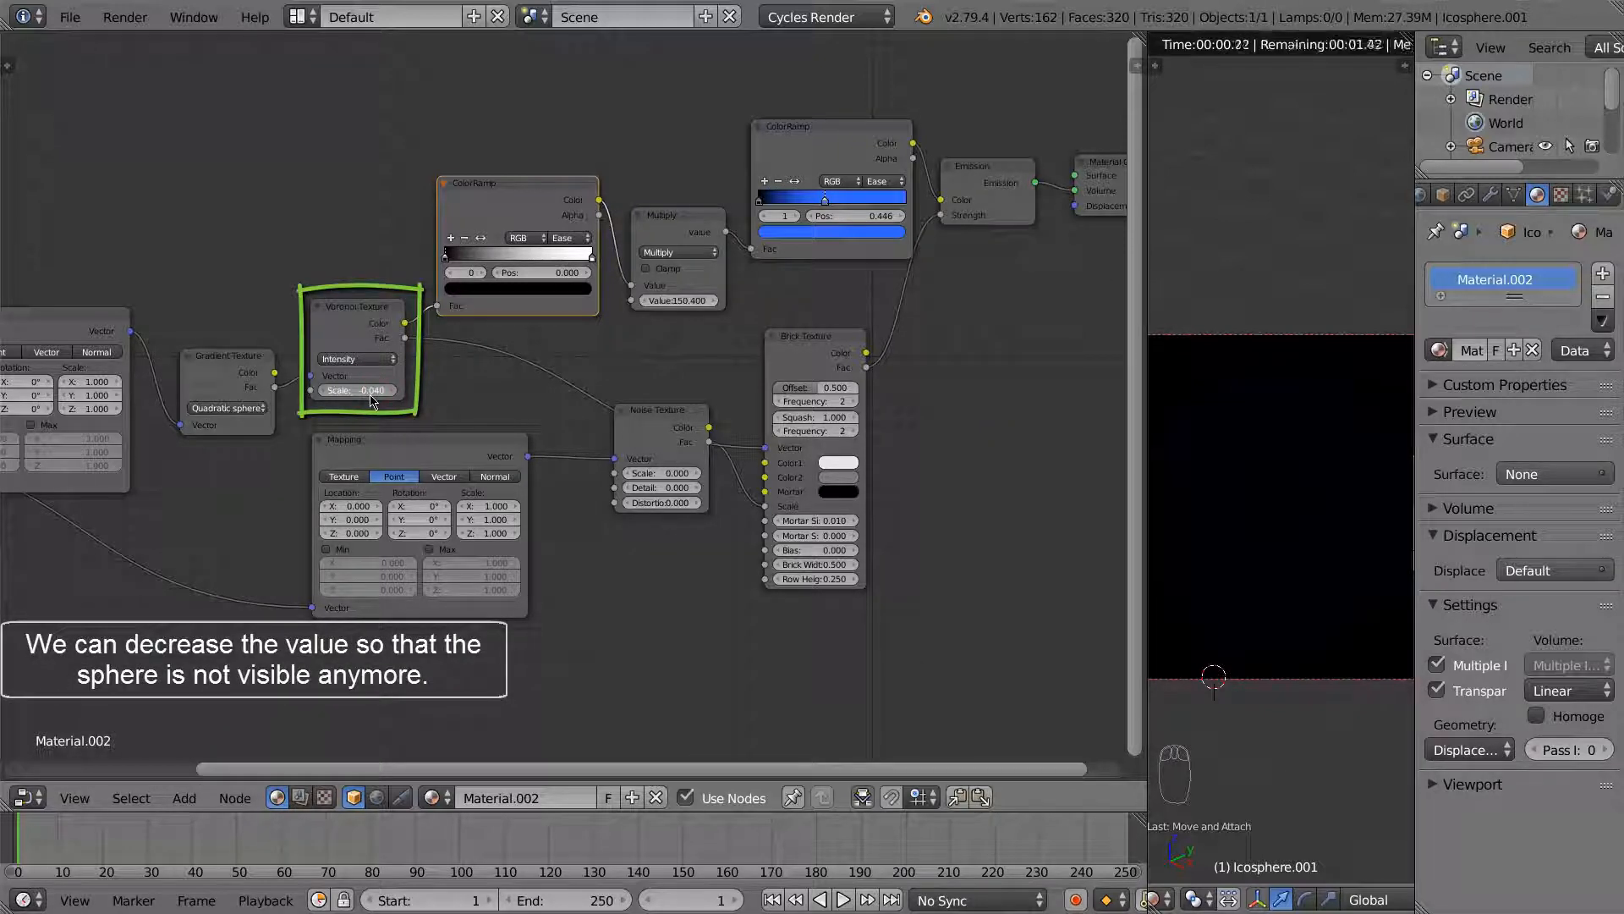
click(376, 390)
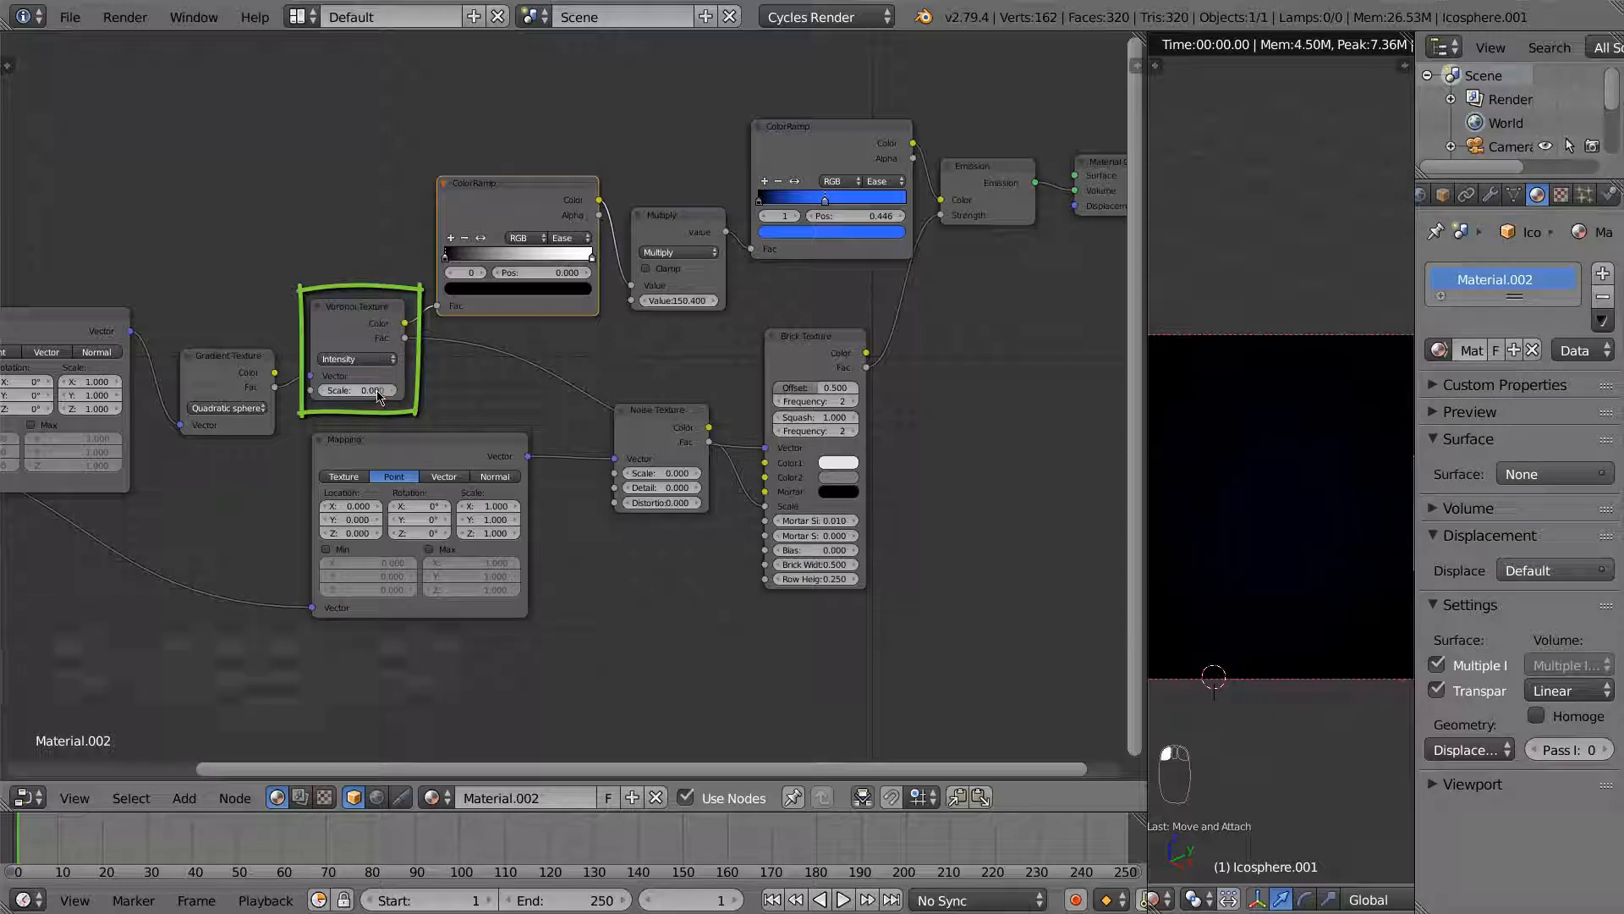
text(0)
key(Return)
key(i)
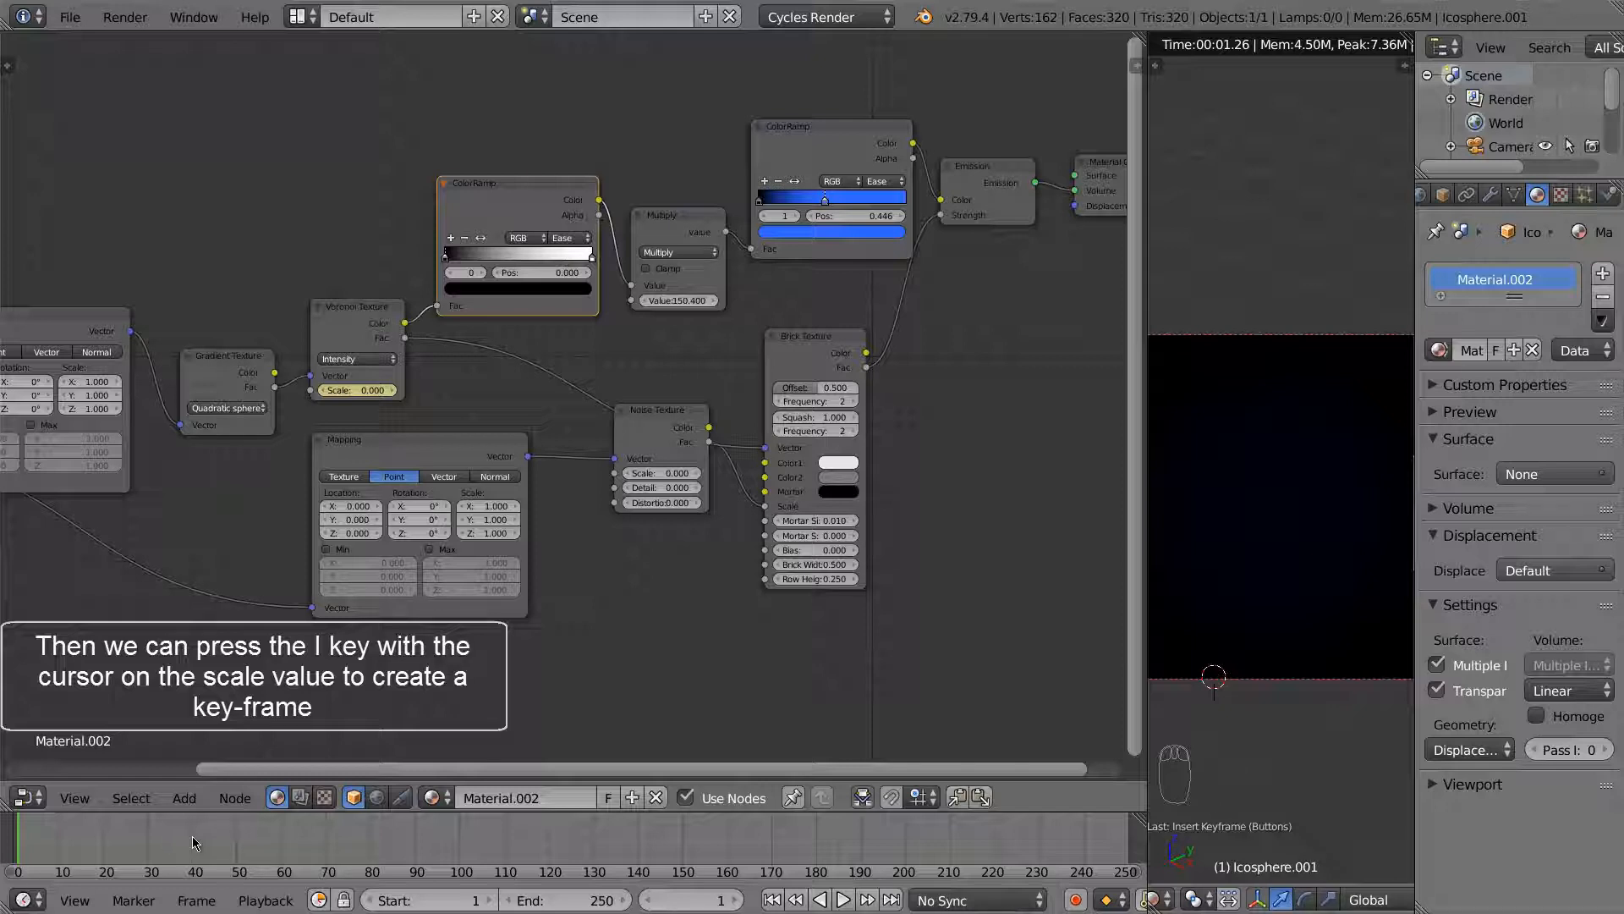
Step: Go to frame 50, set the Voronoi Texture's Scale to 0.4 and insert a keyframe for it
click(239, 842)
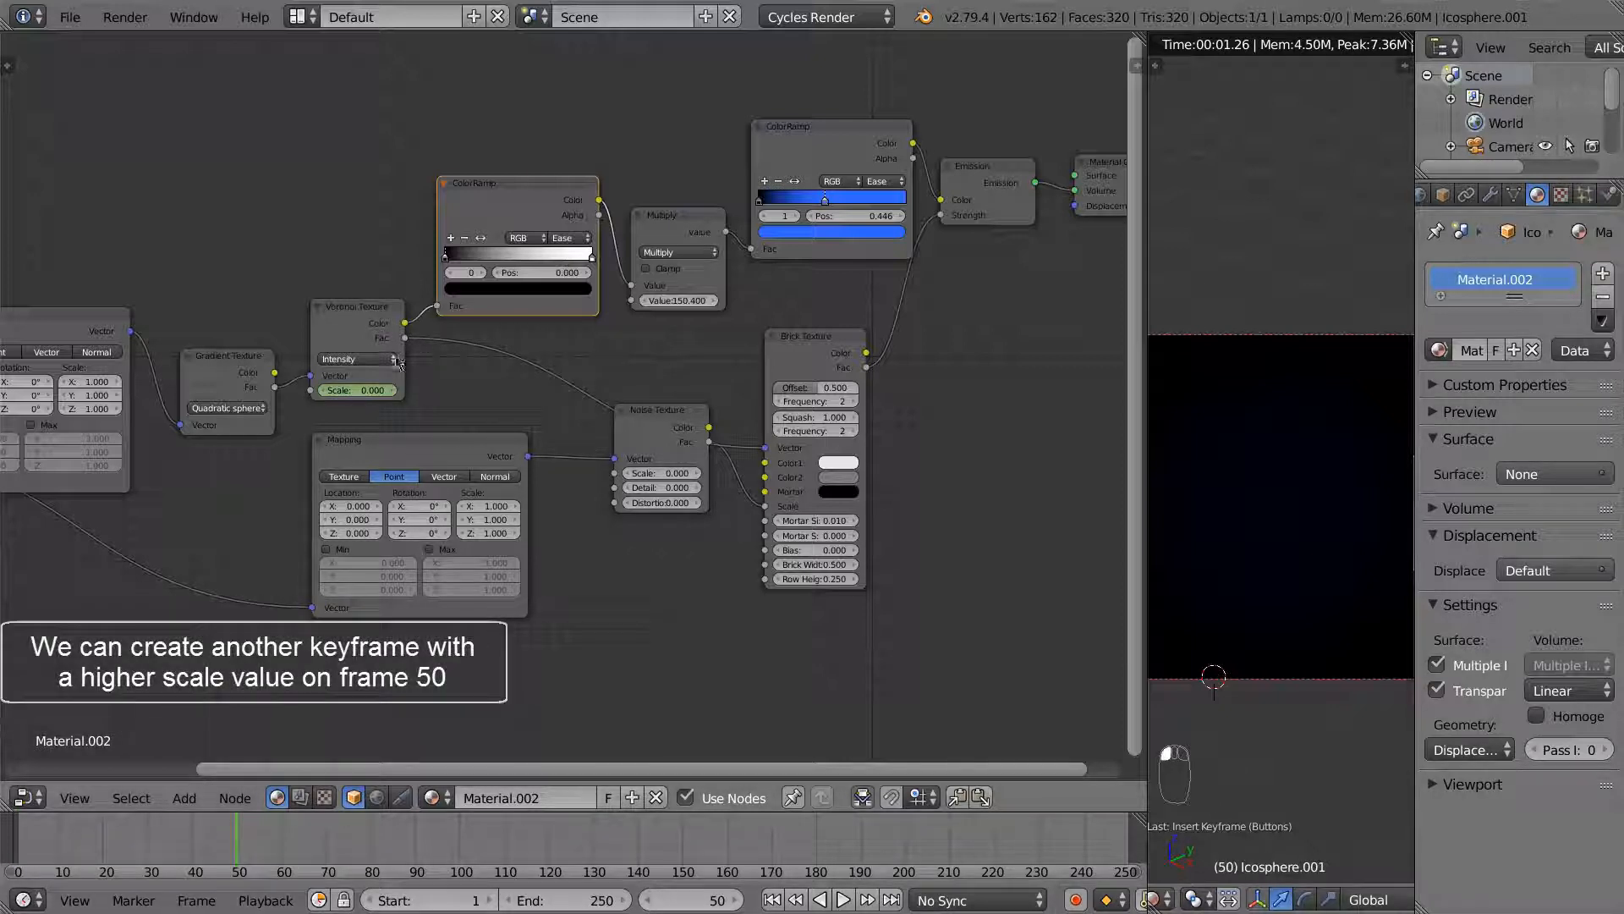
click(375, 391)
text(0.1)
key(Return)
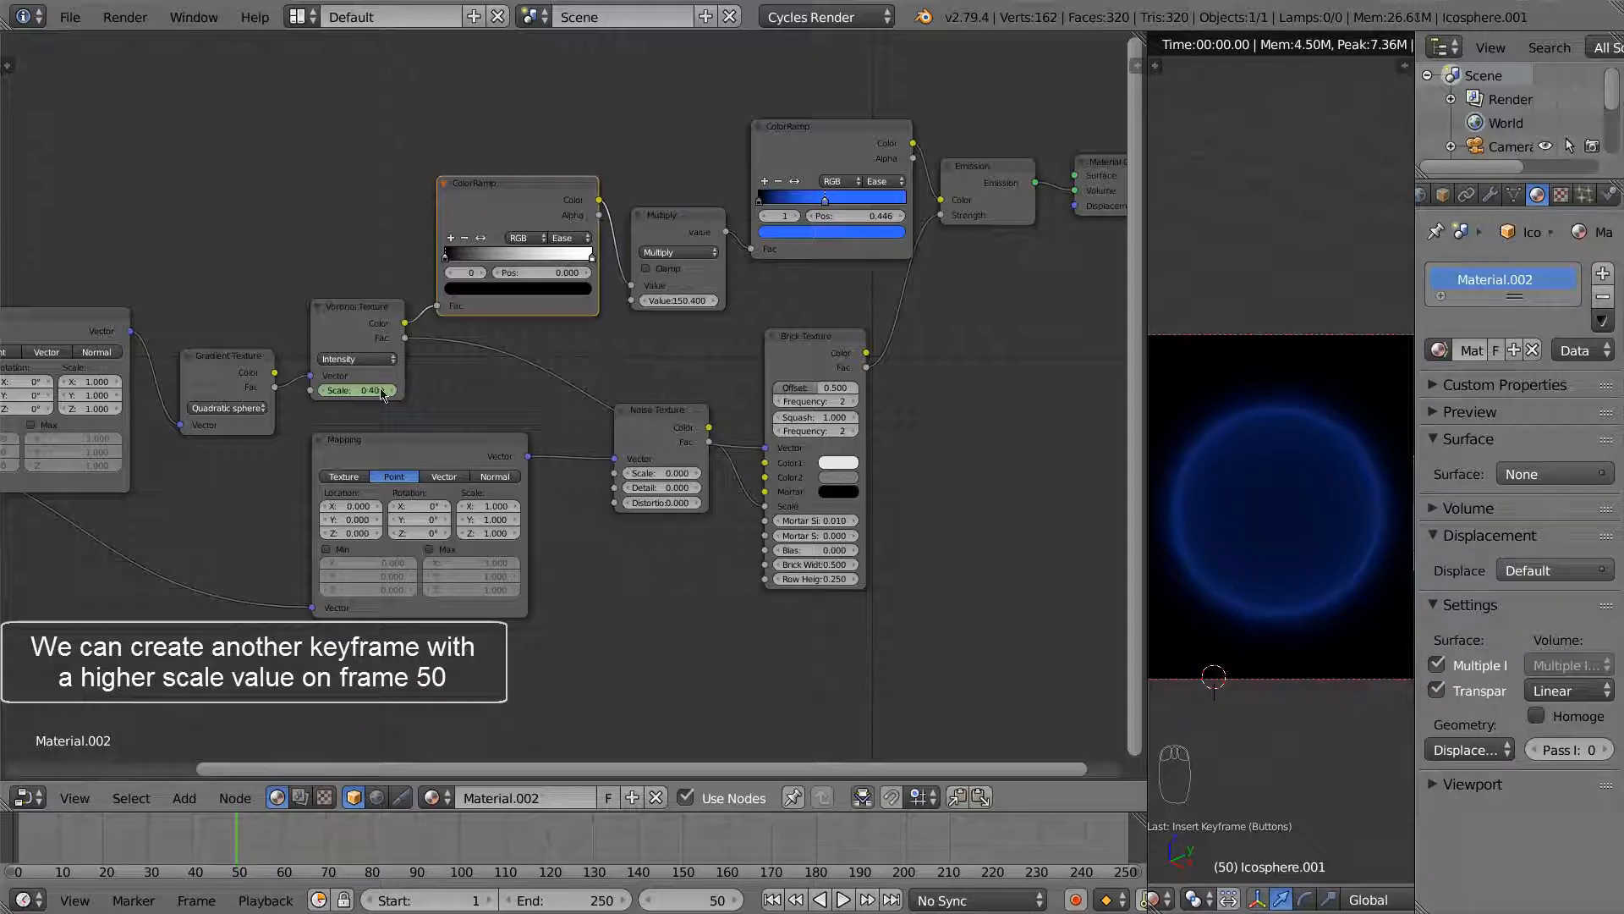
key(i)
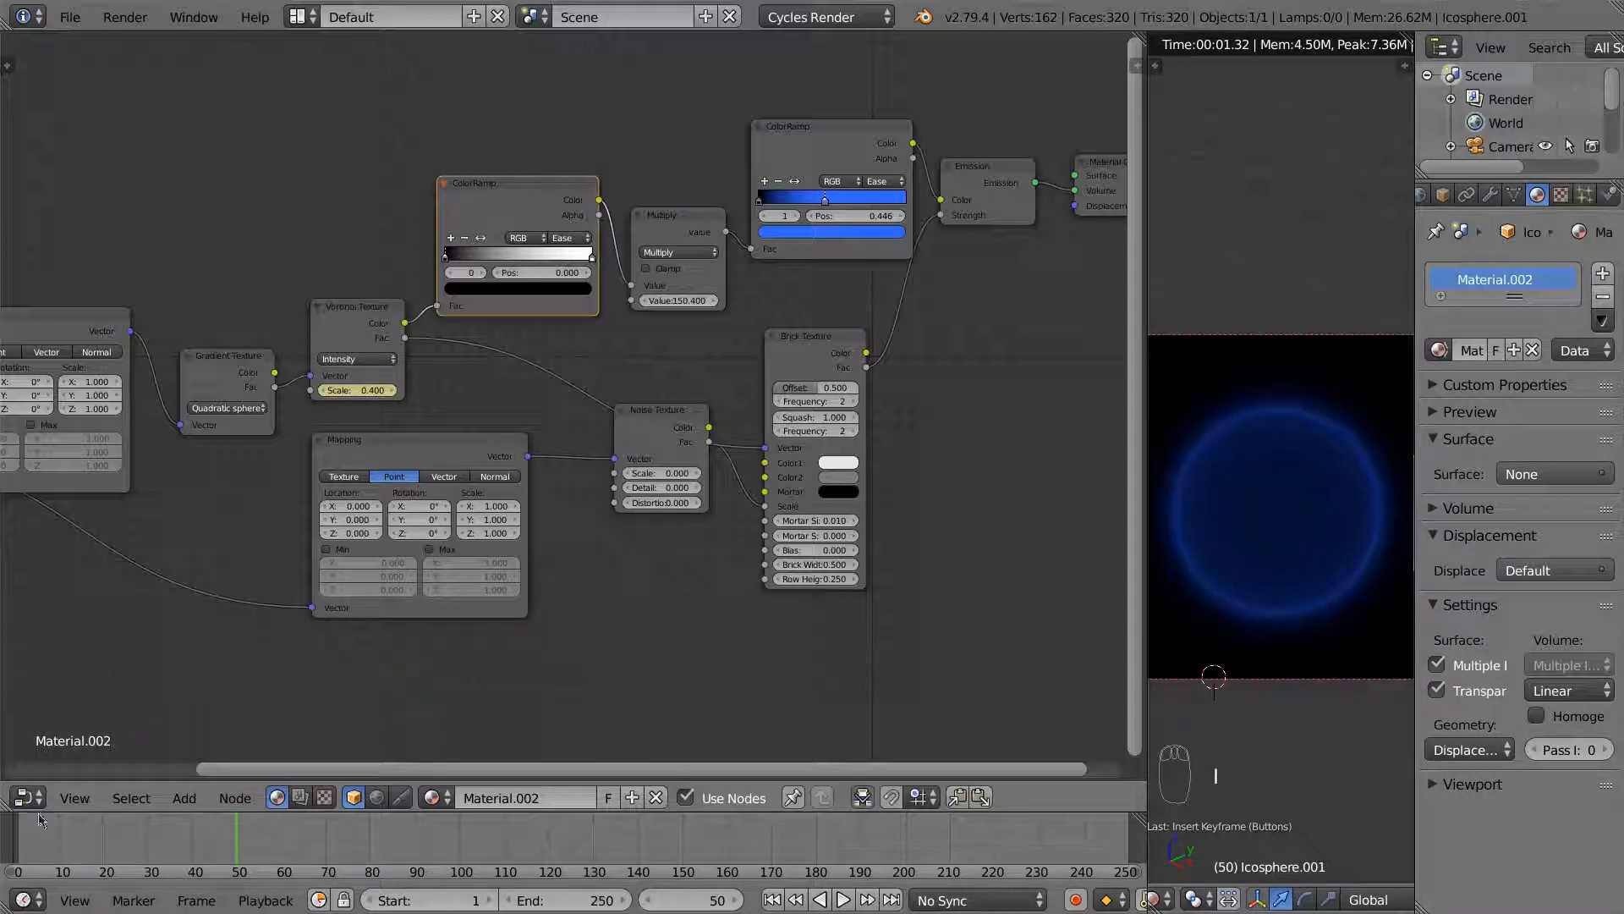
Step: Play the sphere's growth animation twice from the beginning of the timeline, stopping after the second keyframe
click(22, 837)
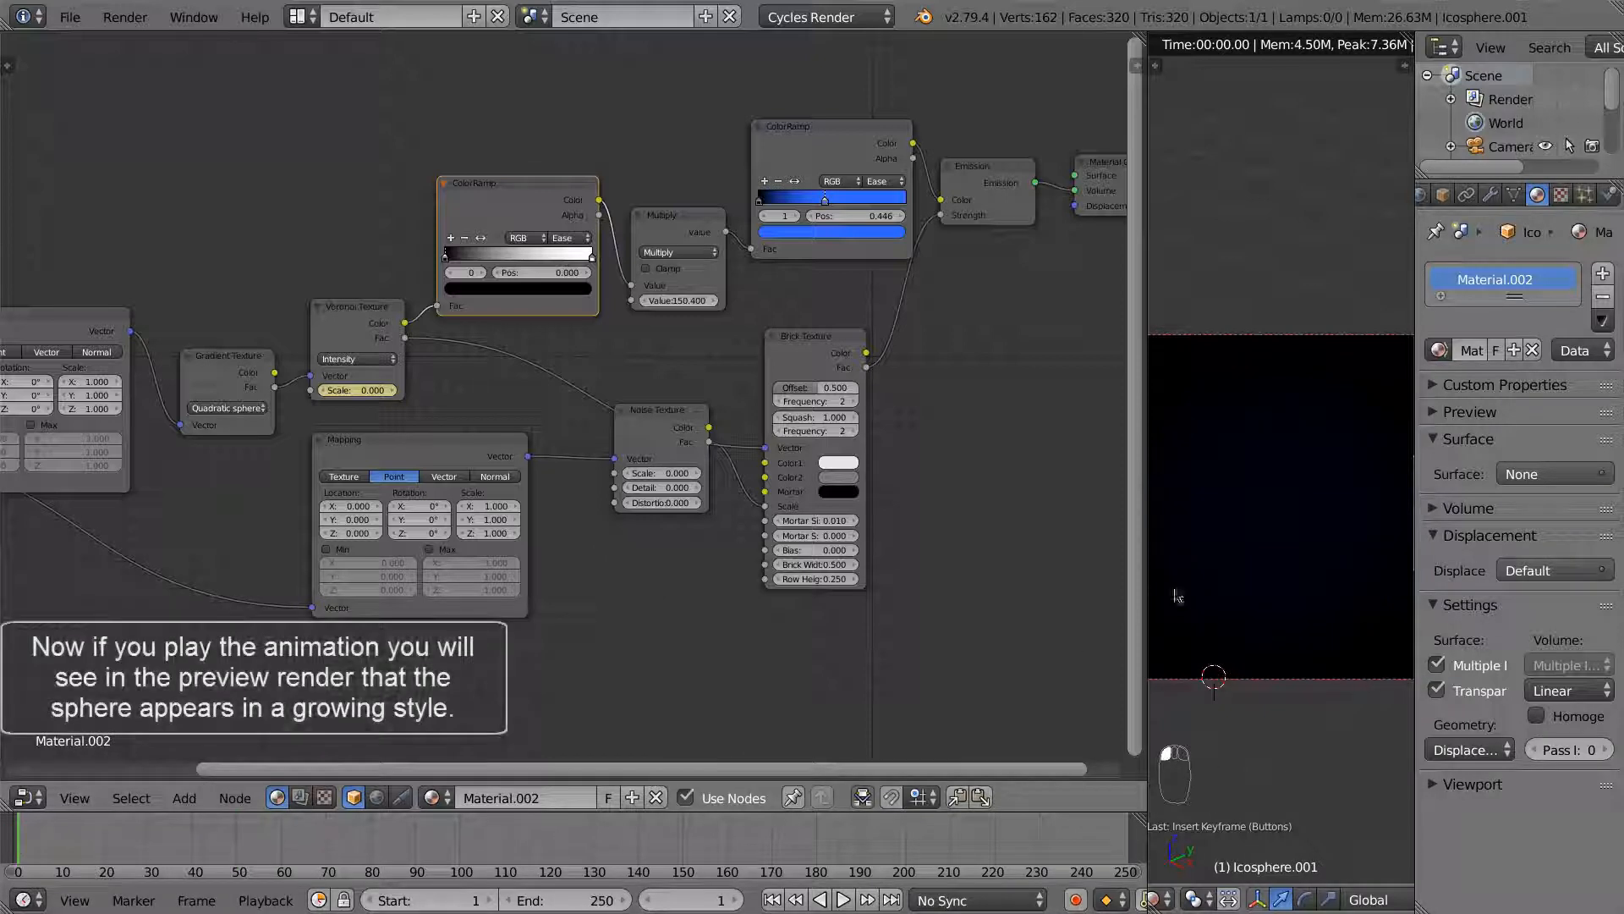
scroll(1331, 455, down, 2)
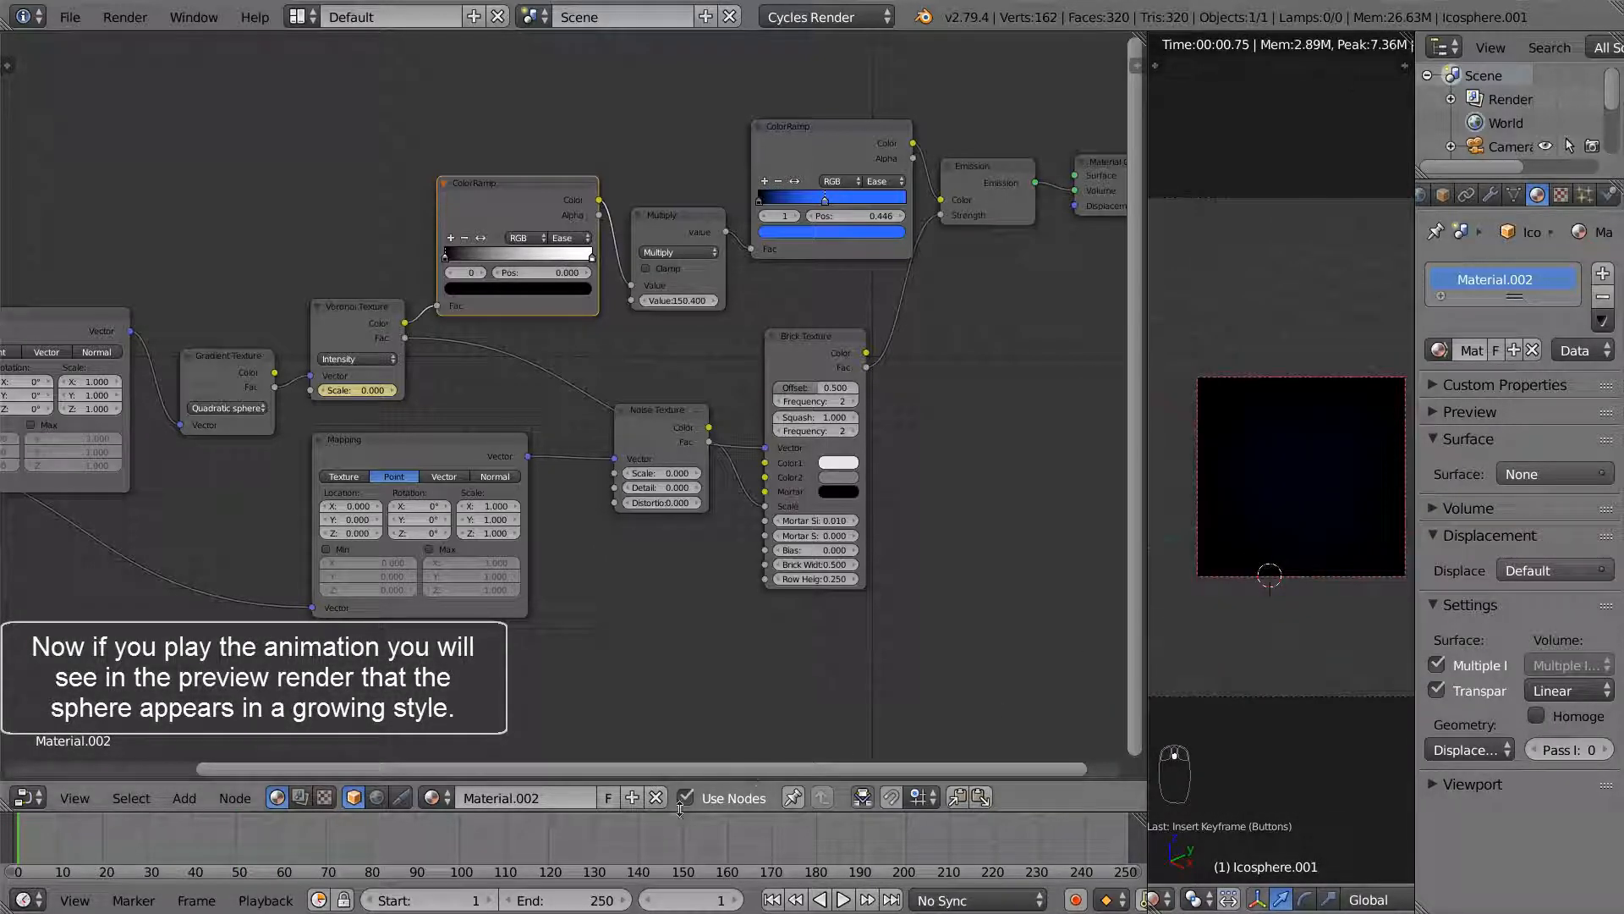
click(843, 900)
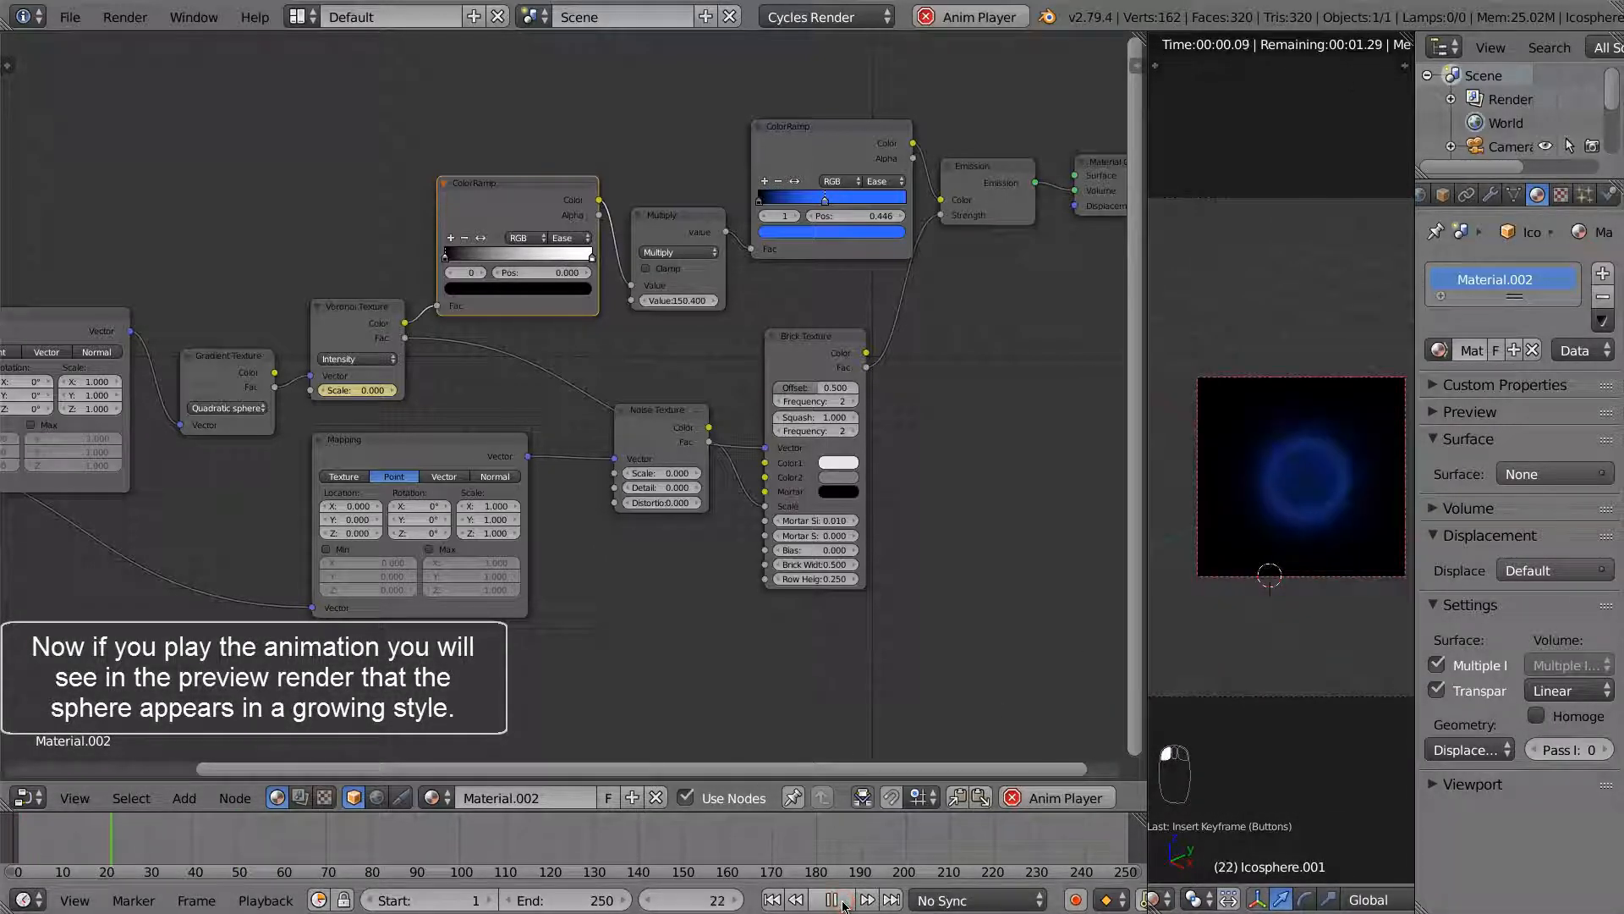
click(843, 900)
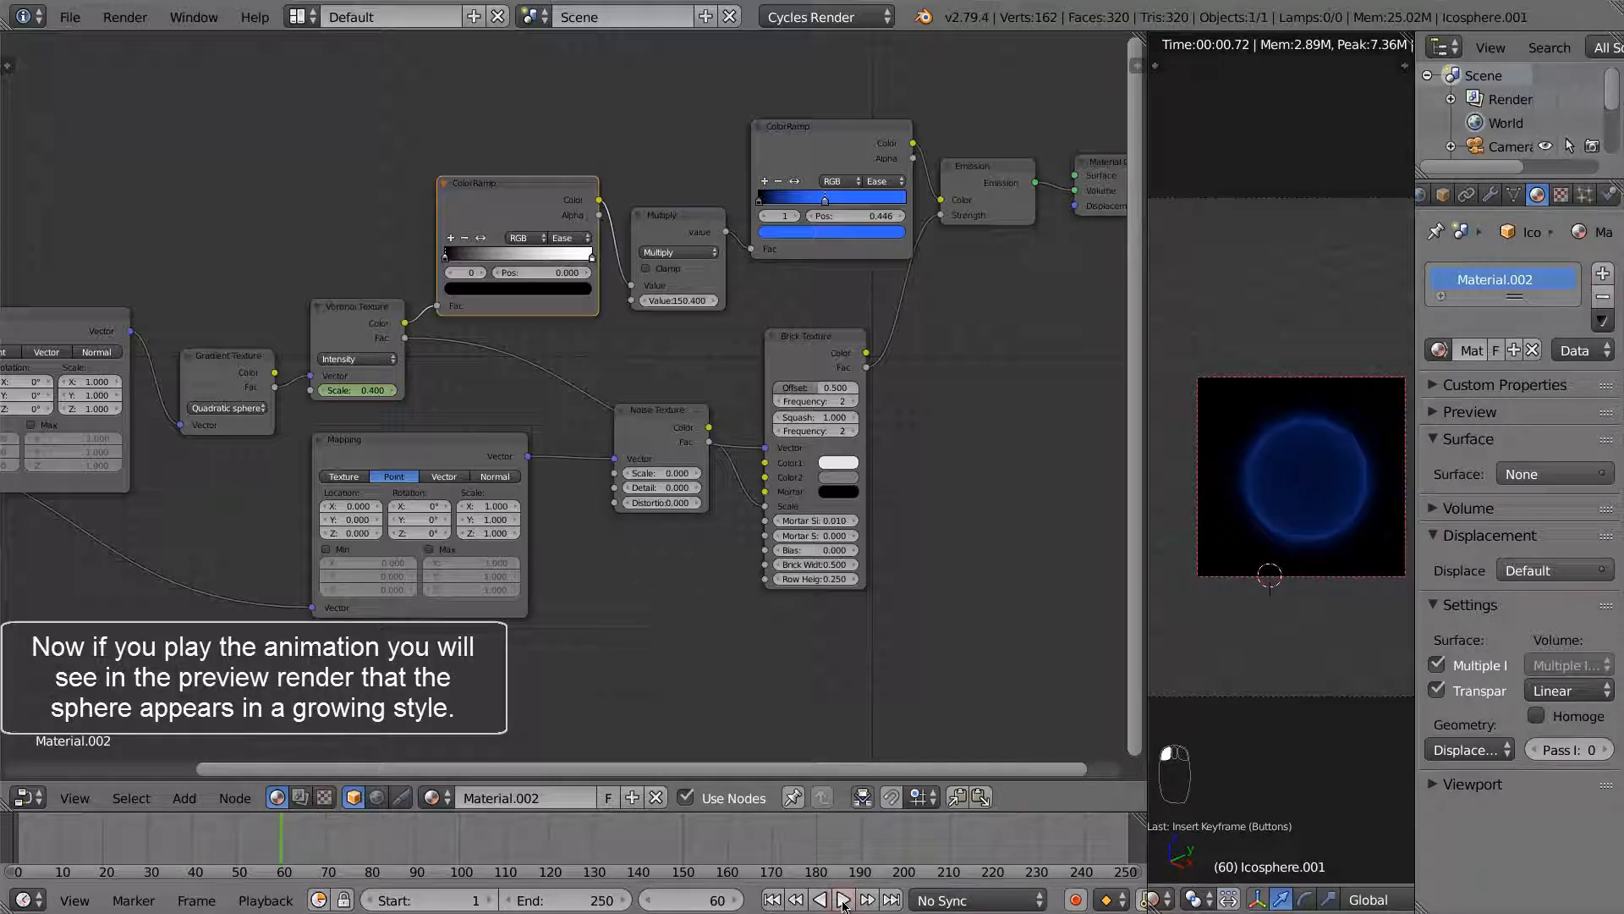
click(14, 846)
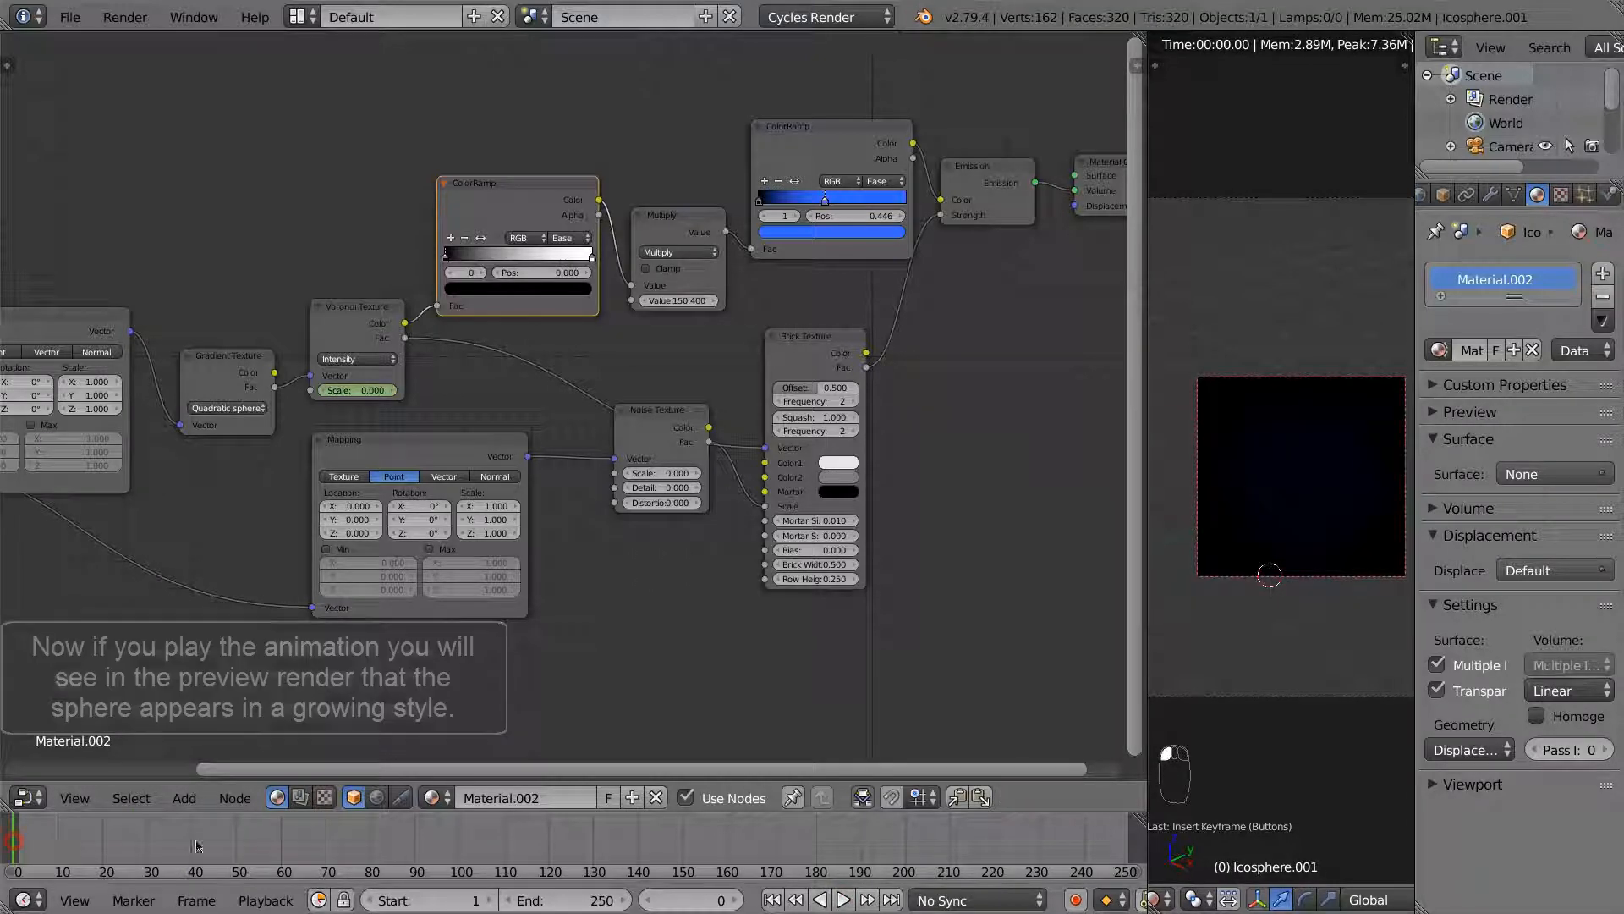
click(846, 901)
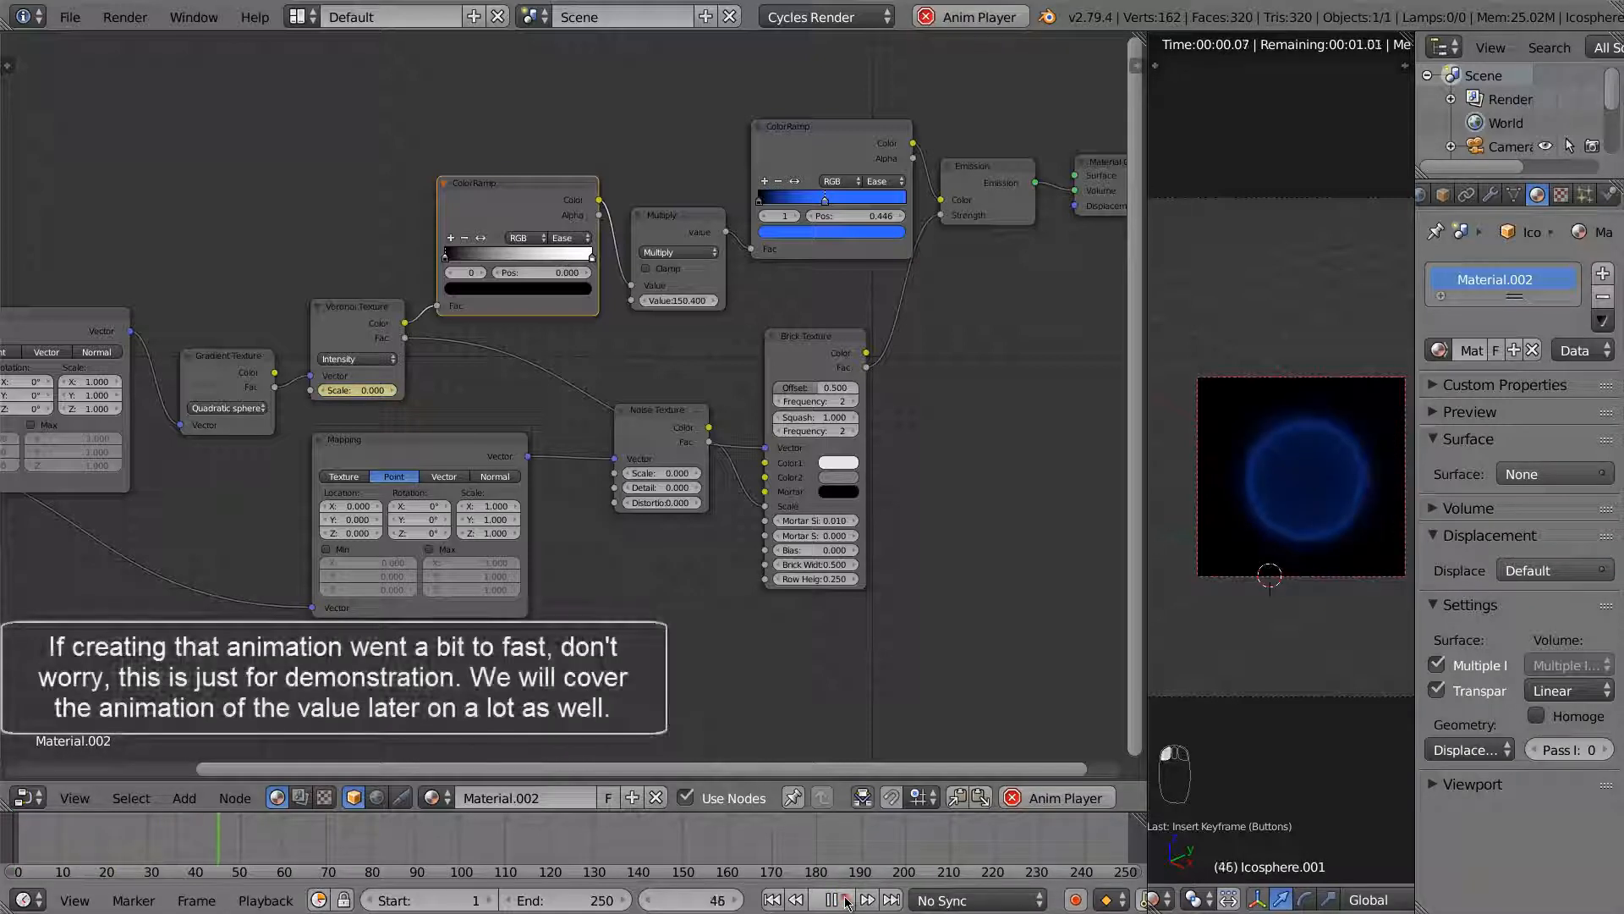
click(846, 902)
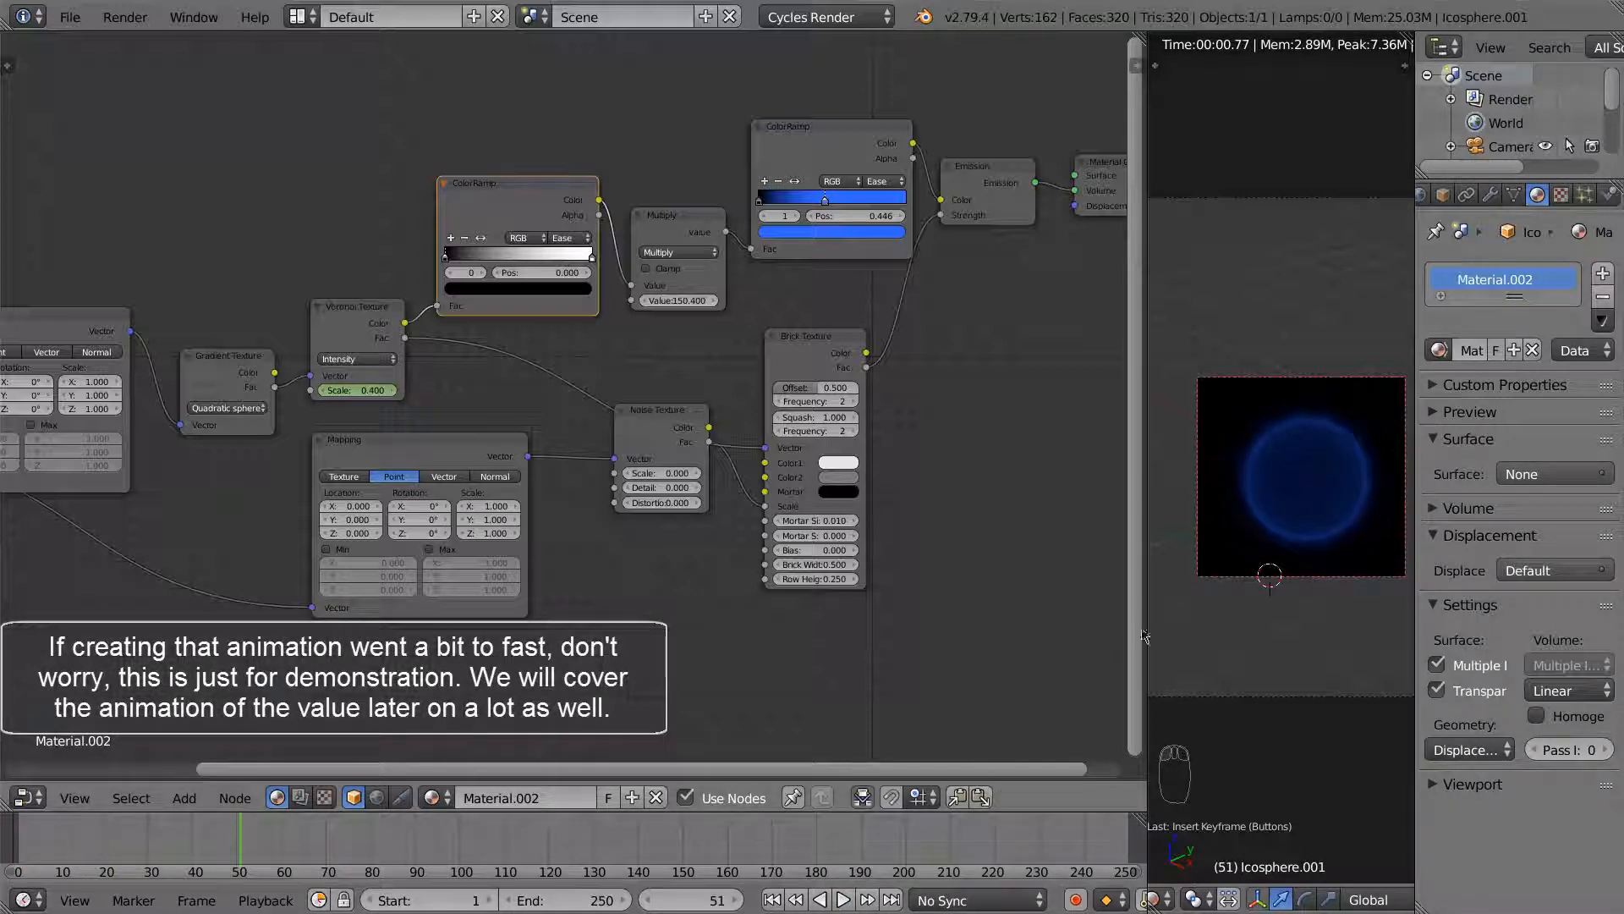
Step: Widen the rendered preview area slightly
drag(1144, 637, 1121, 635)
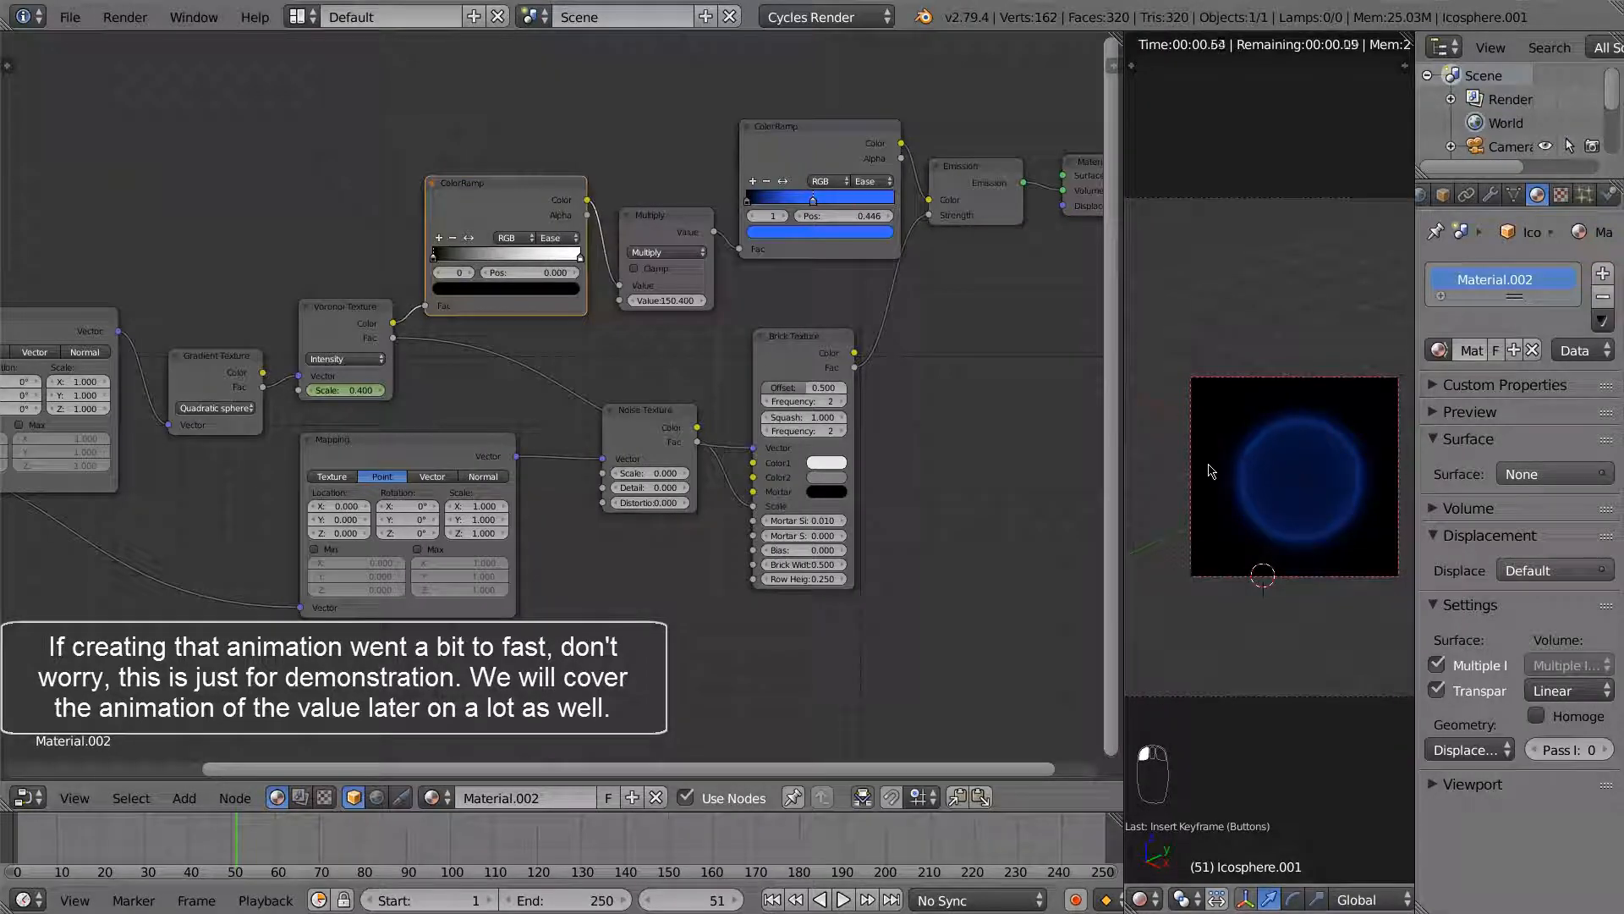
mouse_move(239, 836)
mouse_down()
mouse_move(48, 838)
mouse_move(239, 846)
mouse_up()
scroll(684, 407, down, 3)
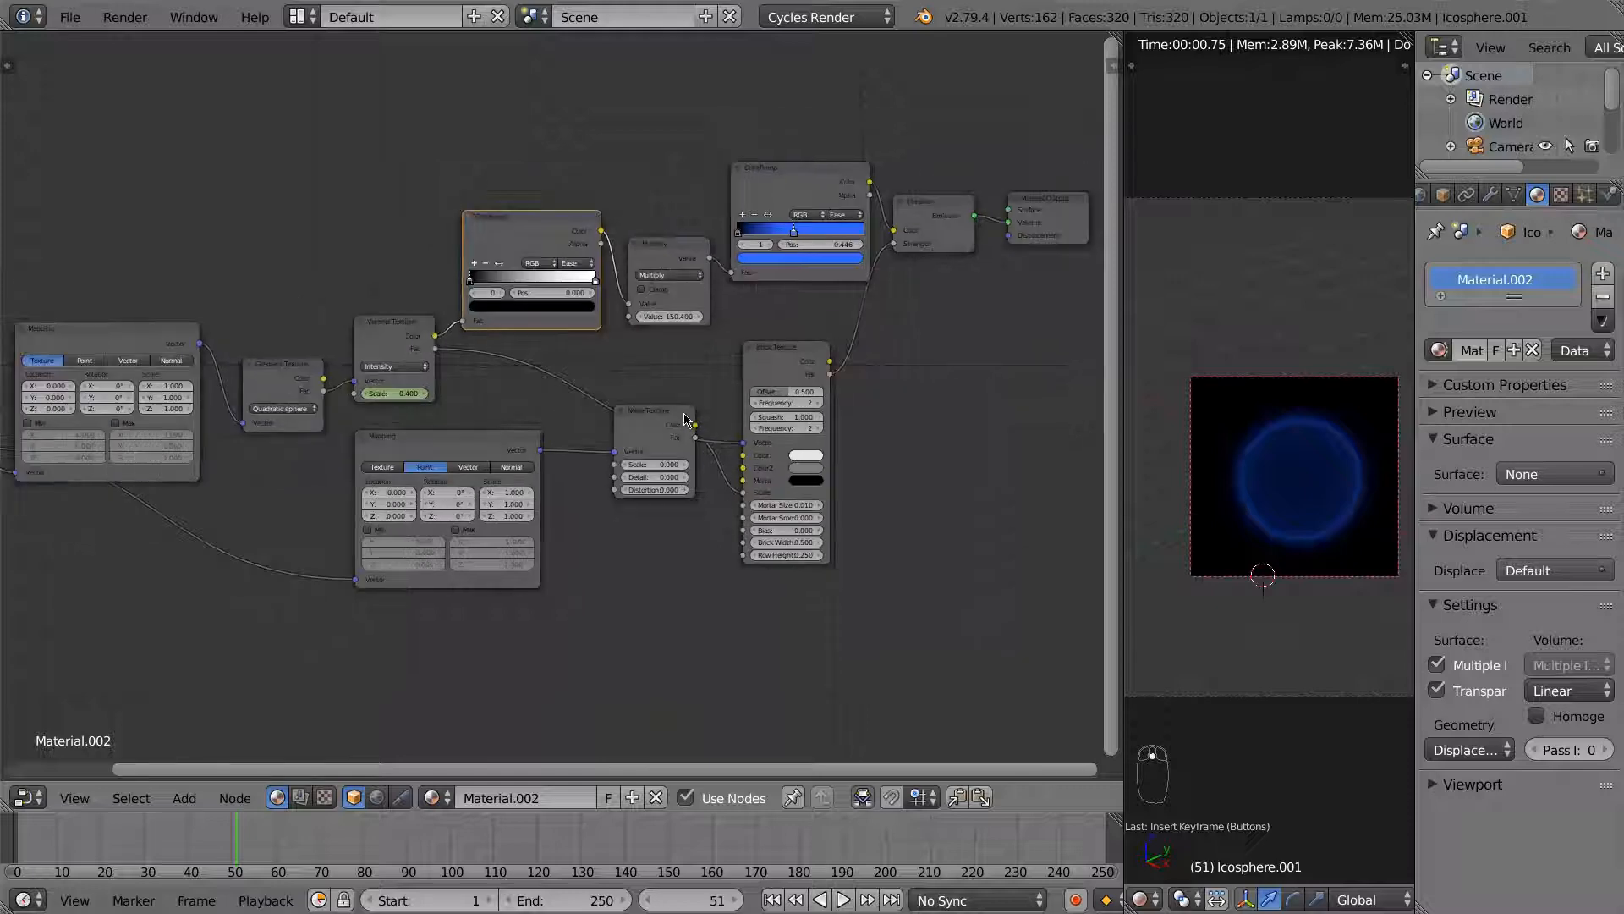
middle_drag(649, 392, 704, 415)
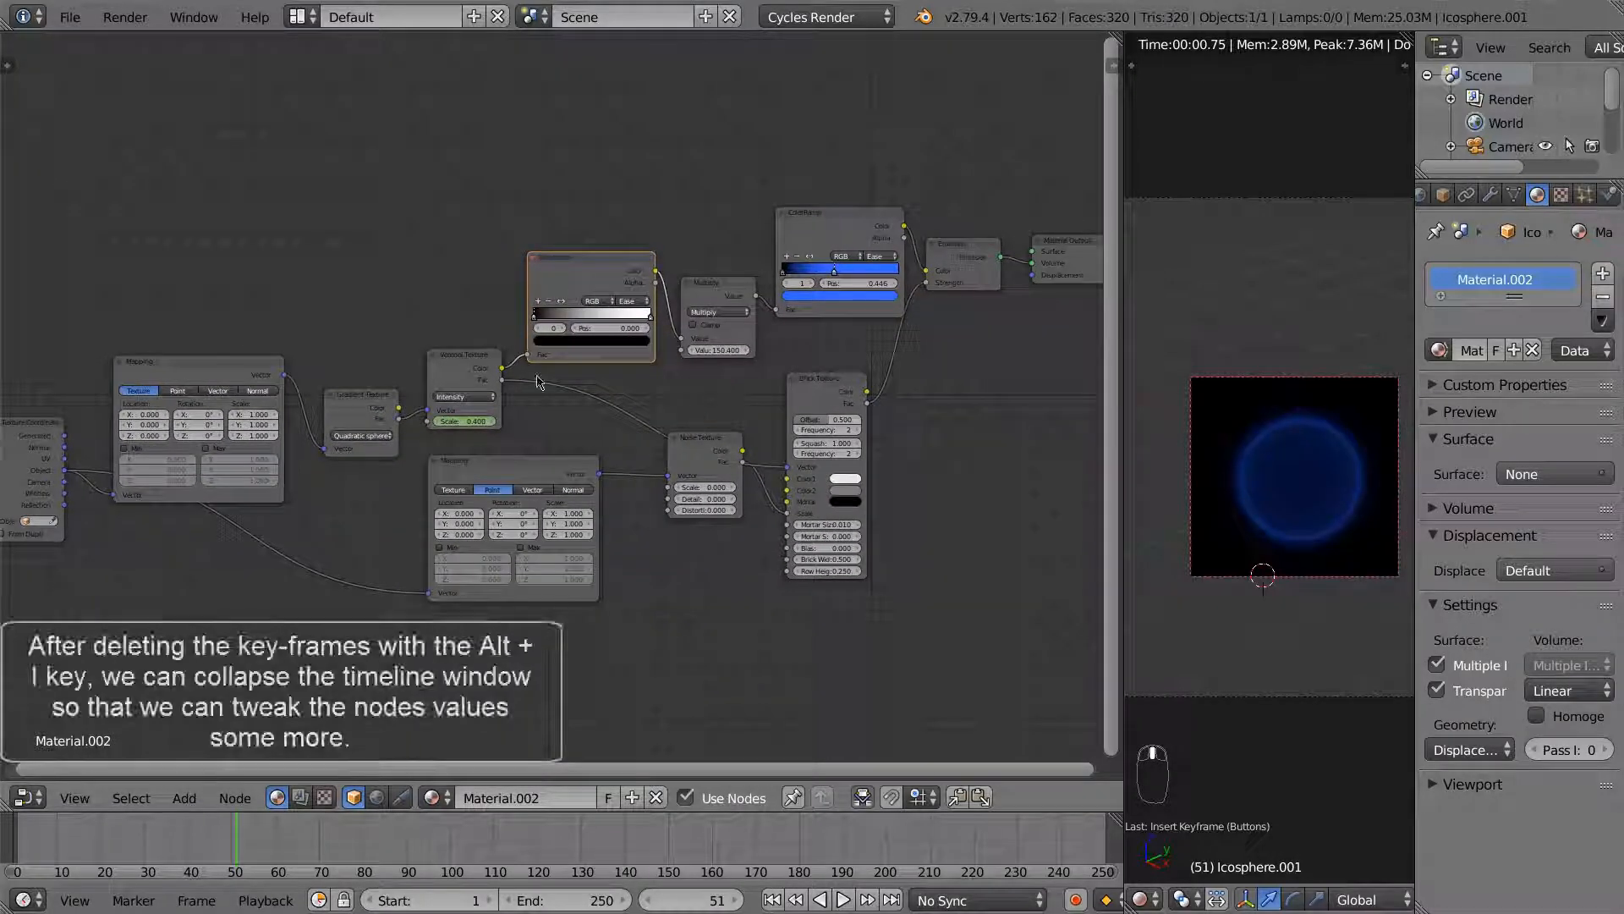
Step: Delete the keyframes on the Voronoi Texture's Scale and collapse the timeline area after returning to frame 1
click(460, 376)
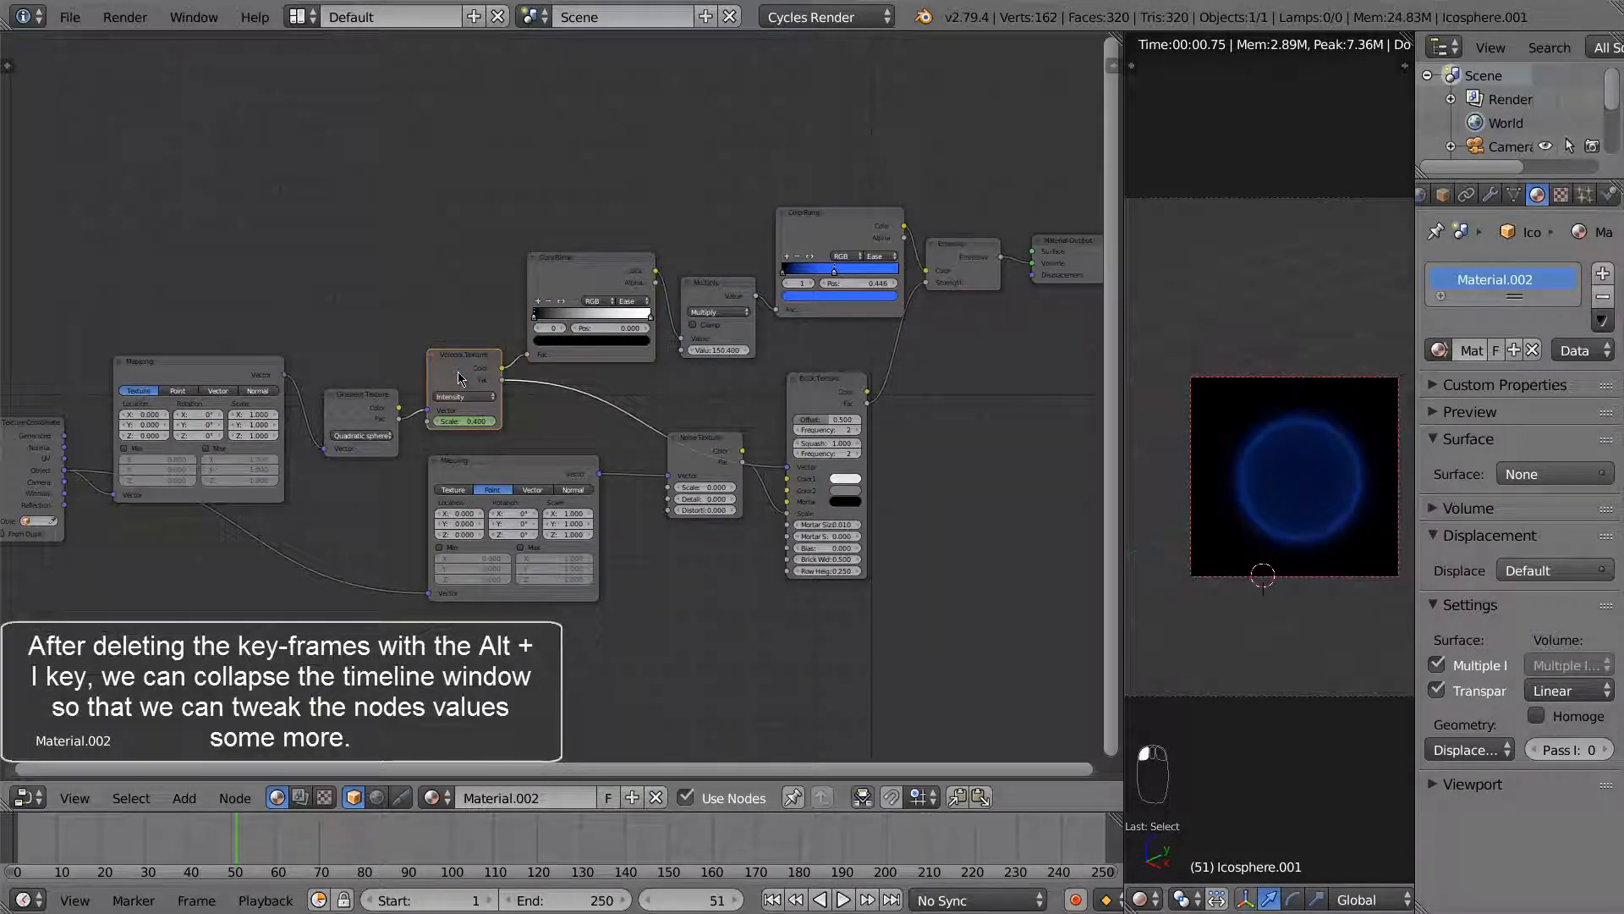
key(alt+i)
key(shift+Left)
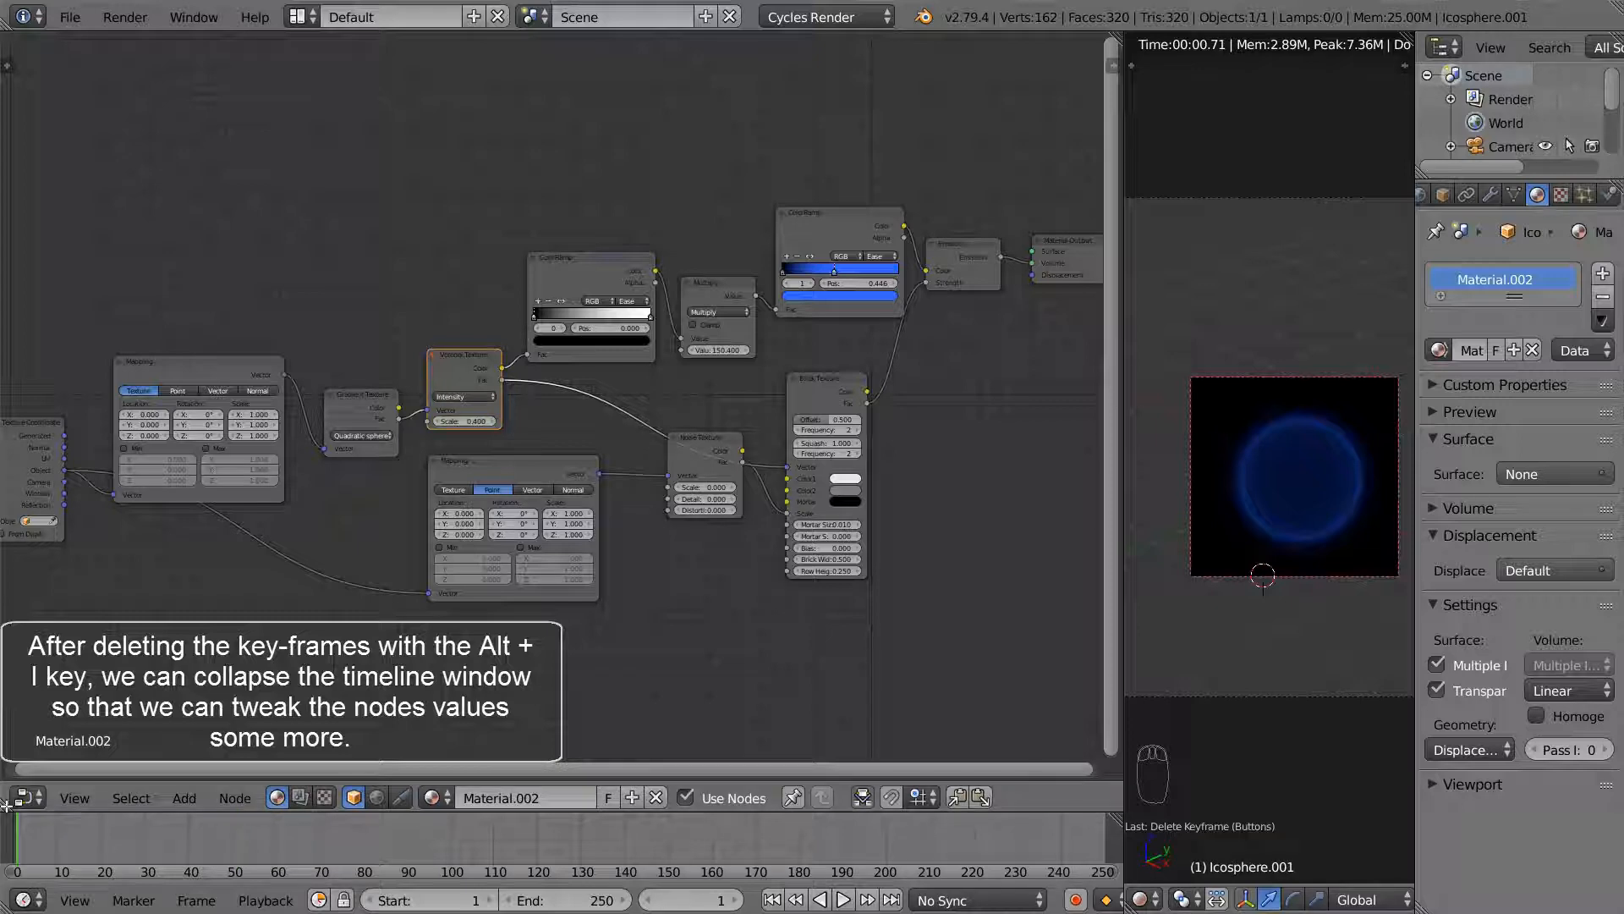
drag(7, 805, 12, 857)
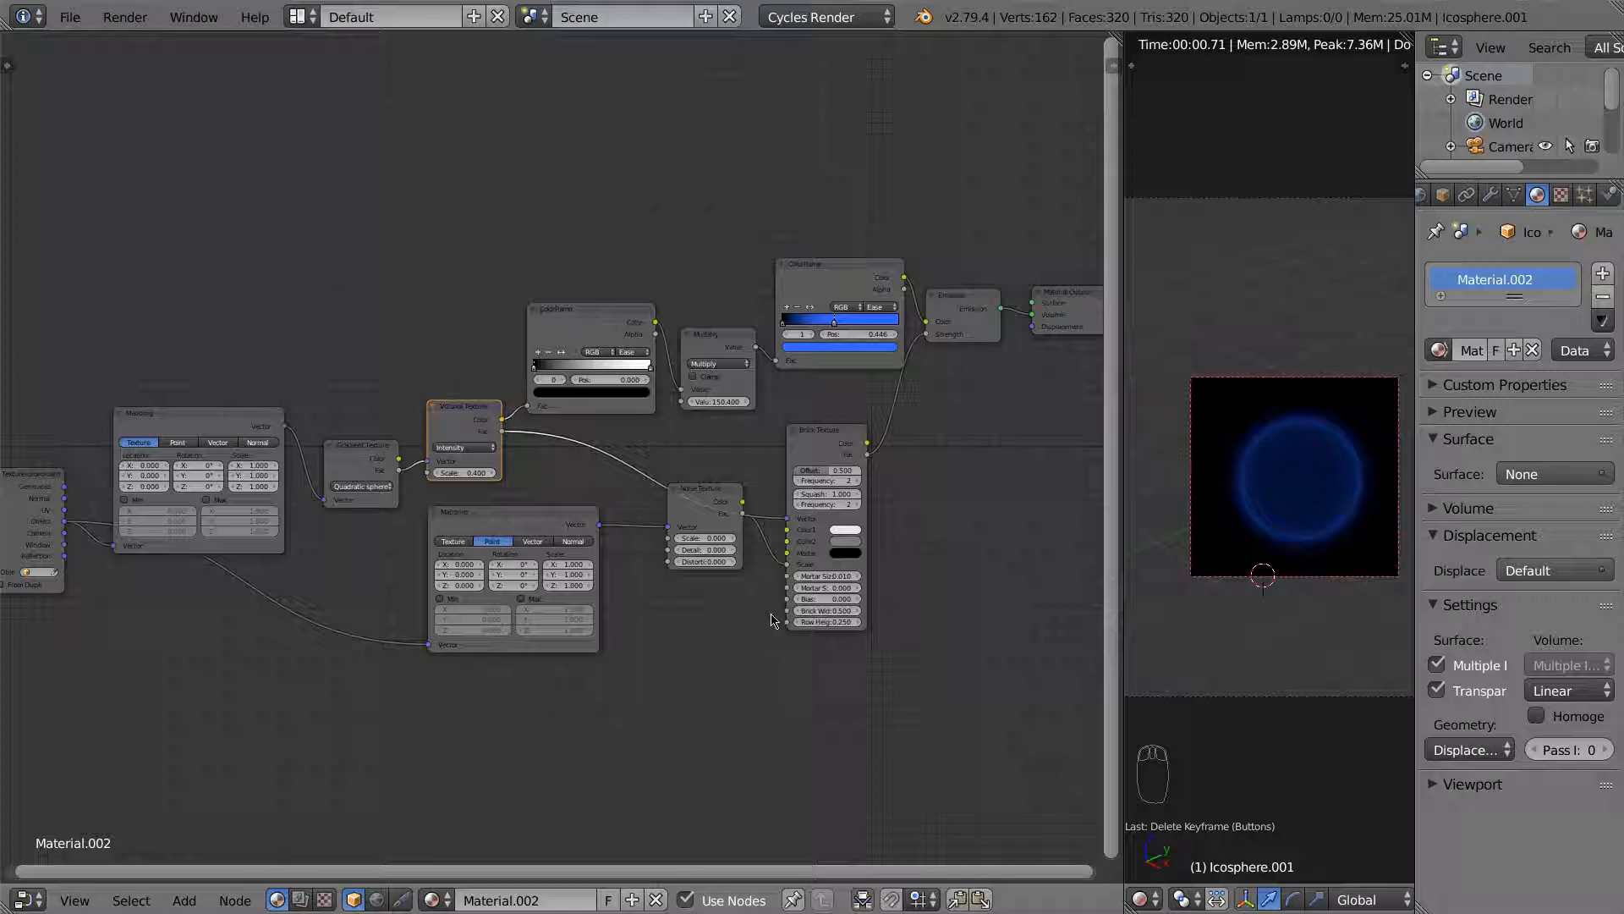
Step: Move the Noise Texture node slightly down so it clears the link between the Voronoi and Brick Texture nodes
drag(716, 498, 708, 521)
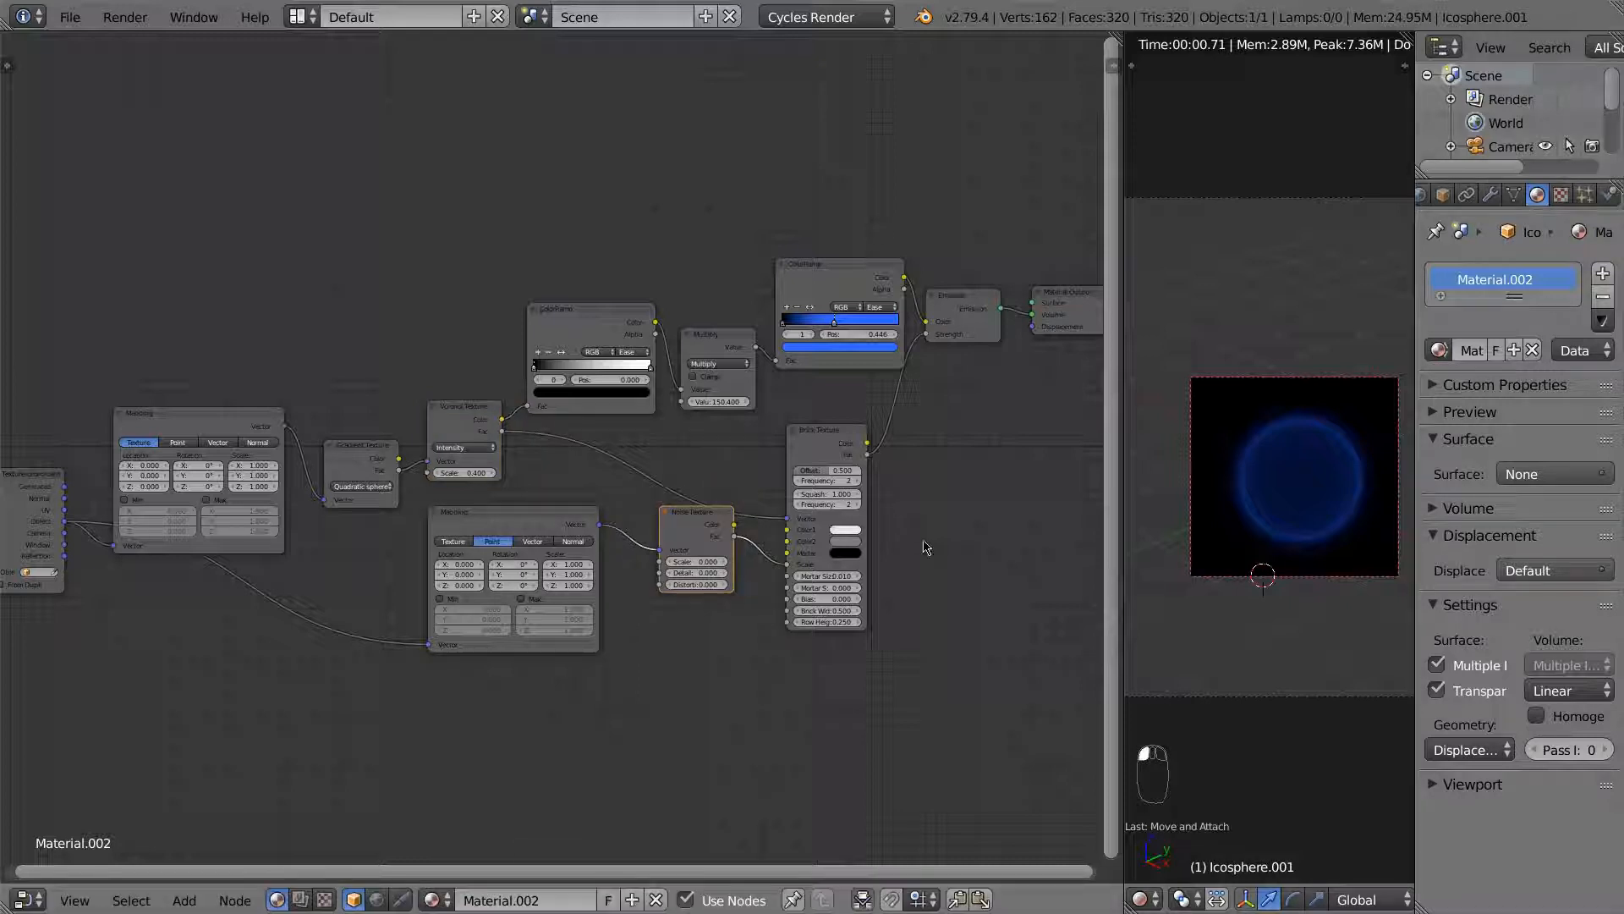
scroll(1318, 471, up, 1)
scroll(1320, 482, up, 1)
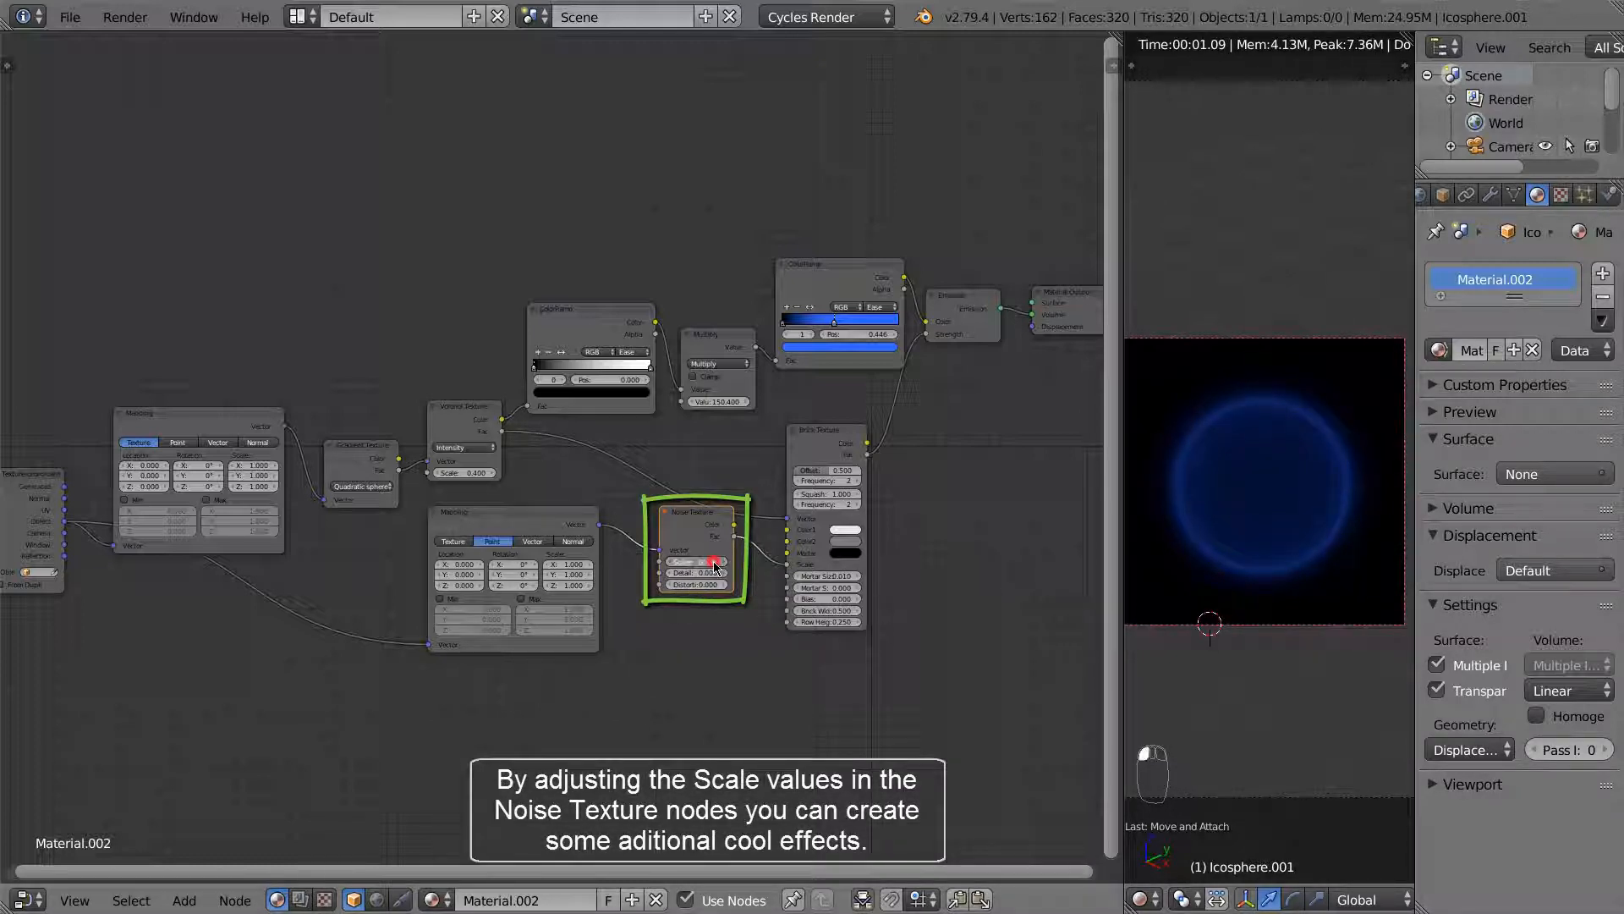
Step: Set the Noise Texture's Scale to 1.210, then adjust the Mapping node feeding it: X location 5.750 and a changed Z rotation
drag(717, 564, 811, 593)
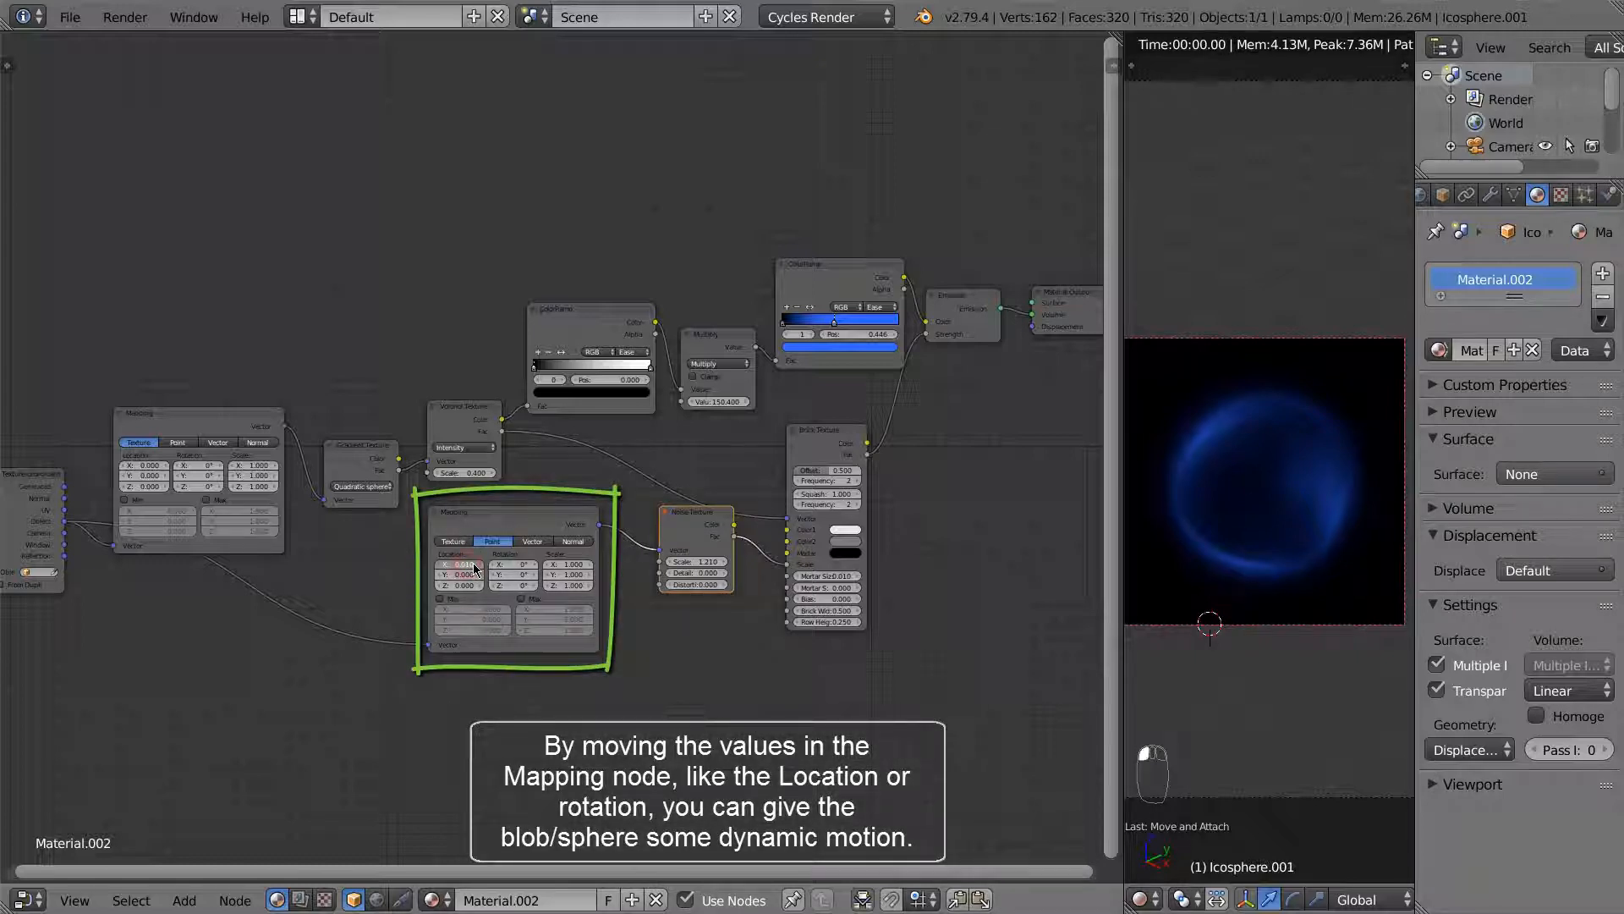
drag(482, 565, 918, 614)
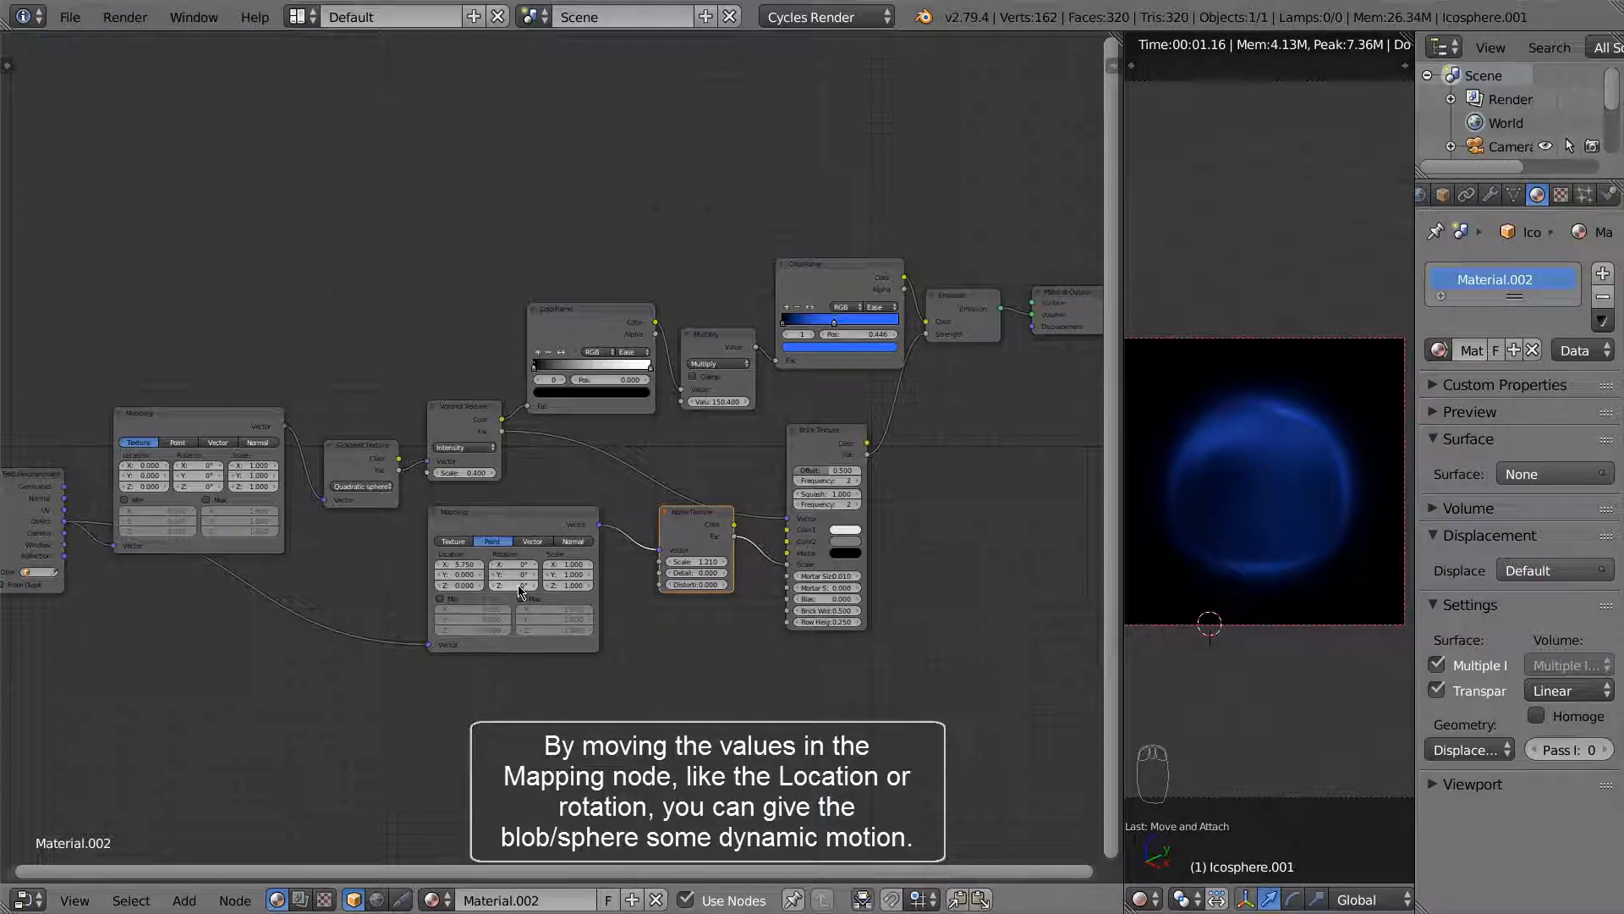
drag(518, 587, 540, 594)
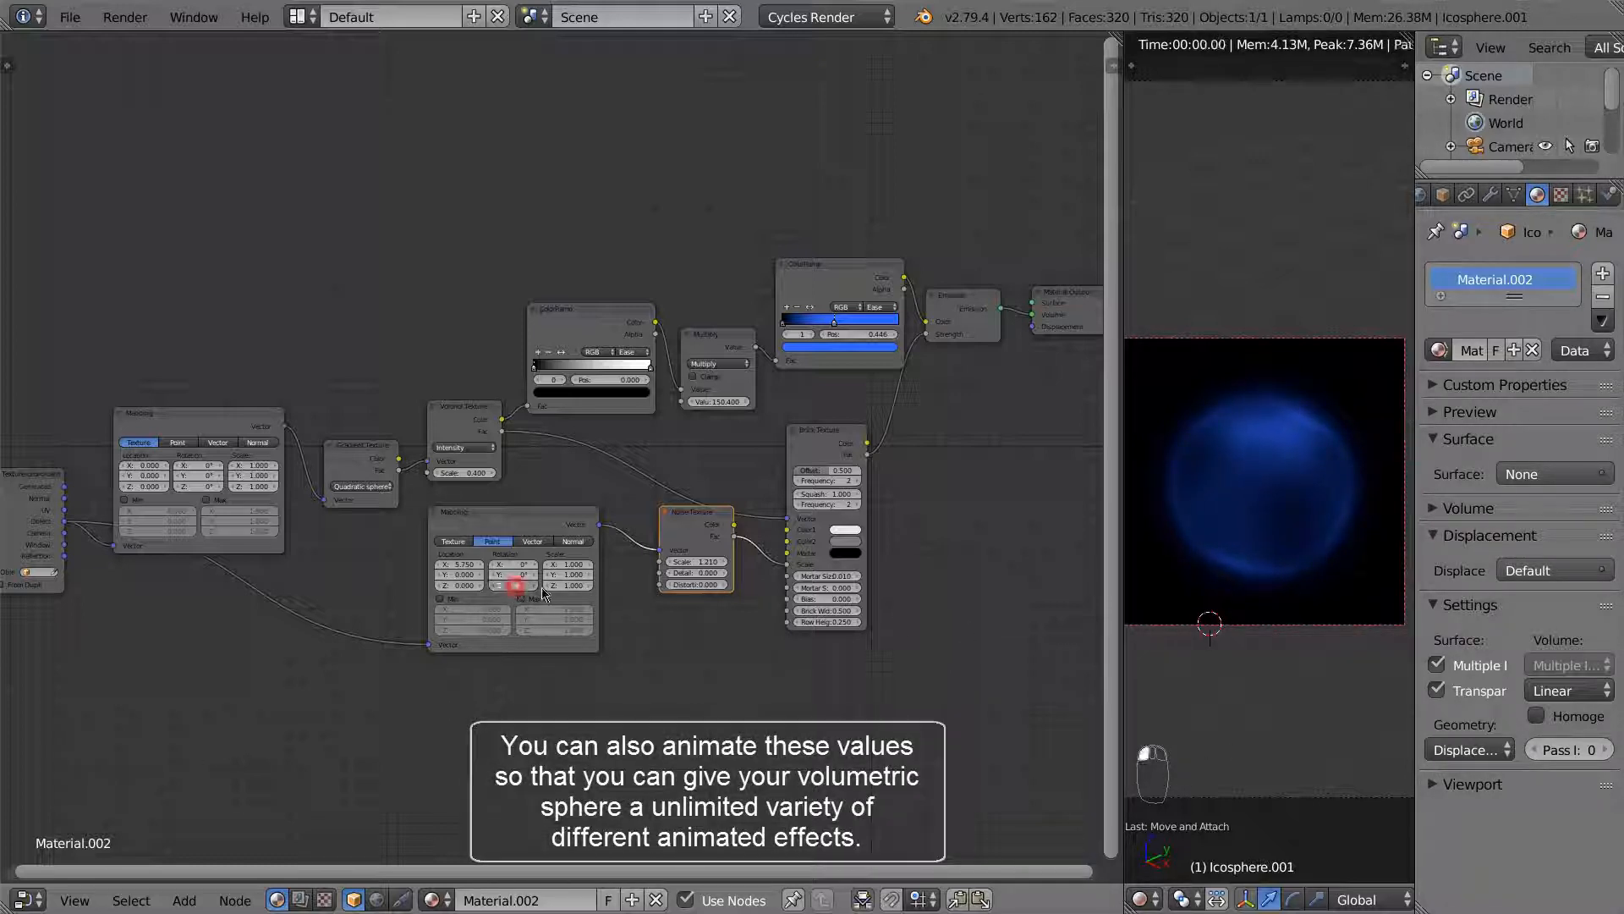
drag(605, 603, 1193, 754)
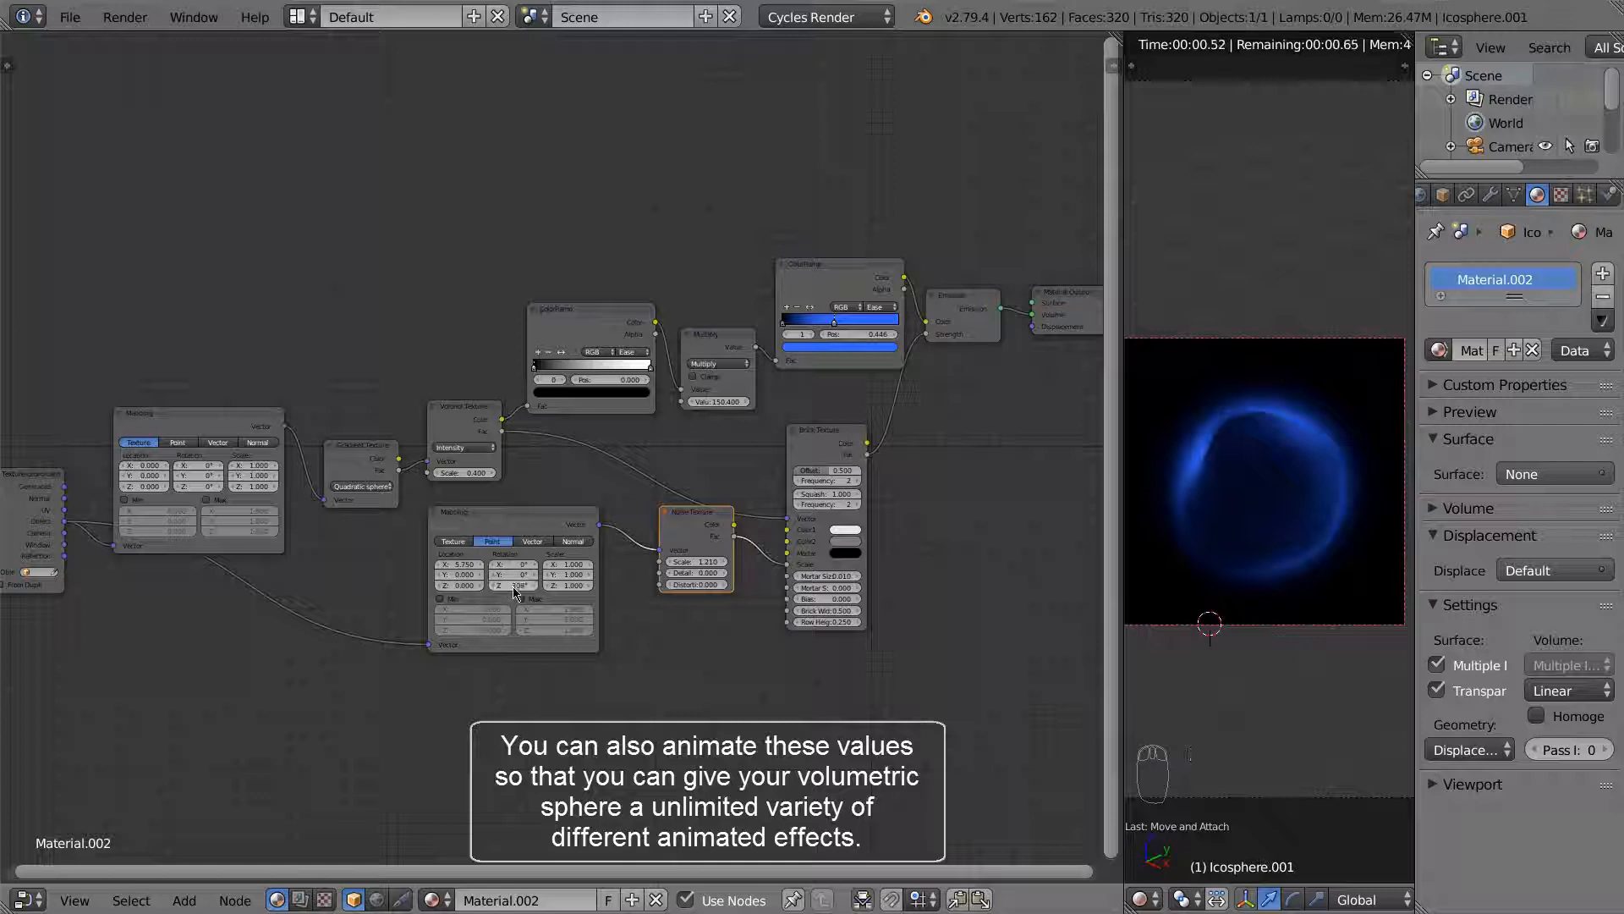
Step: Set a tighter render border around the glowing sphere in the camera view
key(ctrl+b)
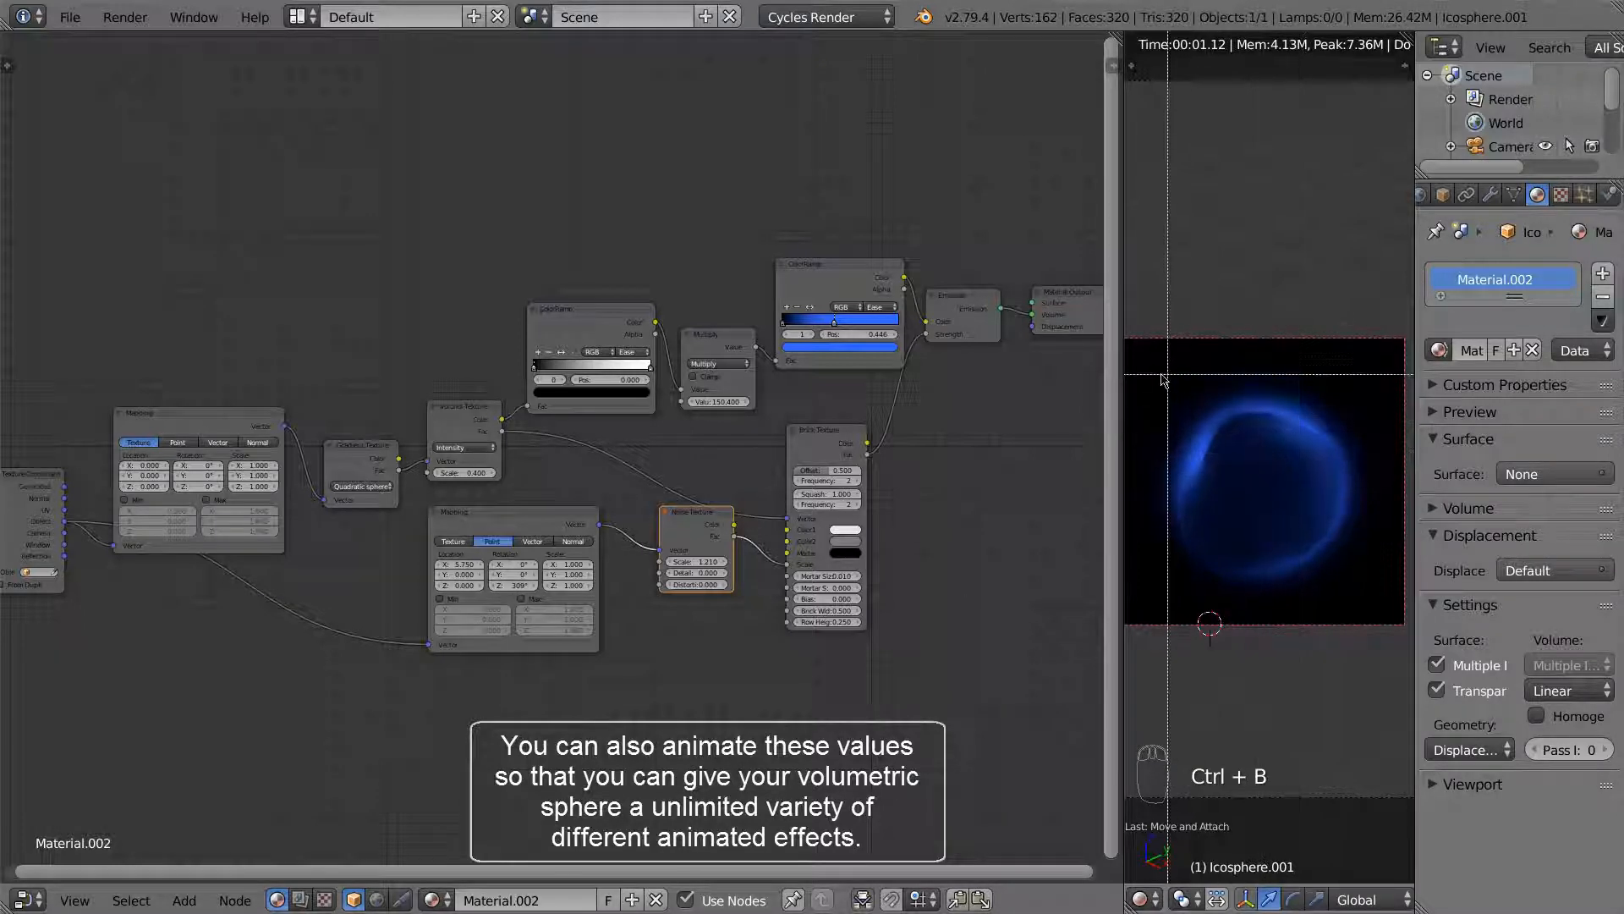
drag(1141, 374, 1366, 596)
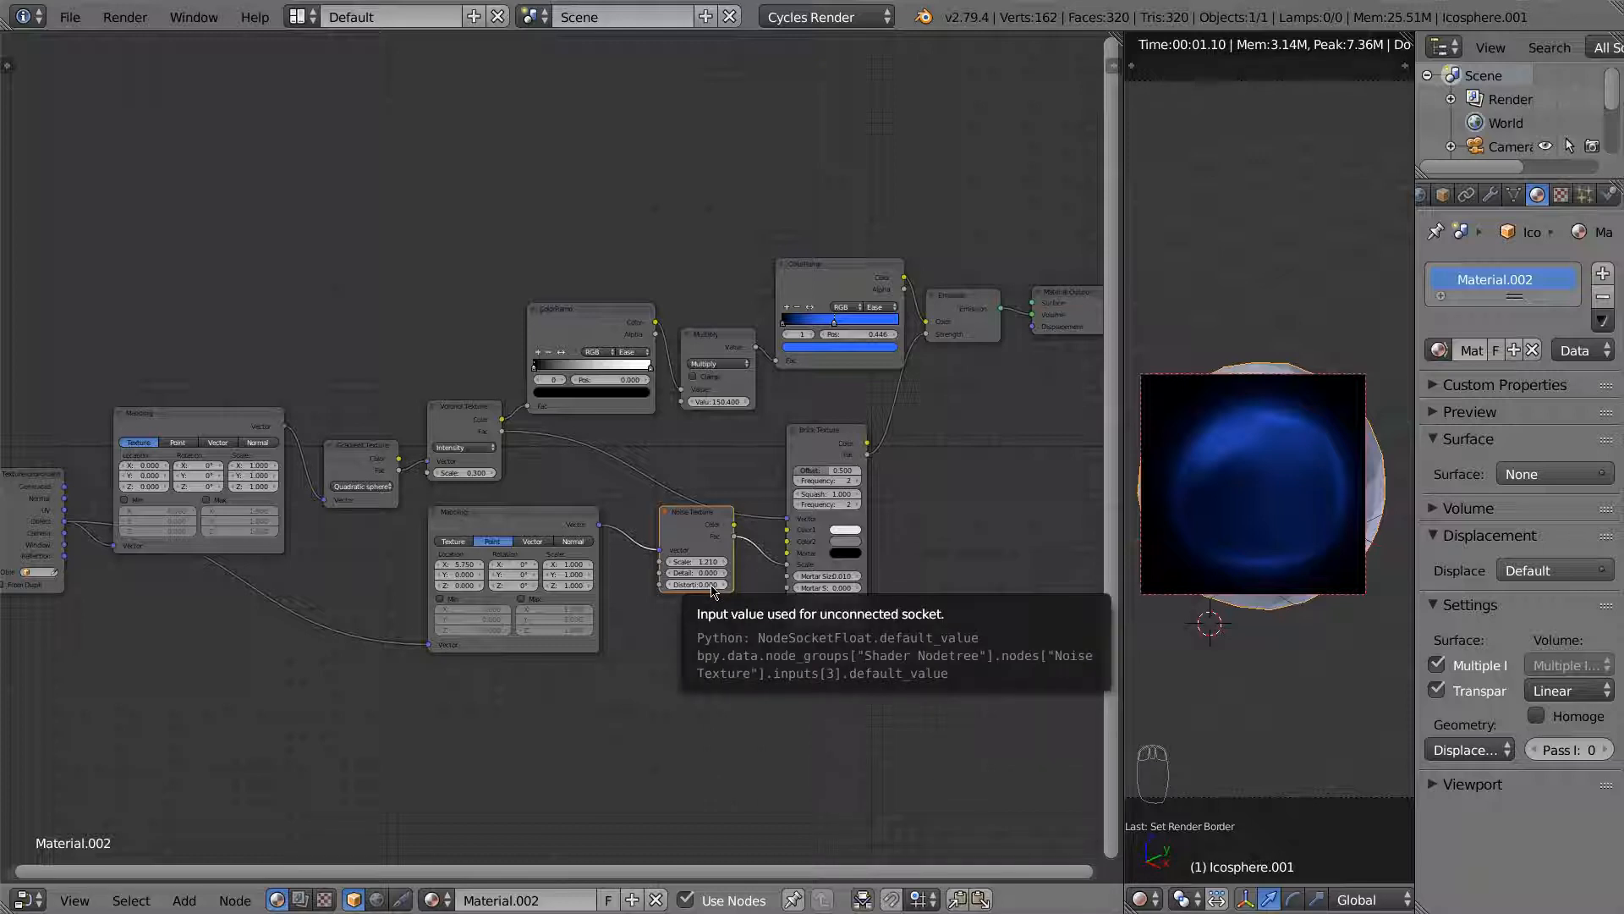
Step: Try a high Distortion value on the Noise Texture node, then reset it to 0
drag(713, 589, 777, 617)
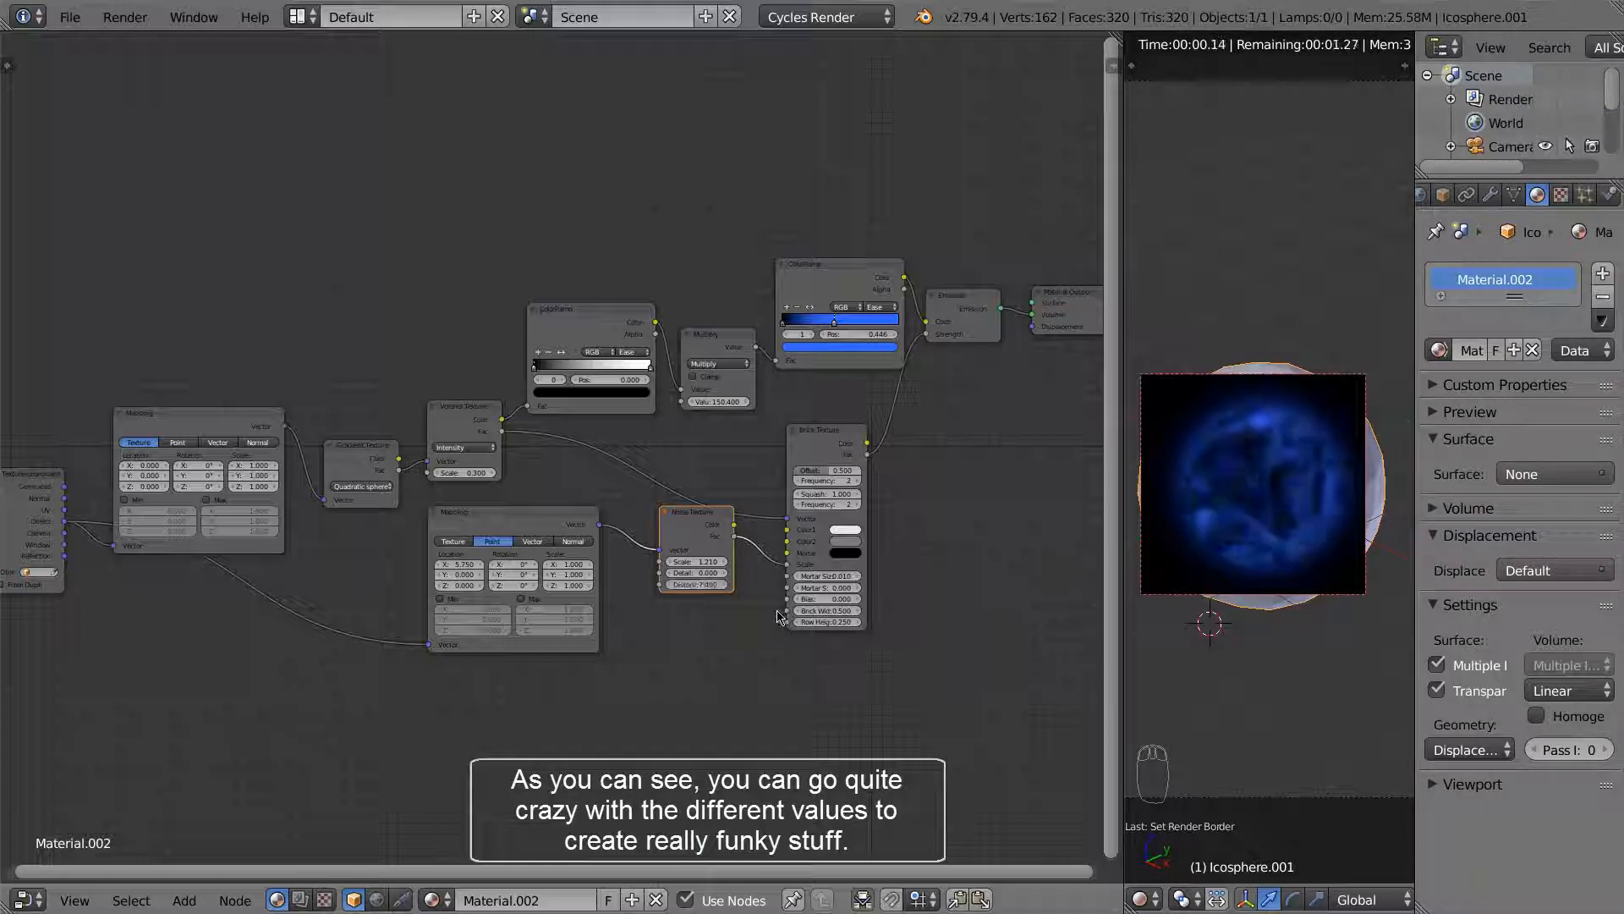
double_click(701, 584)
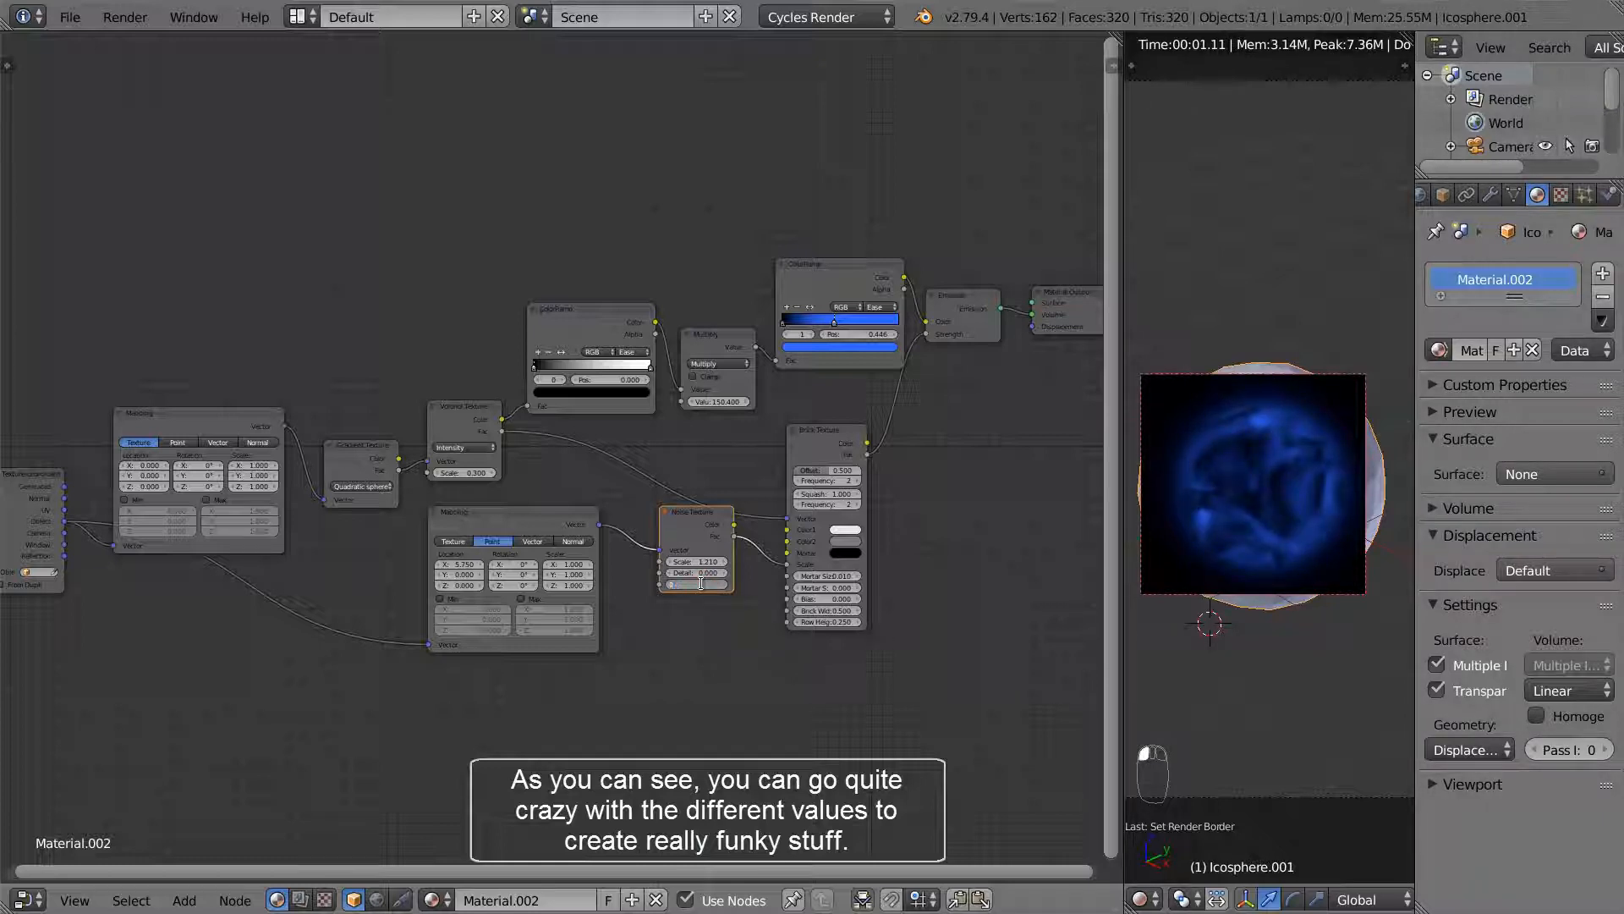
text(0)
key(Return)
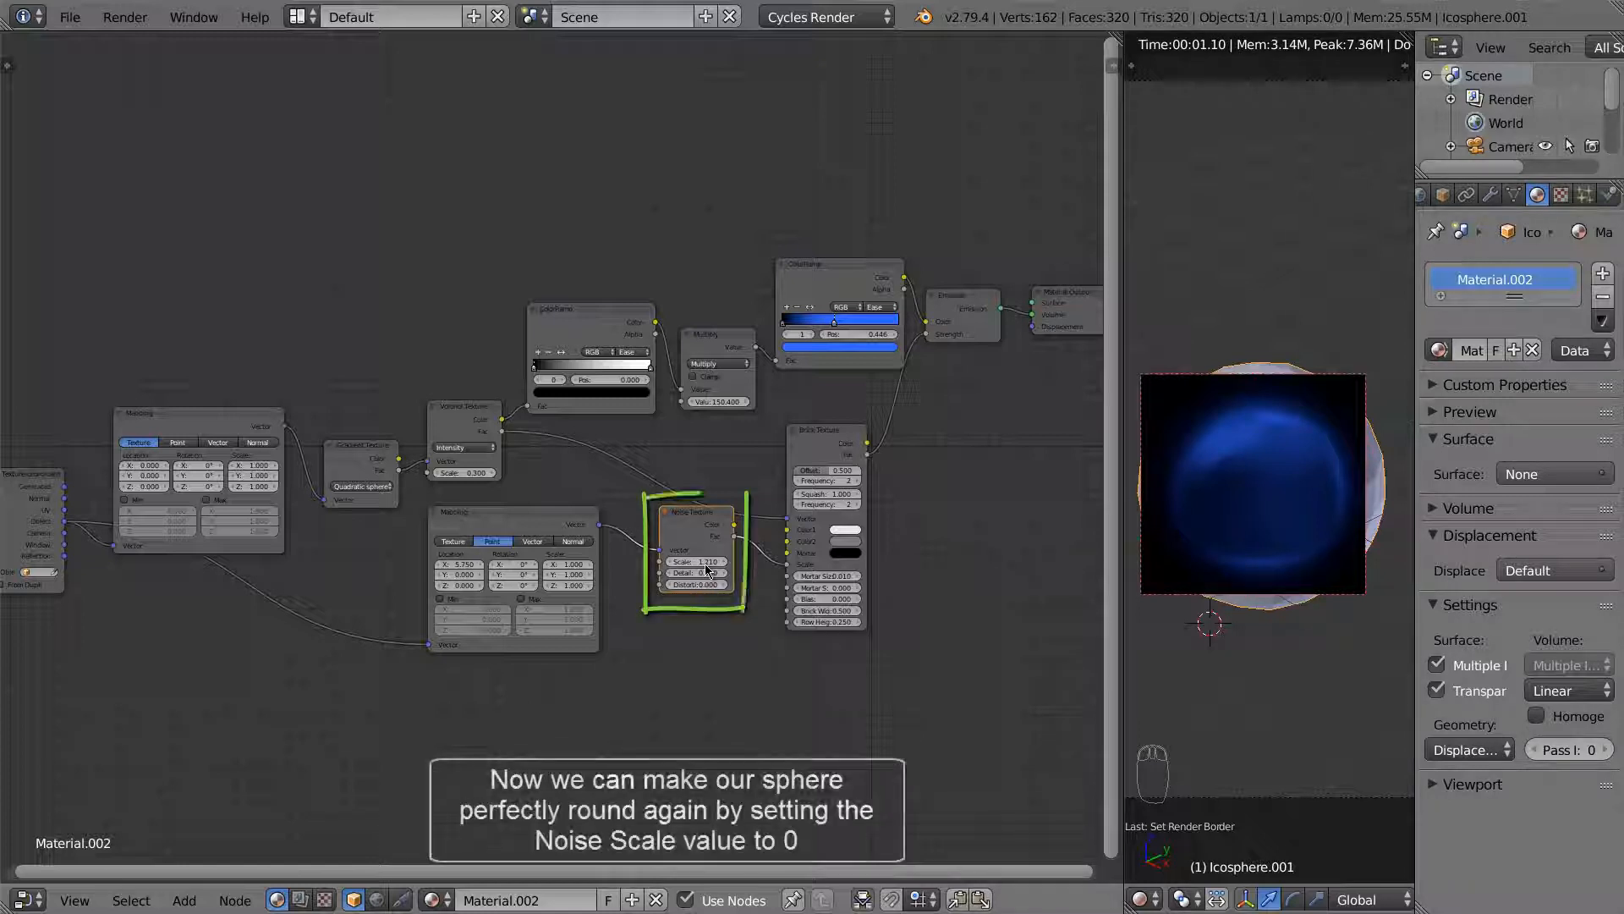
Step: Set the Noise Texture's Scale to 0 to make the sphere perfectly round
double_click(704, 560)
text(0)
key(Return)
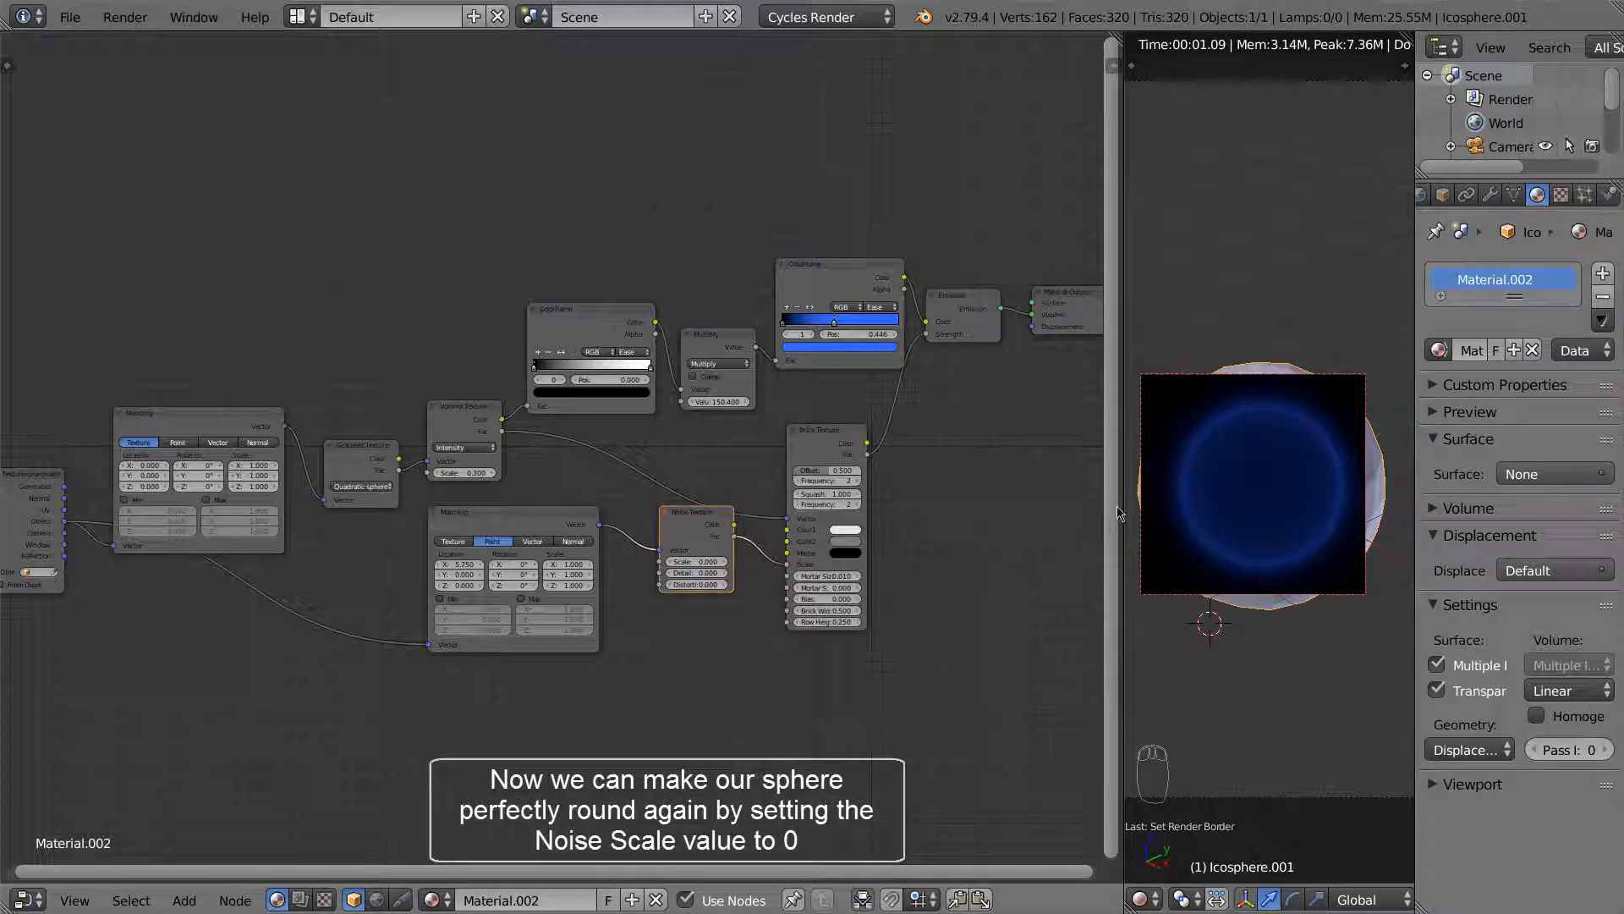
Step: Widen the 3D view and show the first layer's objects together with the current layer
drag(1123, 505, 956, 505)
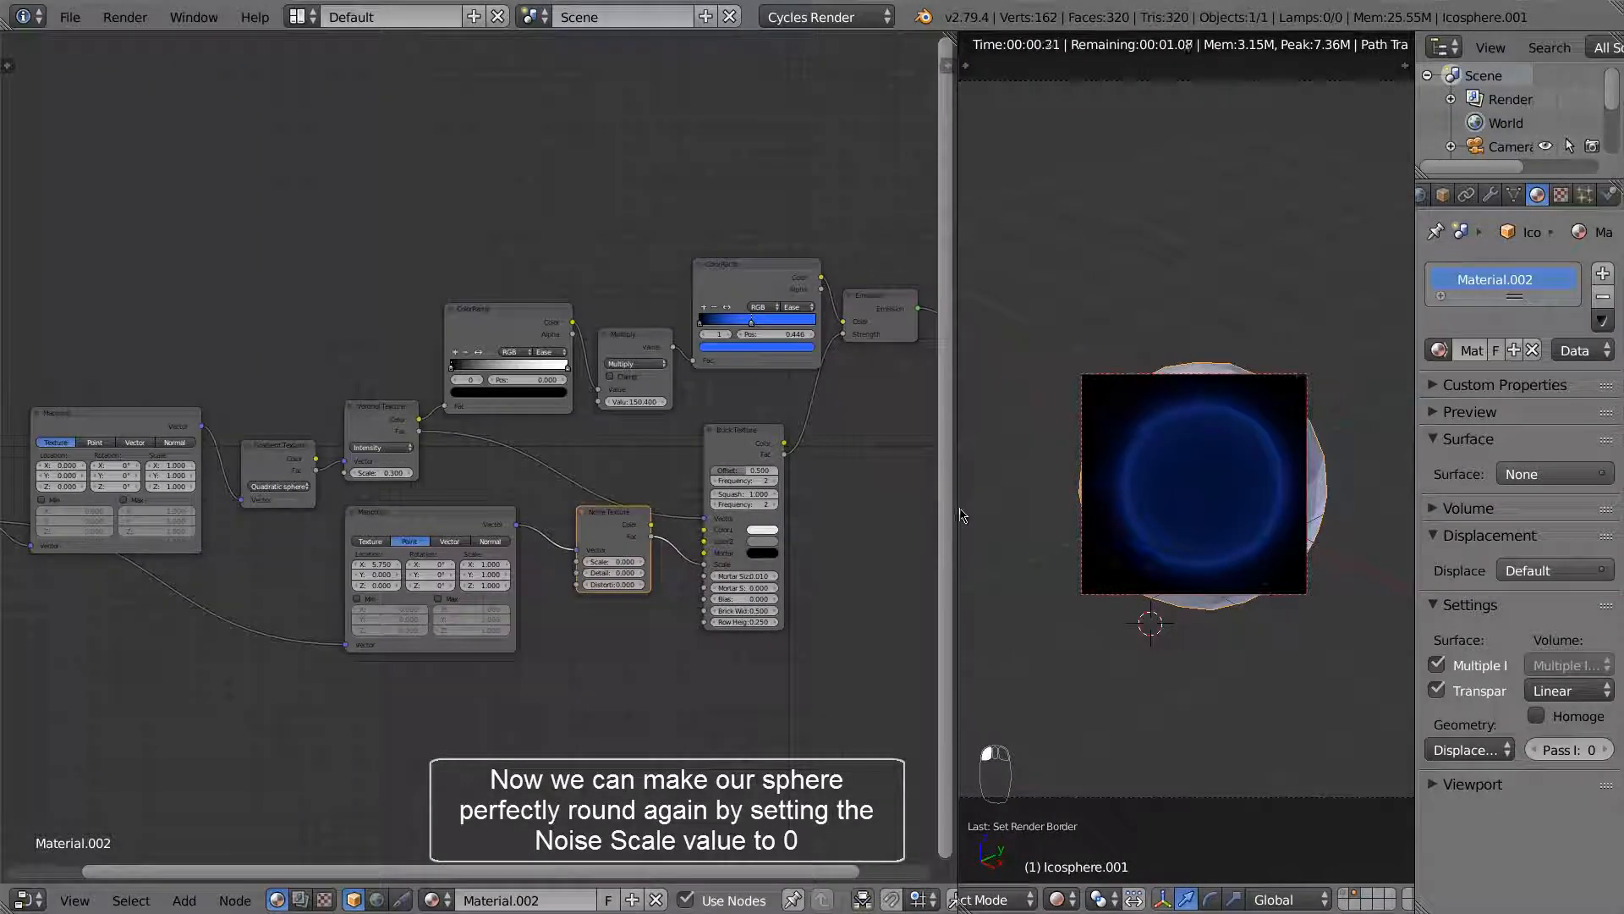
scroll(1193, 516, down, 3)
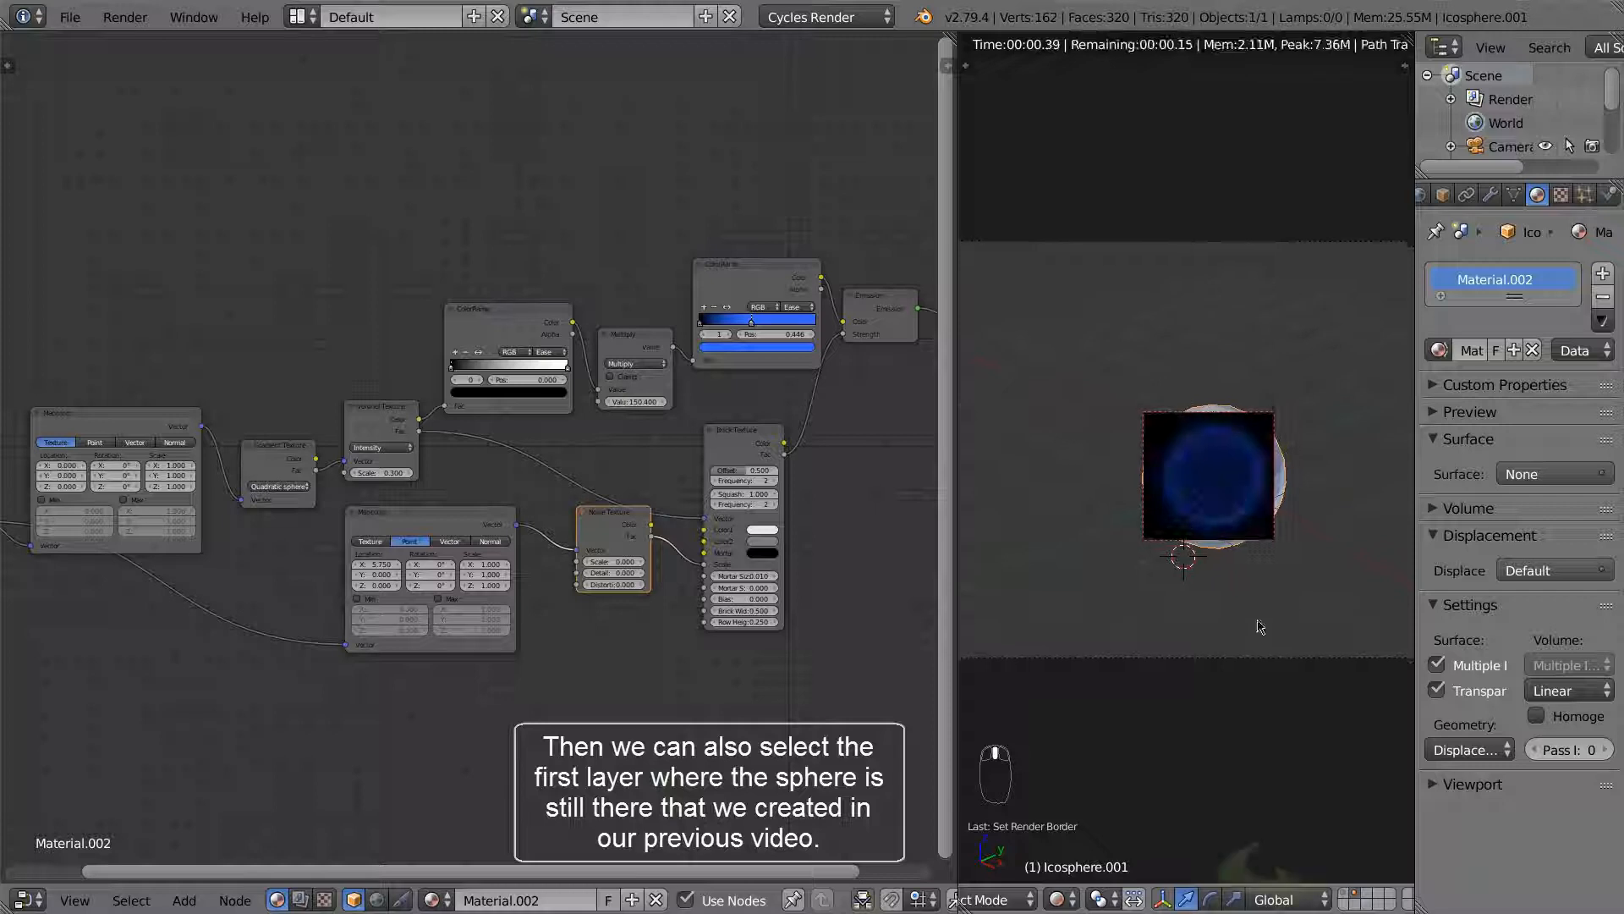
shift+click(1345, 897)
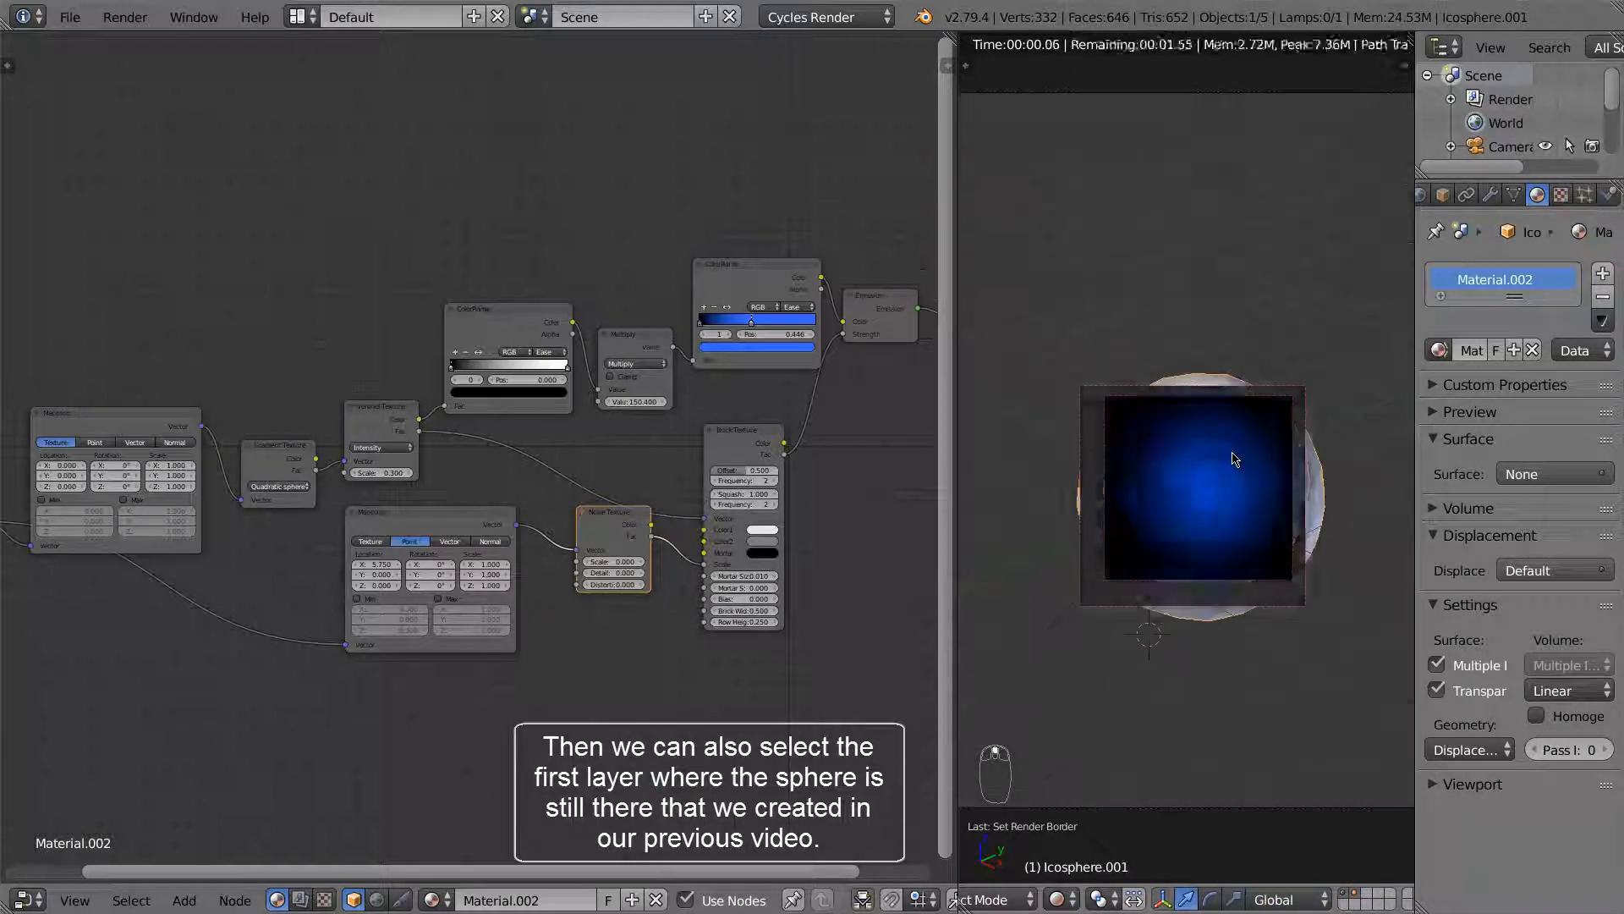
scroll(1235, 455, up, 3)
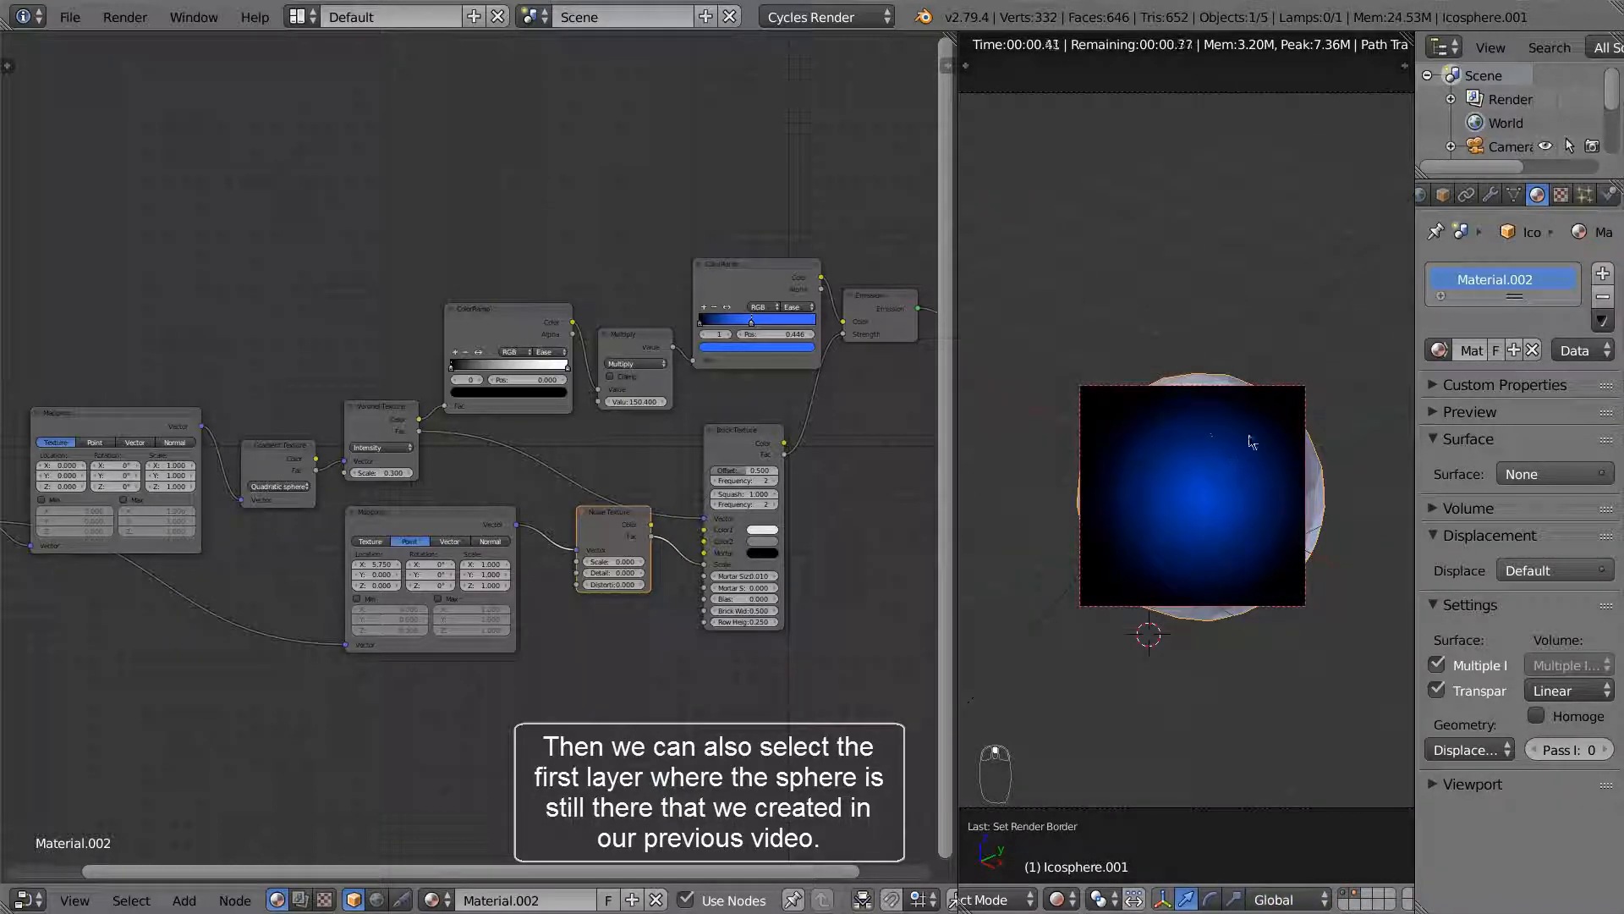
Step: Scale the first layer's icosphere down slightly, to about 0.993, so the two overlapping meshes no longer coincide
right_click(1319, 497)
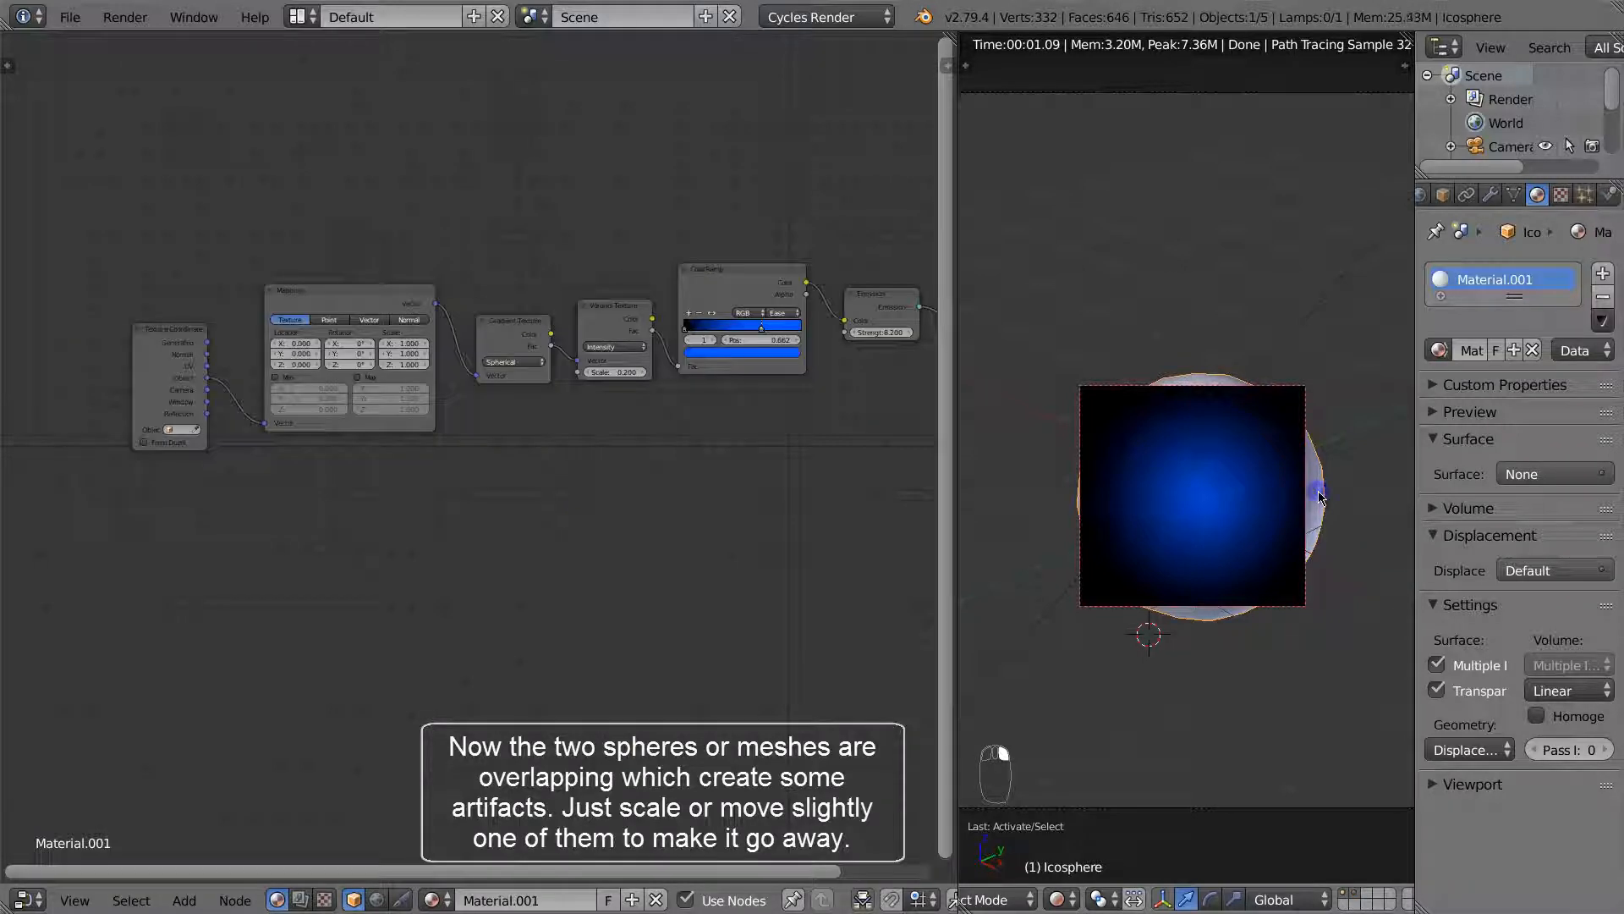
key(s)
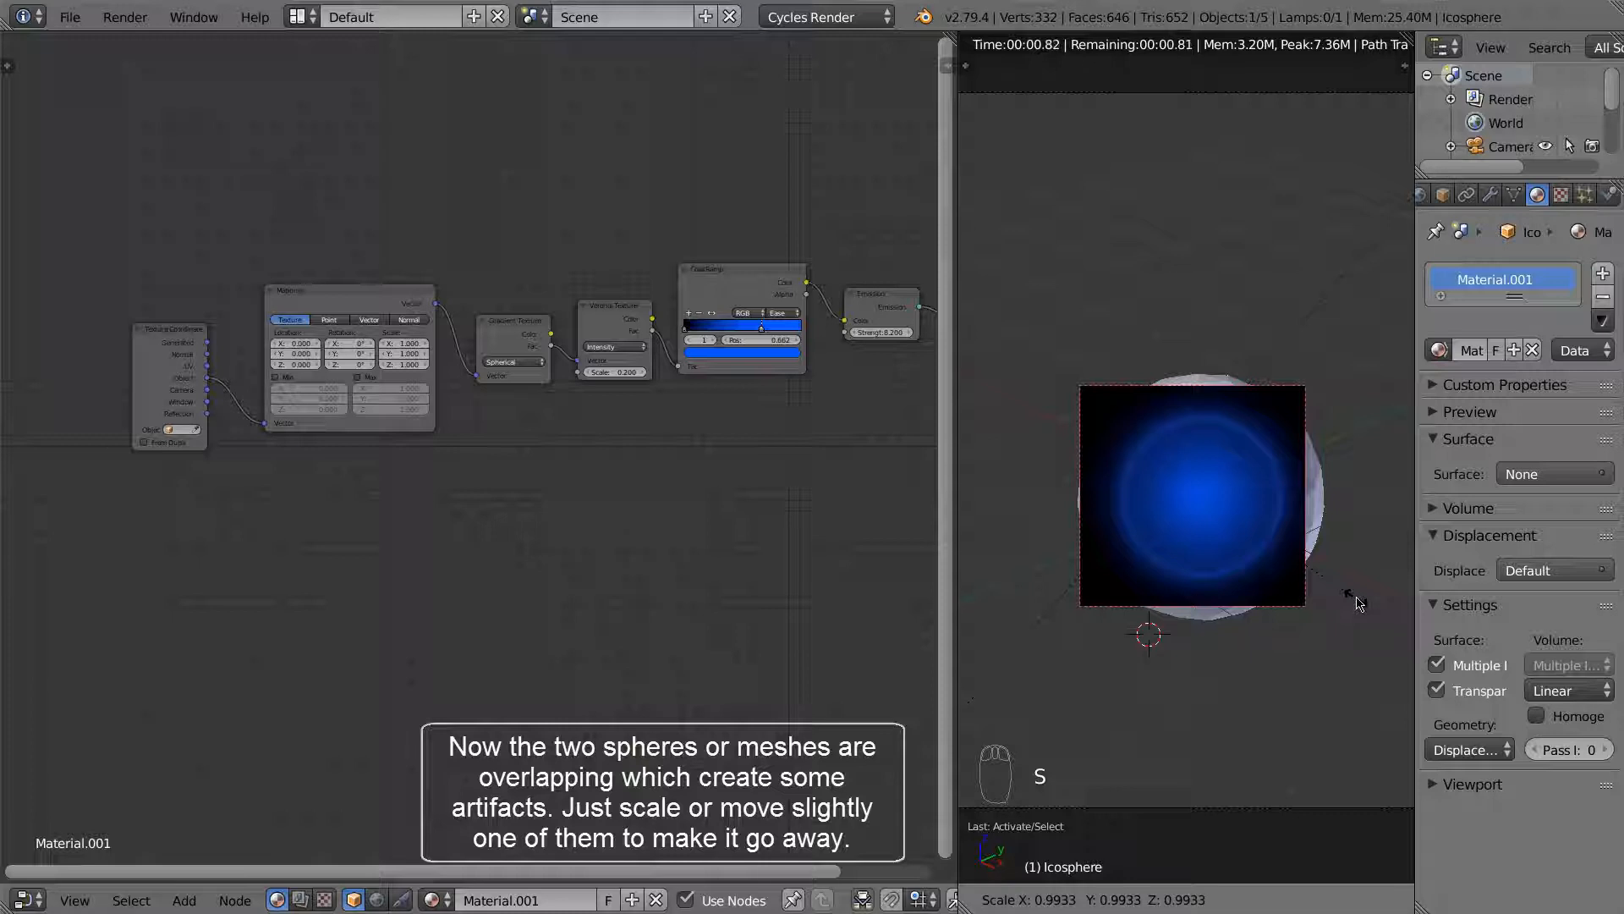
click(1356, 600)
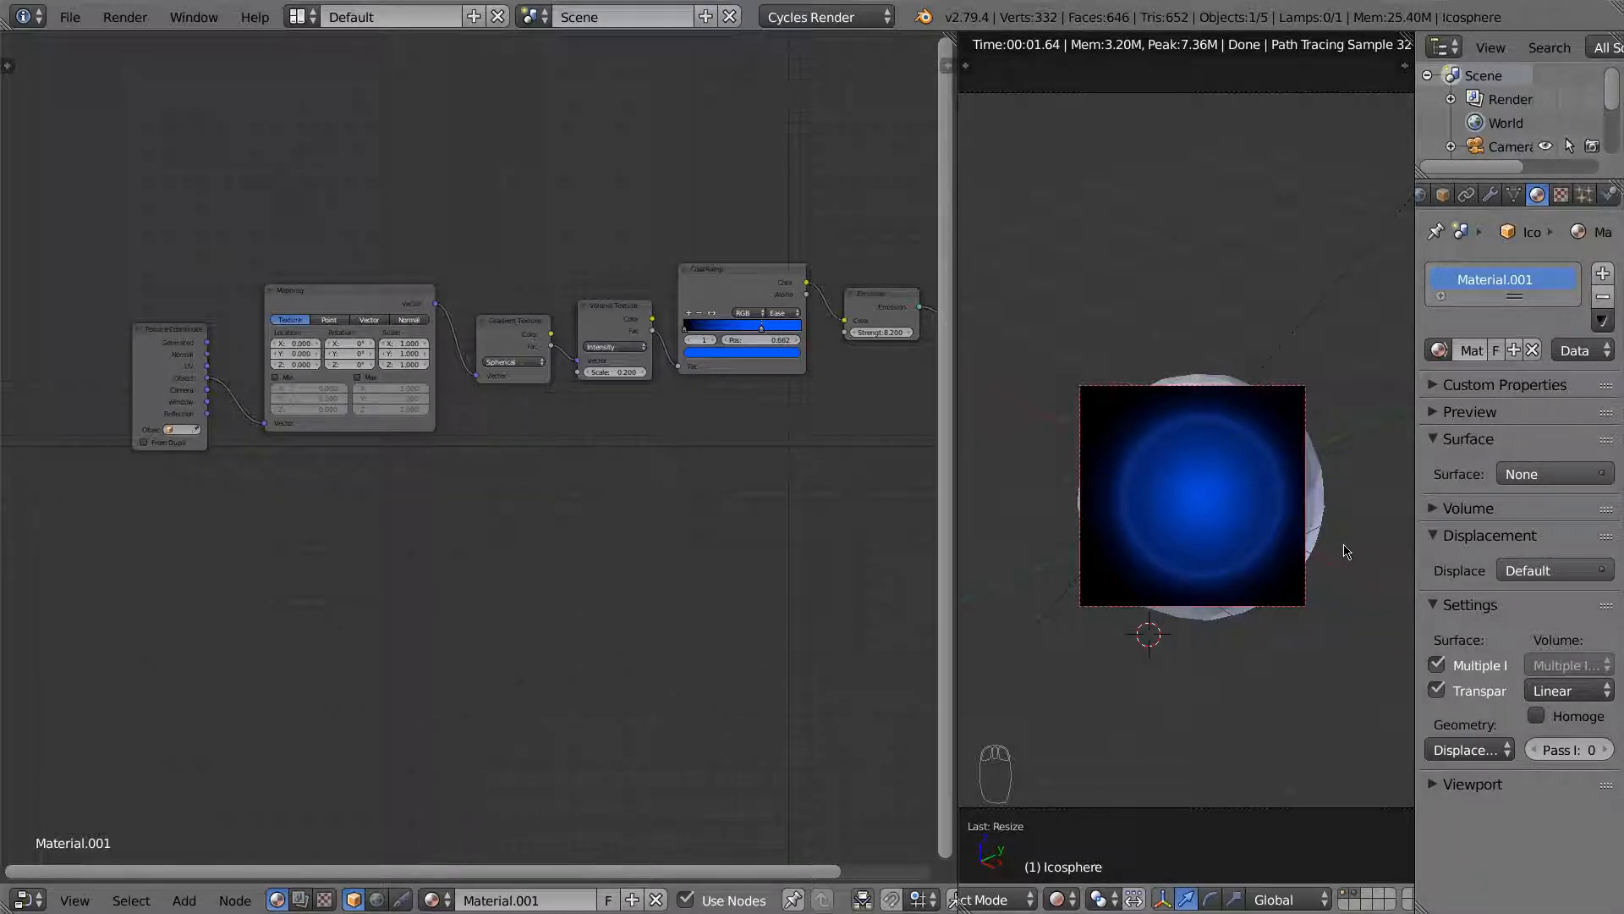
key(g)
key(x)
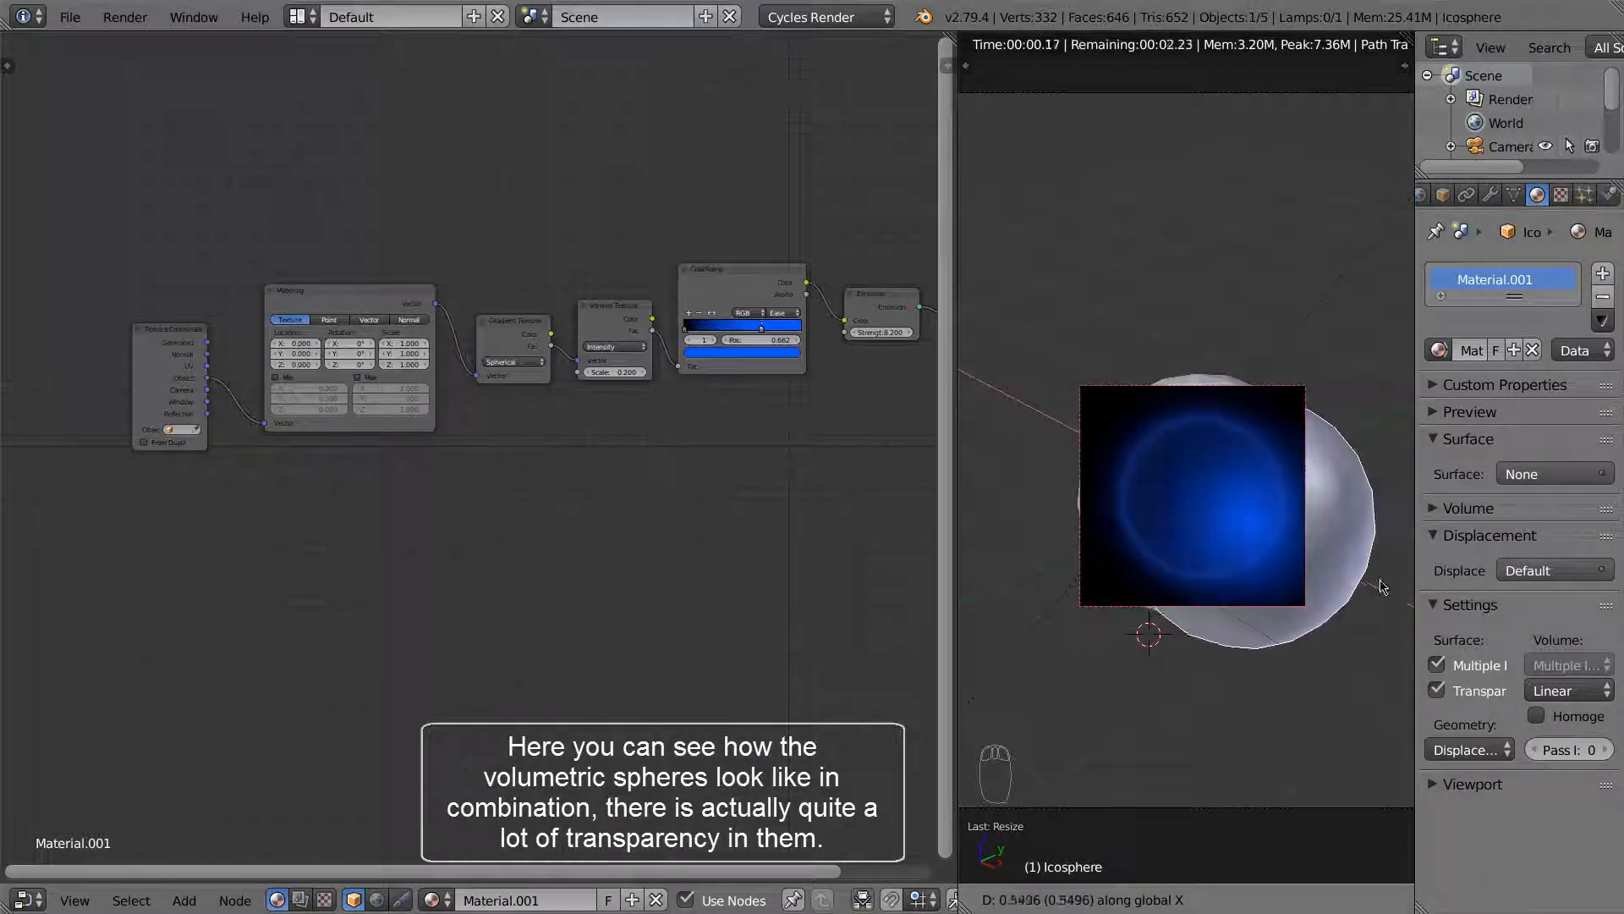
right_click(1344, 555)
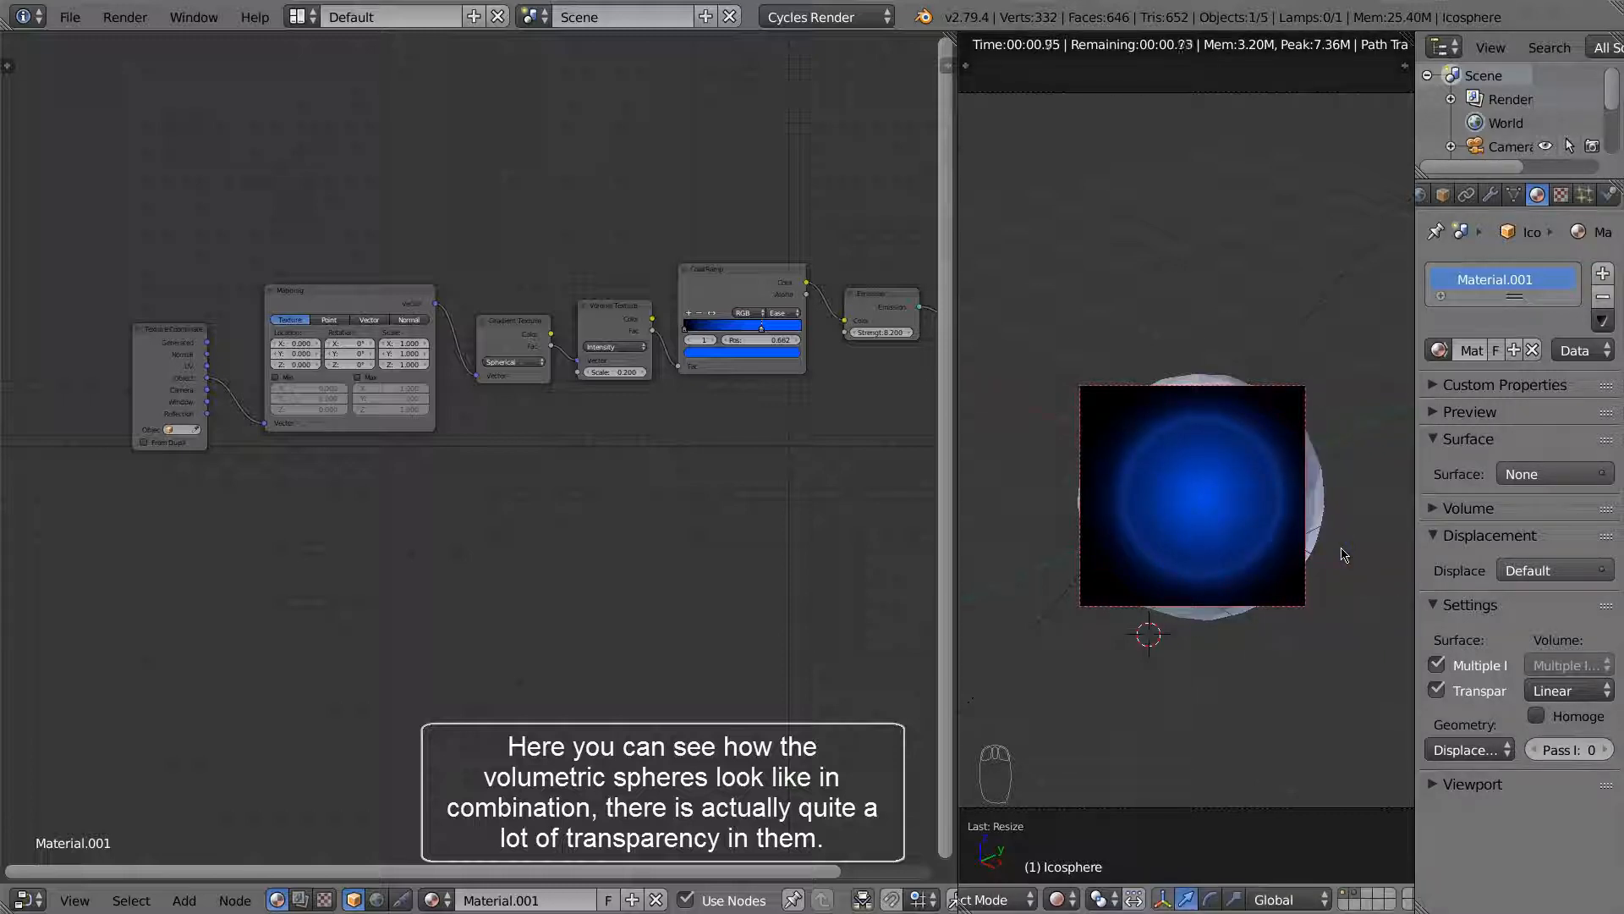
Step: Move the first layer's icosphere along the global Y axis so it only partly overlaps the ring-shaped sphere
key(g)
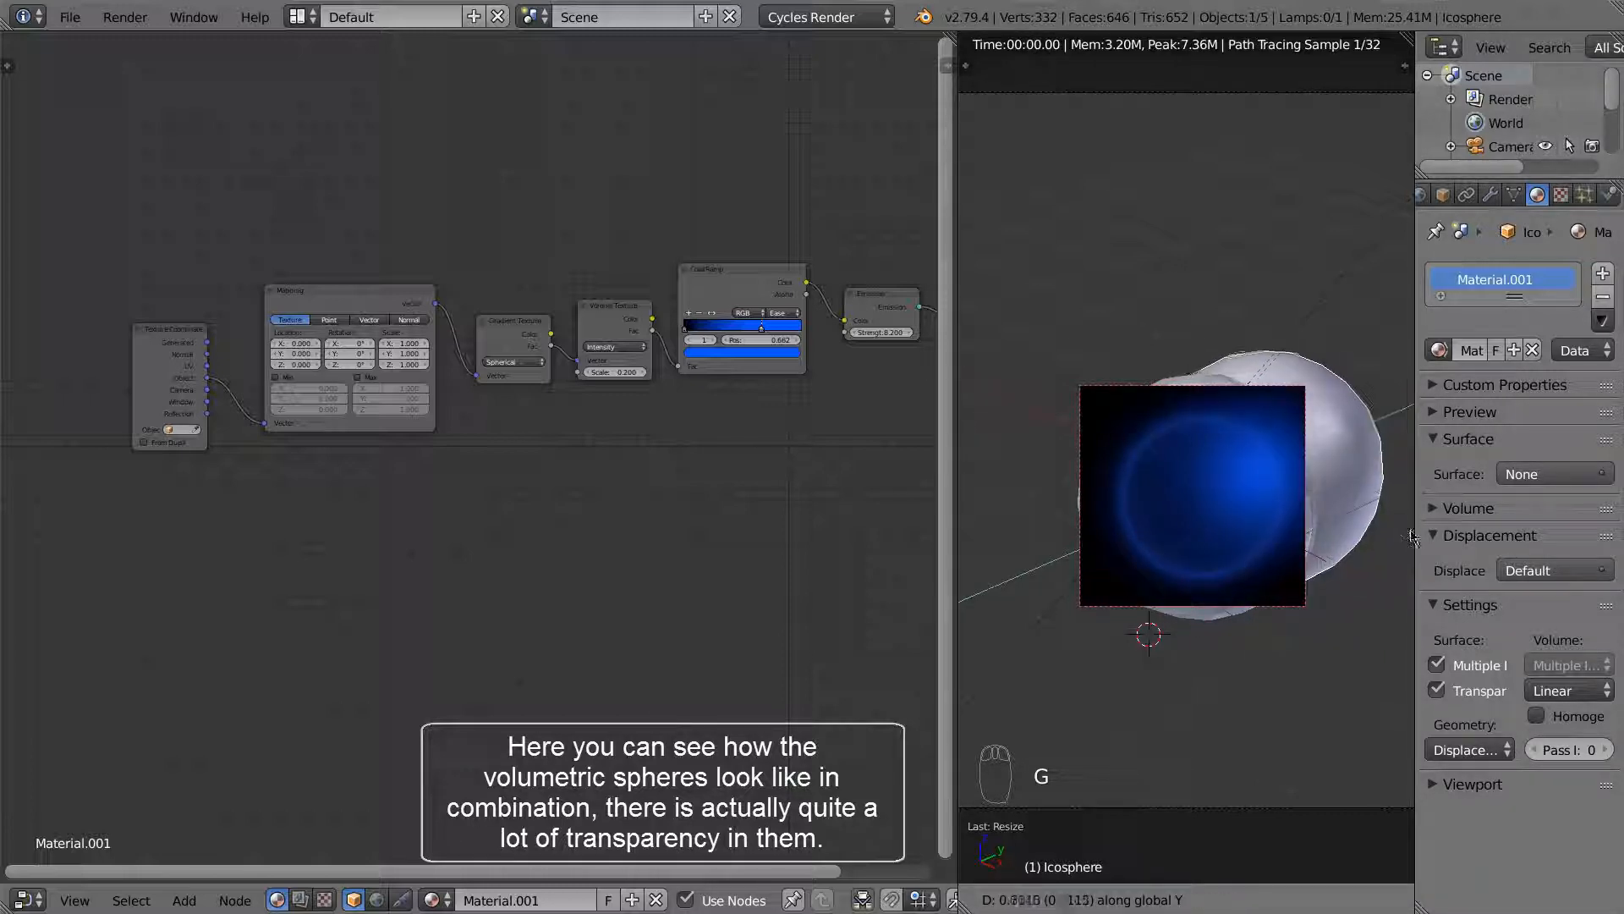
click(1138, 488)
Step: Redraw the render border wider so it encloses both spheres
scroll(1138, 487, down, 3)
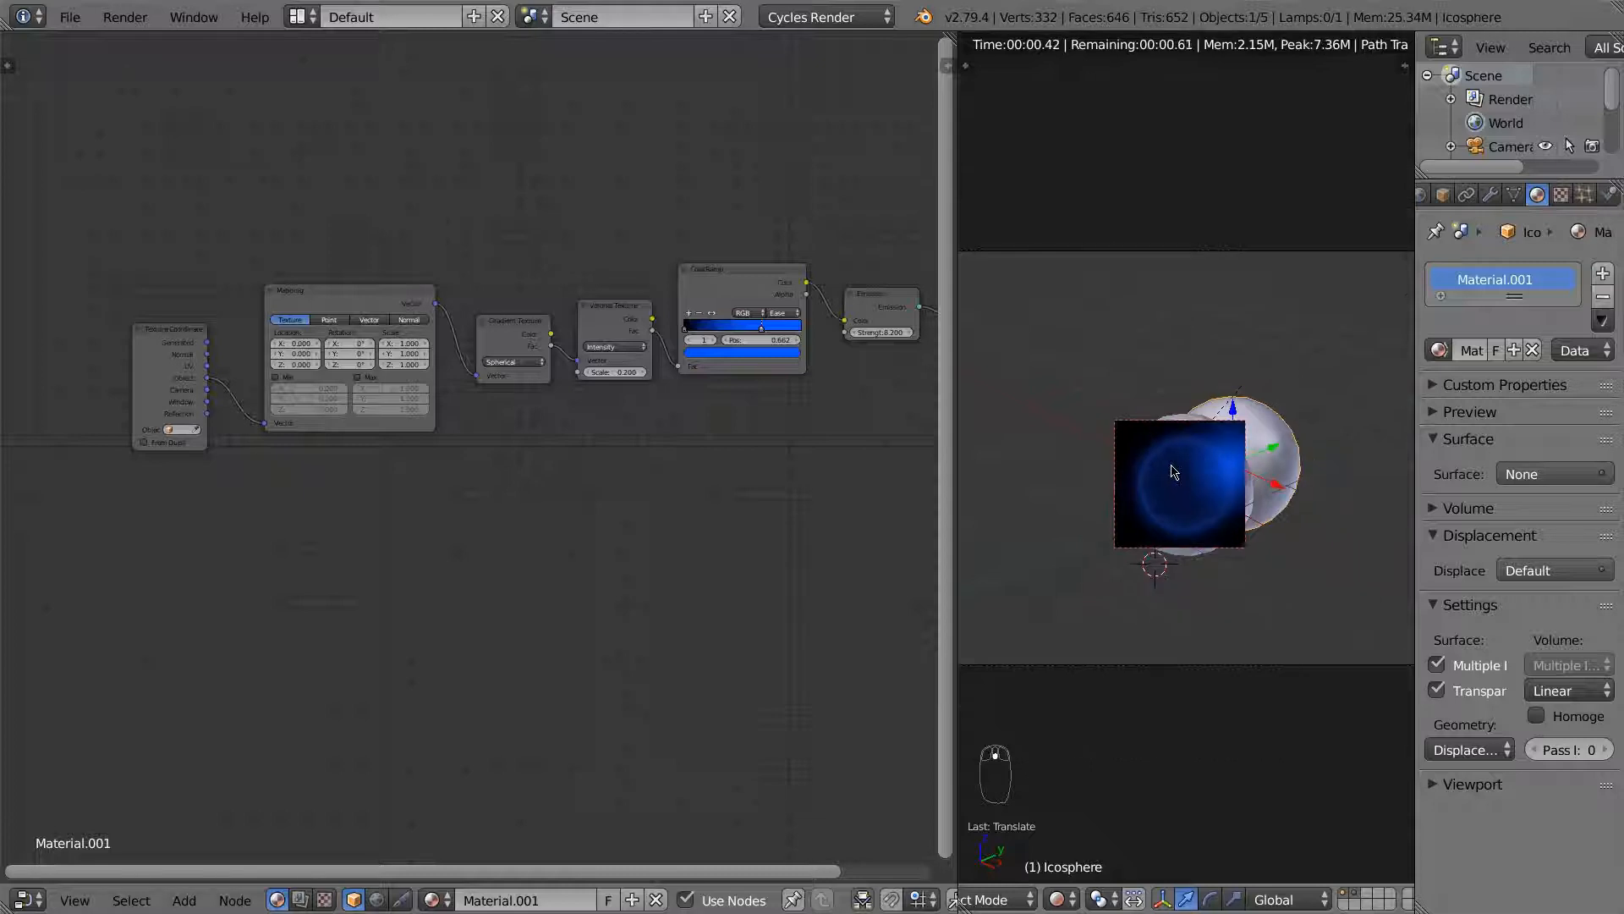
key(shift+b)
drag(1091, 404, 1255, 526)
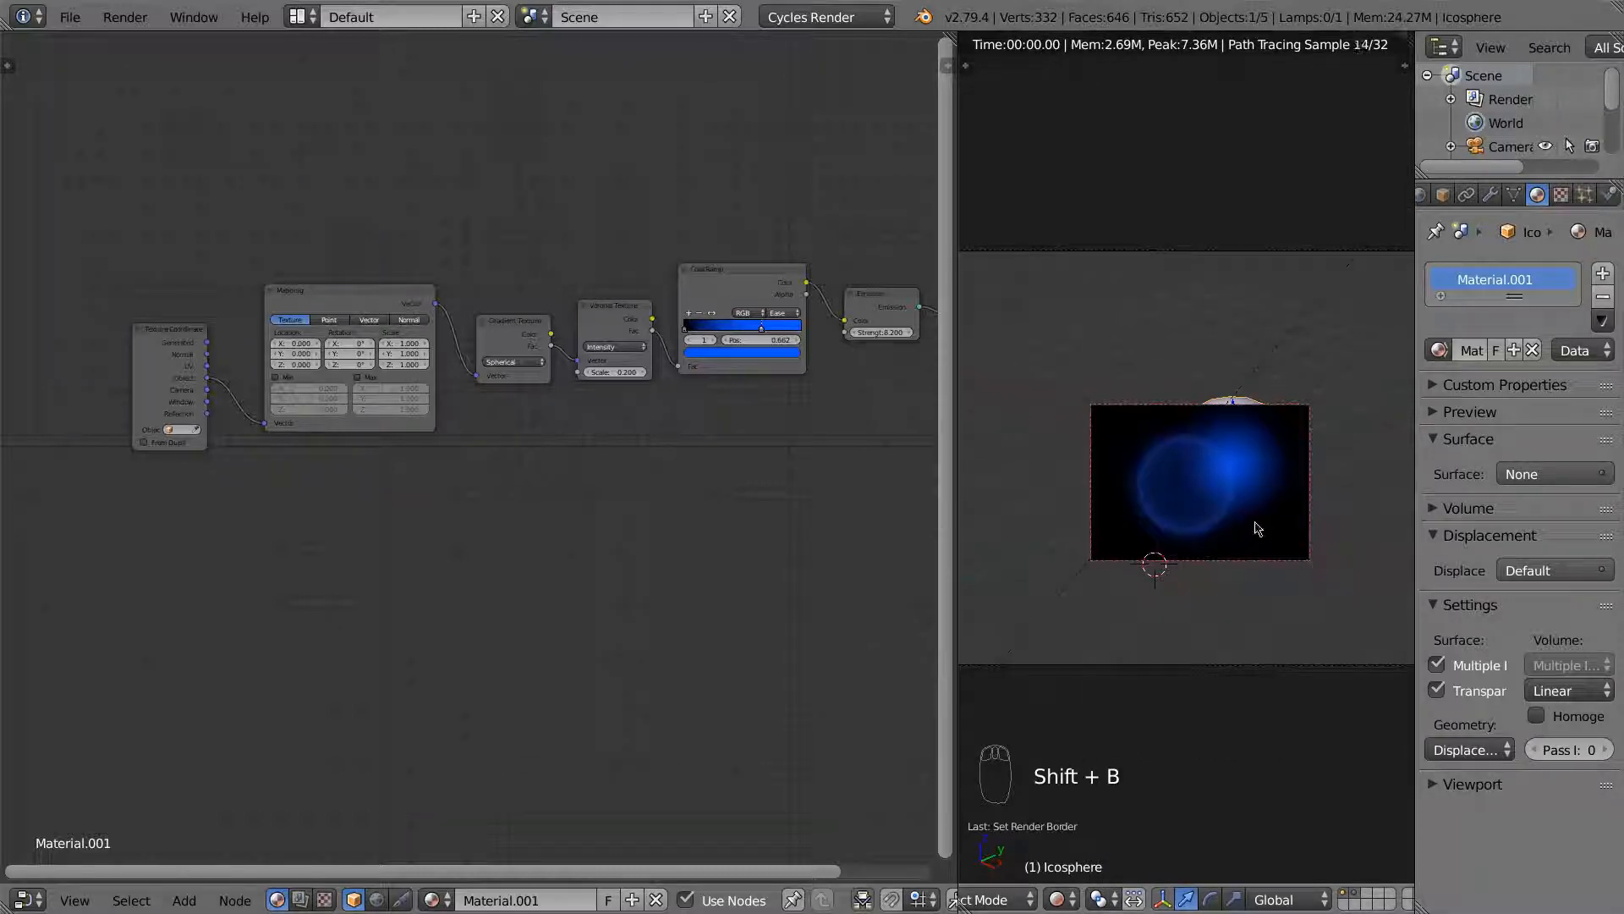
Step: Move the cube from outside the camera frame to in front of the two spheres
scroll(1255, 525, down, 3)
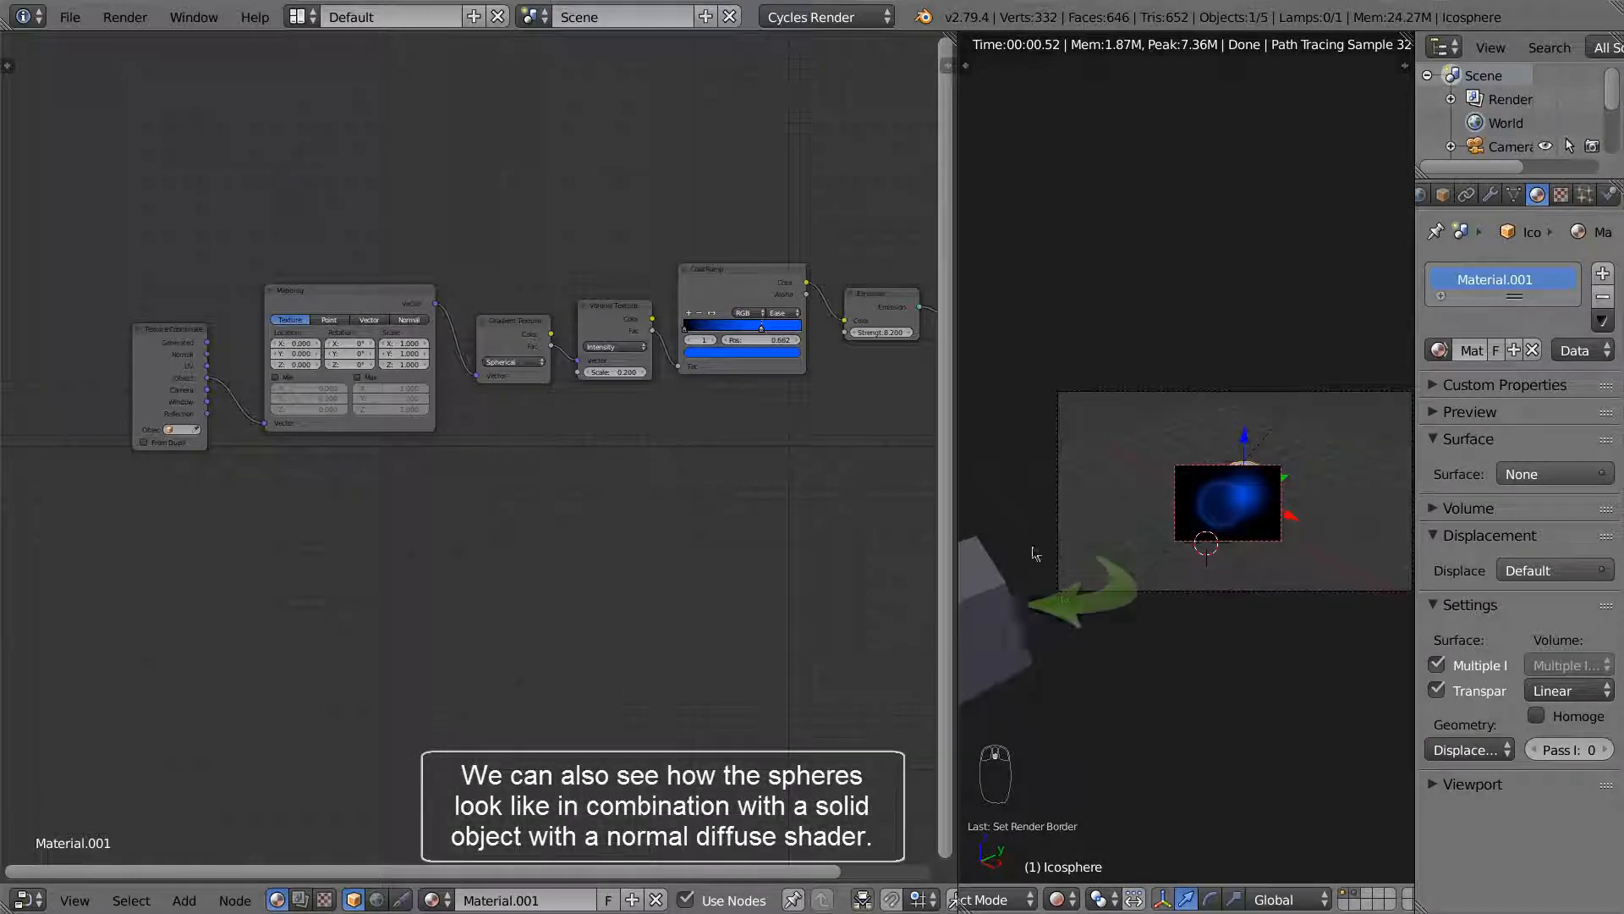
right_click(982, 612)
drag(1014, 598, 1261, 498)
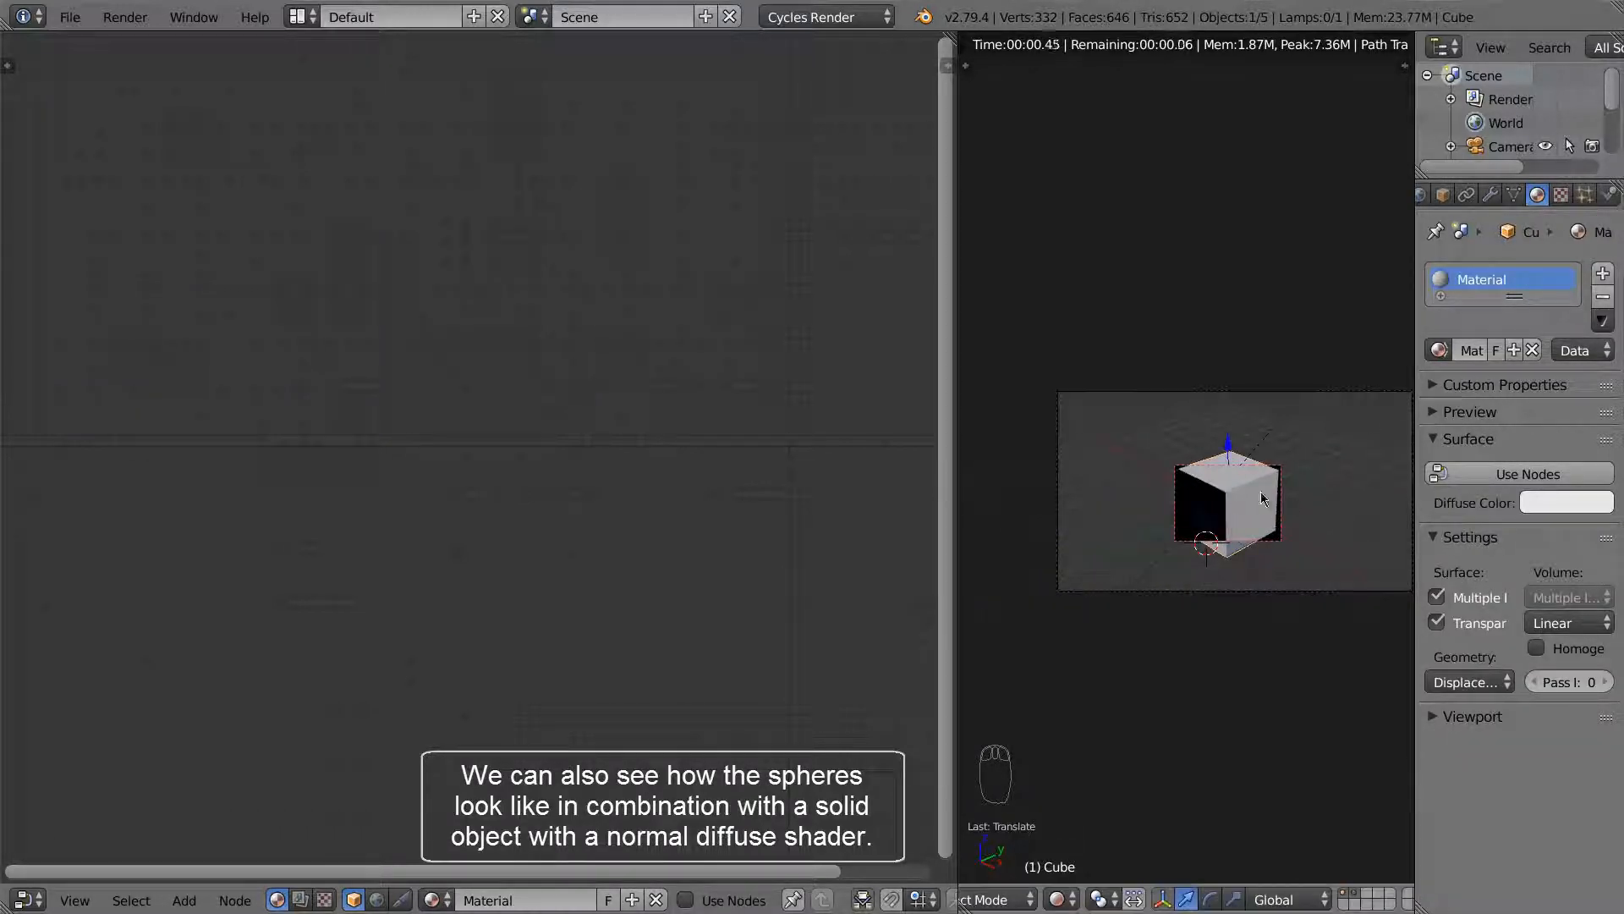
scroll(1262, 504, up, 4)
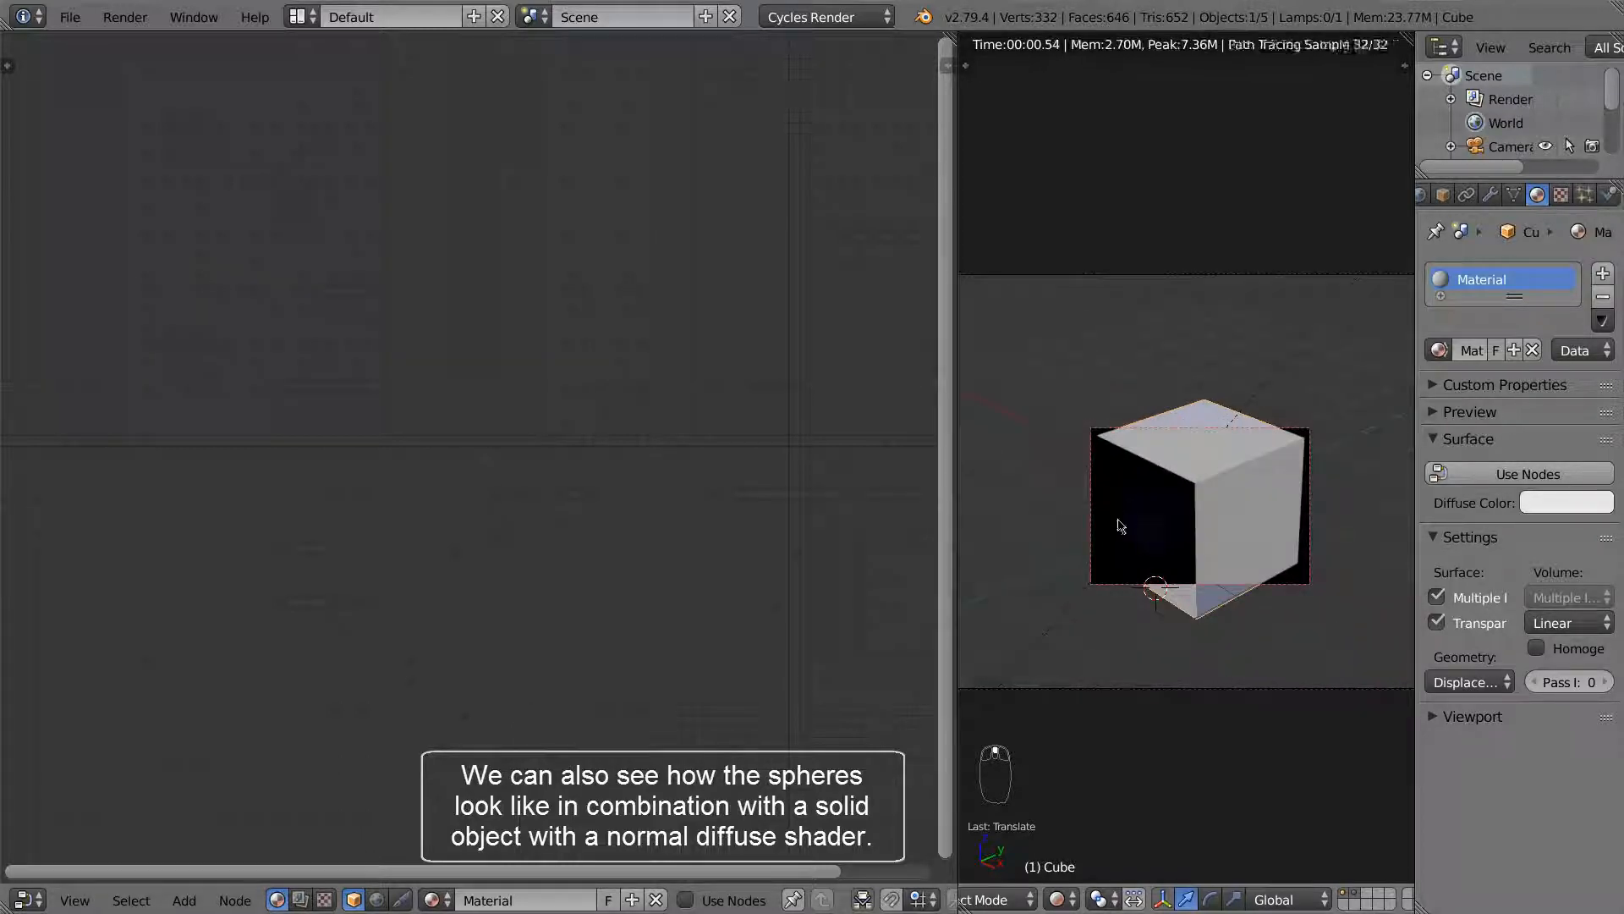
Step: Scale the cube down and shift it along negative global X so both glowing spheres show around it
key(s)
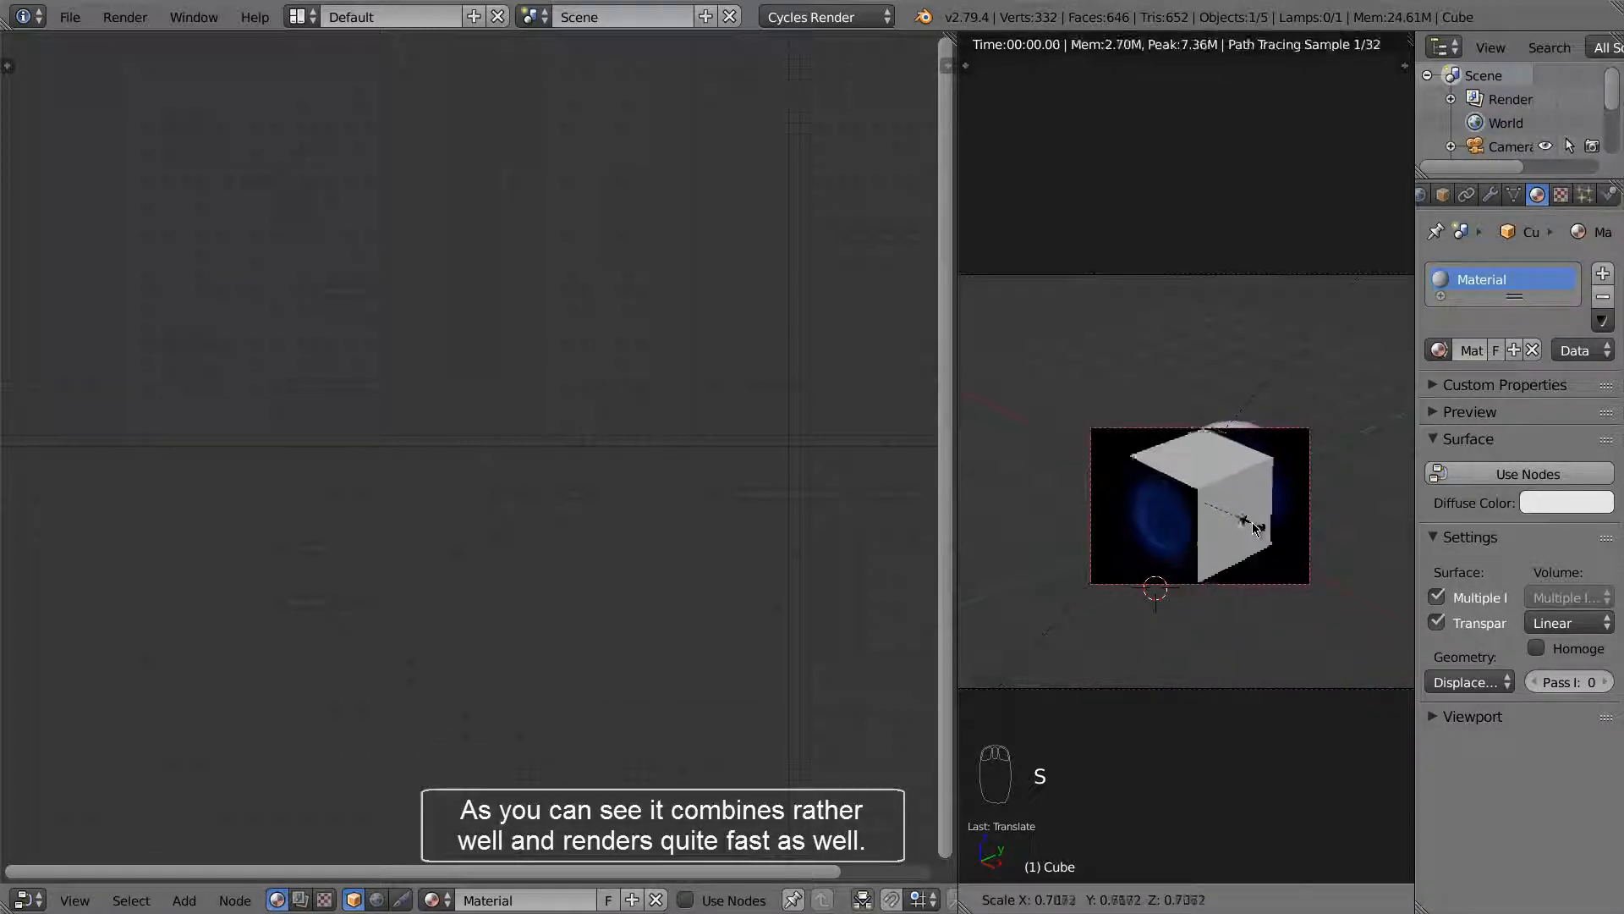
click(1232, 513)
scroll(1218, 507, up, 2)
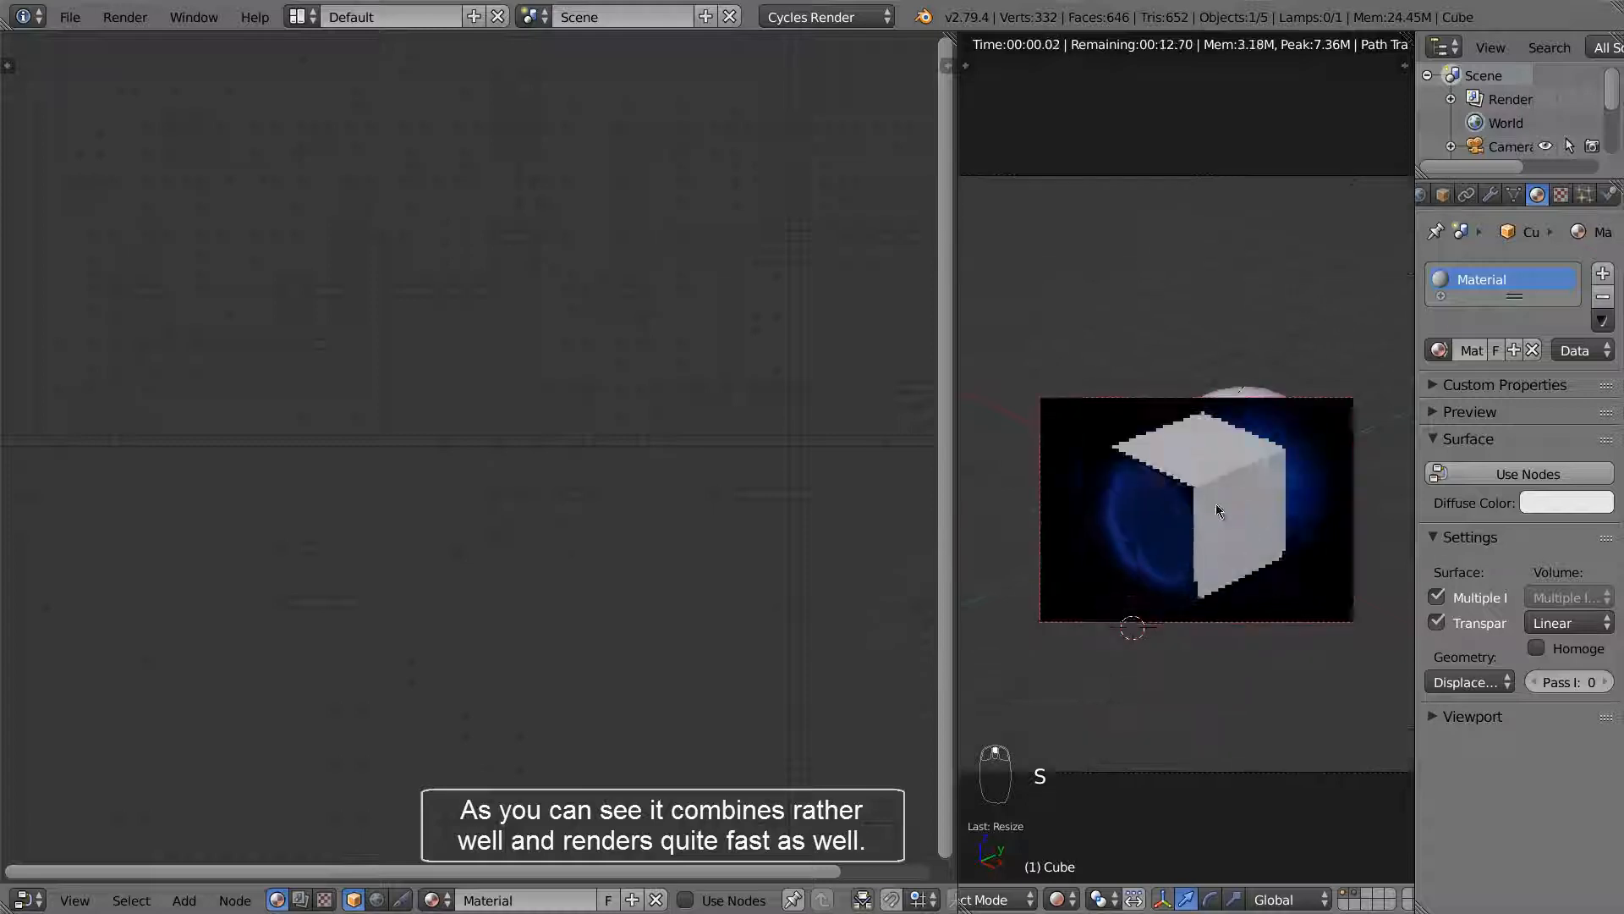
key(g)
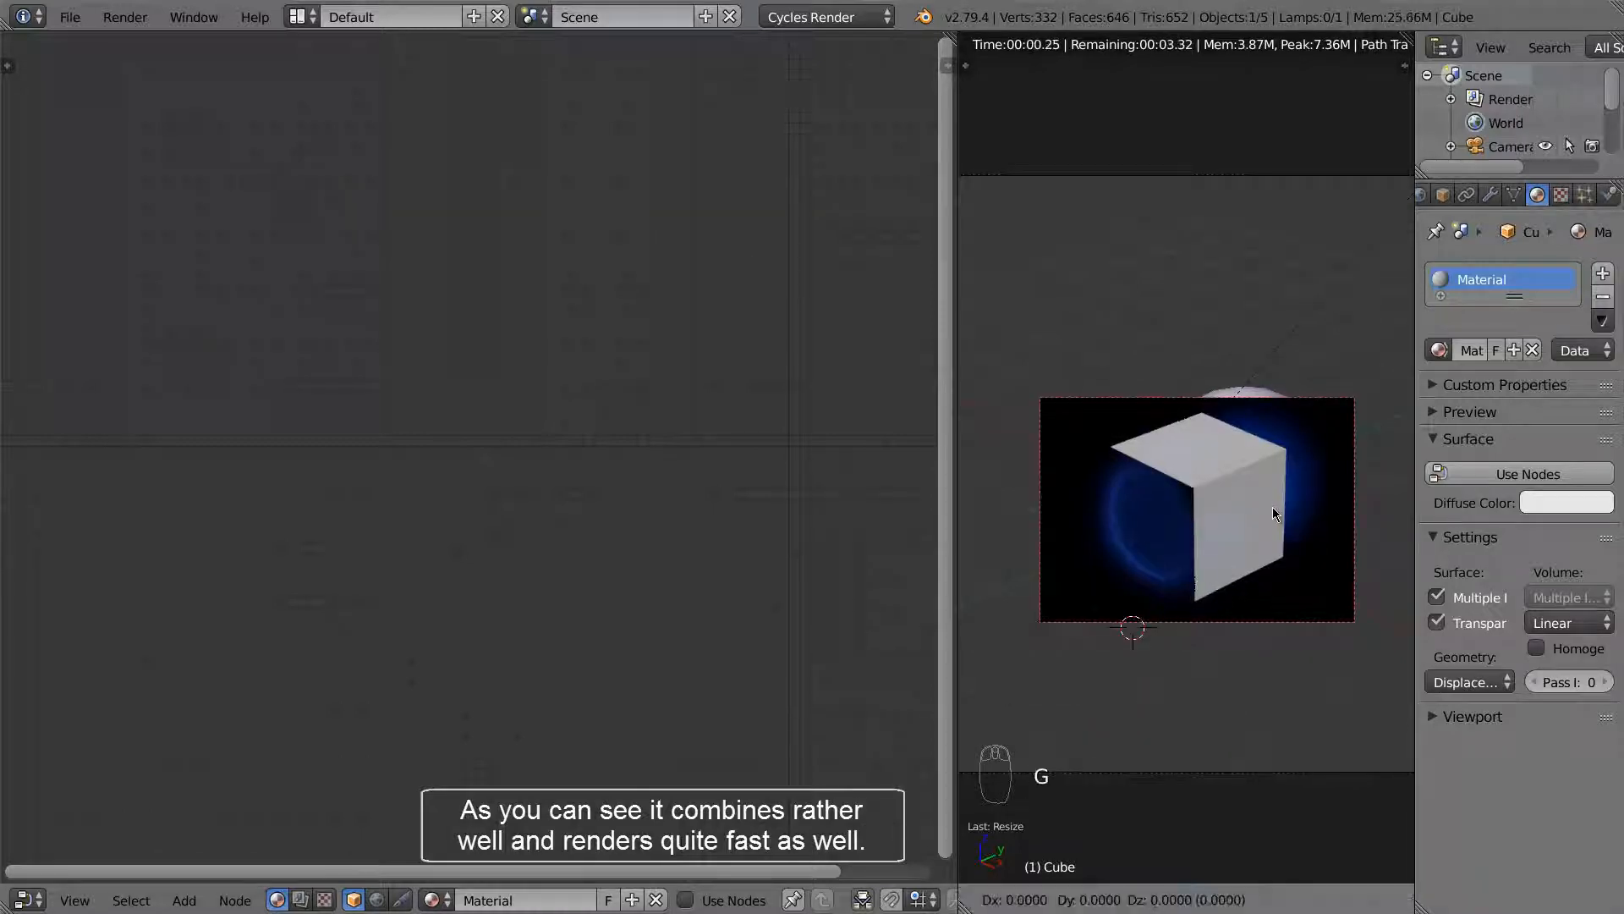
key(x)
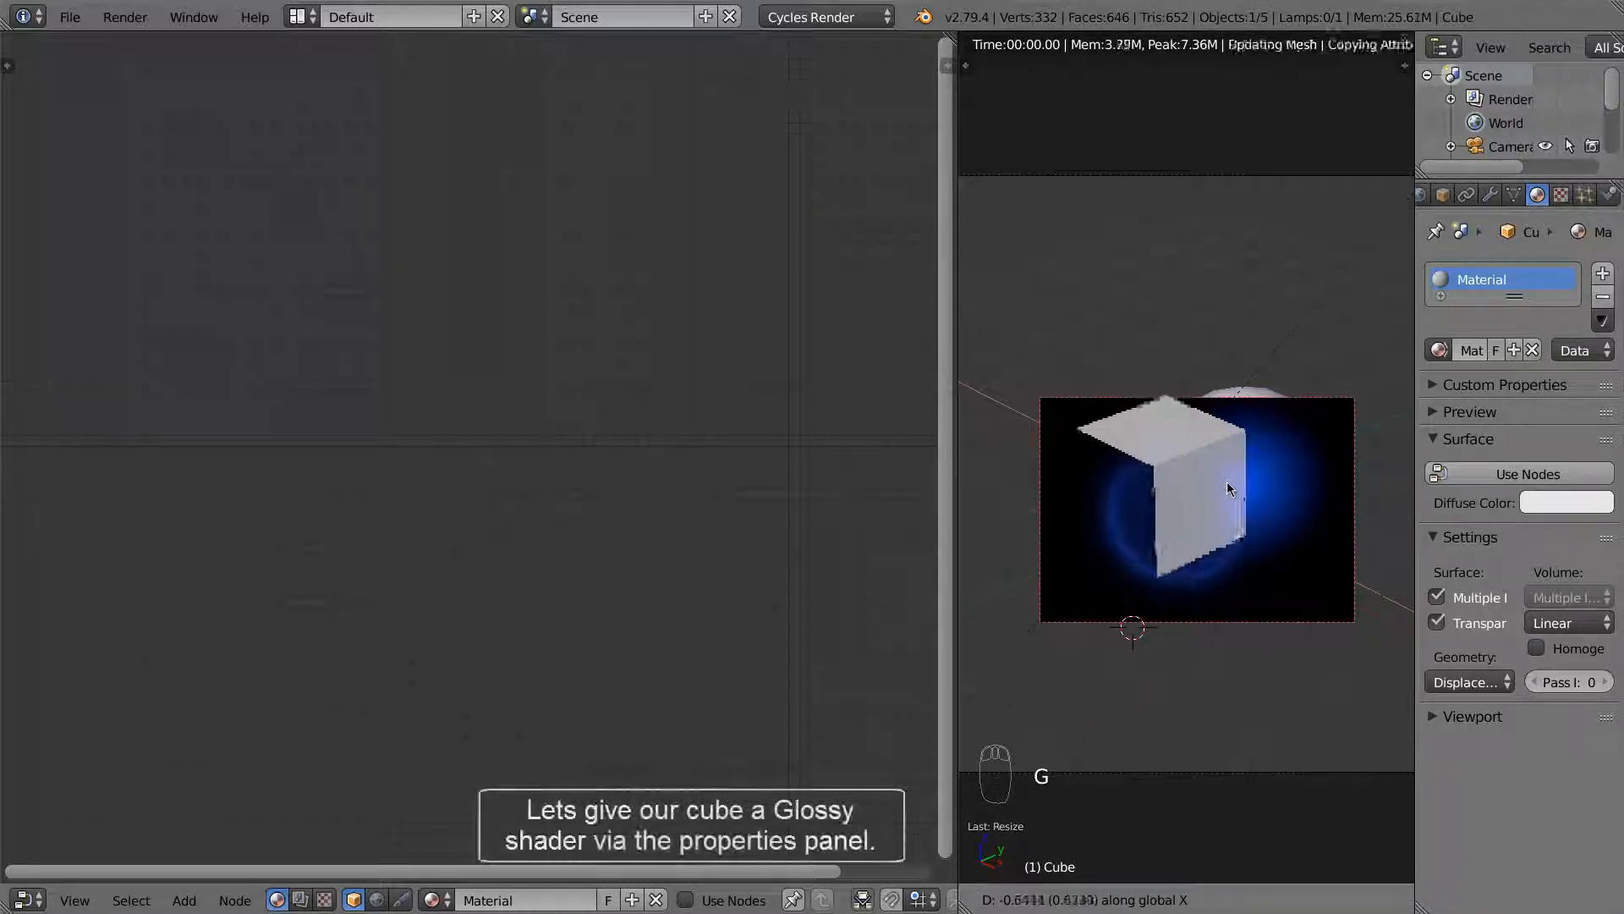
click(1224, 481)
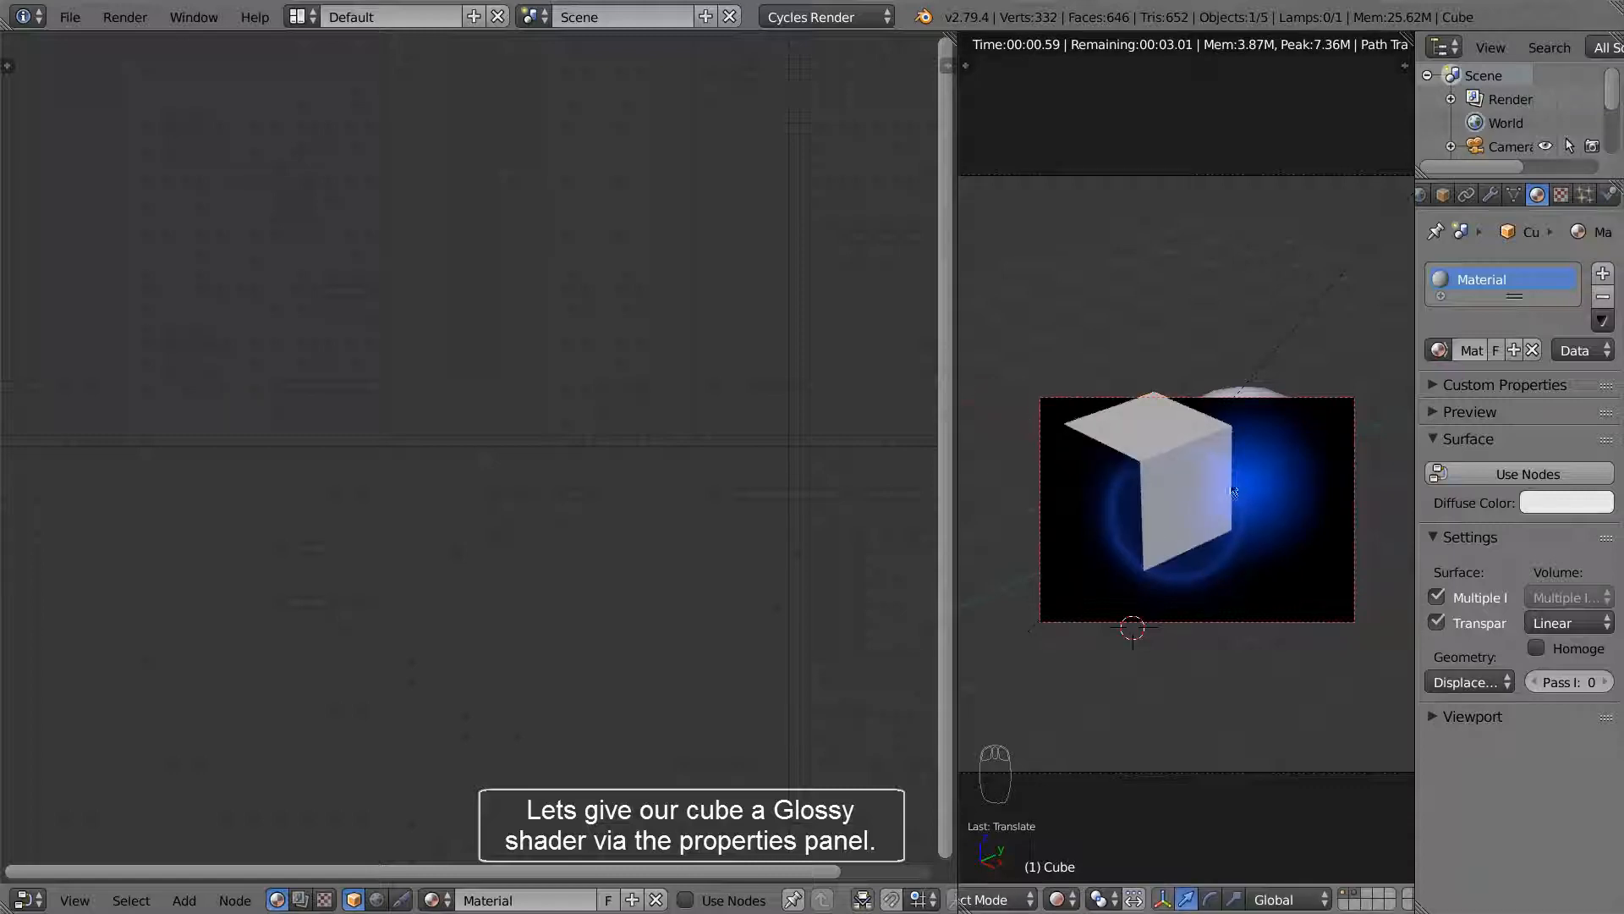
Step: Enable nodes on the cube's material and give it a Glossy BSDF surface with a roughness of 0.415
click(1532, 472)
click(1534, 475)
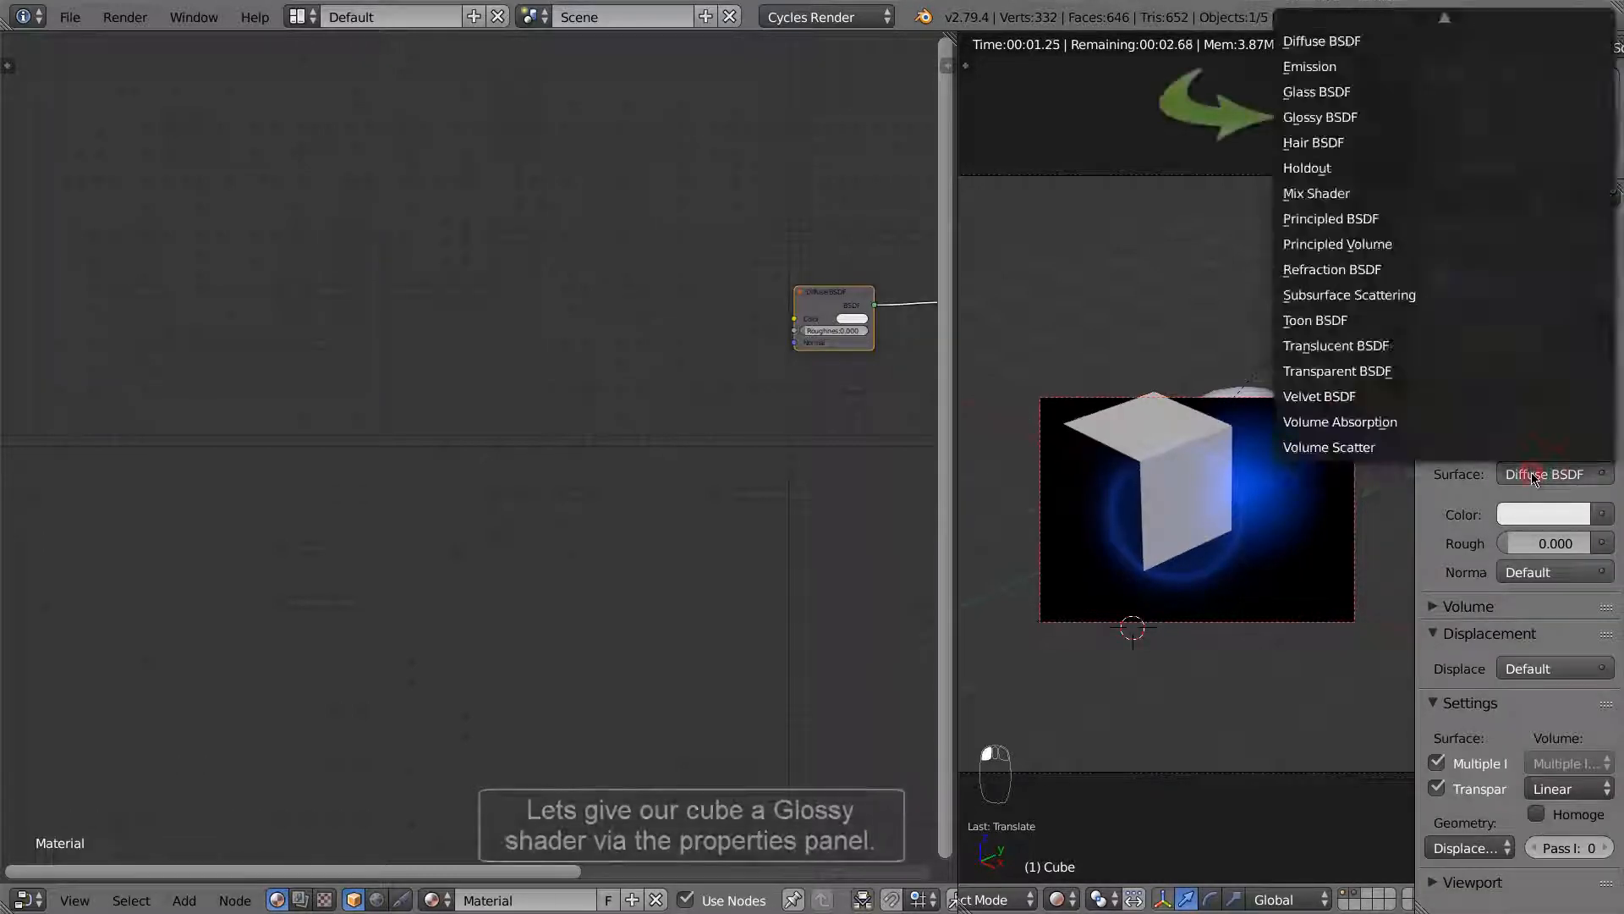
click(1321, 117)
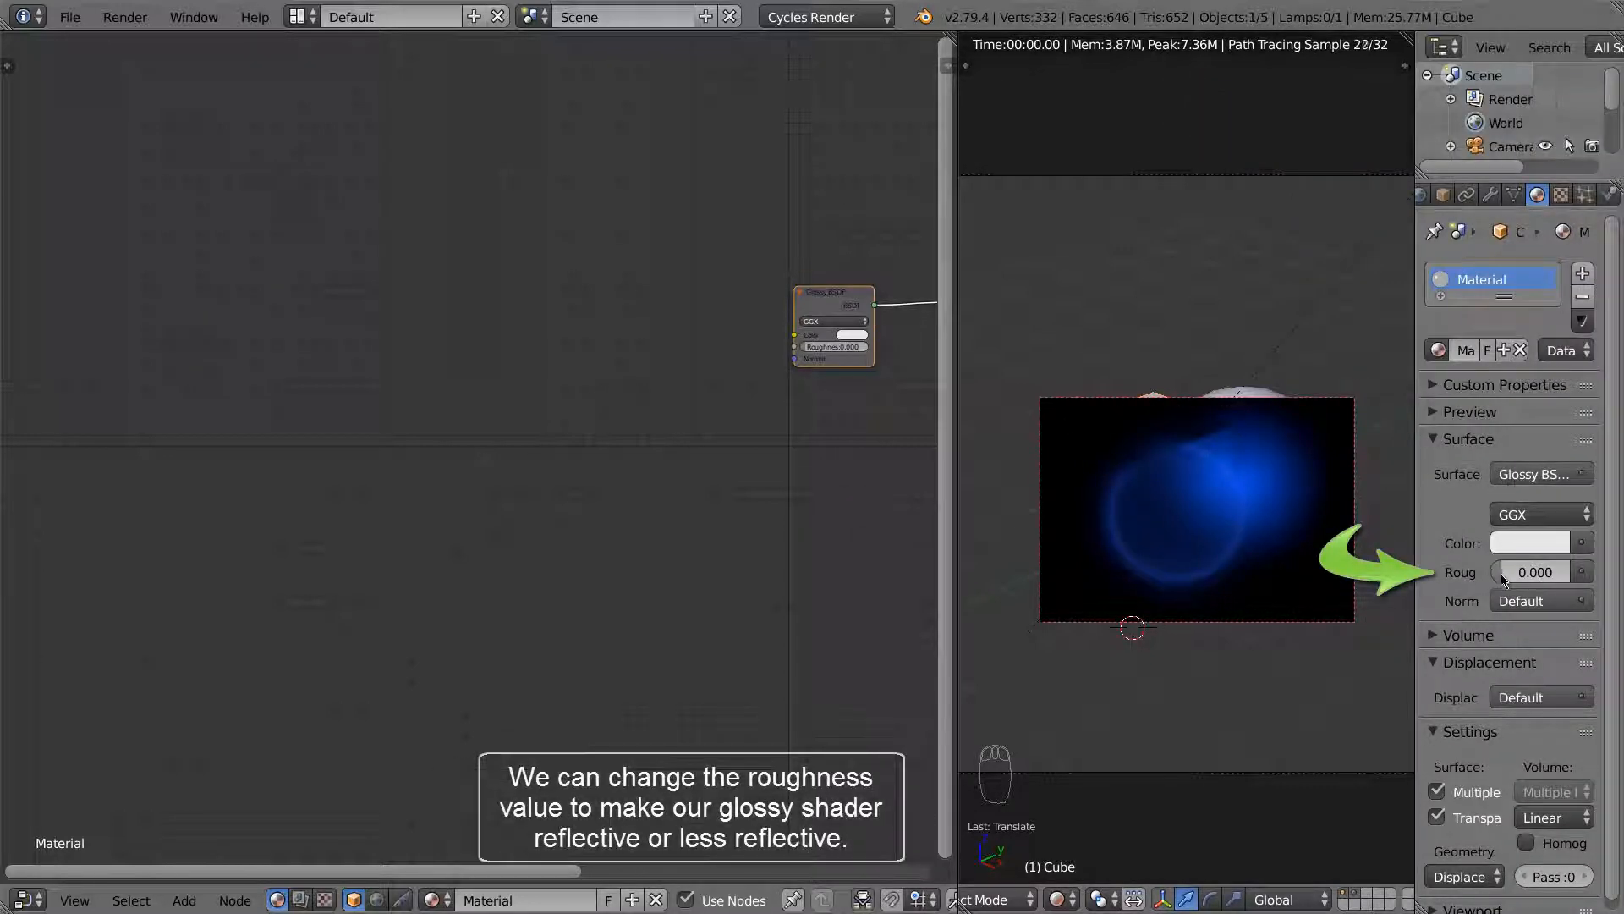
drag(1504, 574, 1510, 577)
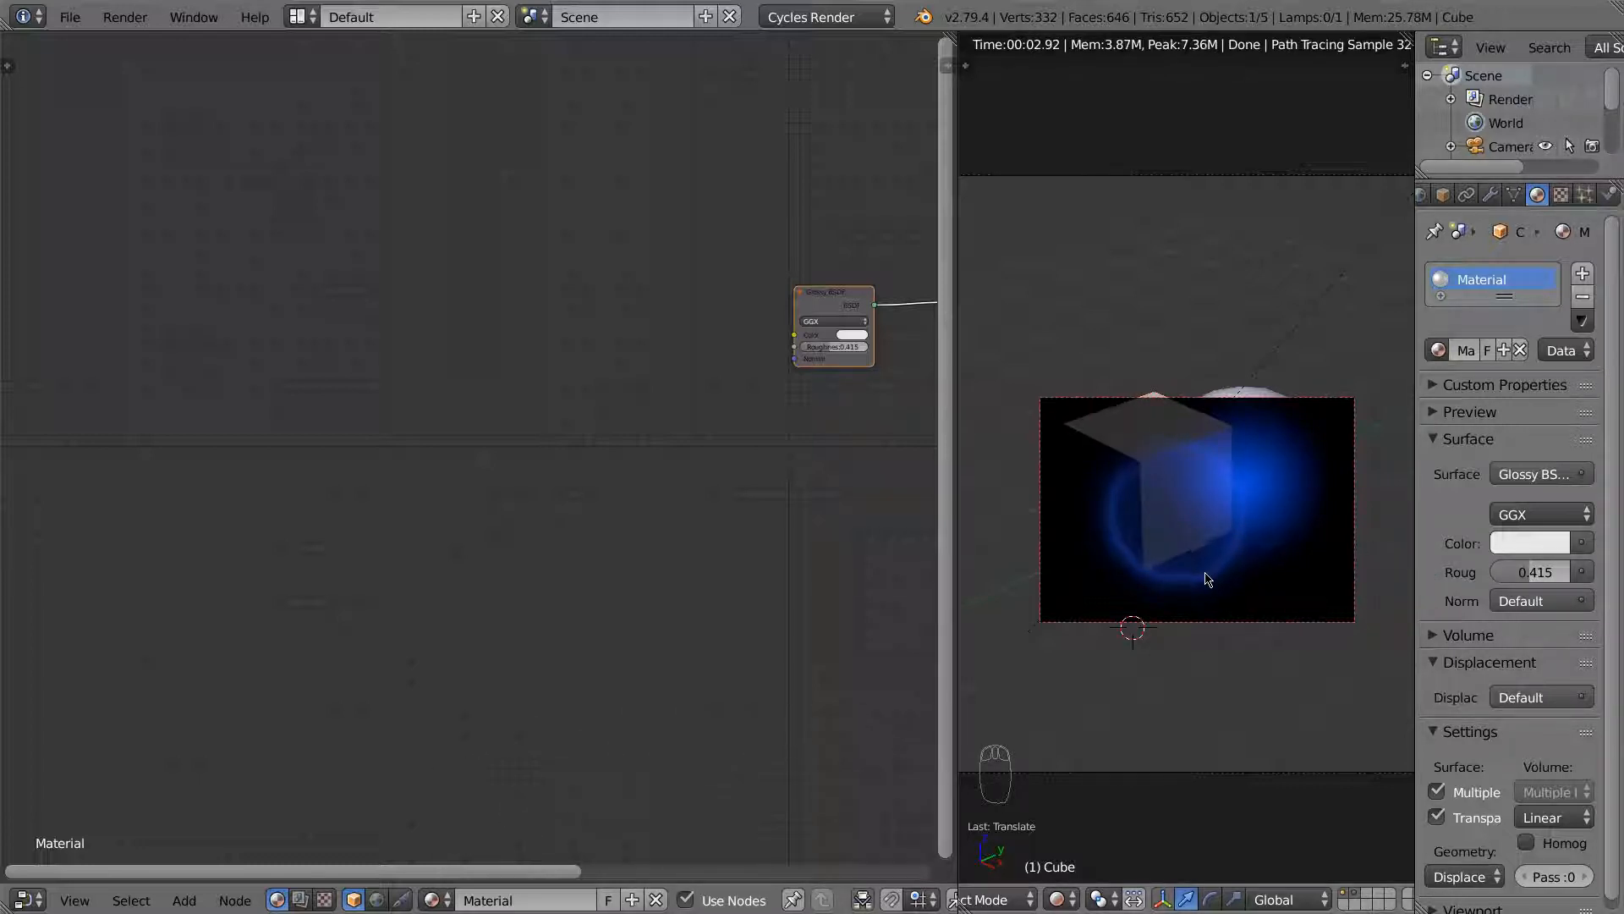
Step: Move the glossy cube across the two glowing spheres and along global Y until it sits in front of and below the ring-shaped sphere
right_click(1147, 434)
right_click(1140, 437)
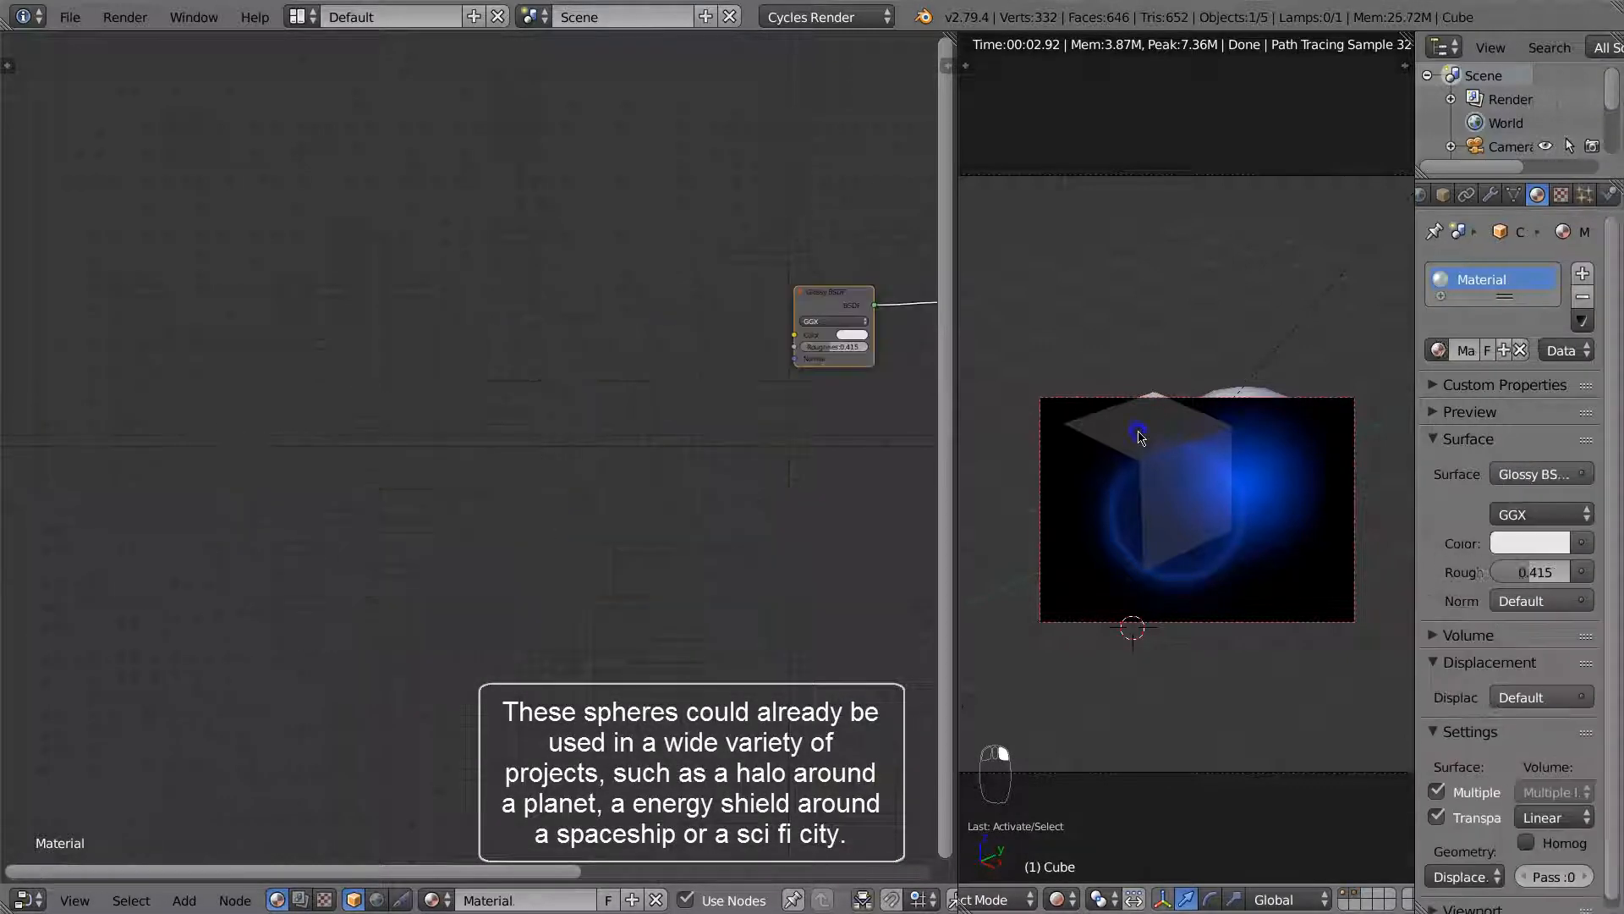
key(g)
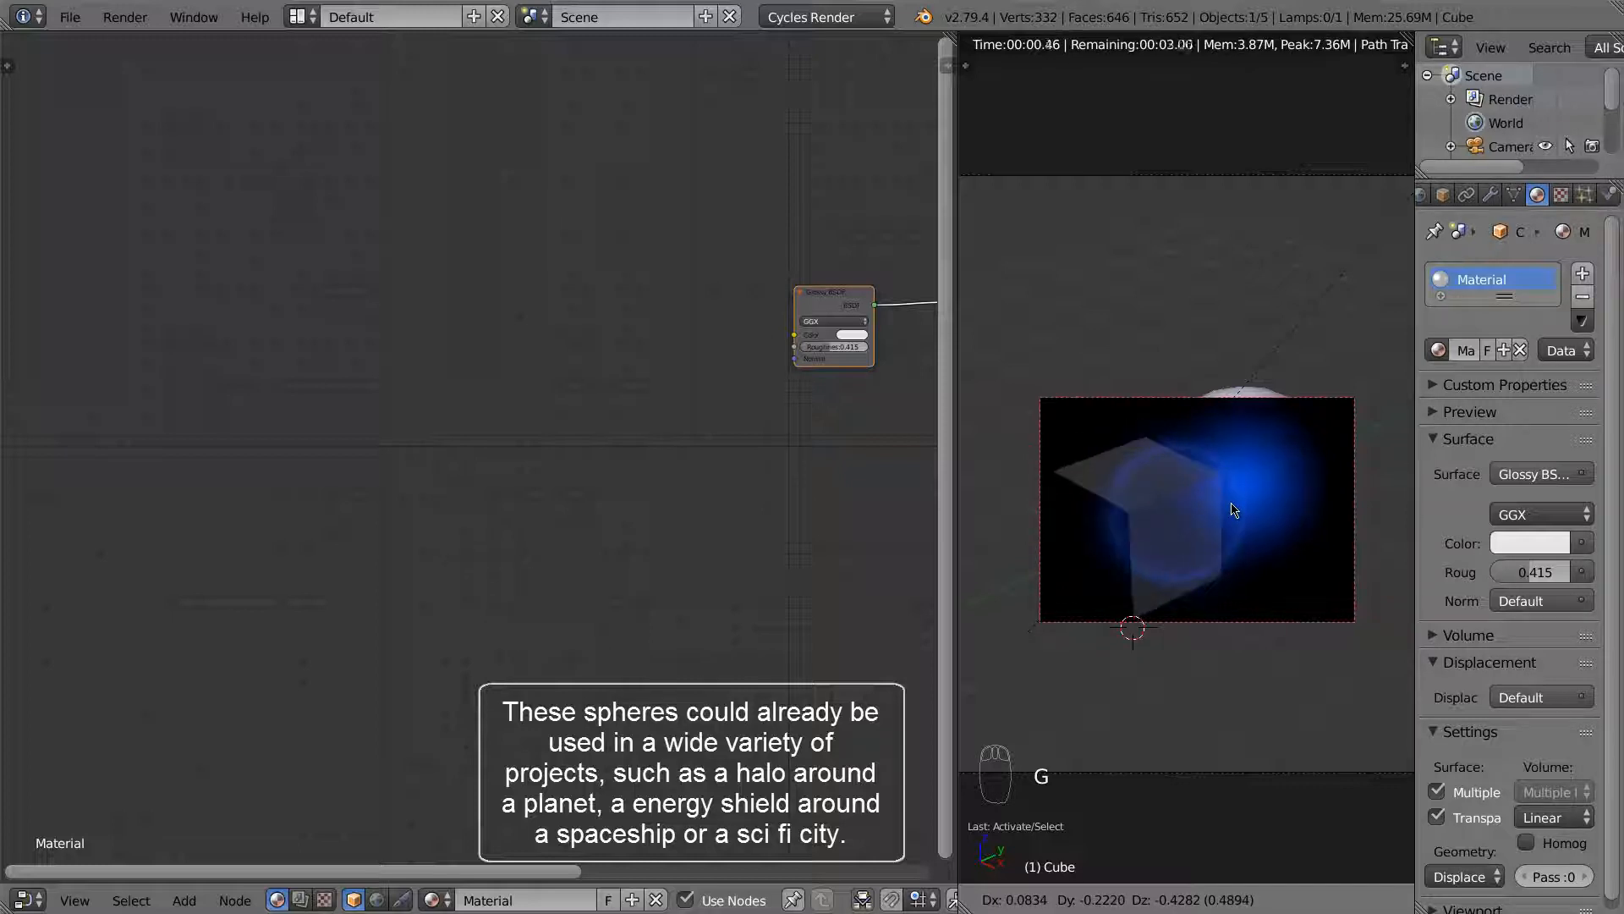
click(1343, 482)
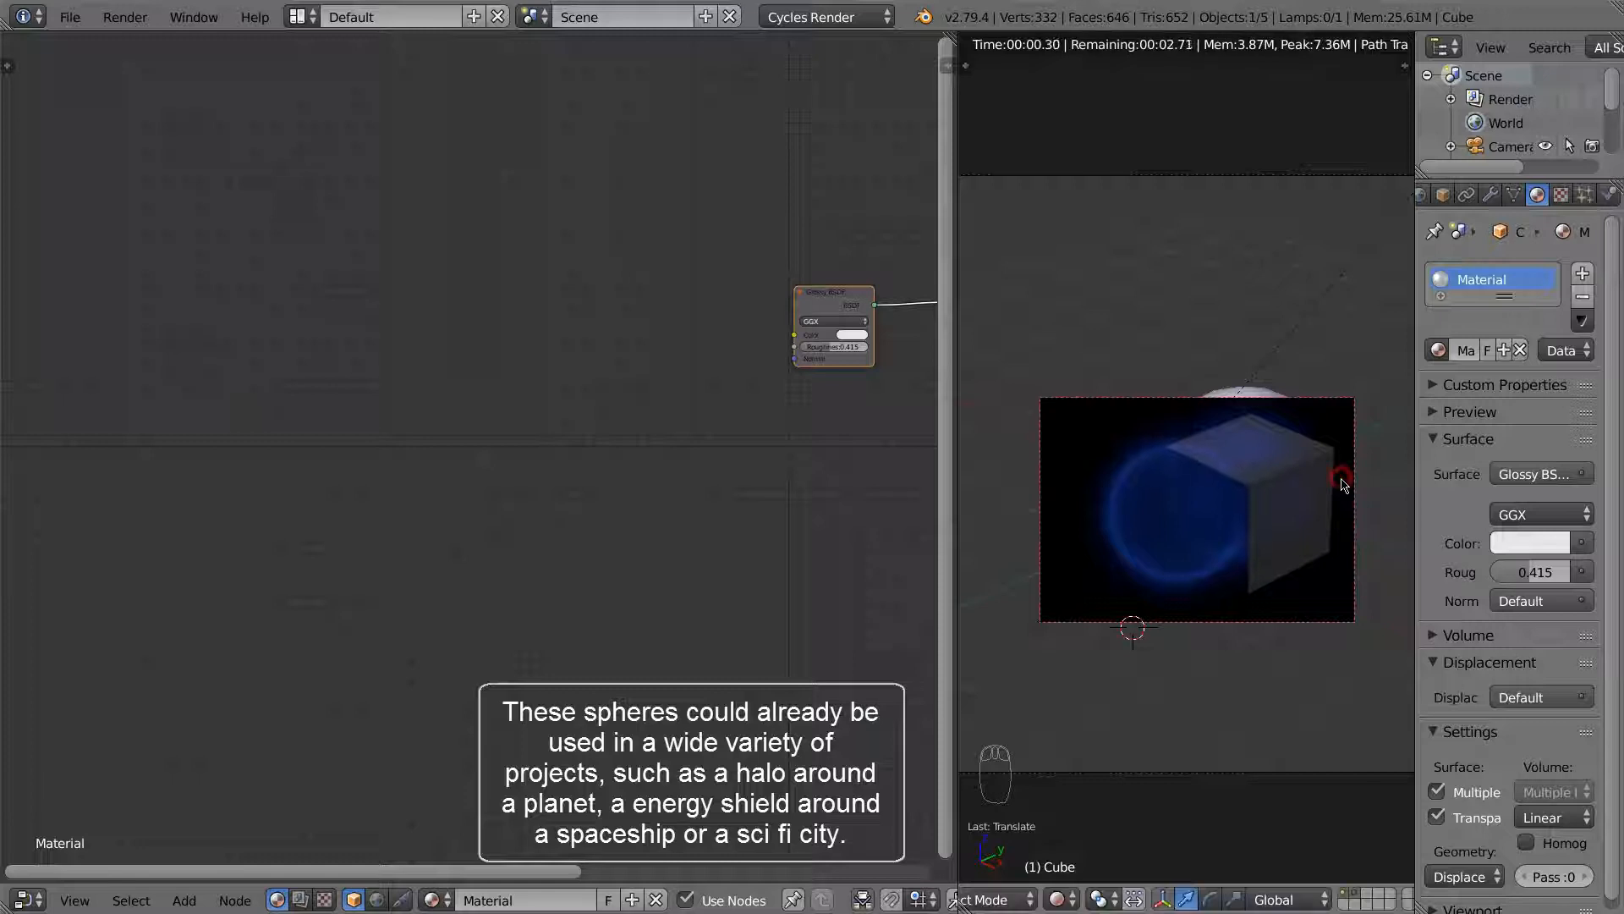
key(g)
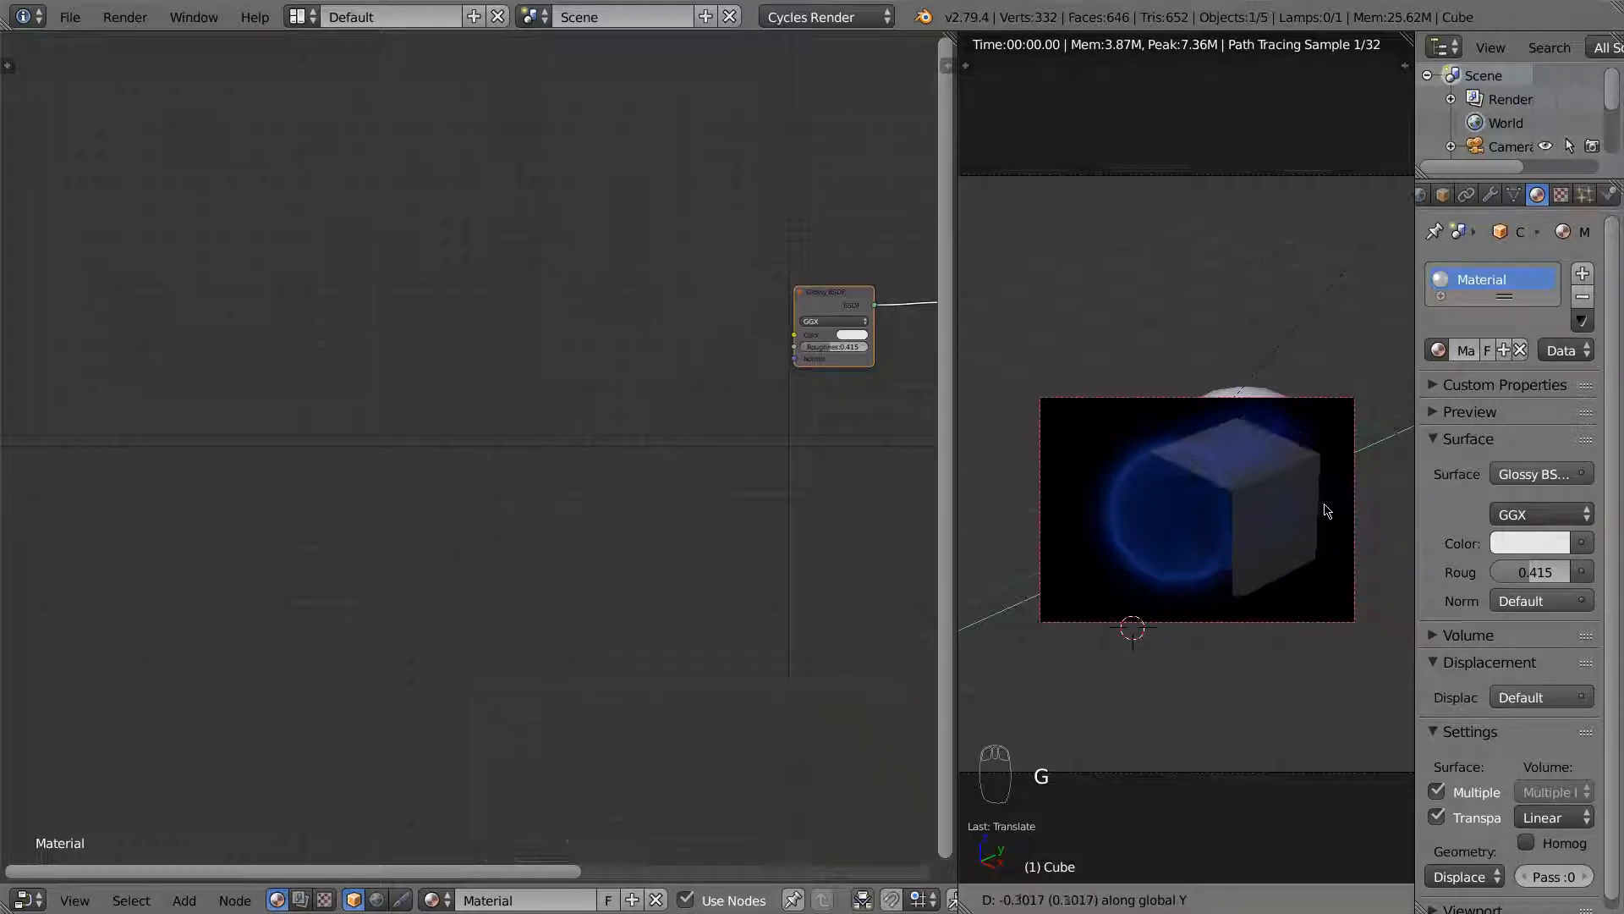
click(1205, 534)
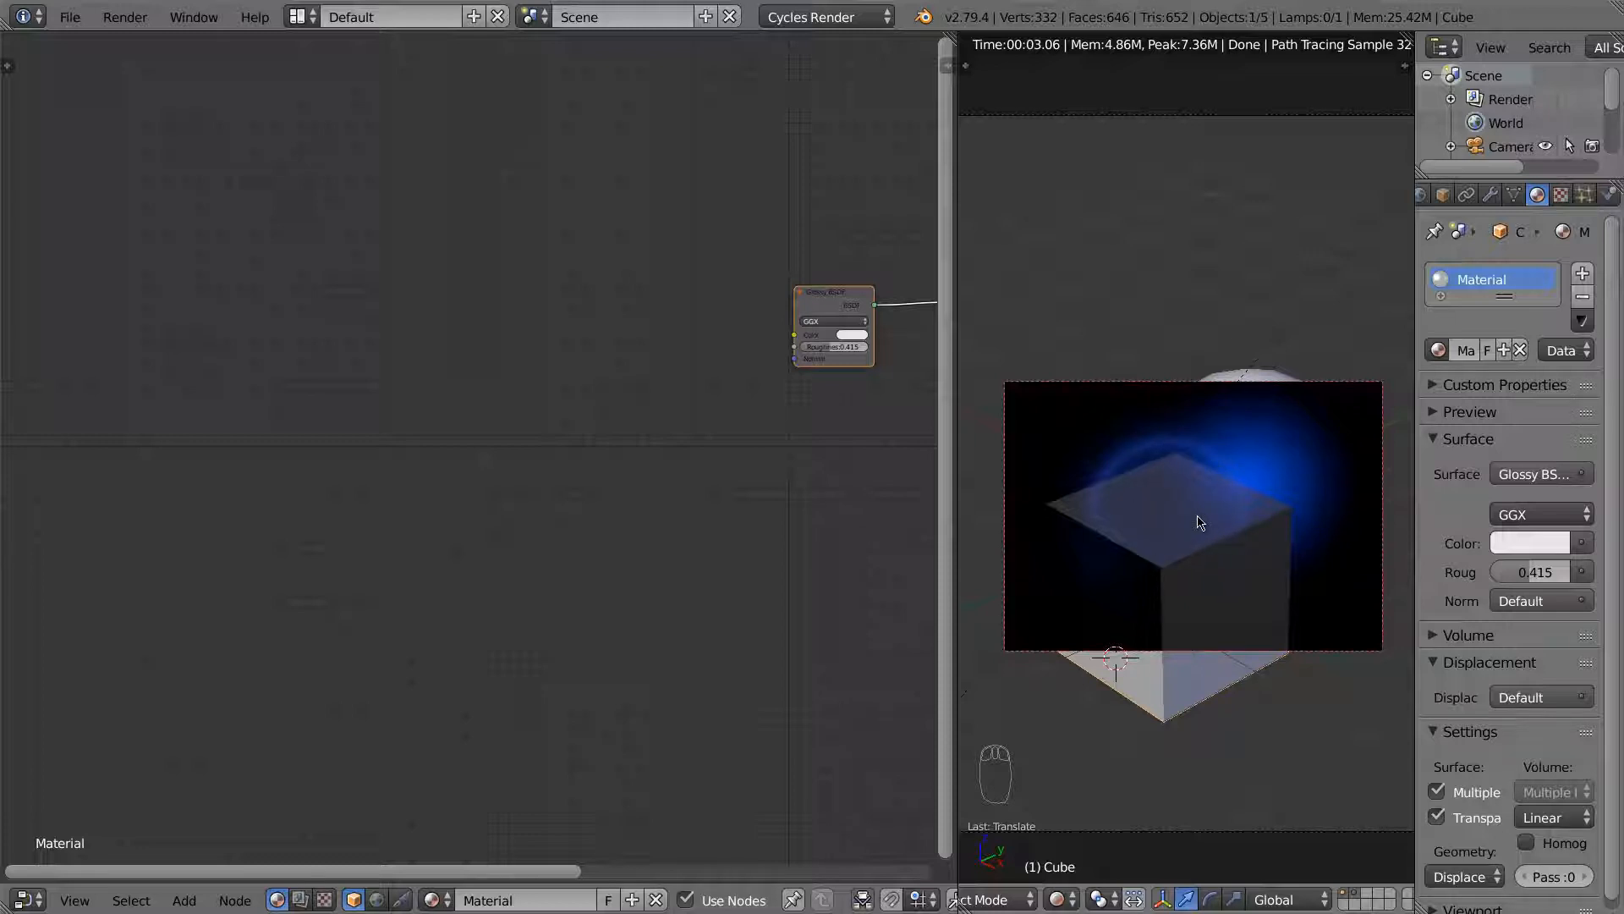
Step: Recolor the ring-shaped sphere's glow by changing the blue stop of its material's ColorRamp to red
right_click(1159, 464)
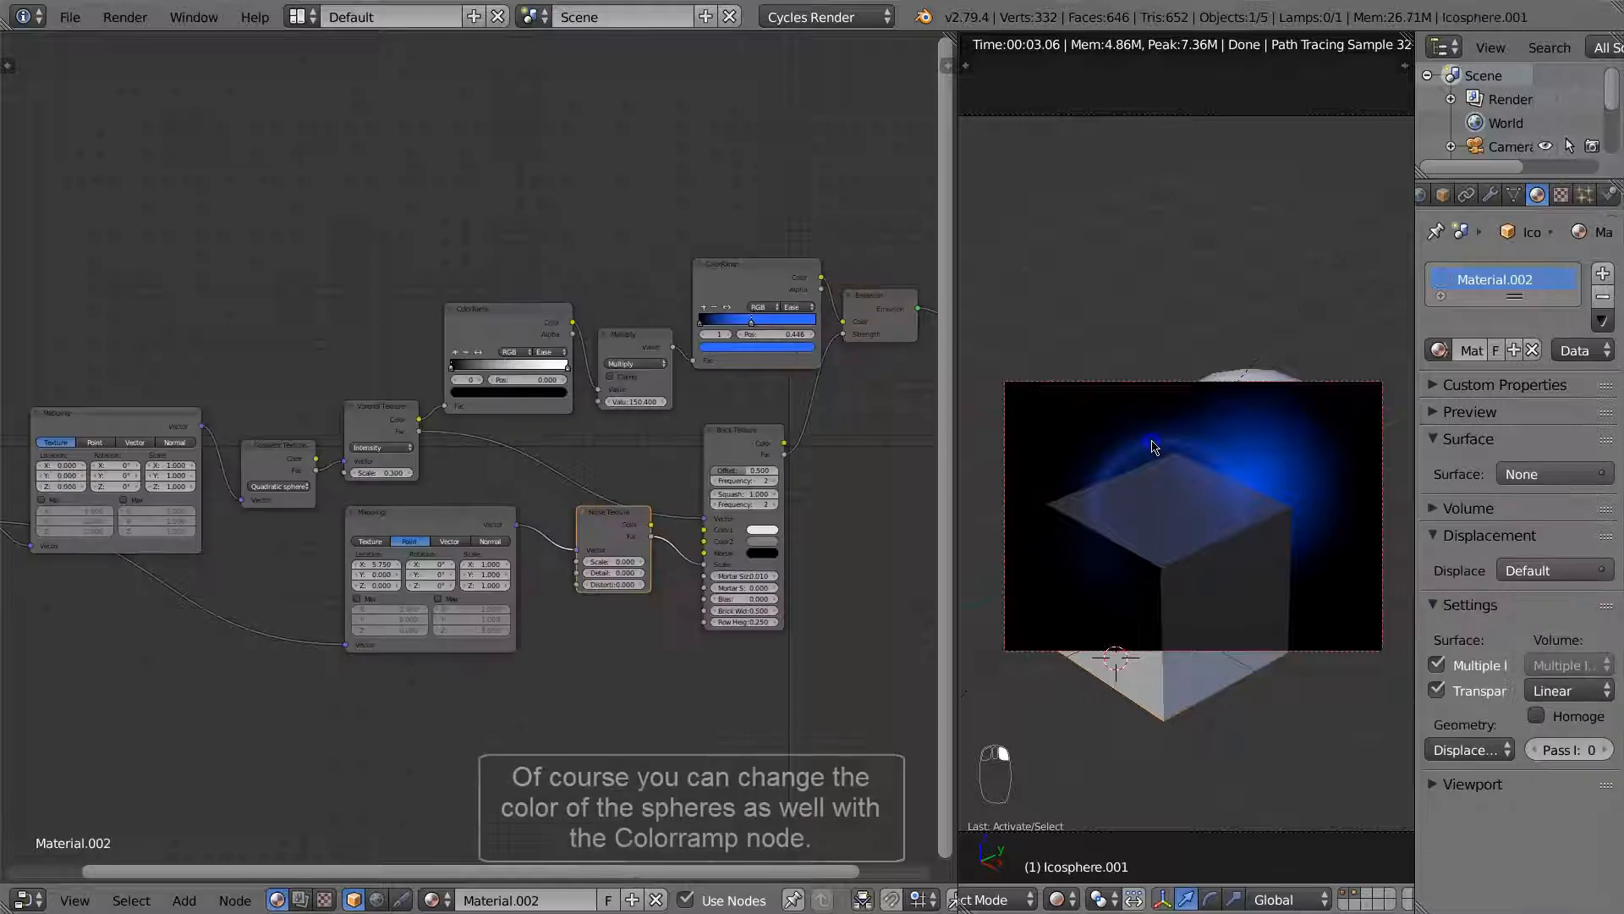
click(749, 322)
click(760, 347)
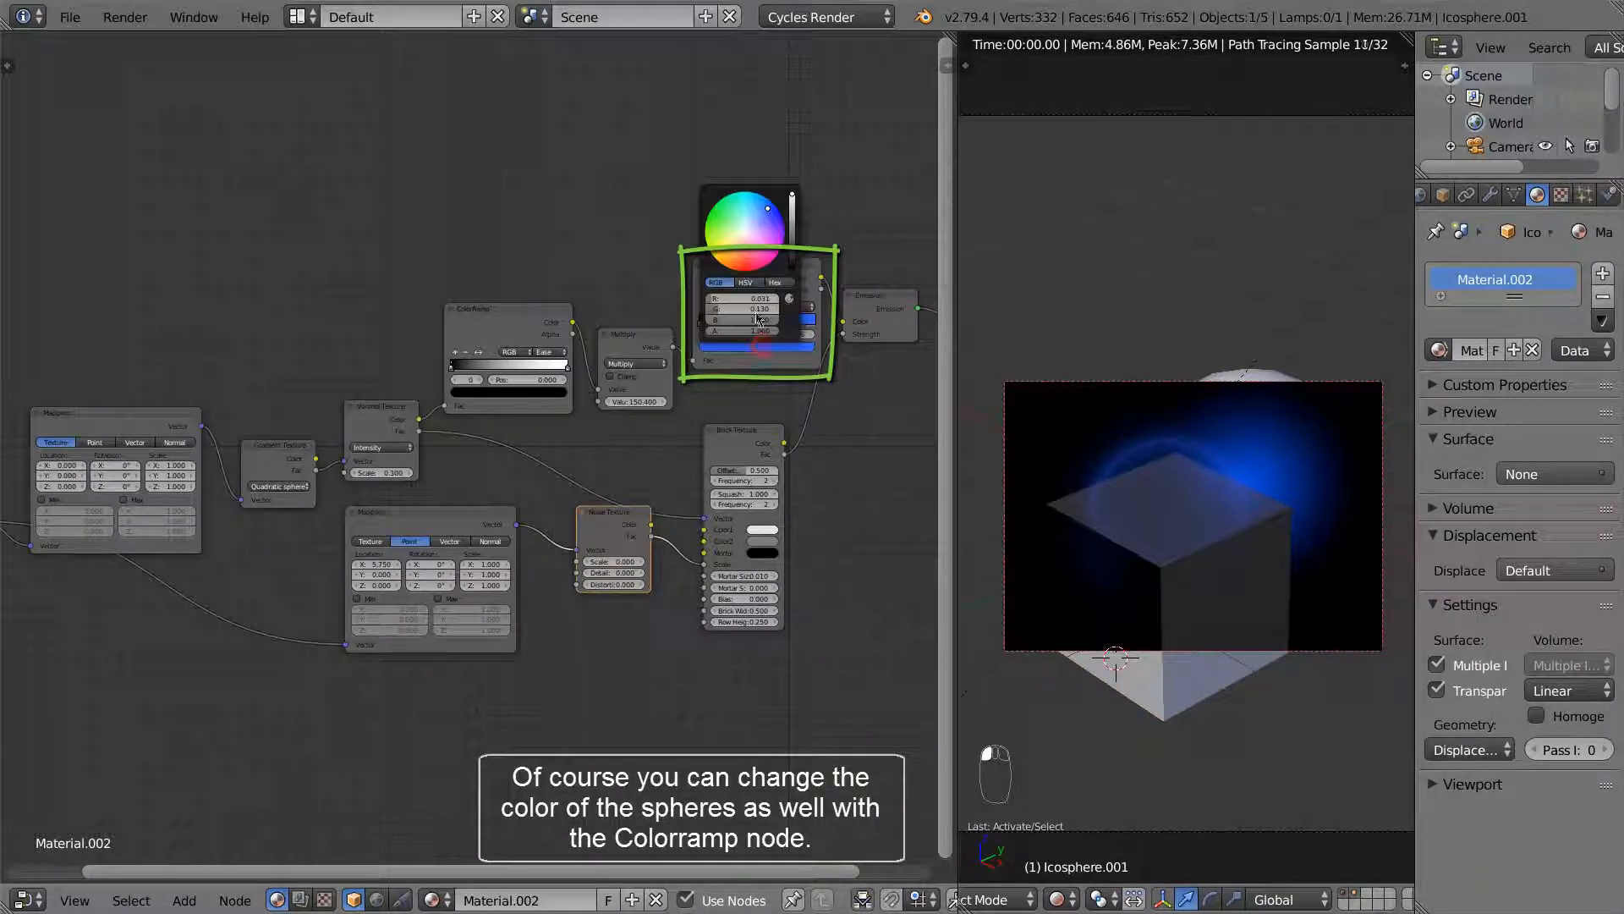
mouse_move(742, 263)
mouse_down()
mouse_move(756, 284)
mouse_move(801, 272)
mouse_move(822, 222)
mouse_move(812, 200)
mouse_move(713, 200)
mouse_move(672, 241)
mouse_move(733, 242)
mouse_move(743, 278)
mouse_up()
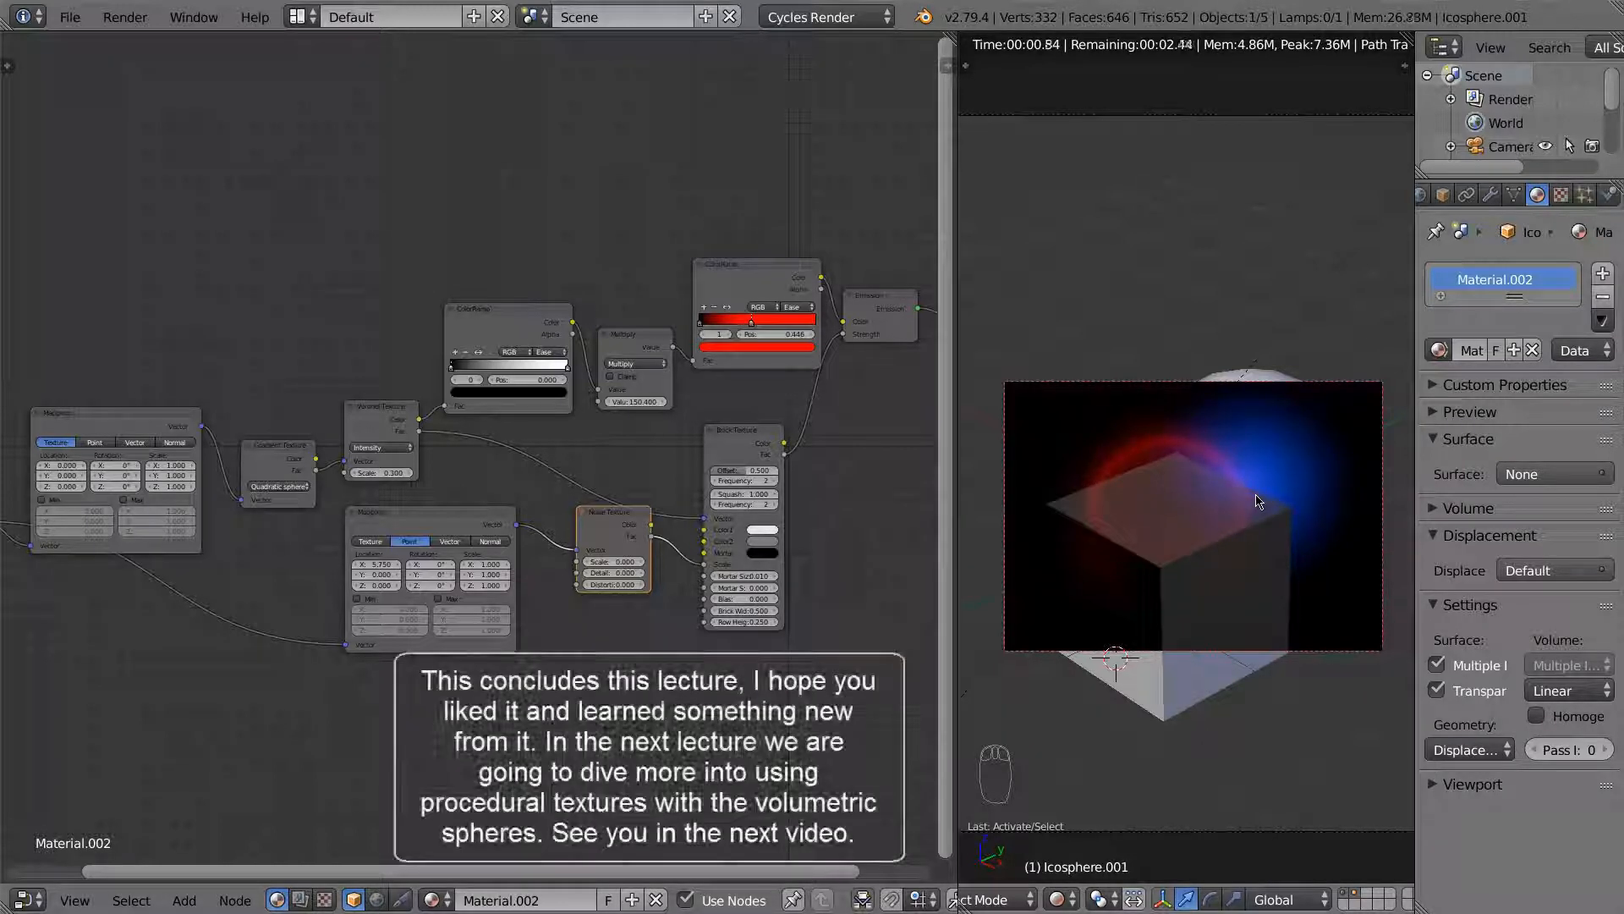
Step: Move the solid blue glowing sphere across the red ring-shaped sphere and place it beside it, behind the cube's right edge
right_click(1283, 472)
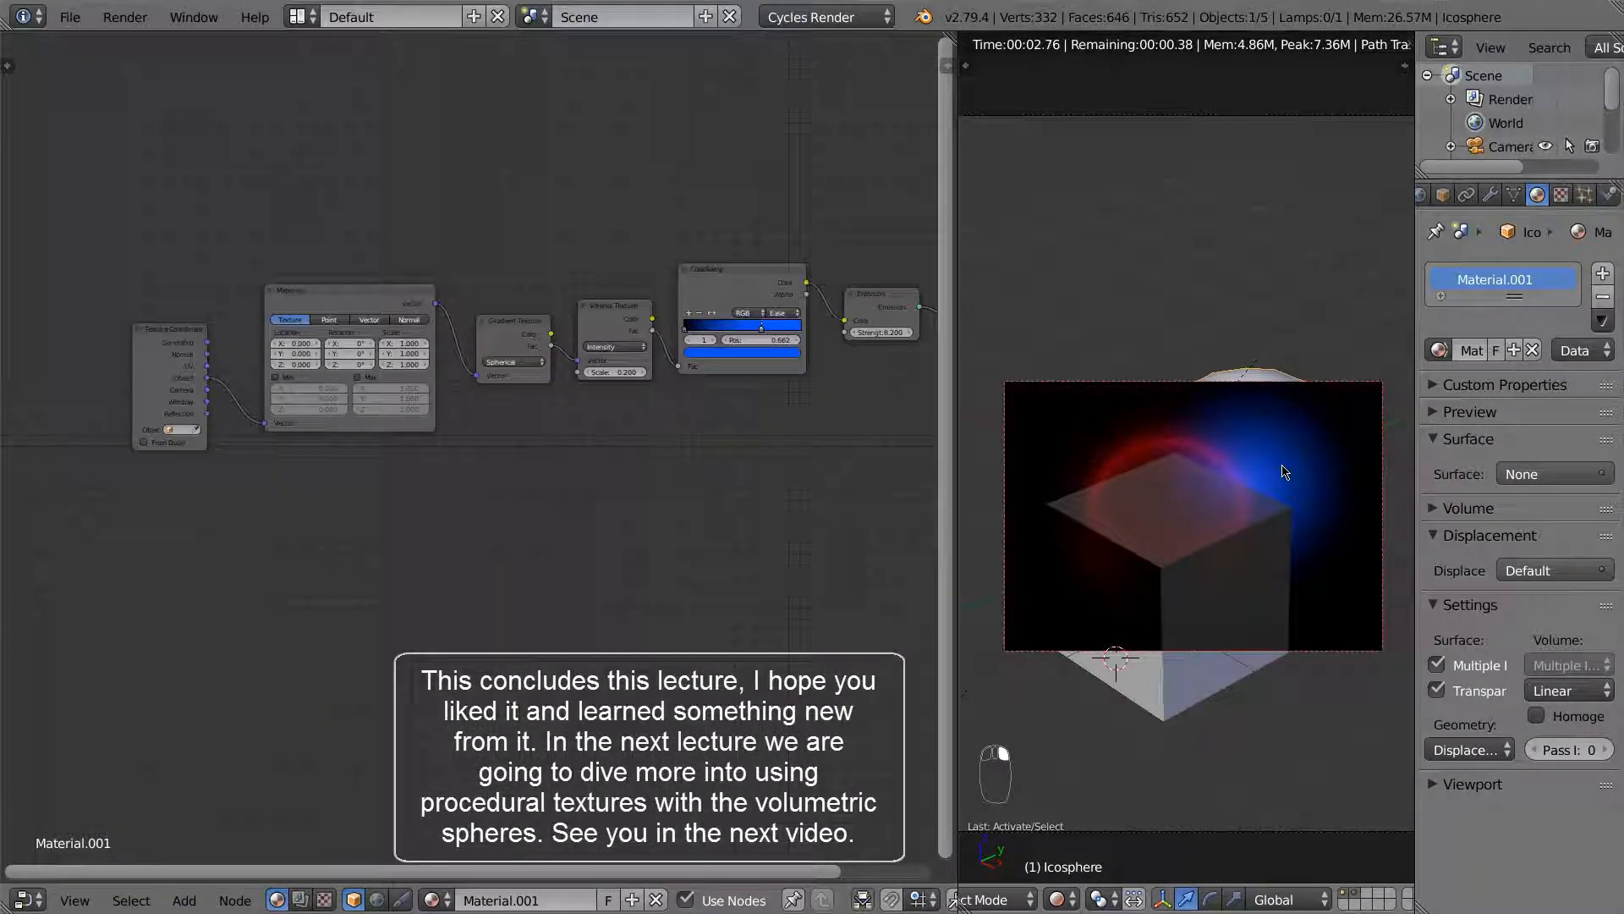
key(g)
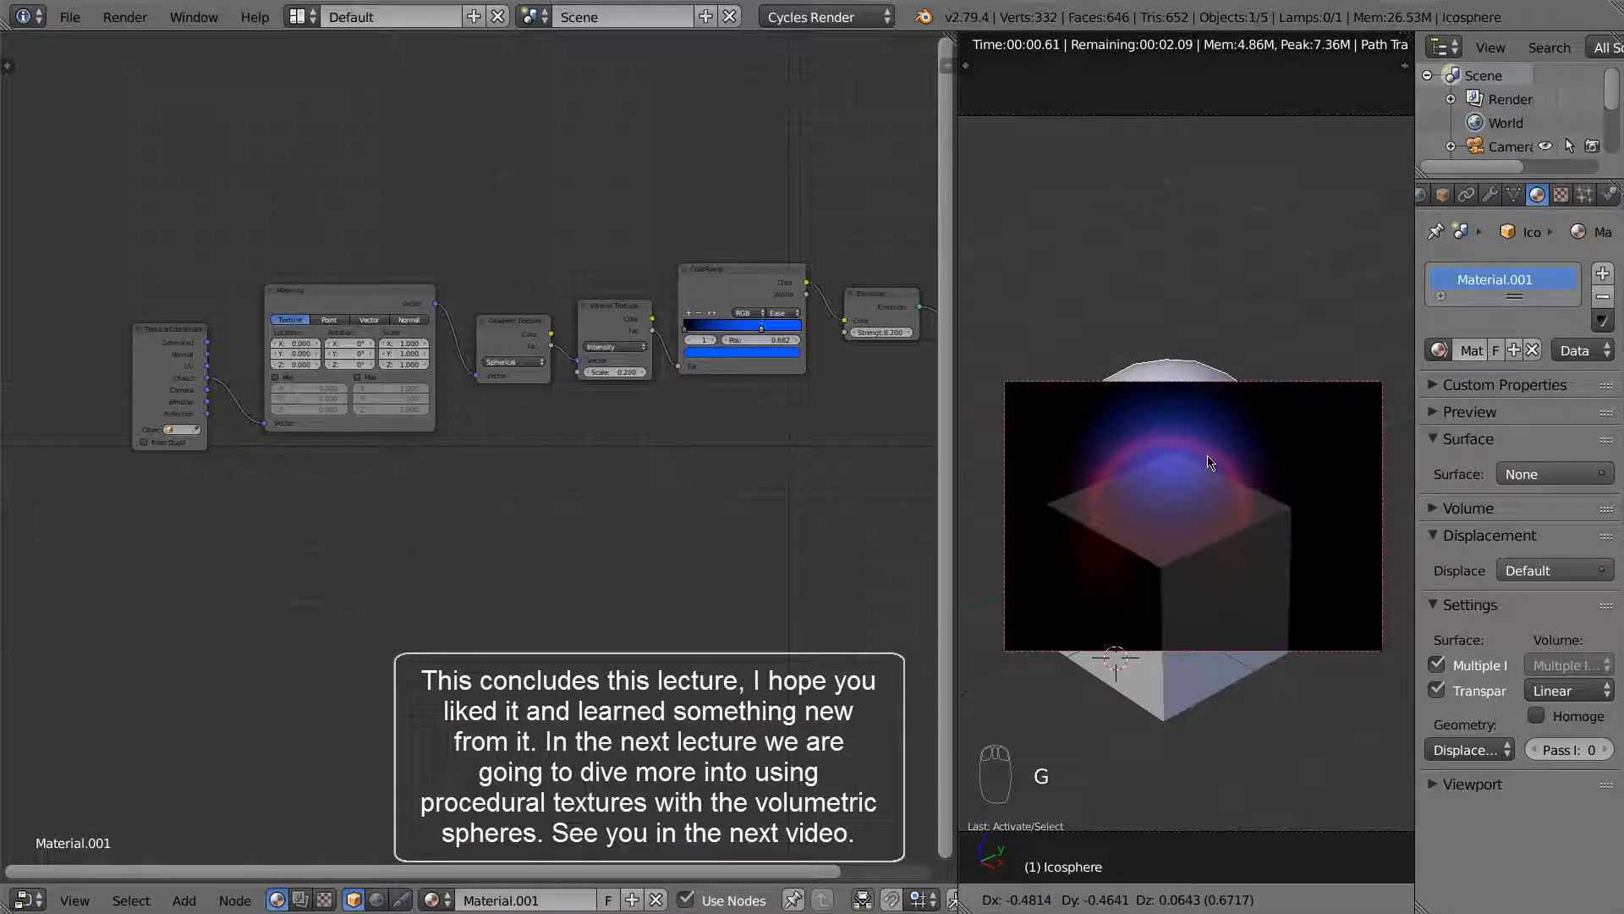
click(1348, 462)
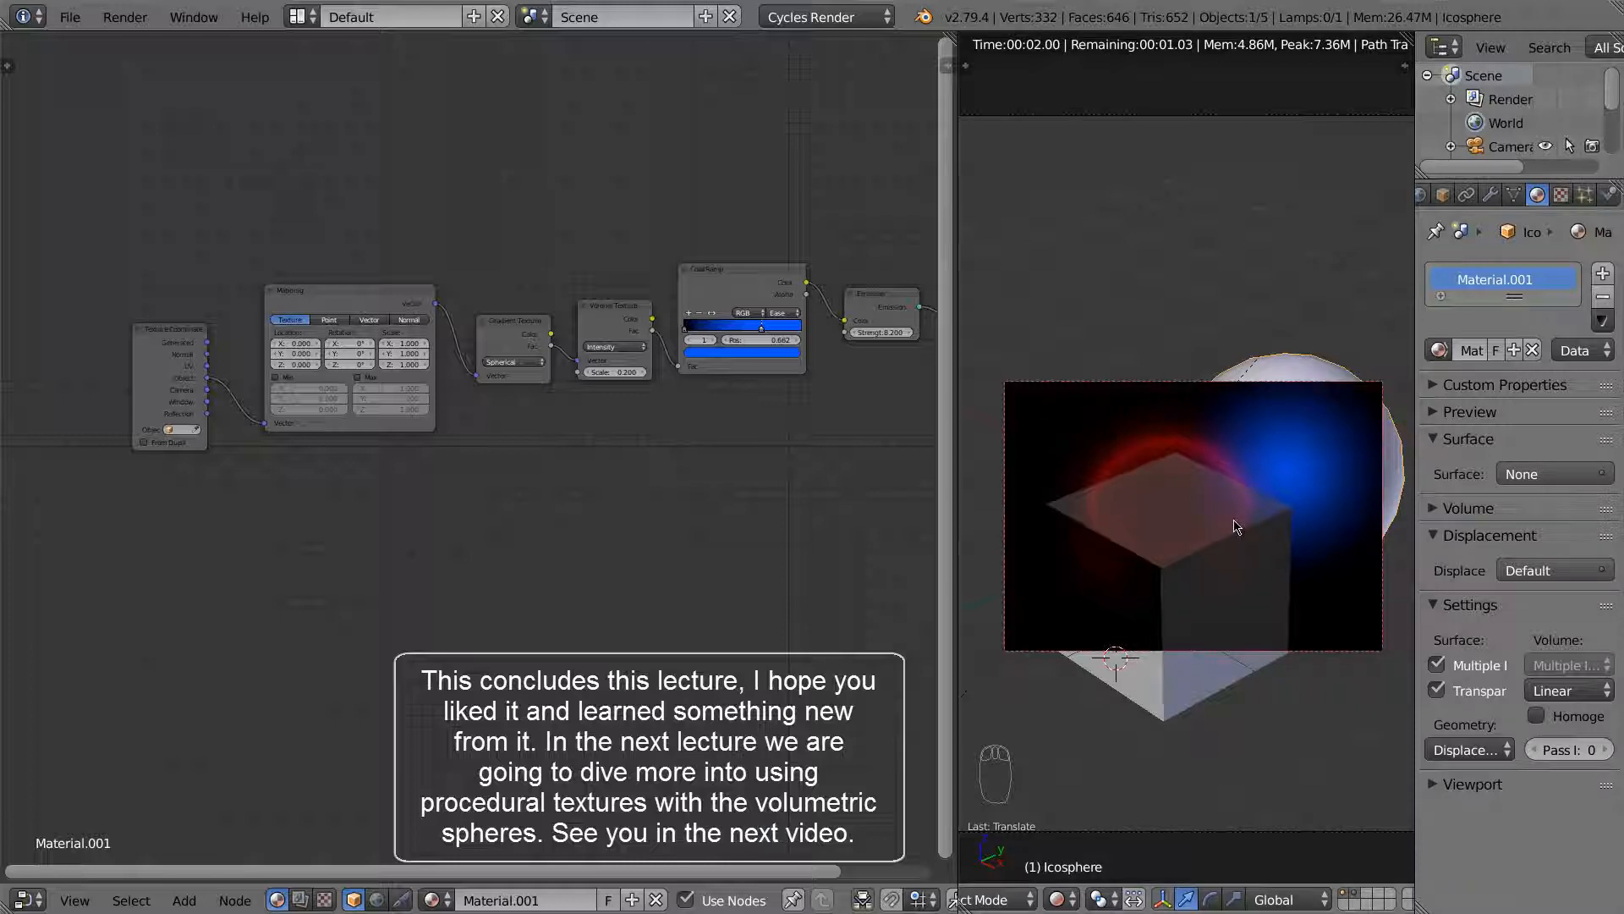
scroll(1235, 526, down, 1)
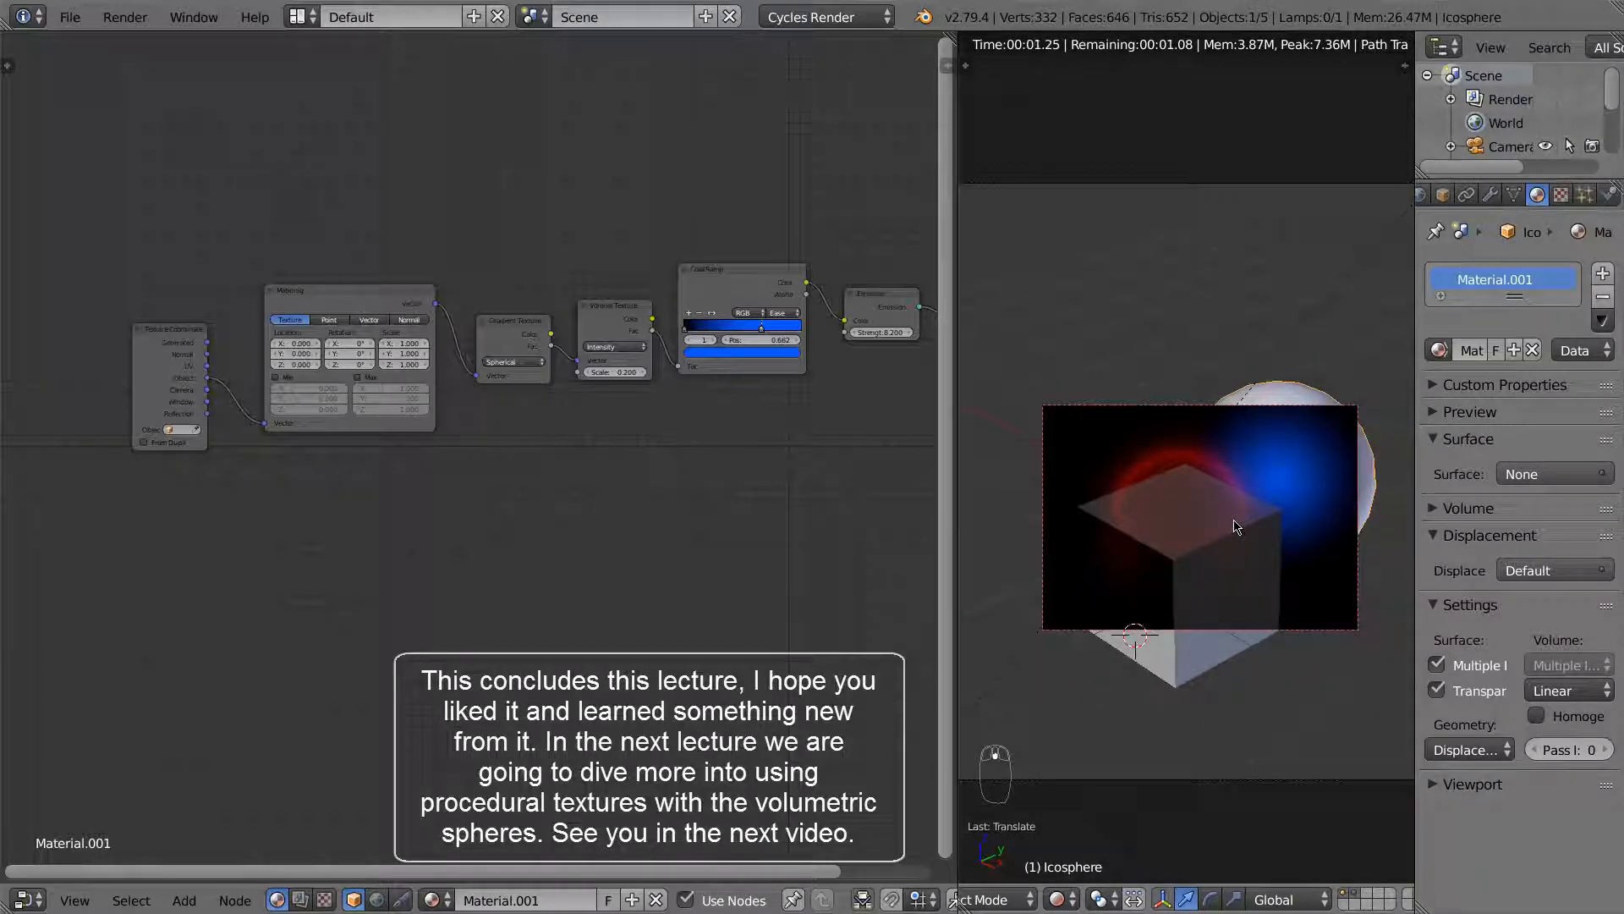